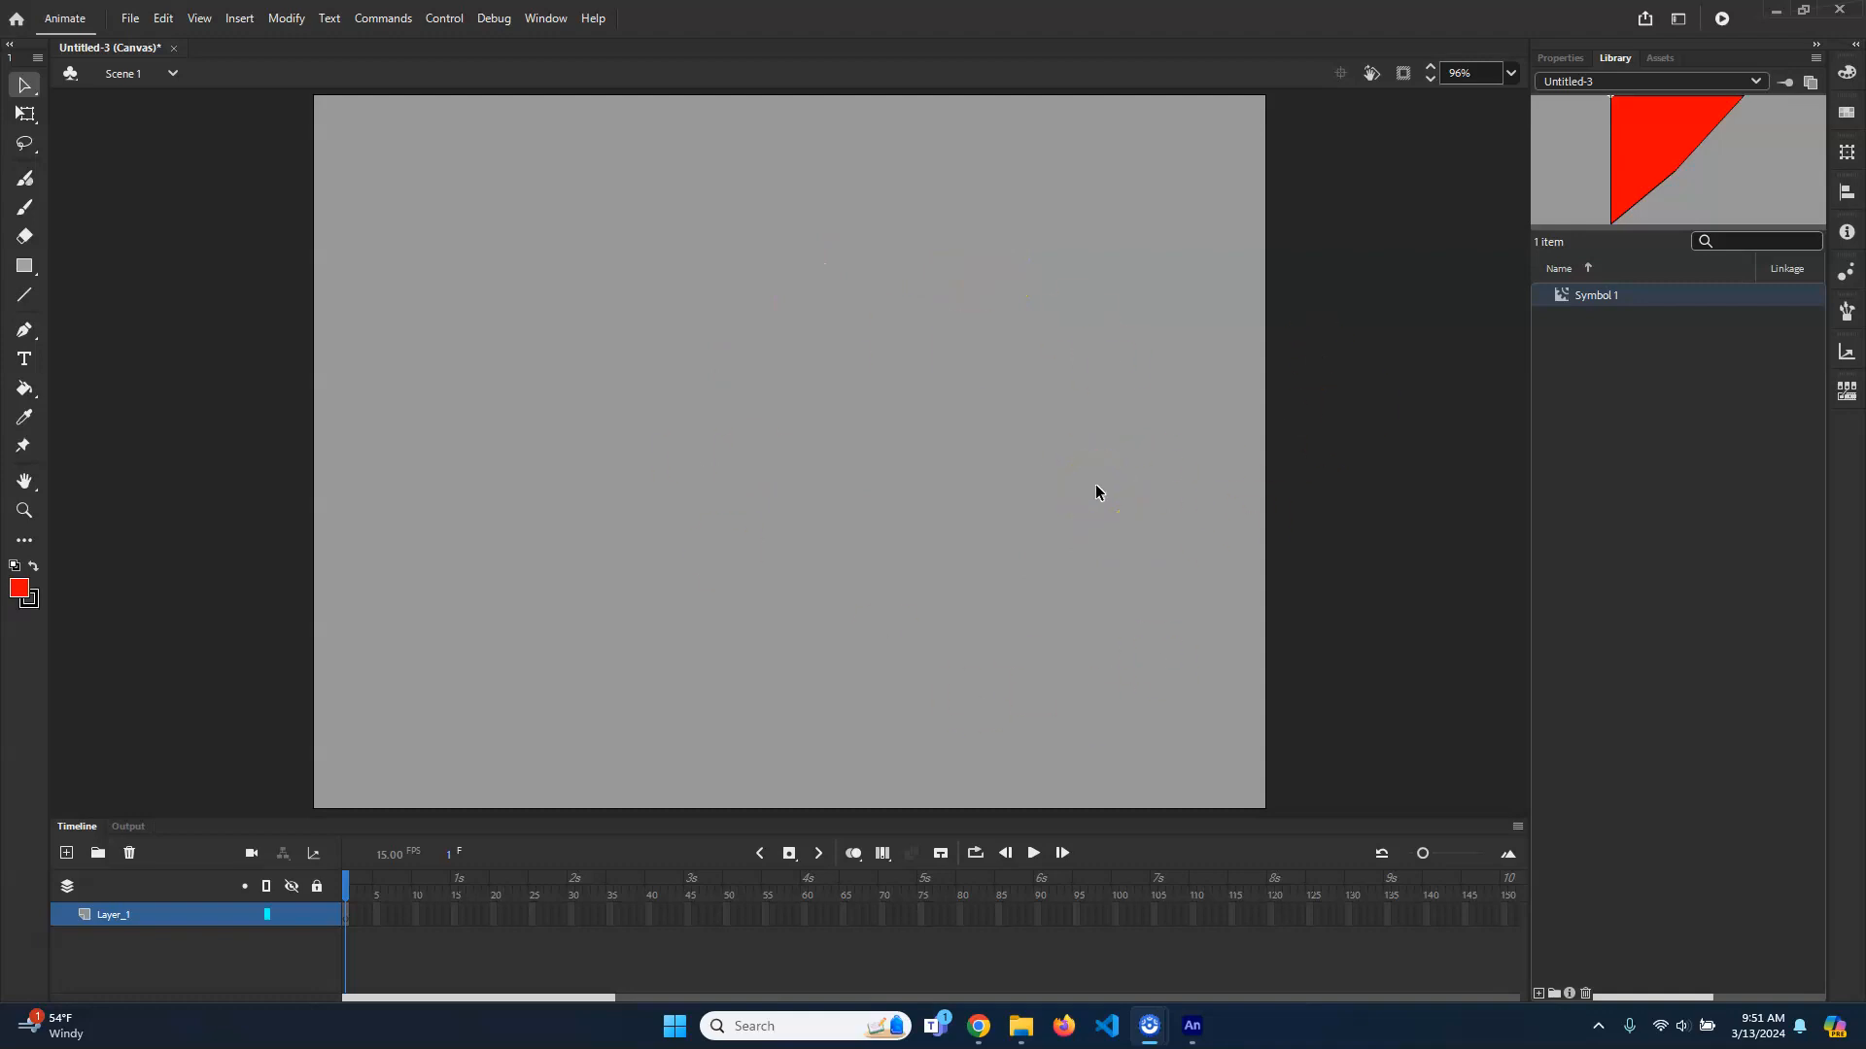
# Step: Delete Symbol 1 from the library
pyautogui.click(1588, 269)
pyautogui.press('Delete')
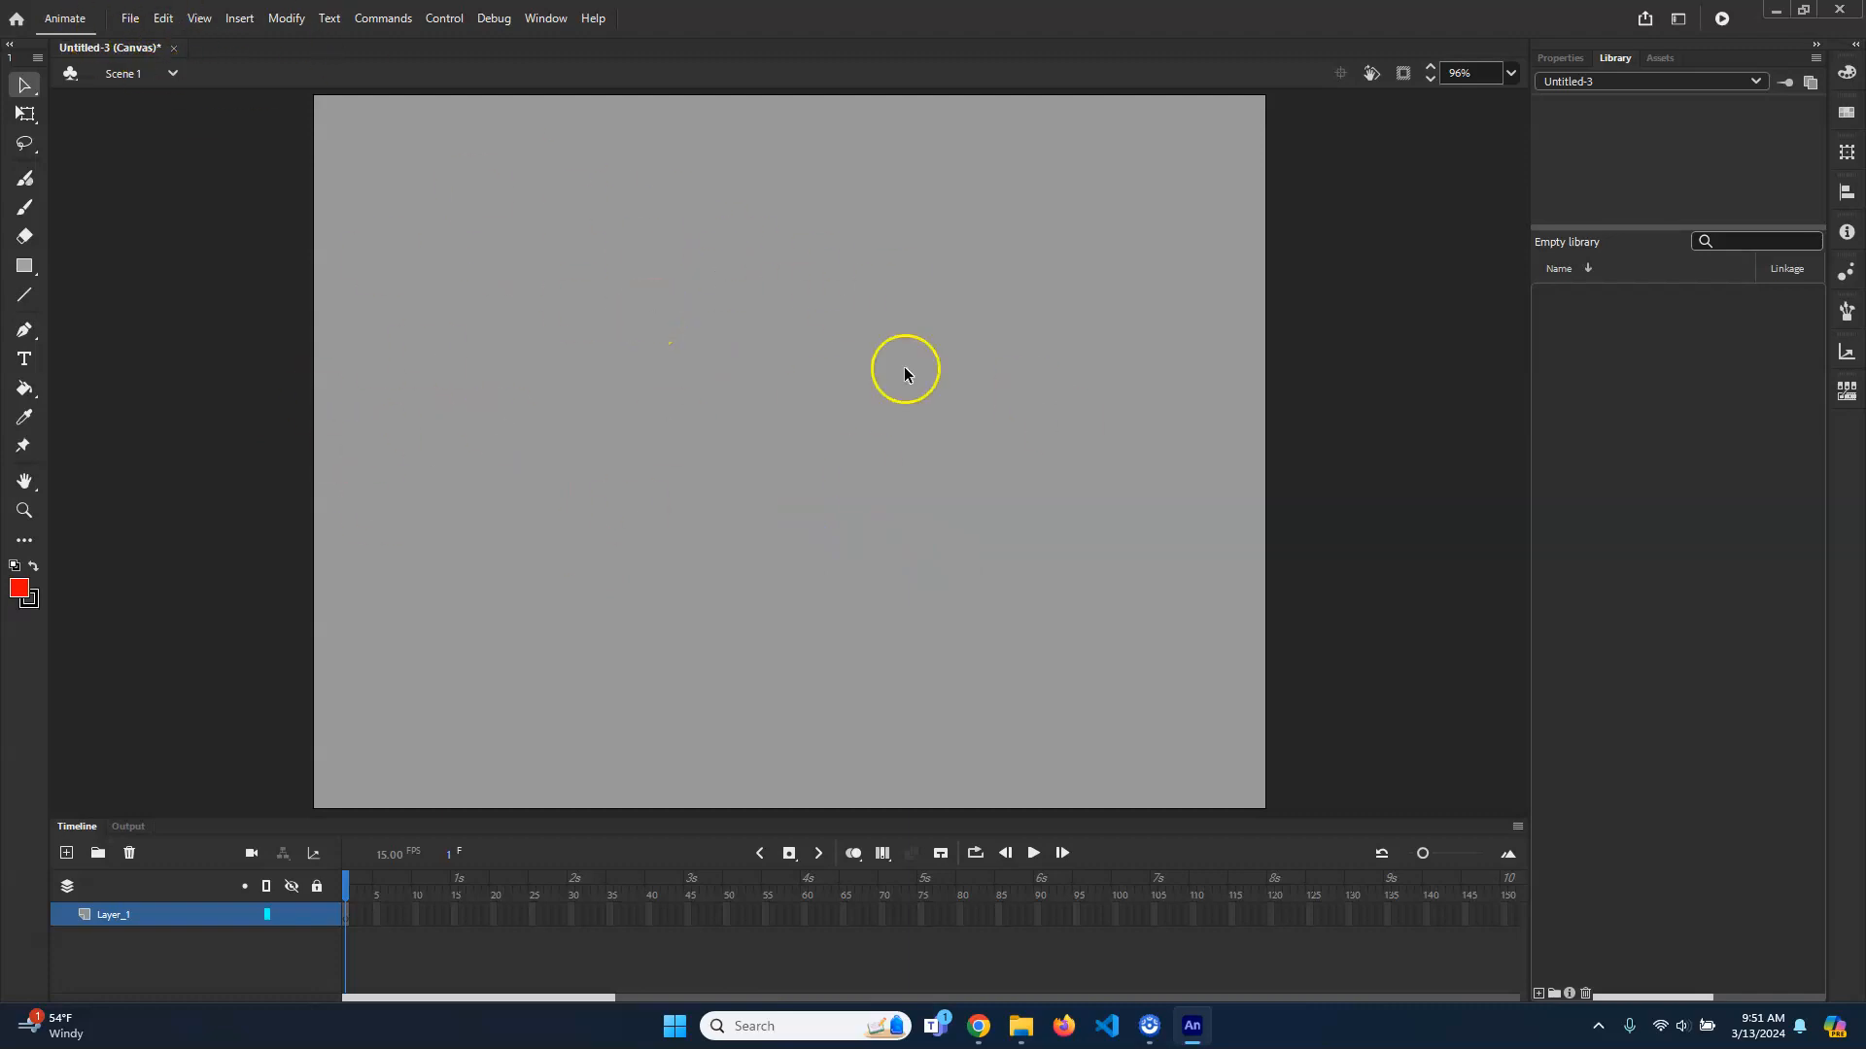
# Step: Import the Megalodon-shark-epochs PNG from the Desktop folder directly to the stage
pyautogui.click(129, 18)
pyautogui.click(1011, 327)
pyautogui.click(129, 16)
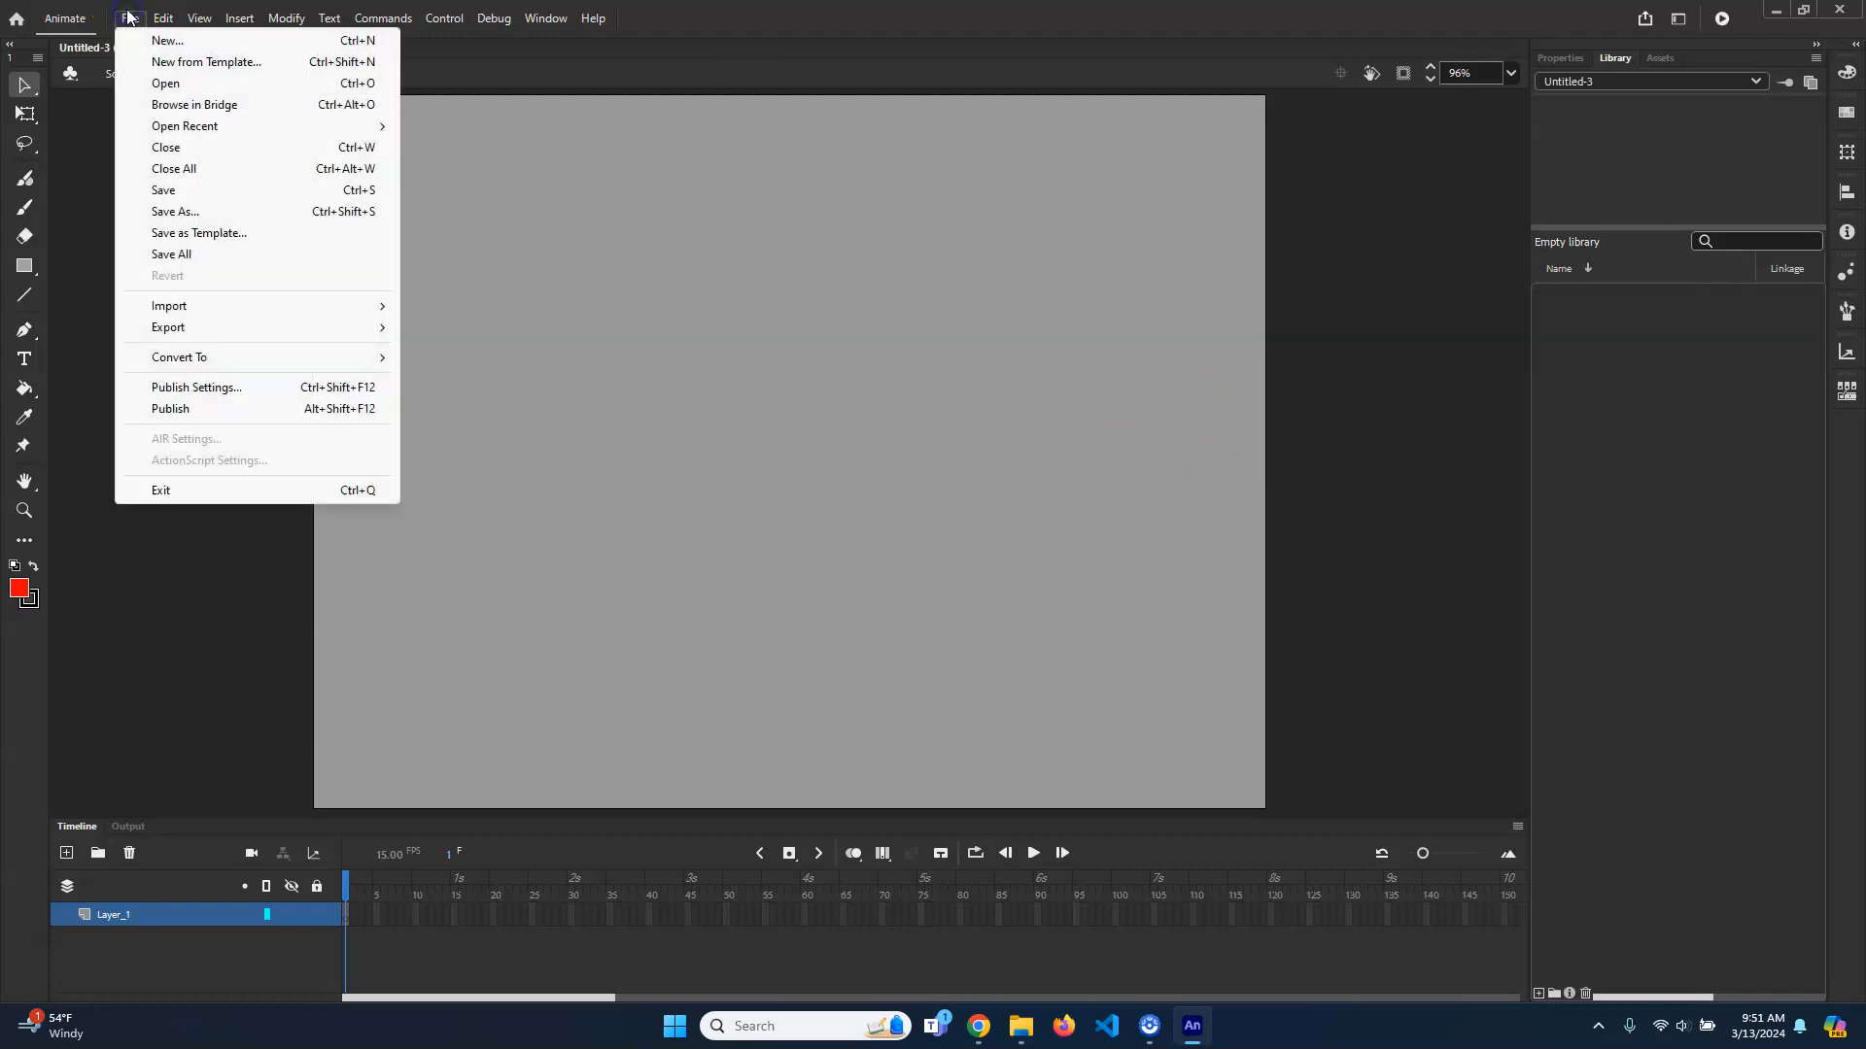
pyautogui.moveTo(284, 307)
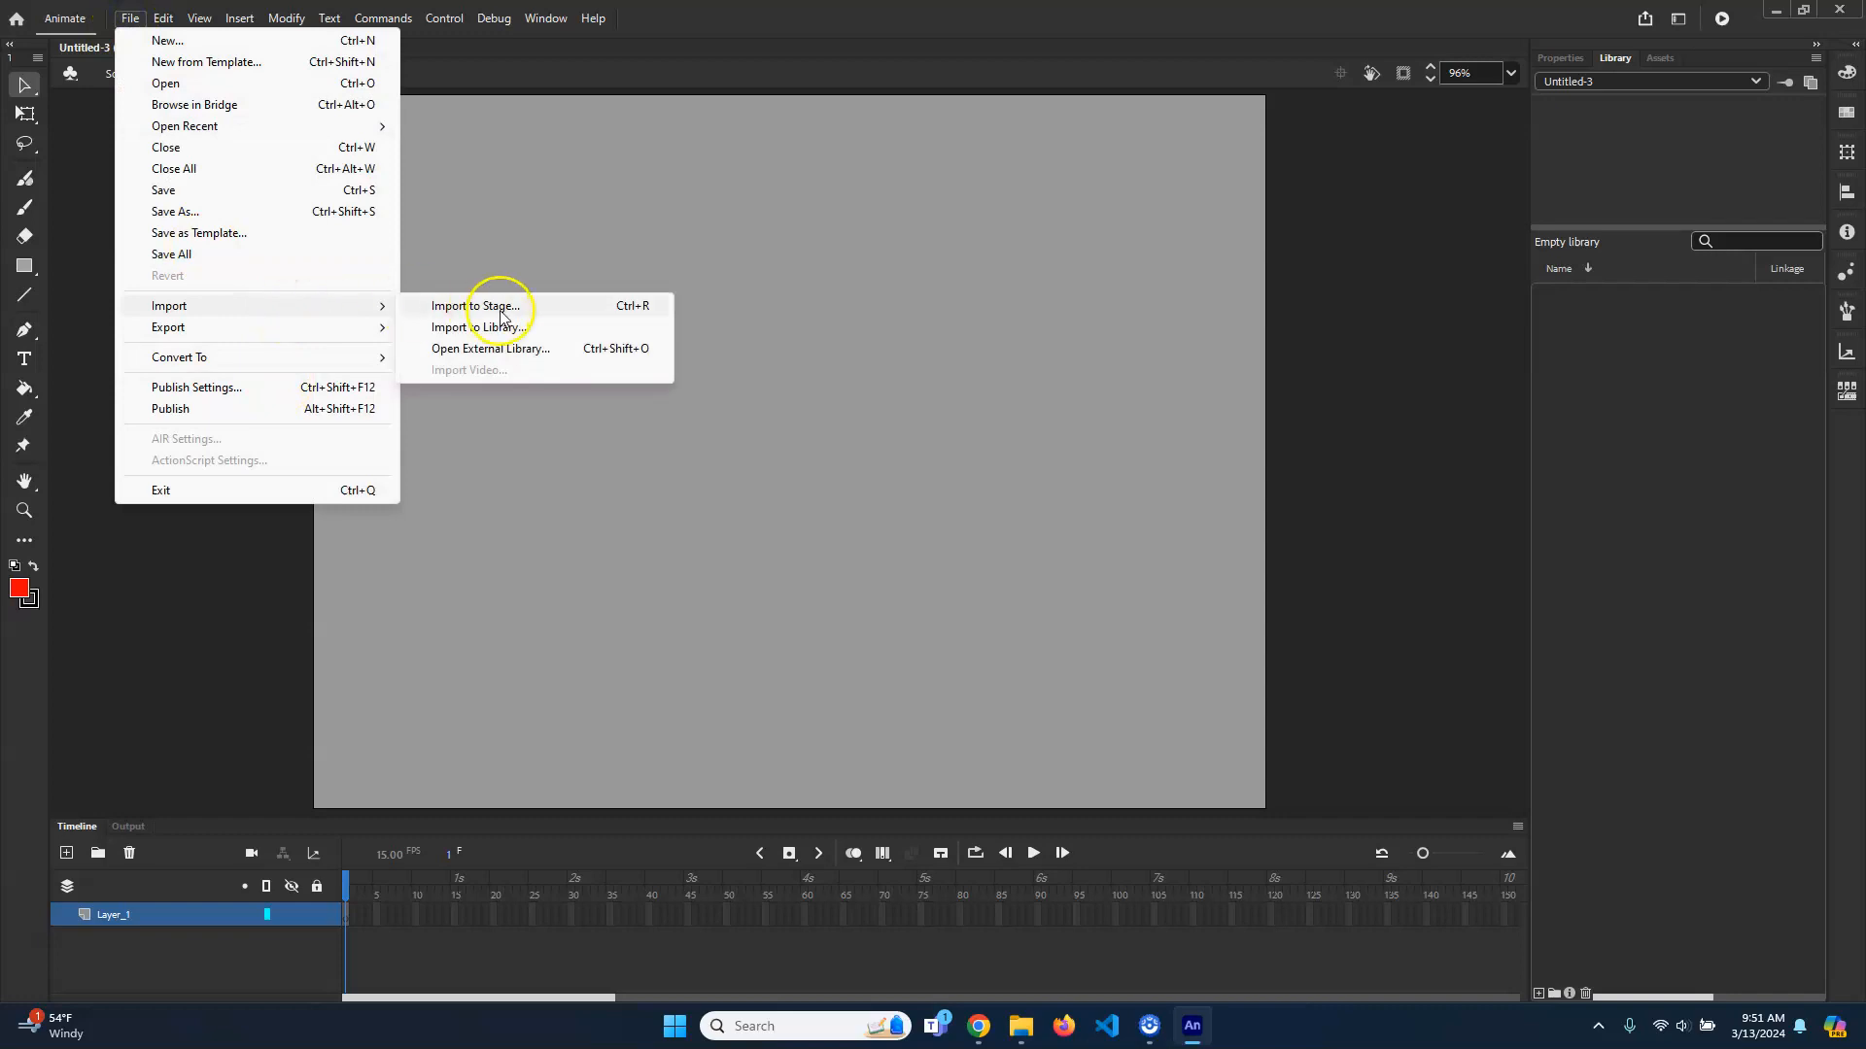
pyautogui.click(543, 309)
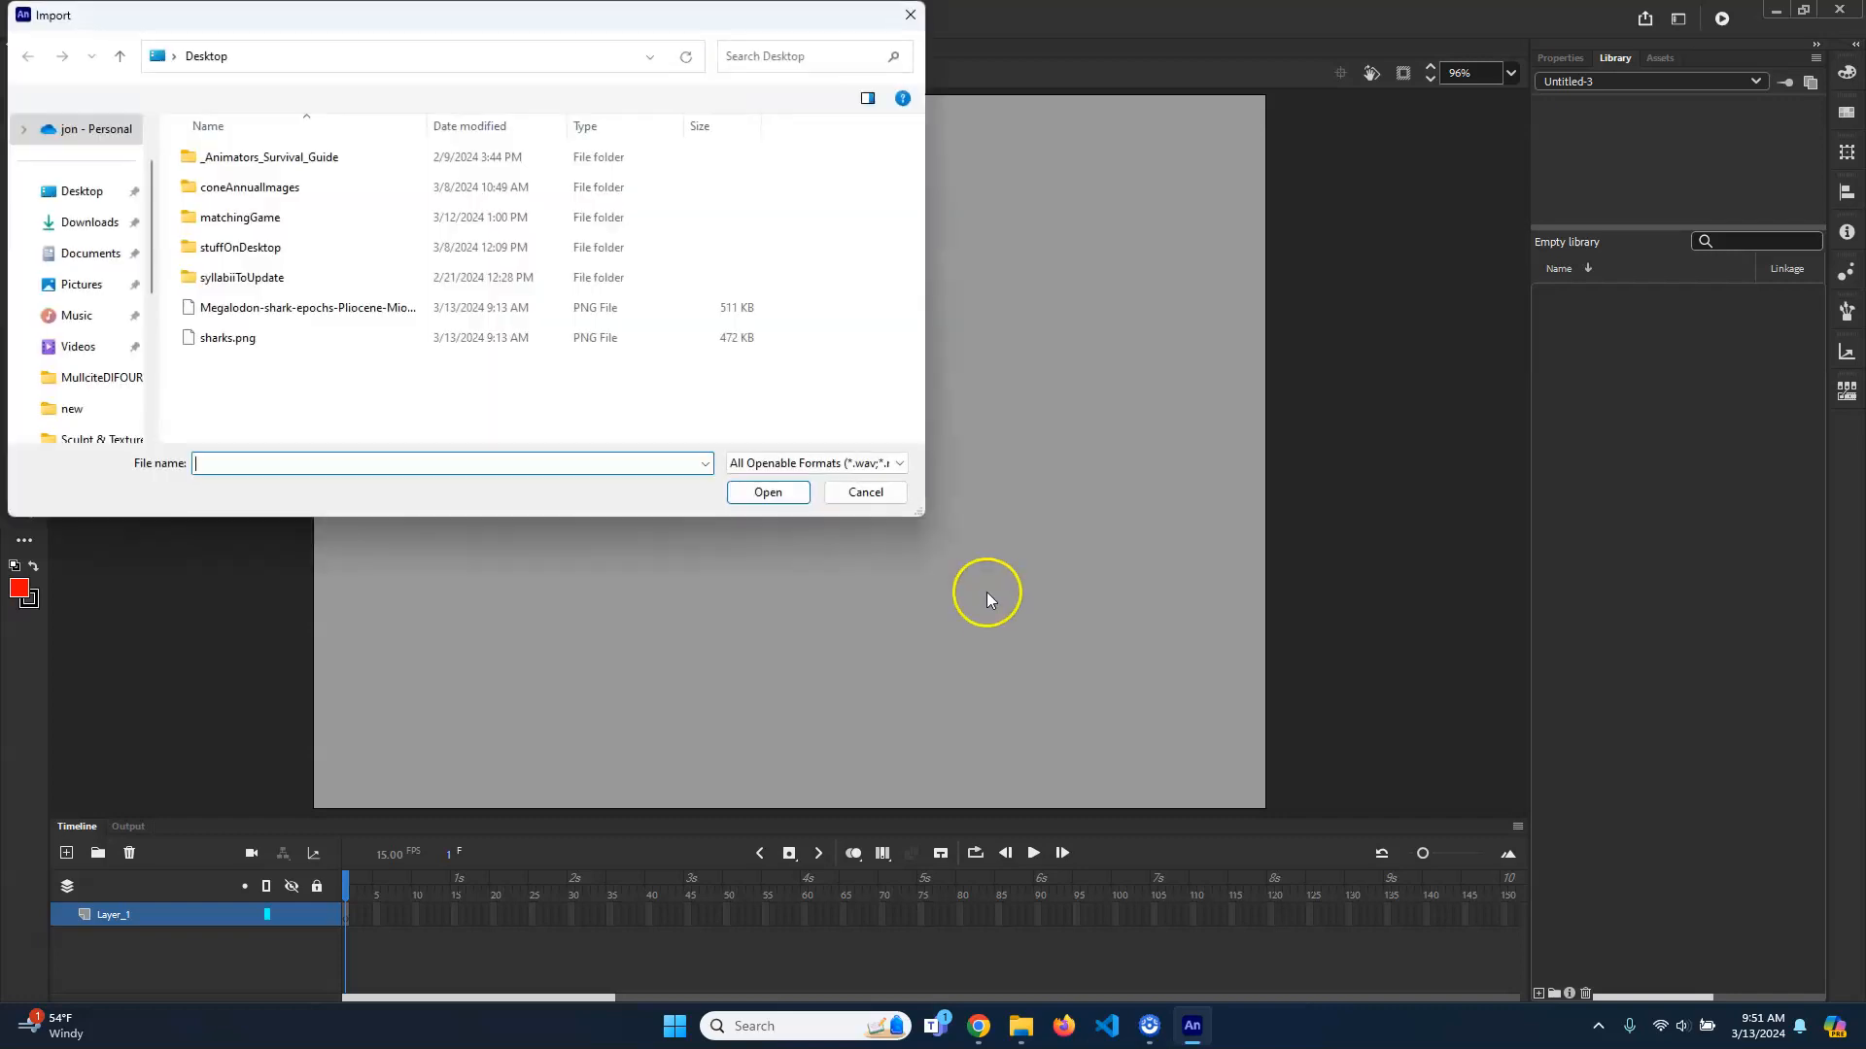
pyautogui.click(309, 309)
pyautogui.click(768, 493)
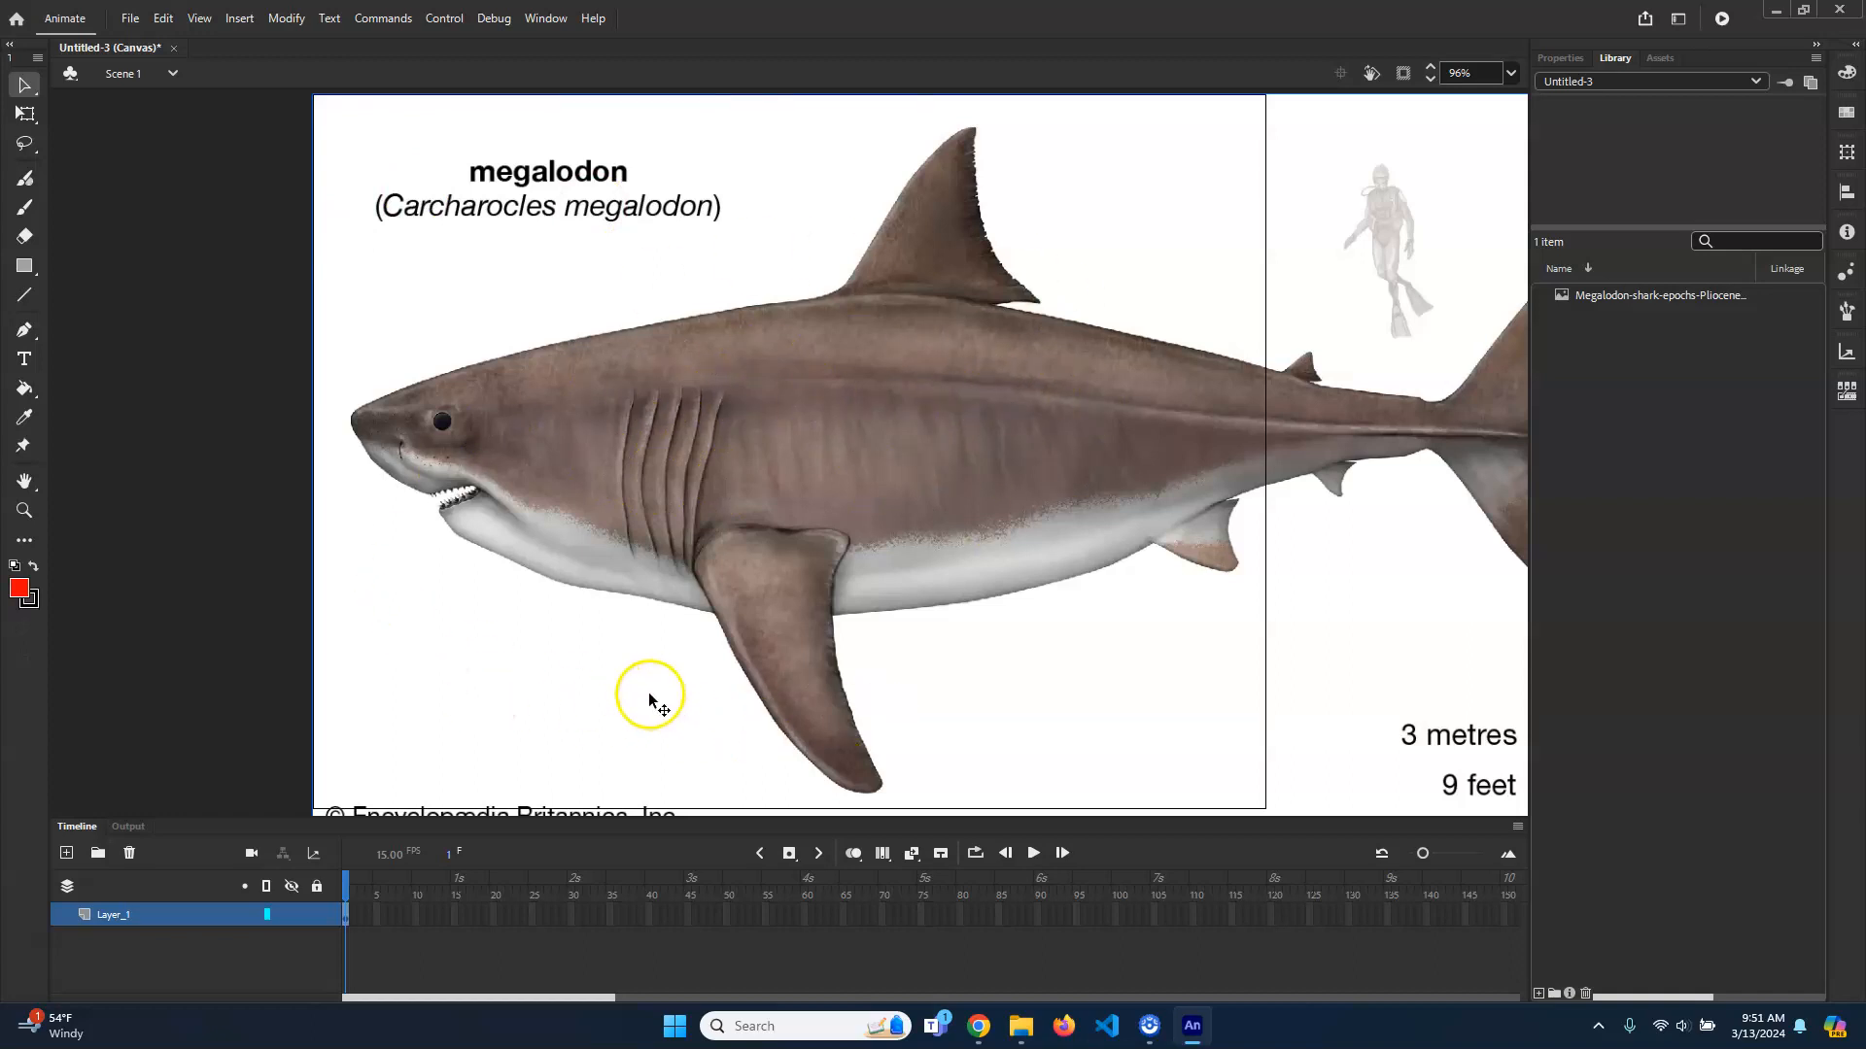
# Step: Import sharks.png from the Desktop folder to the library only, and preview both shark bitmaps there
pyautogui.click(123, 16)
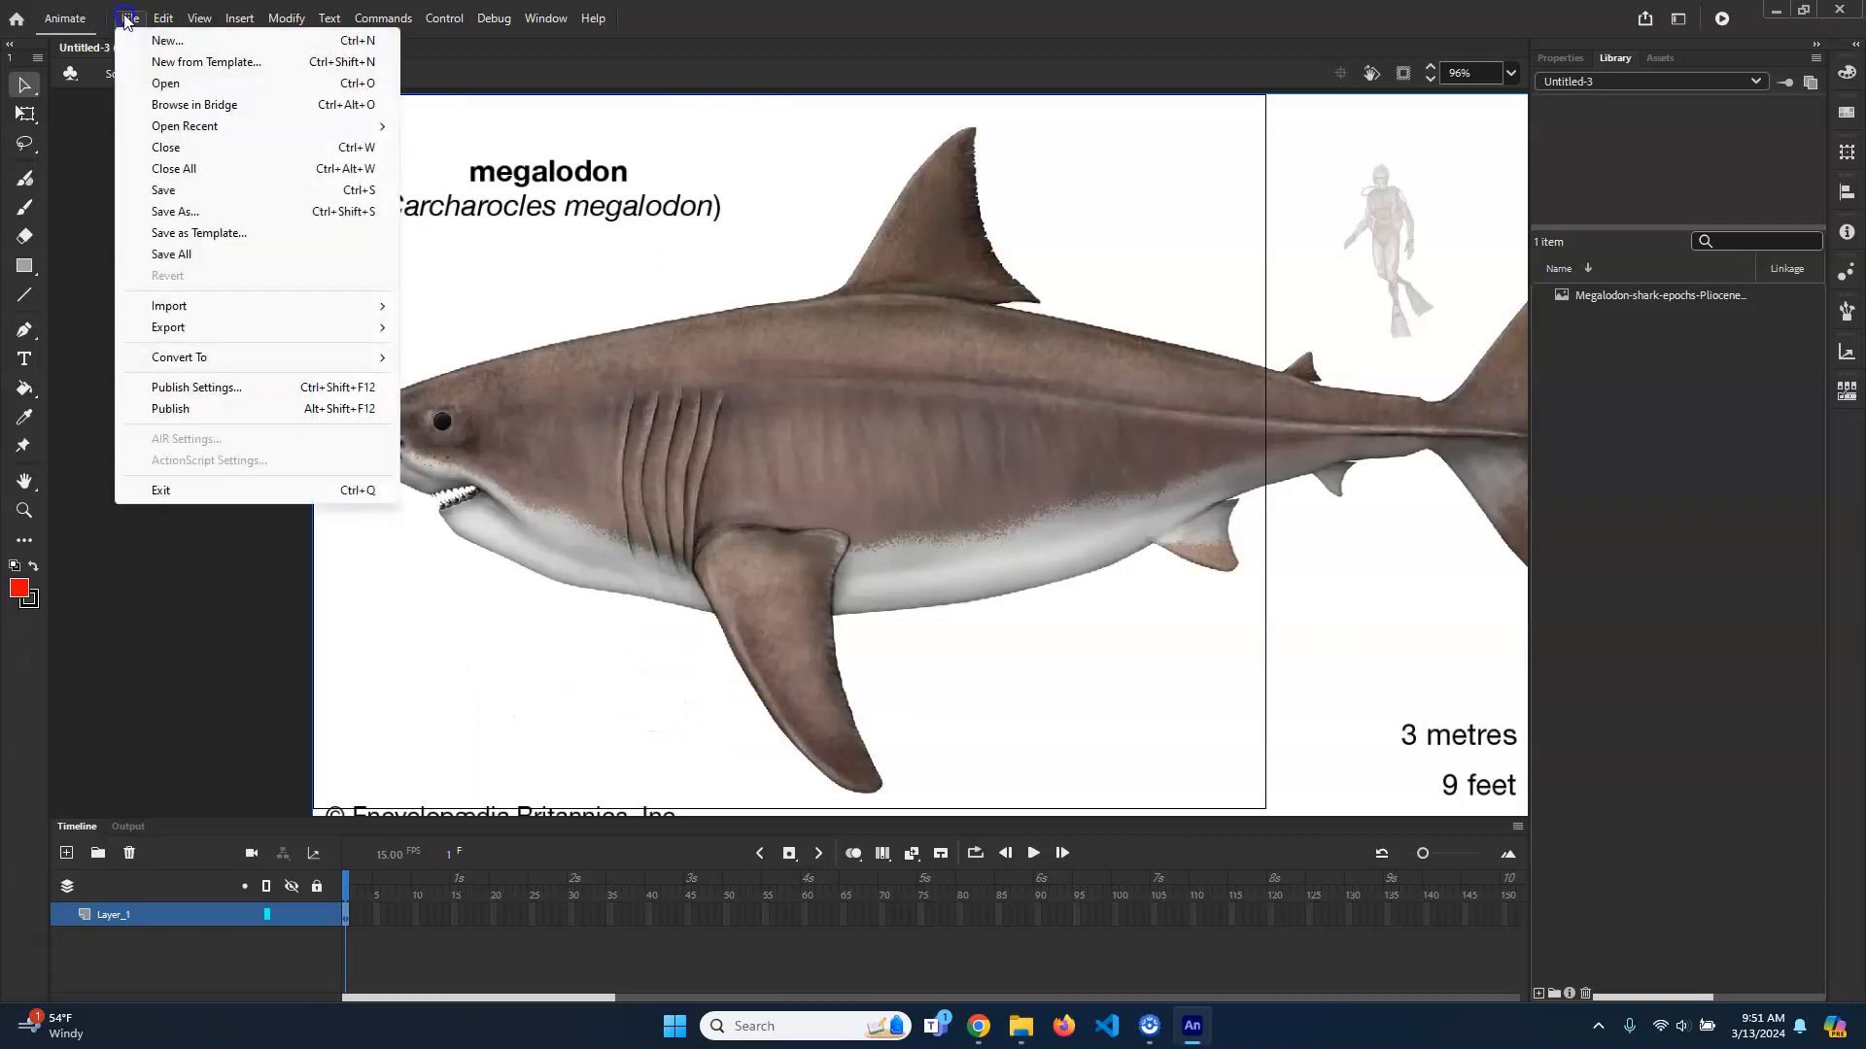
pyautogui.moveTo(267, 307)
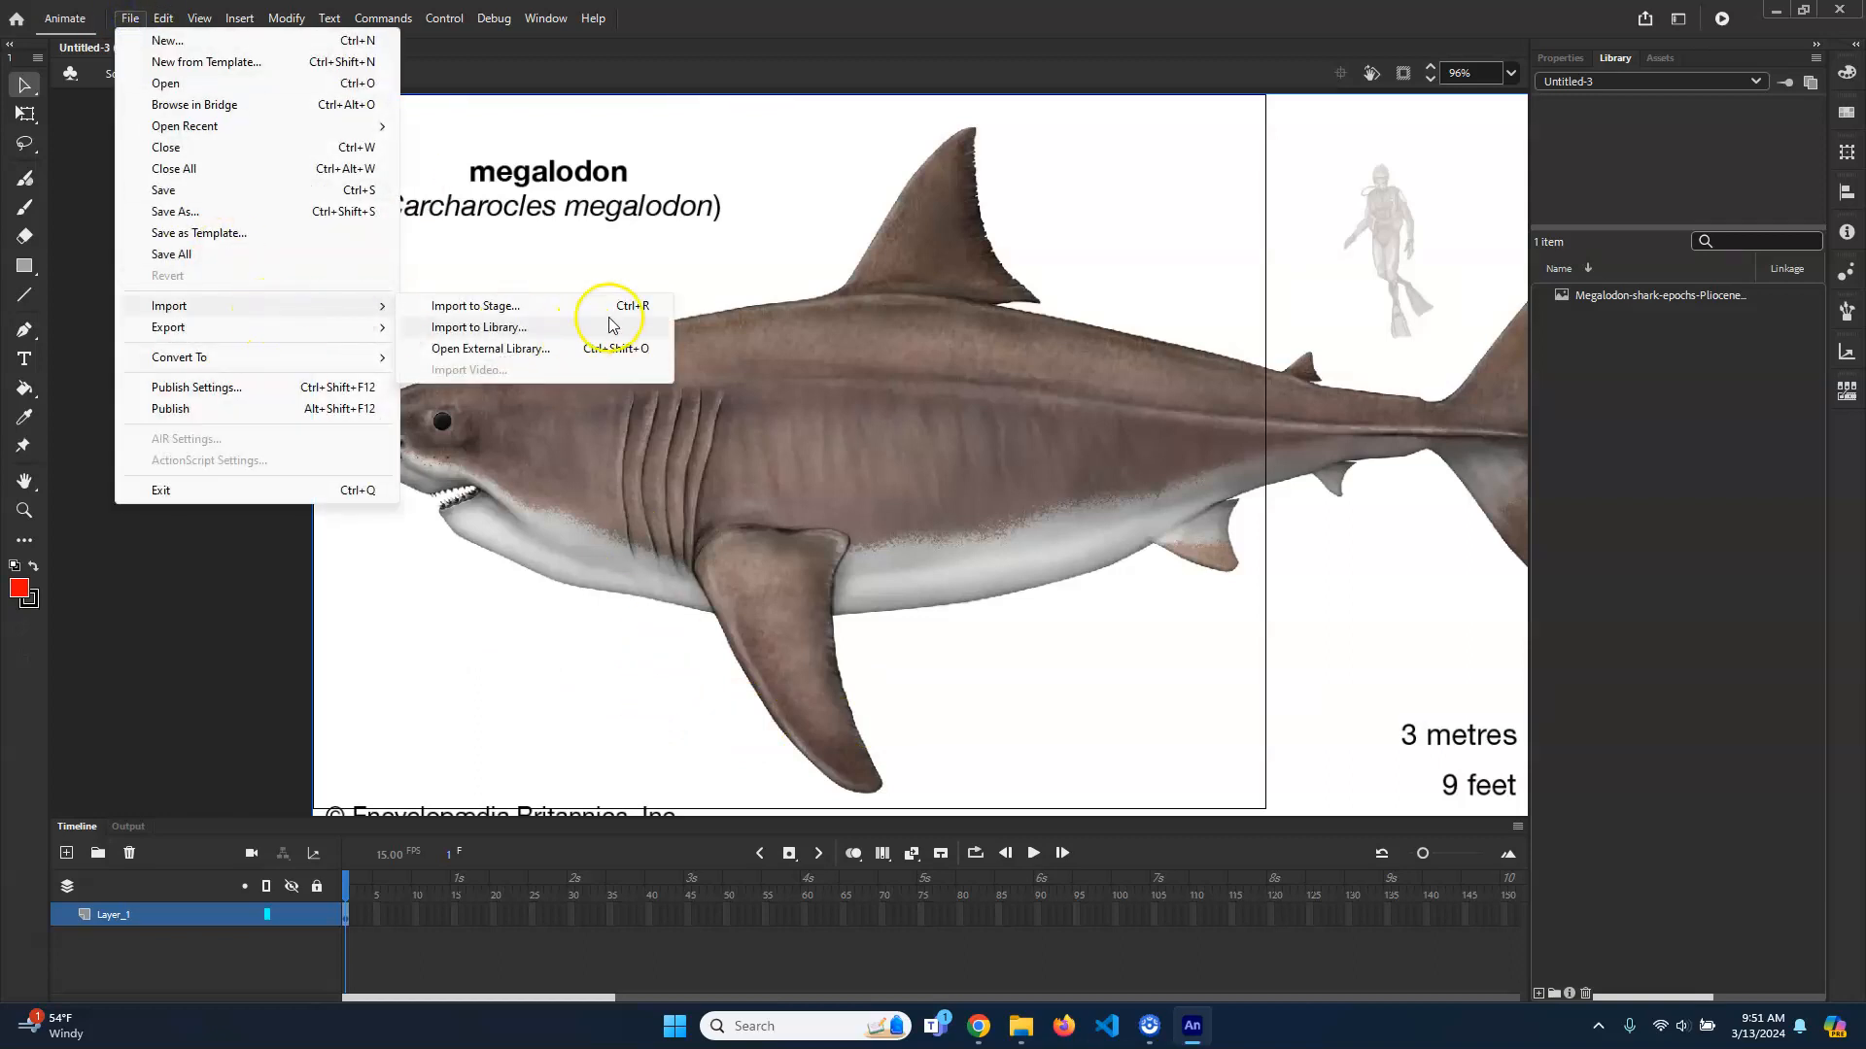
pyautogui.click(525, 337)
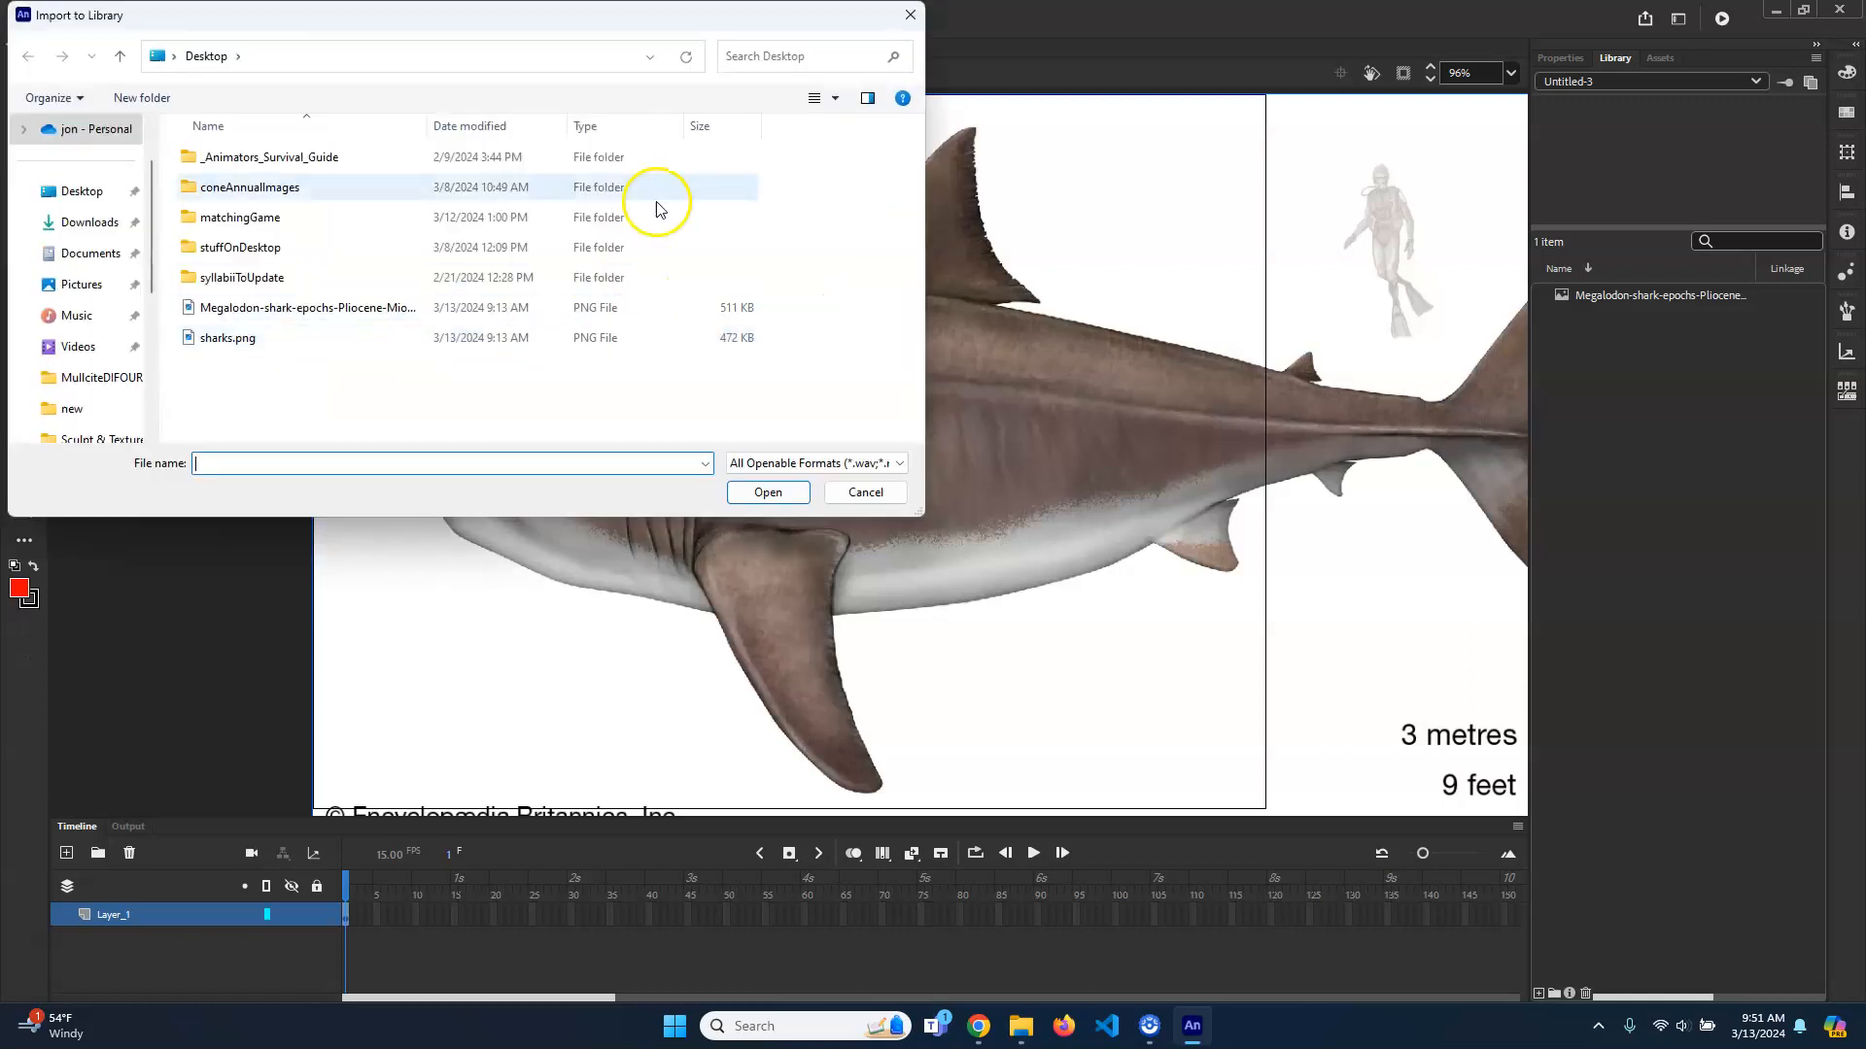
pyautogui.click(238, 337)
pyautogui.click(767, 491)
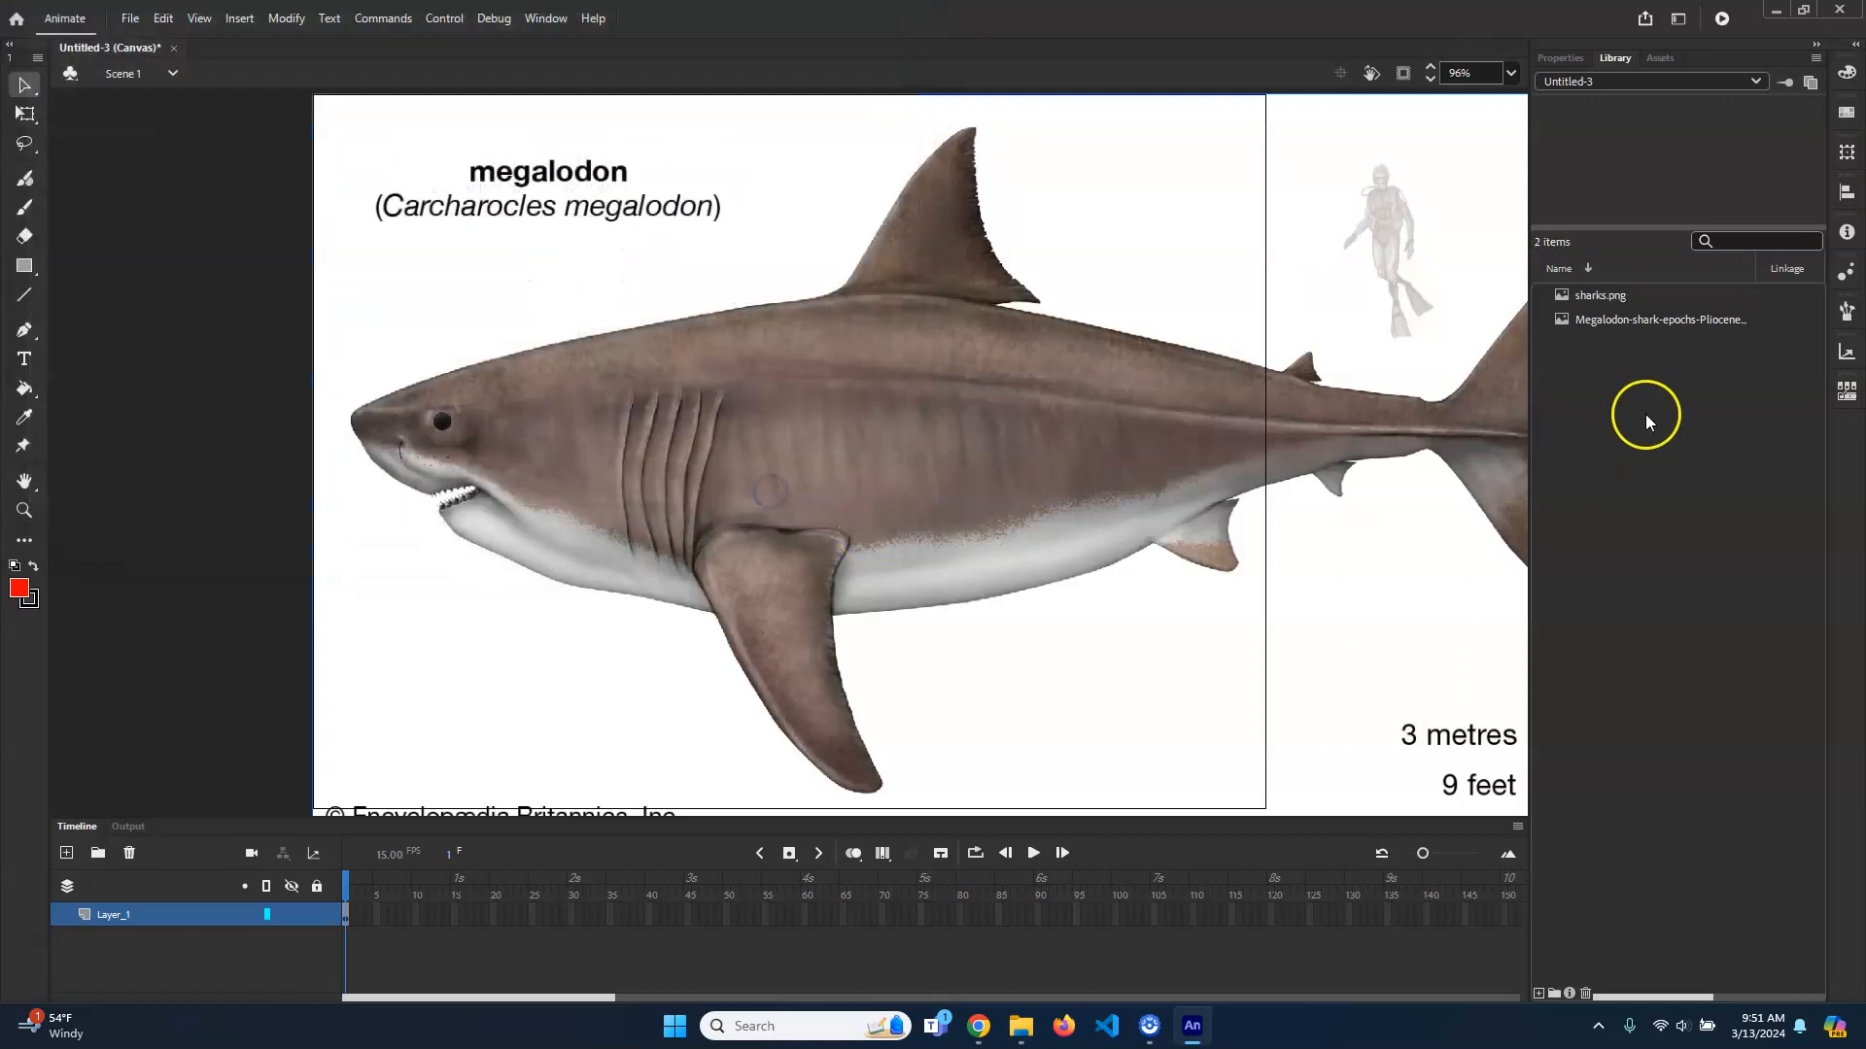
pyautogui.click(1594, 293)
pyautogui.click(1652, 321)
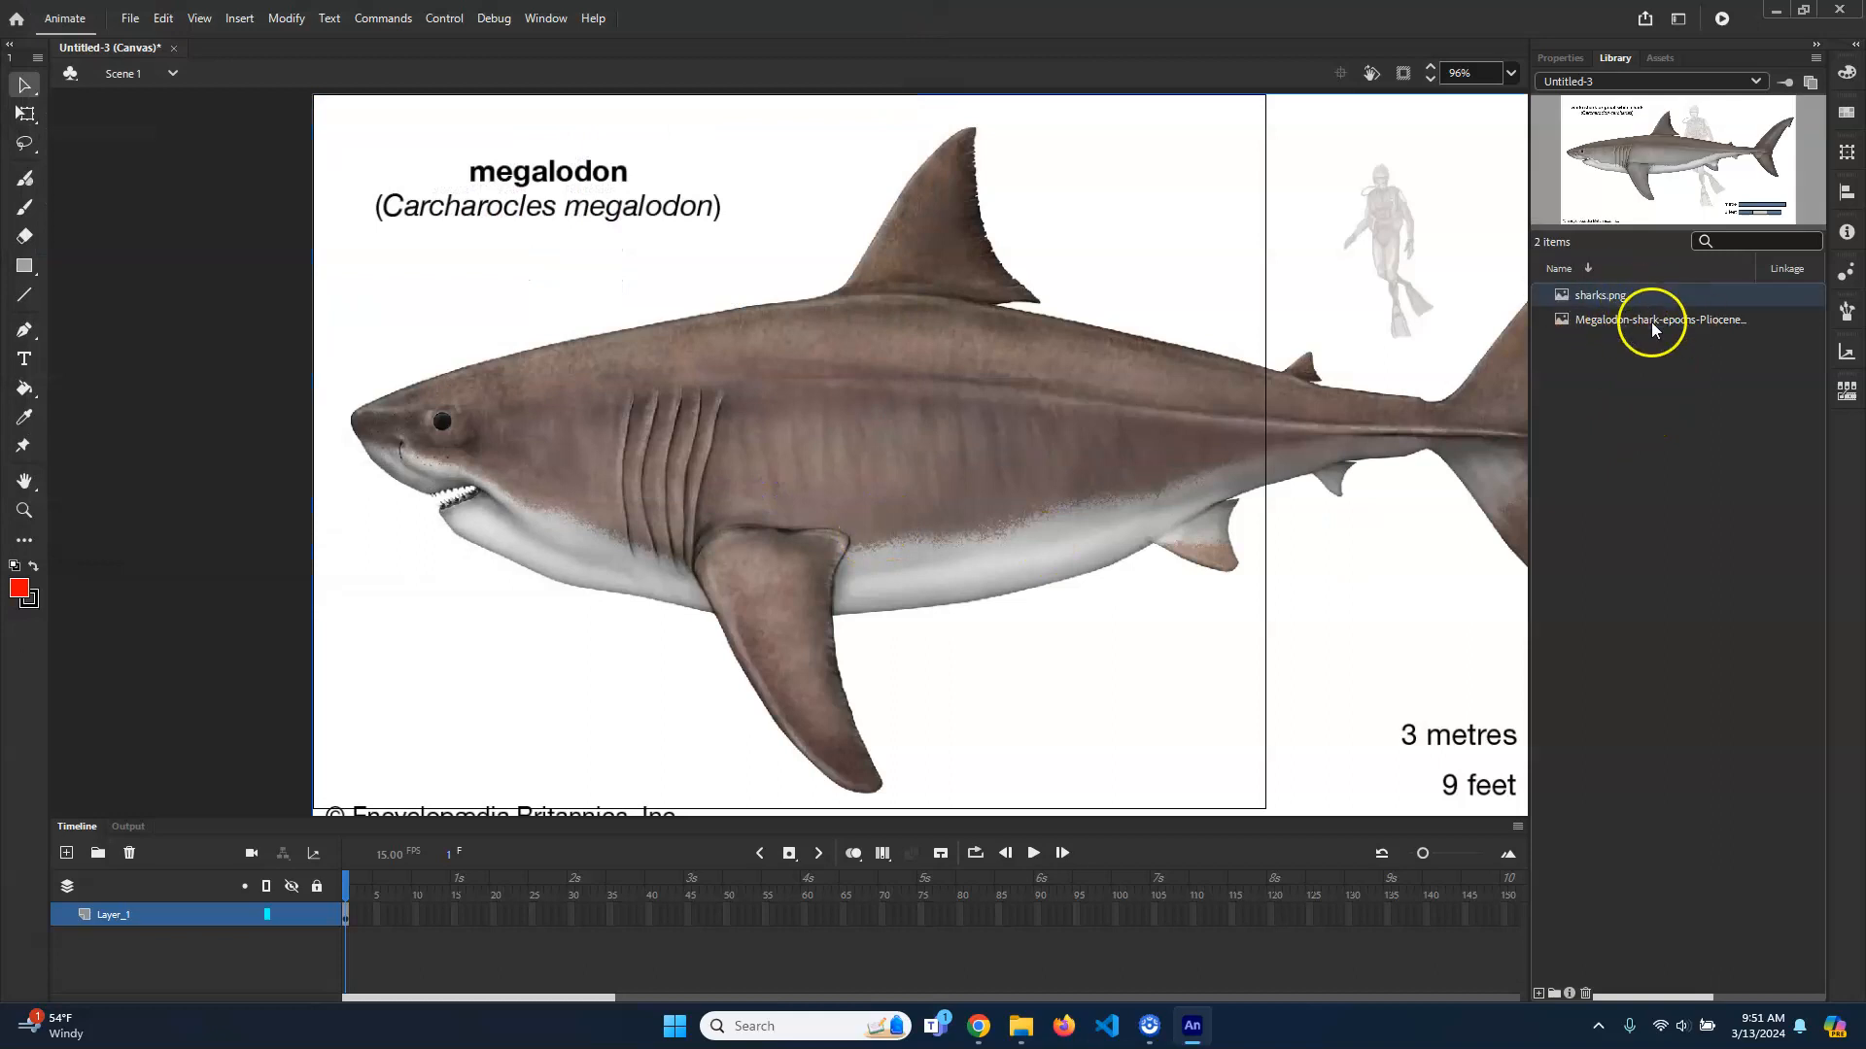
# Step: Delete the megalodon image from the stage and place a fresh instance of it from the library
pyautogui.click(978, 370)
pyautogui.press('Delete')
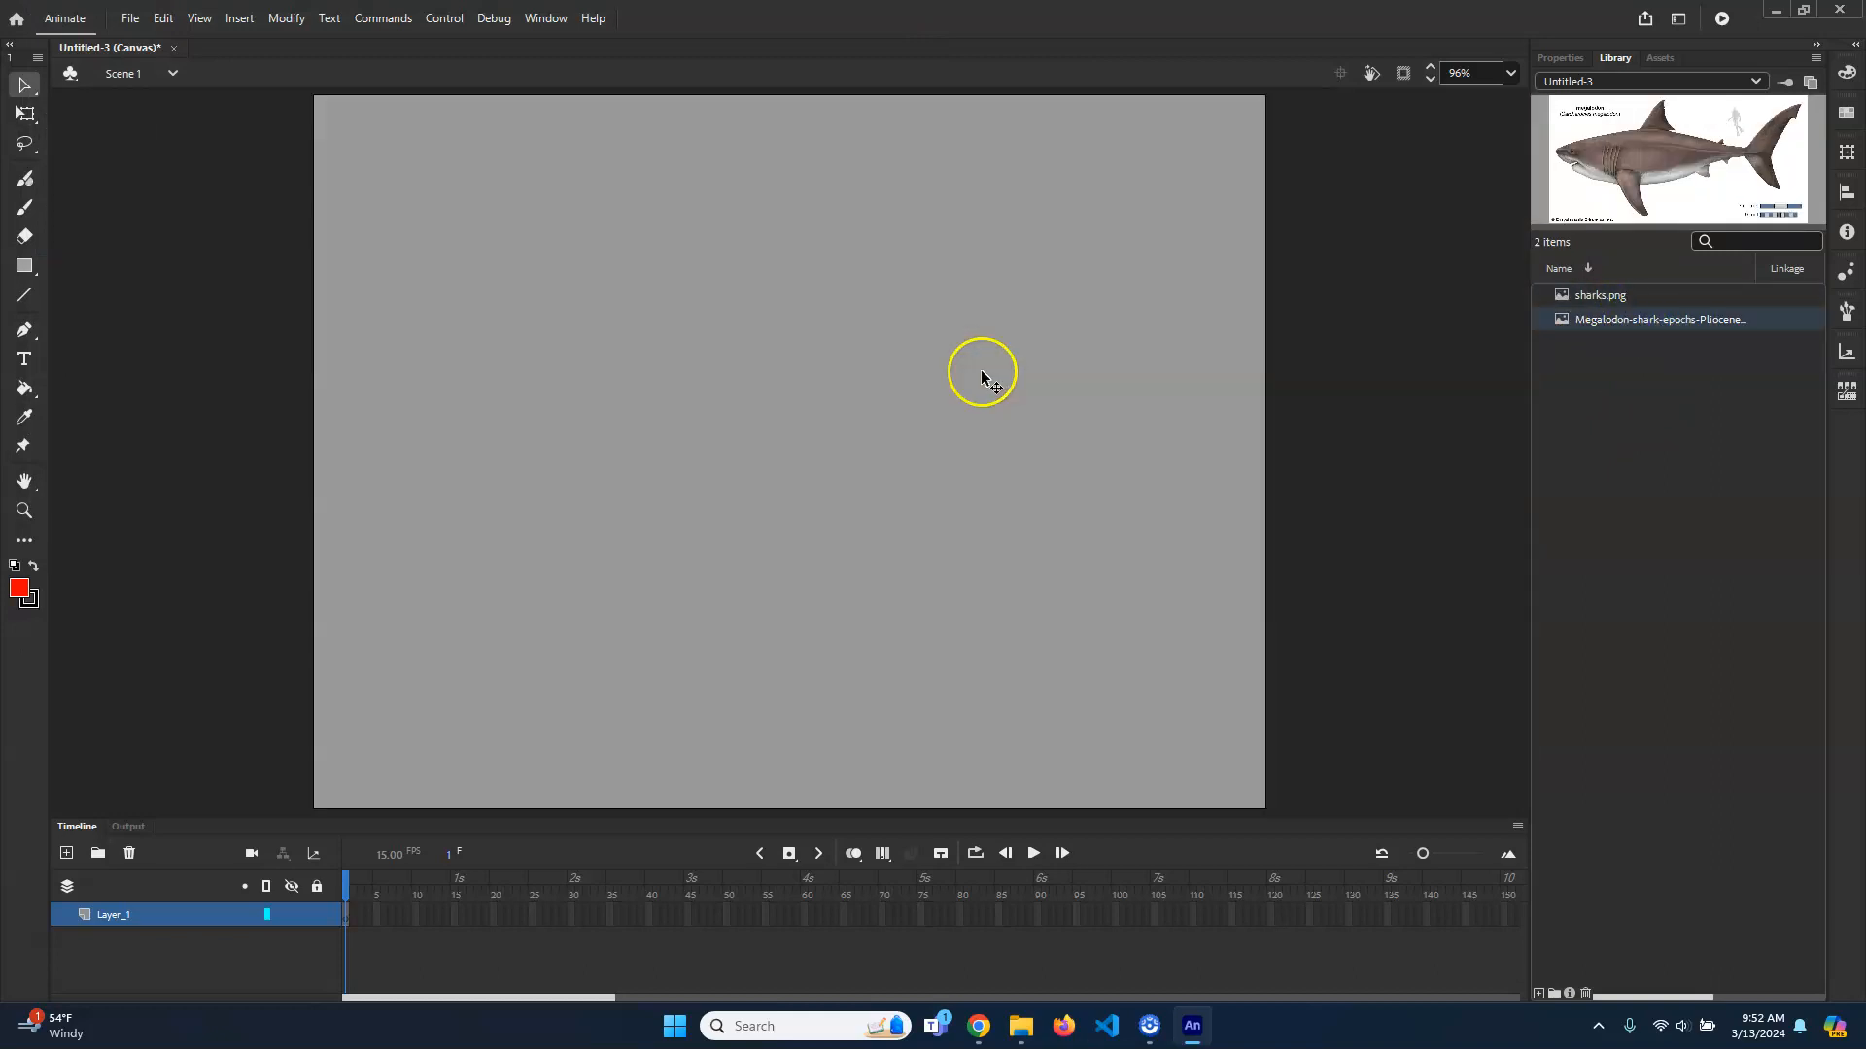
pyautogui.moveTo(1584, 319); pyautogui.dragTo(774, 413)
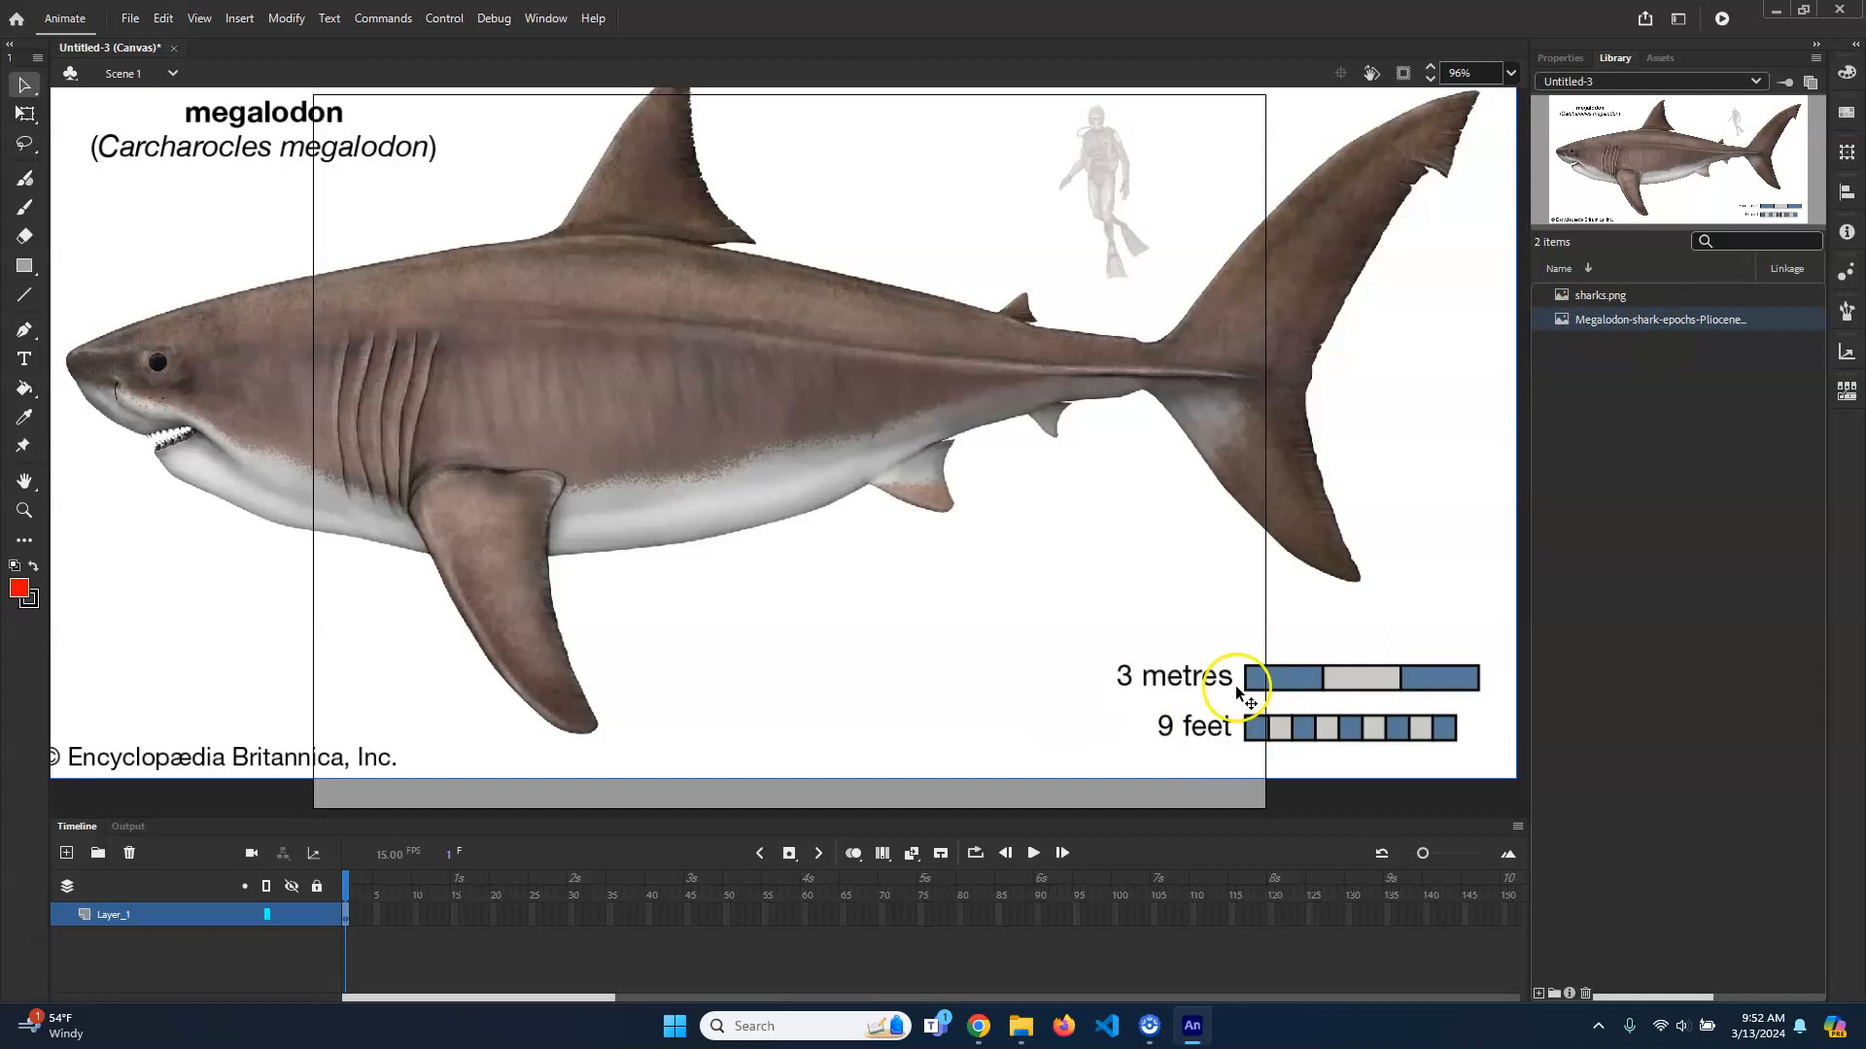
# Step: Place two instances of sharks.png from the library on the stage and delete both of them again
pyautogui.moveTo(1644, 291); pyautogui.dragTo(581, 758)
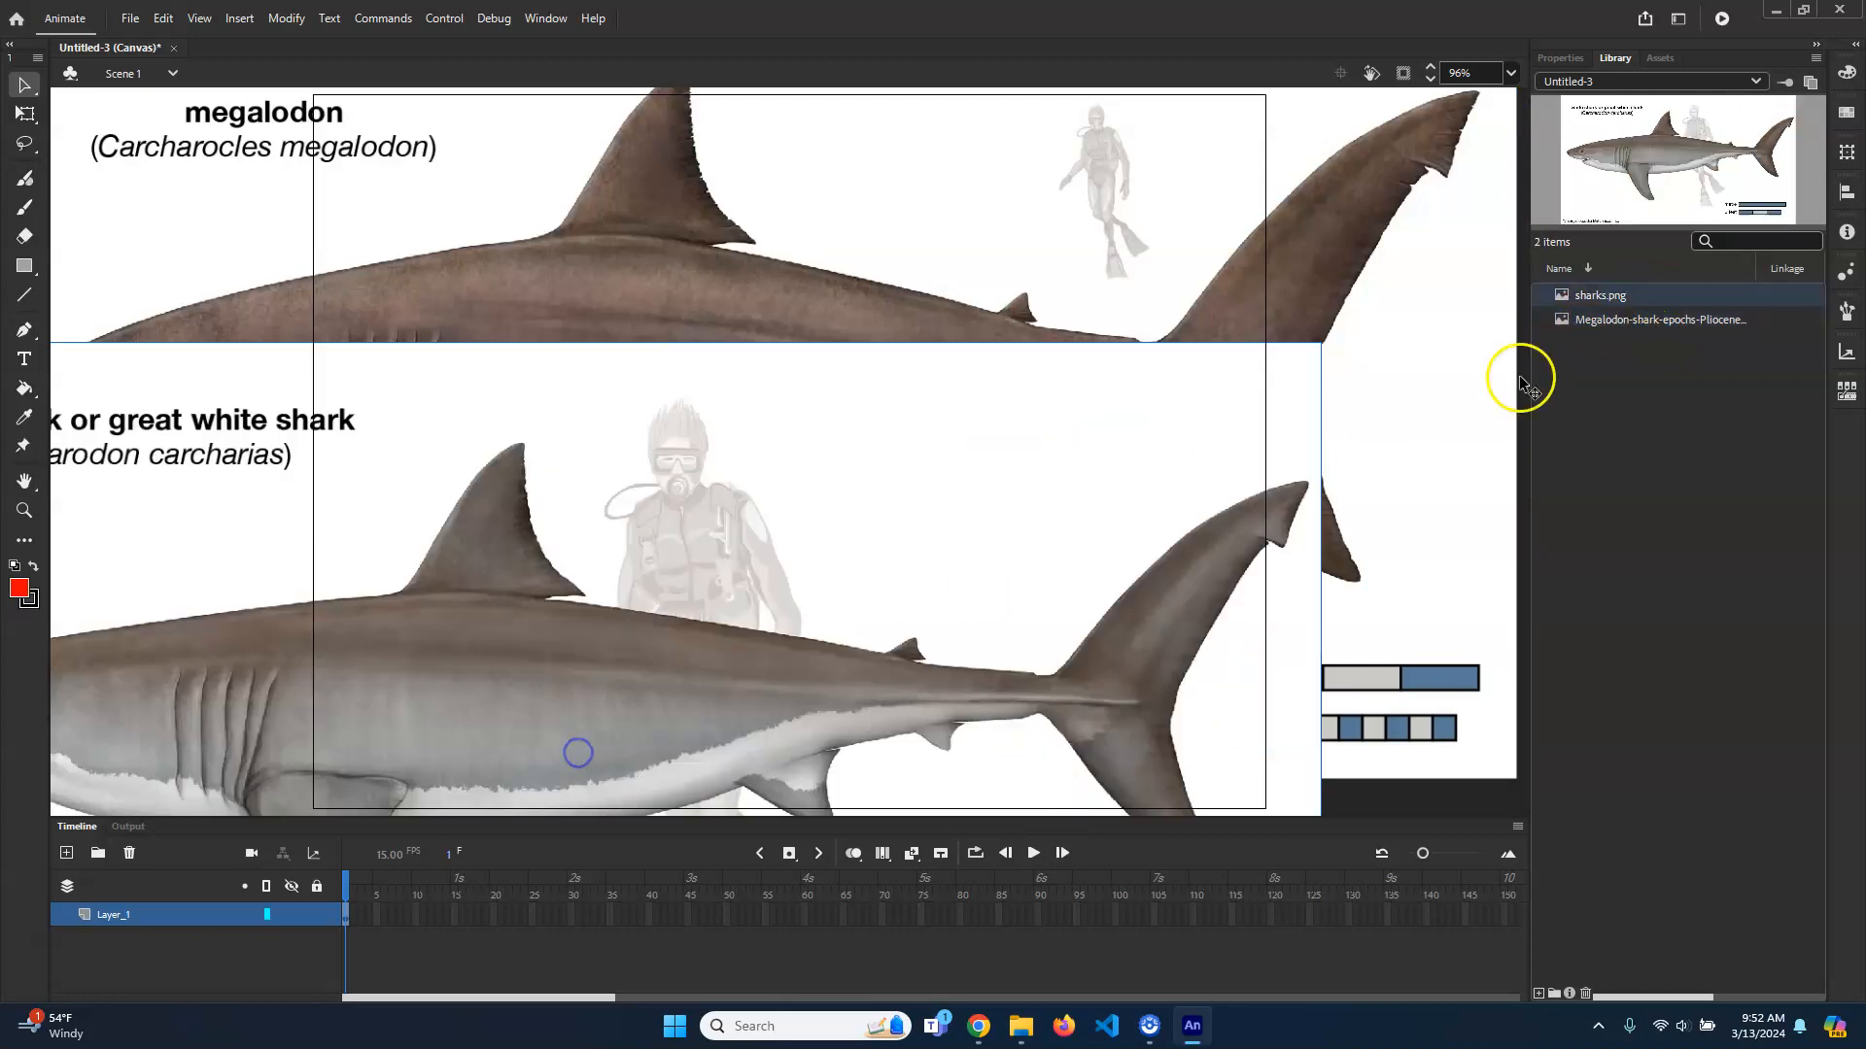
pyautogui.moveTo(1583, 291); pyautogui.dragTo(966, 252)
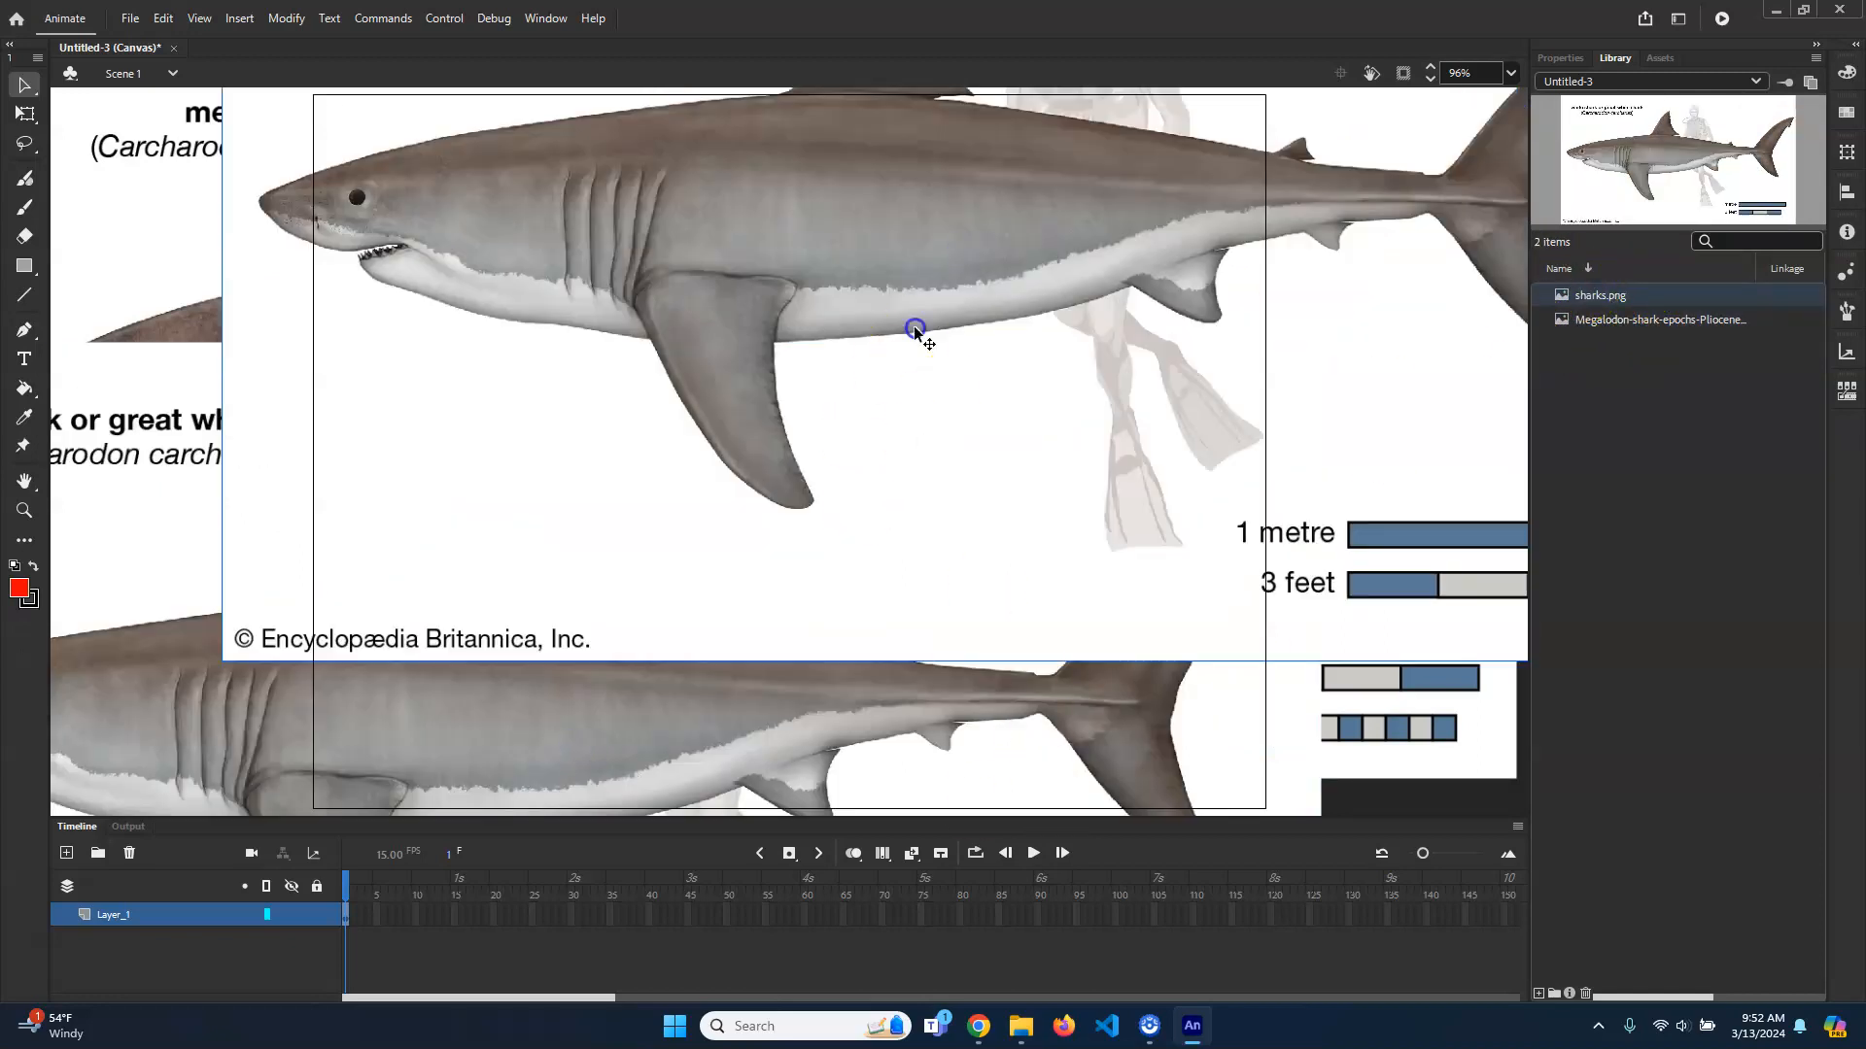
pyautogui.press('Delete')
pyautogui.click(921, 670)
pyautogui.press('Delete')
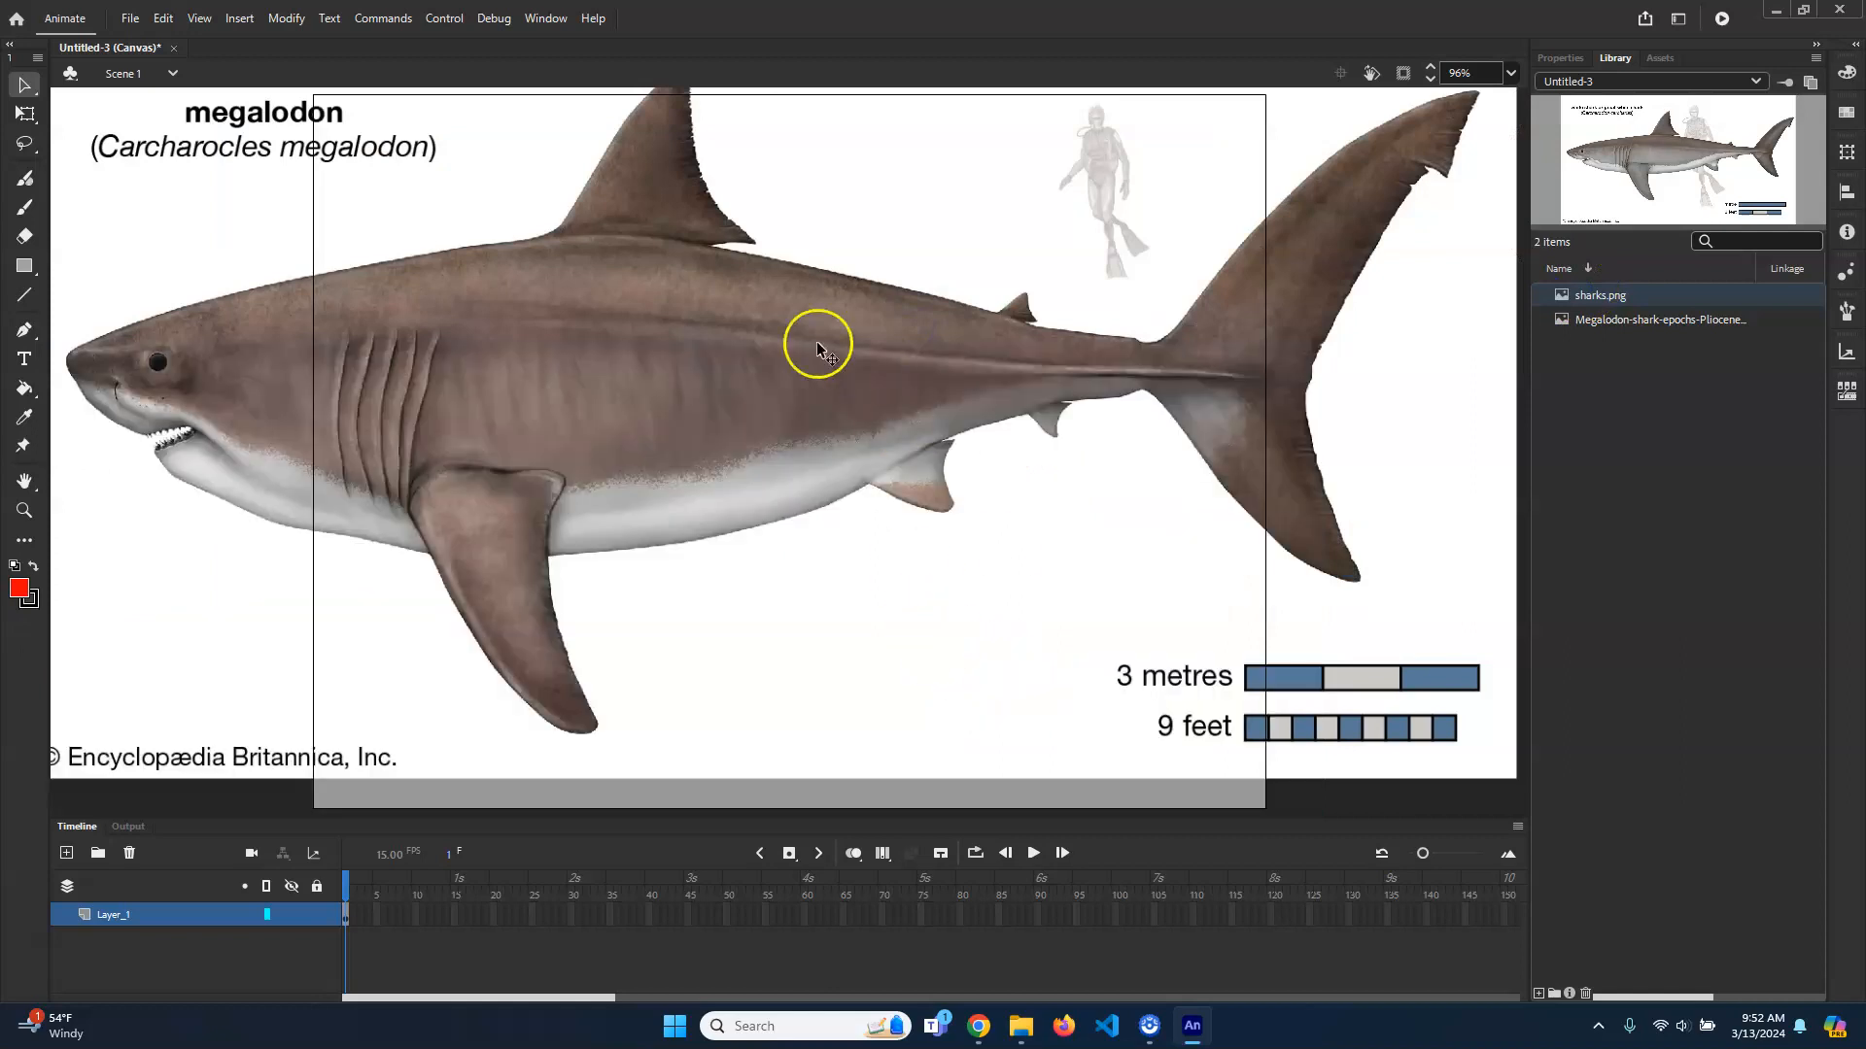
# Step: Move the megalodon image so its upper-left corner lines up approximately with the stage's upper-left corner
pyautogui.click(1064, 535)
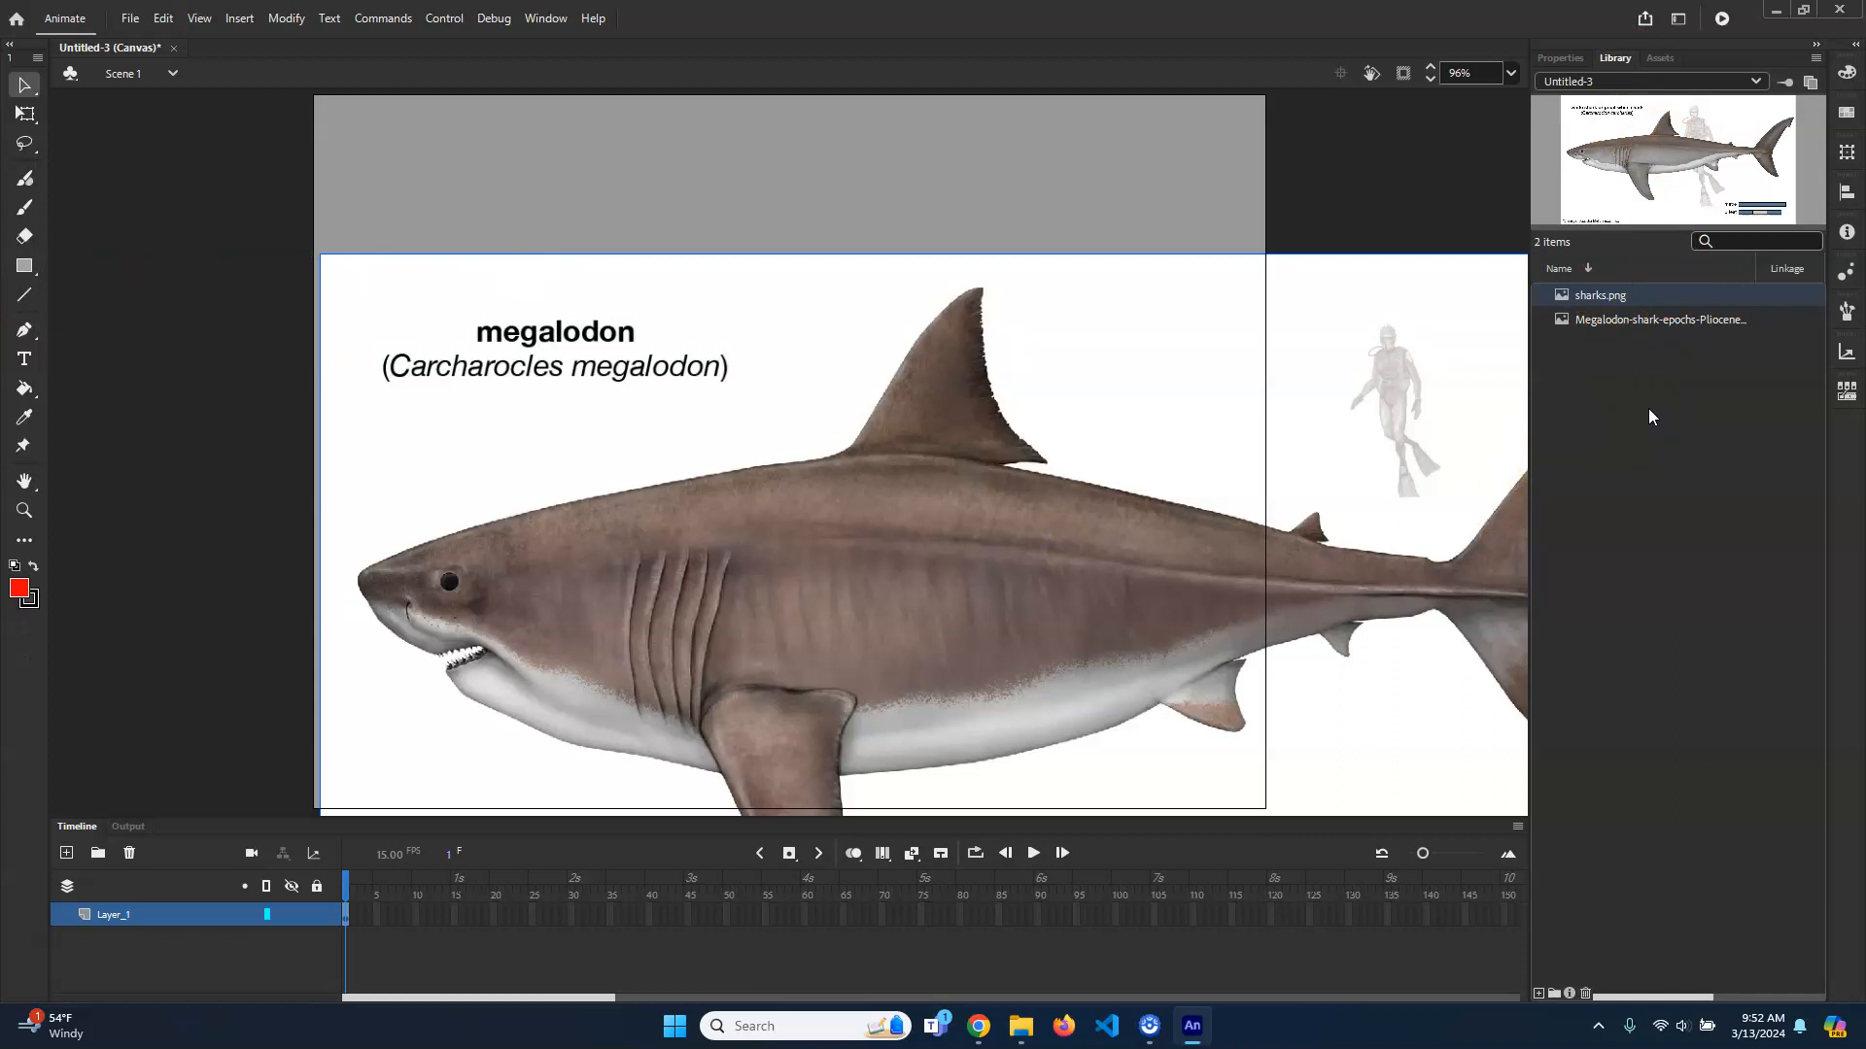
pyautogui.moveTo(962, 483); pyautogui.dragTo(965, 429)
pyautogui.moveTo(517, 468); pyautogui.dragTo(548, 439)
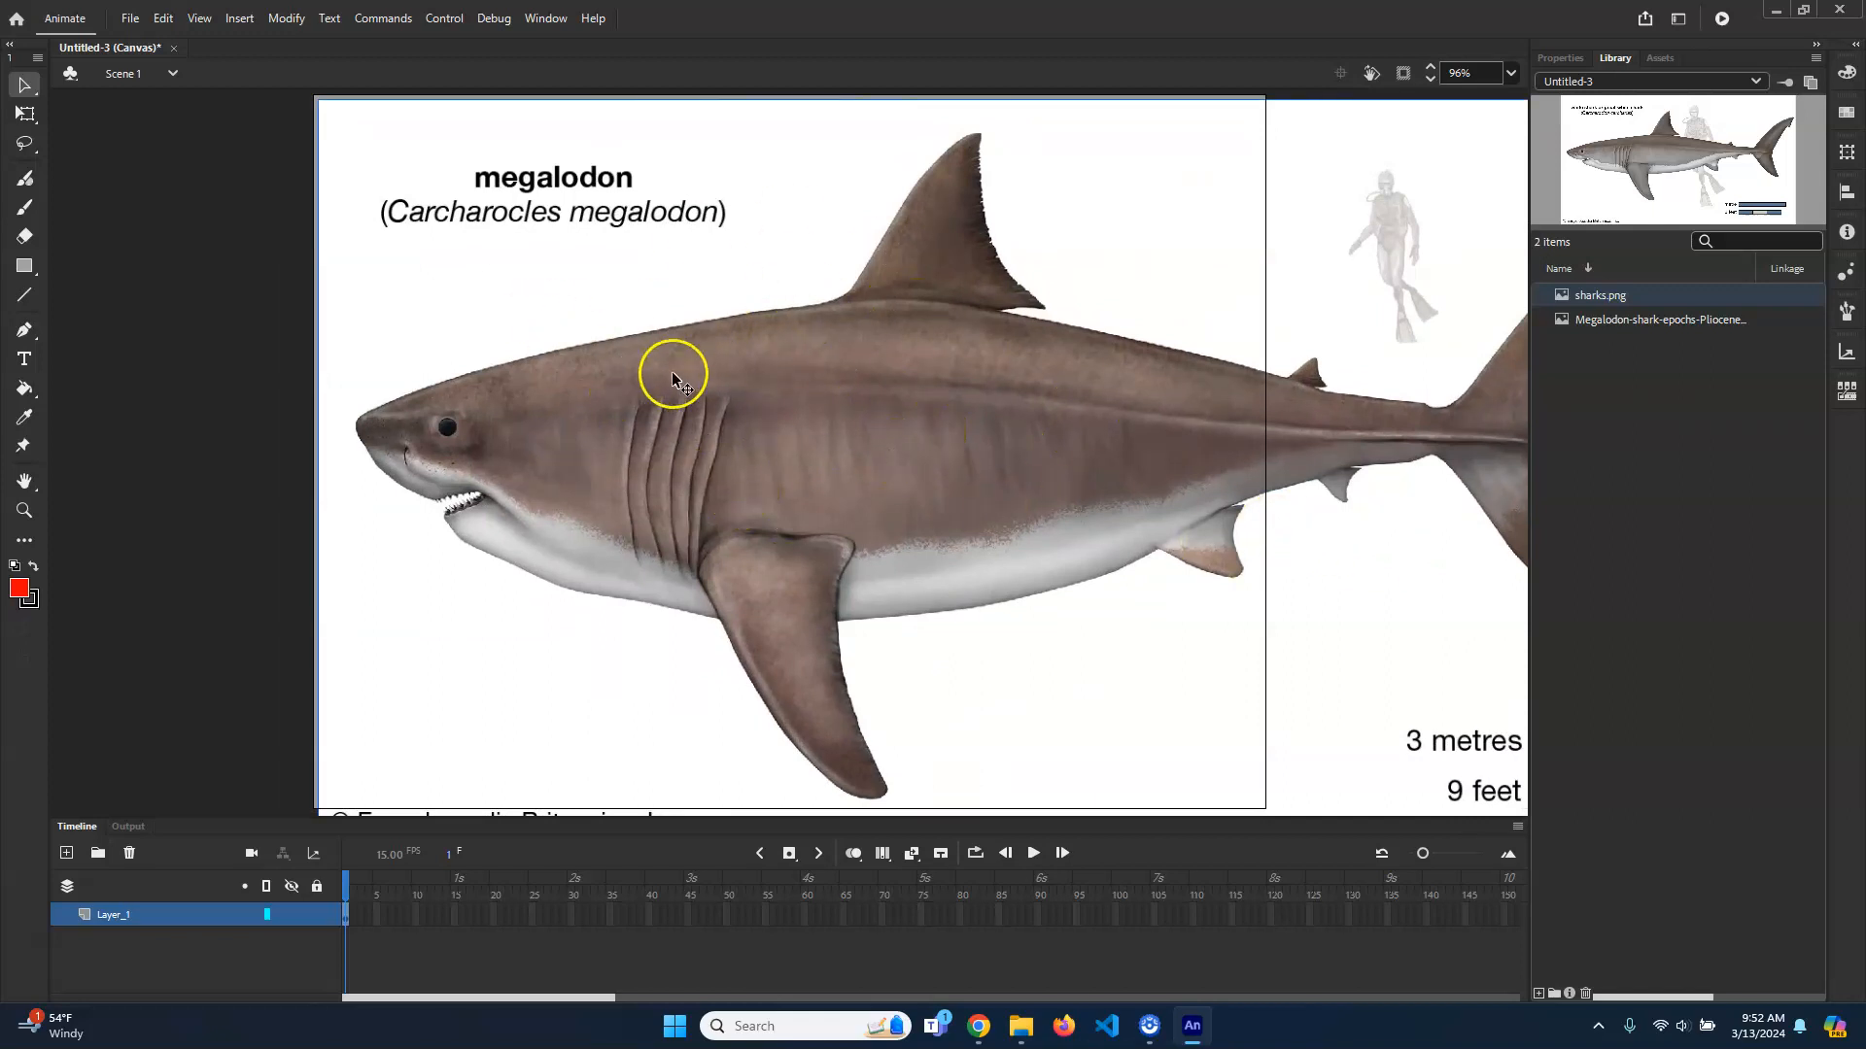
# Step: Scale the megalodon image down with Free Transform to less than half its size and position it fully inside the stage
pyautogui.scroll(-1, 1128, 452)
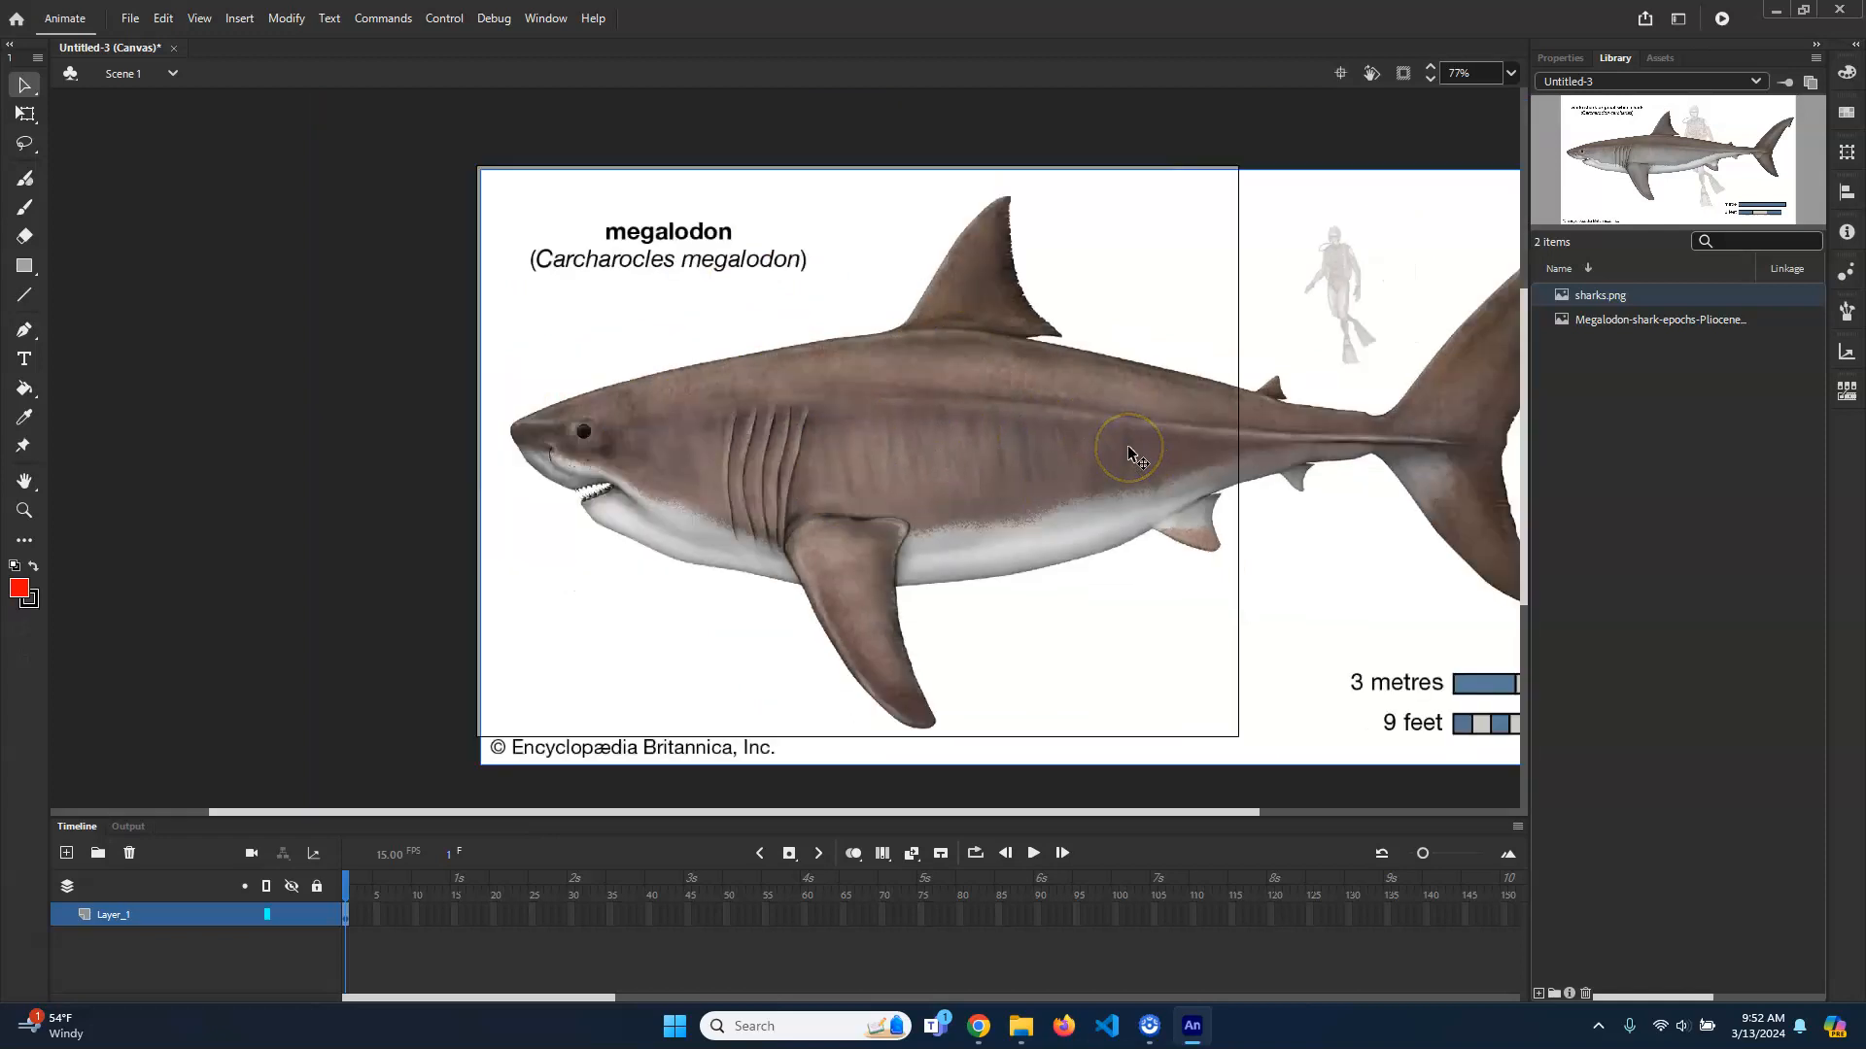
pyautogui.scroll(-1, 1129, 452)
pyautogui.moveTo(1208, 498); pyautogui.dragTo(1032, 473)
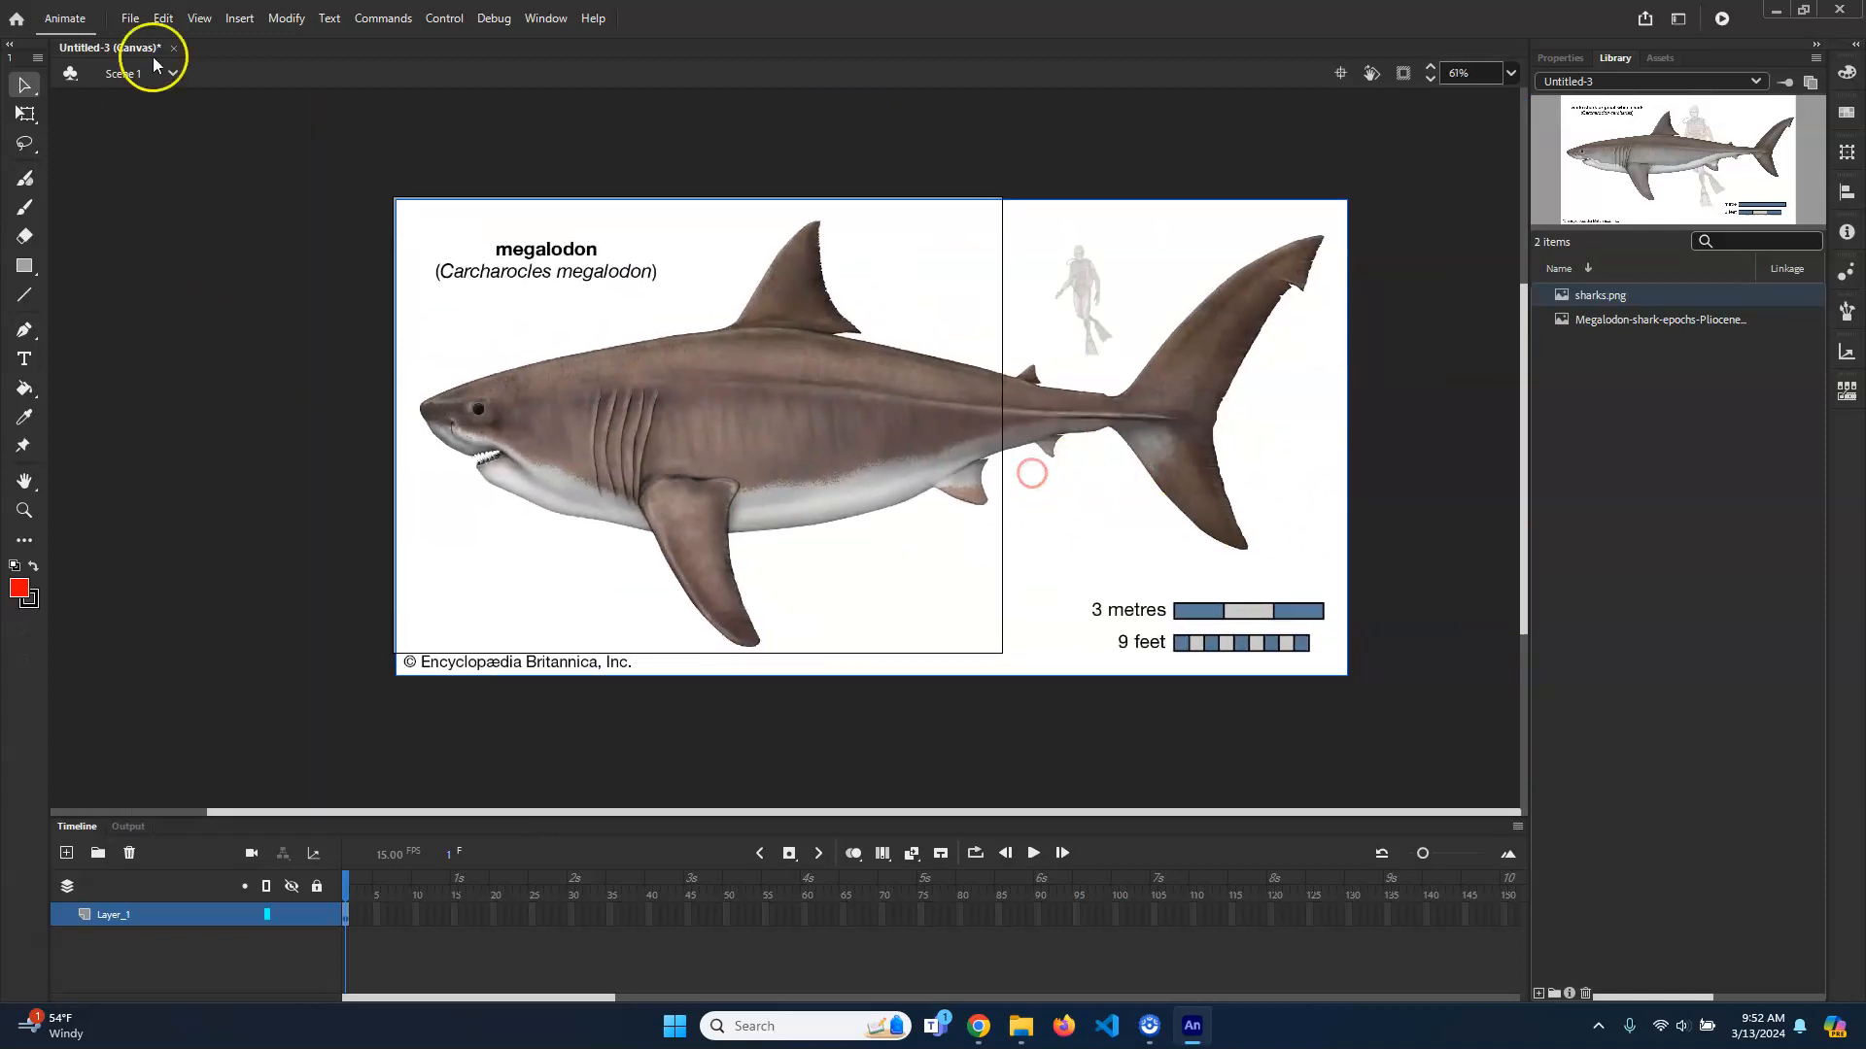
pyautogui.click(25, 113)
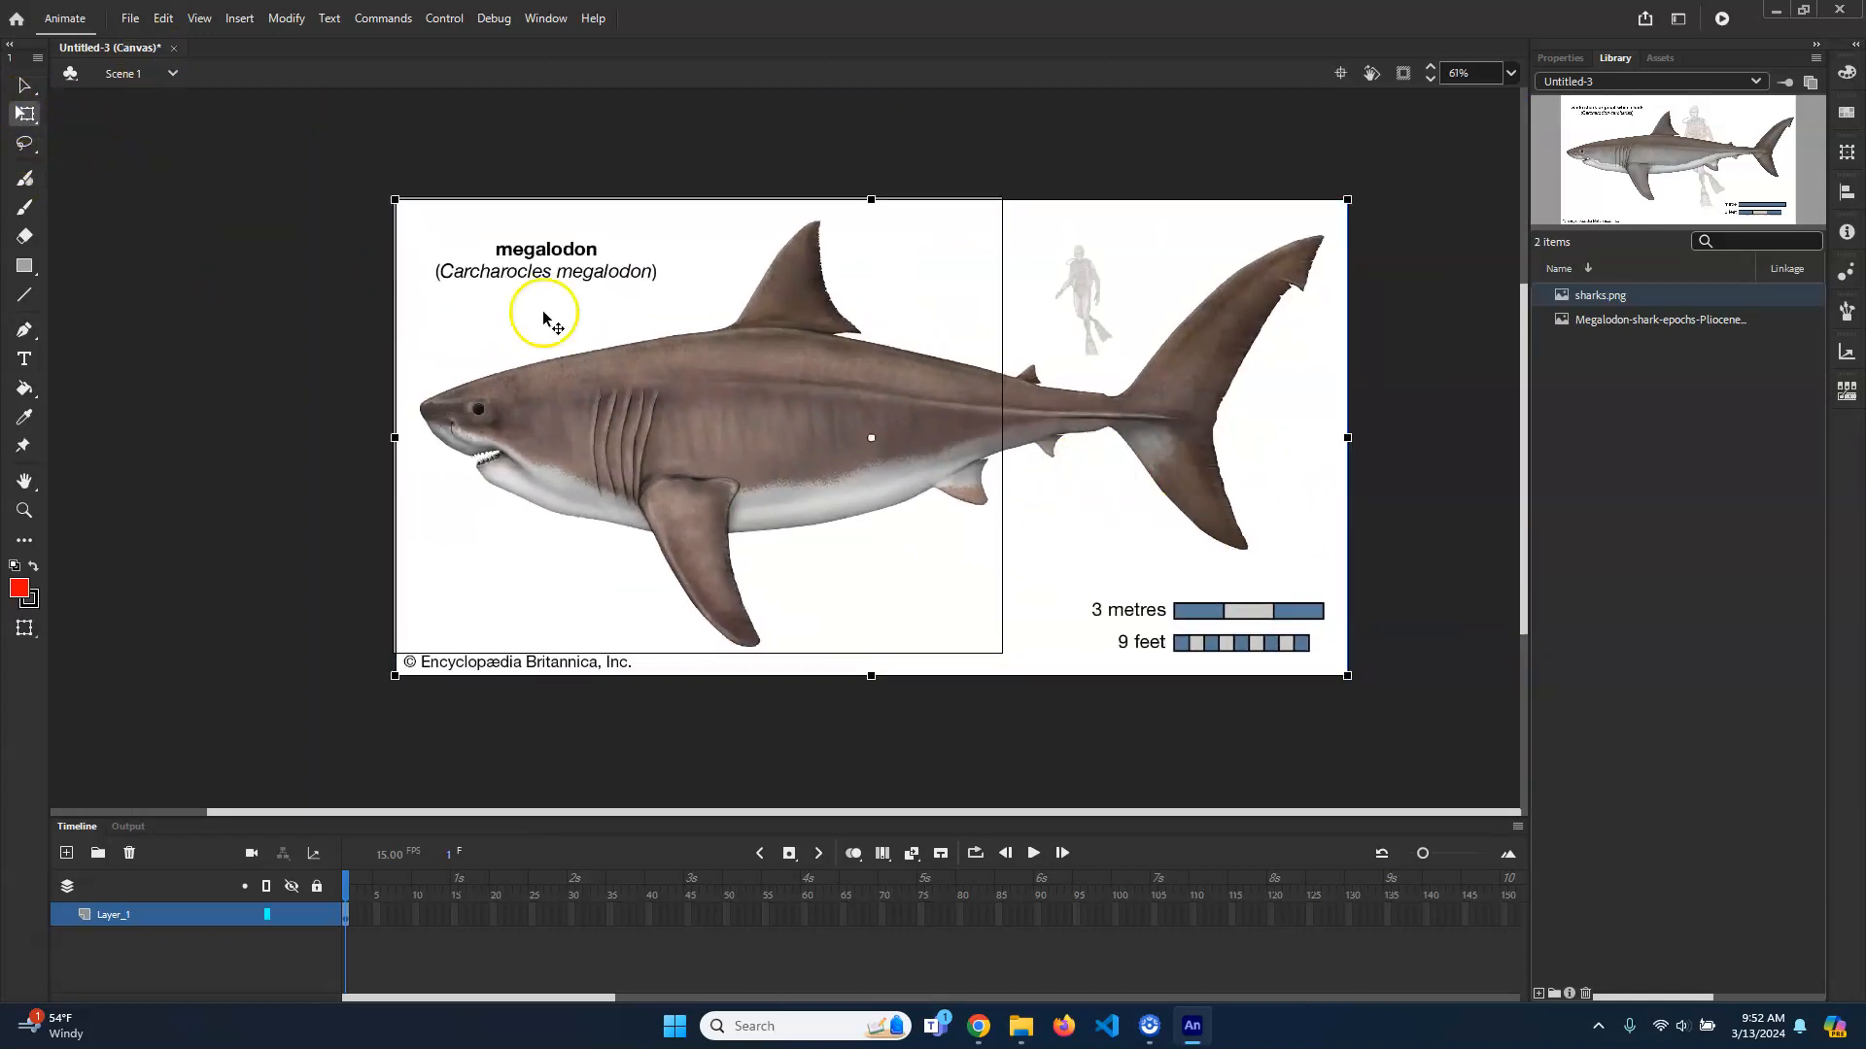
pyautogui.moveTo(1348, 199); pyautogui.dragTo(1075, 279)
pyautogui.moveTo(1033, 417); pyautogui.dragTo(927, 419)
pyautogui.click(1156, 313)
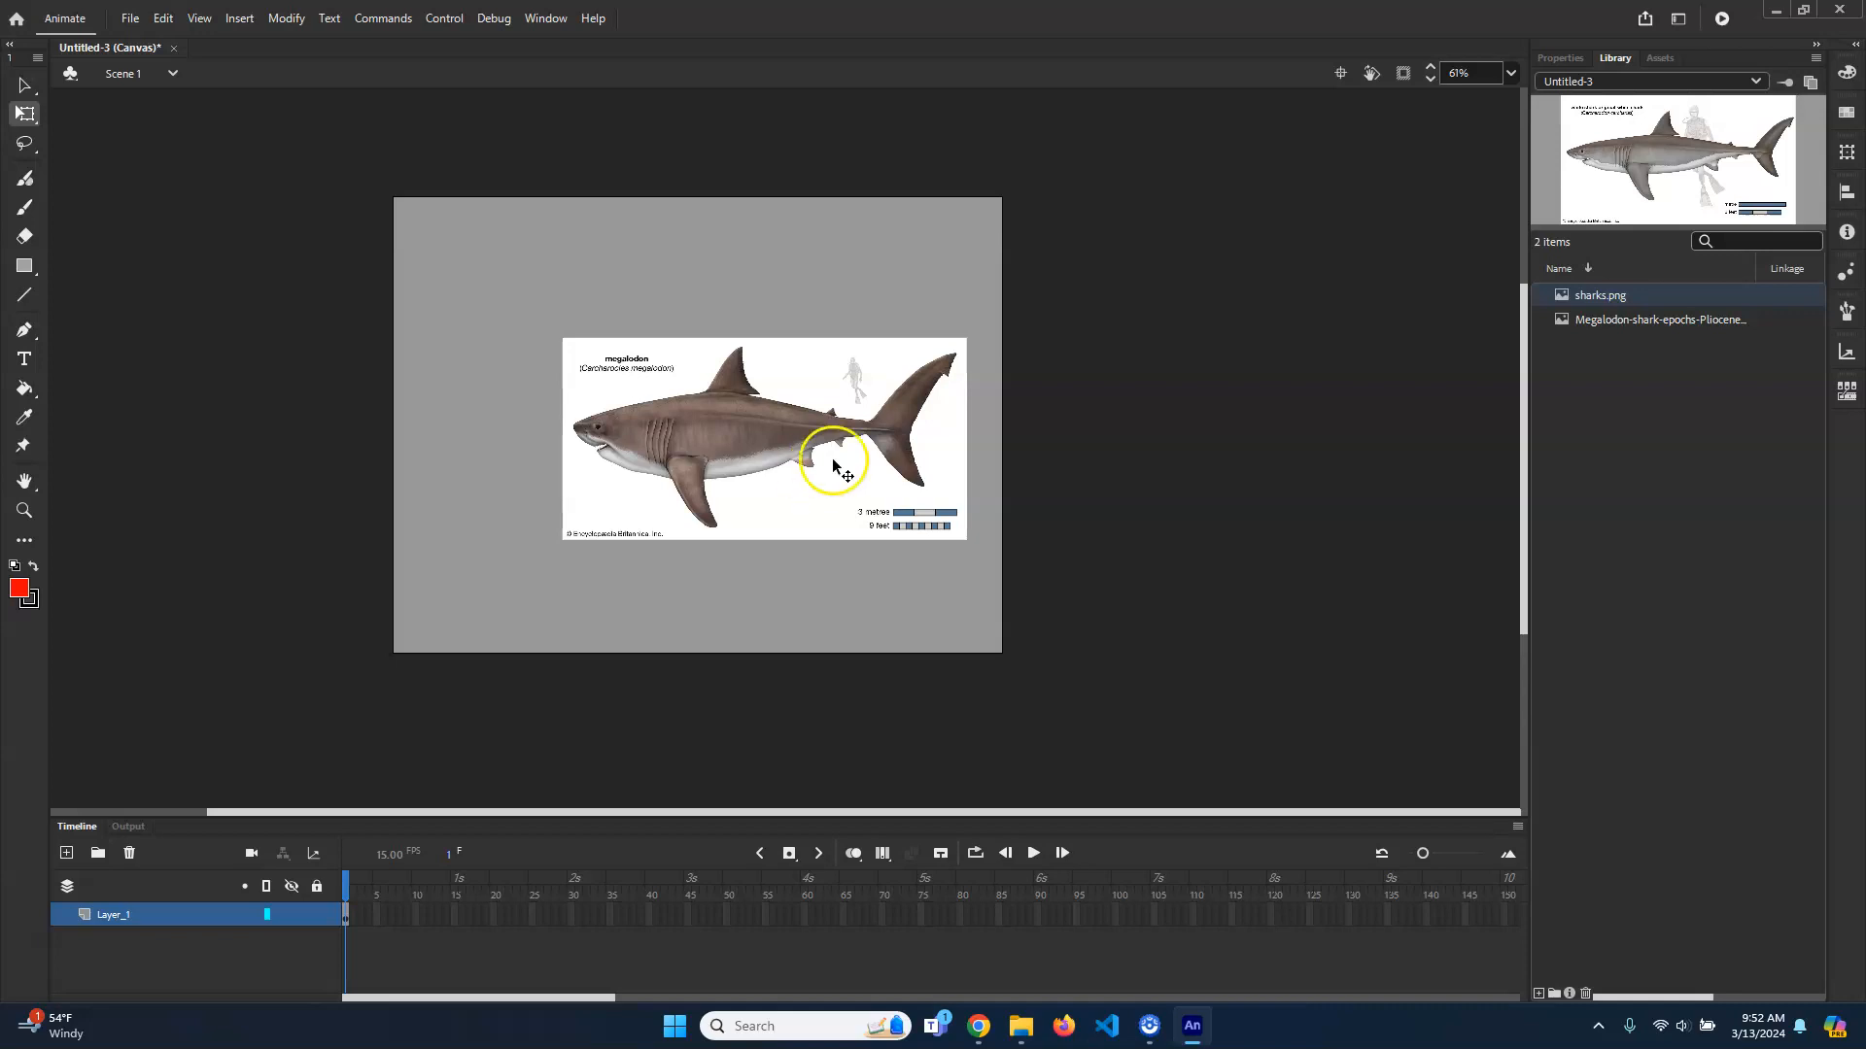
# Step: Rename the layer holding the megalodon image to refImages
pyautogui.scroll(3, 907, 509)
pyautogui.moveTo(712, 430); pyautogui.dragTo(864, 446)
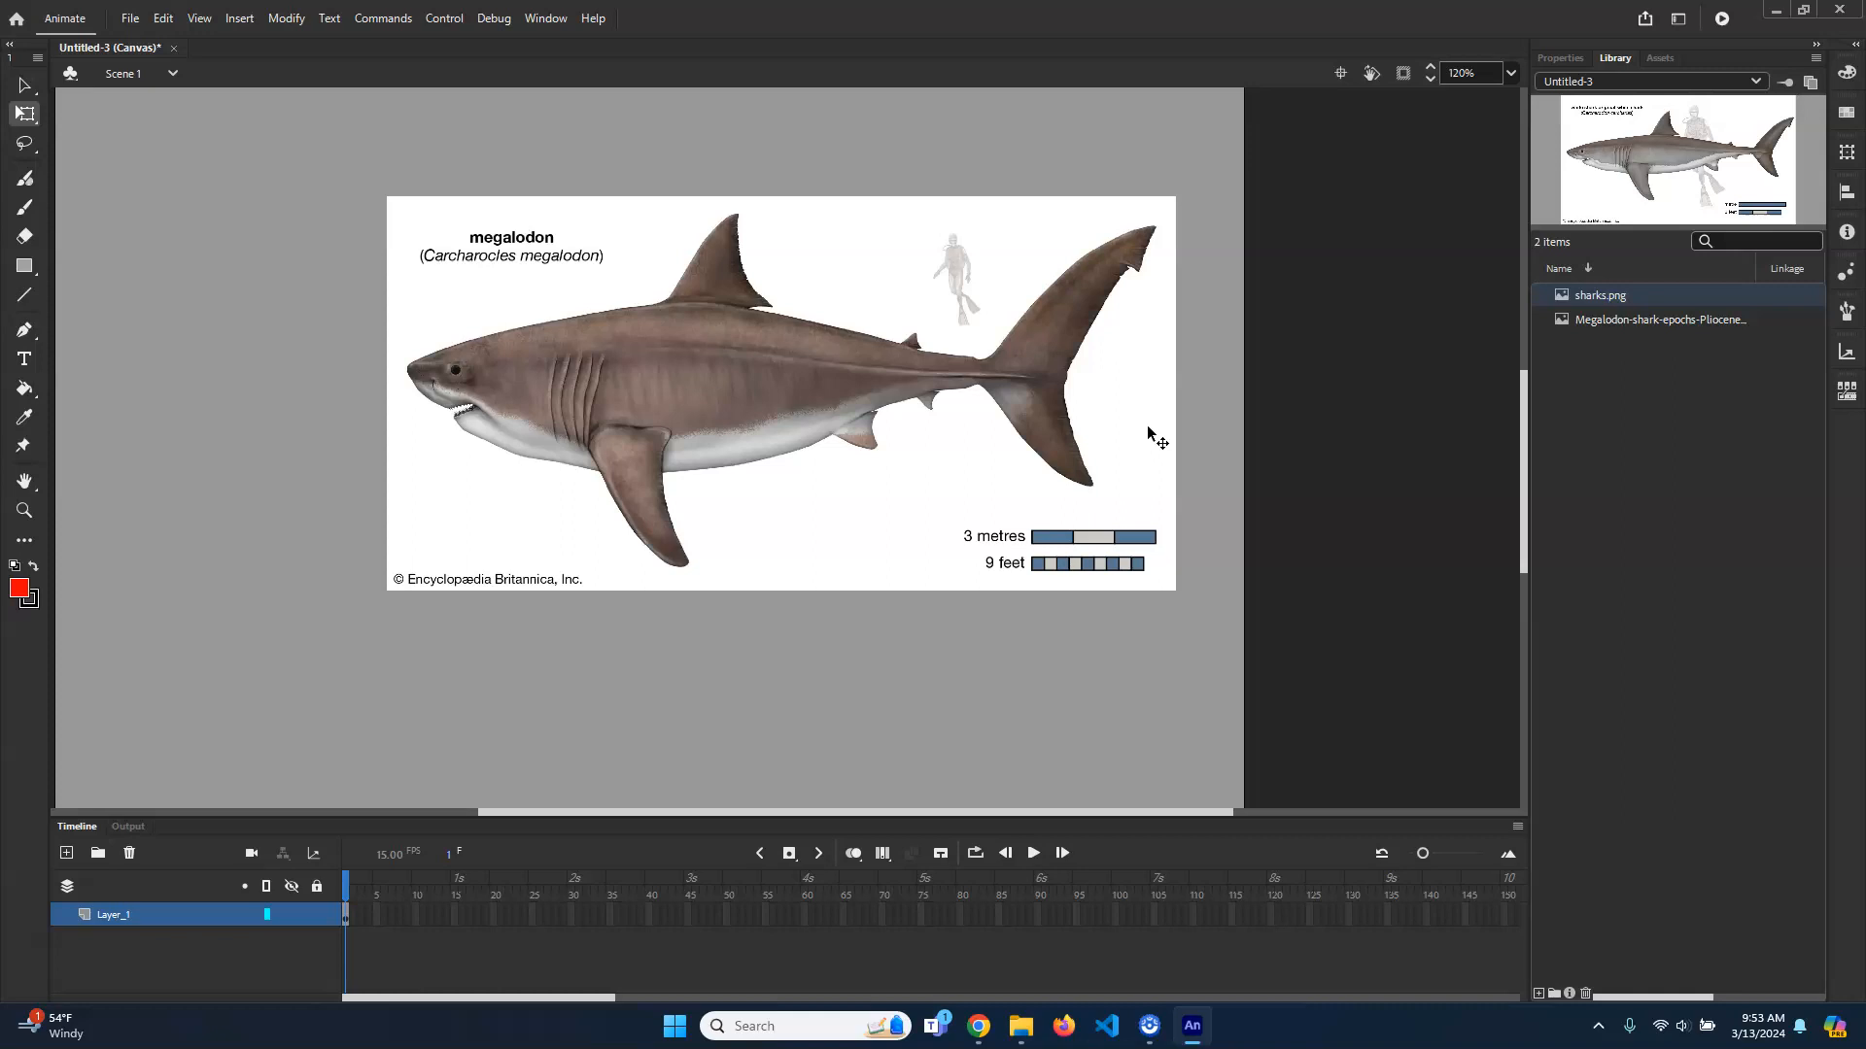
pyautogui.click(785, 433)
pyautogui.doubleClick(126, 915)
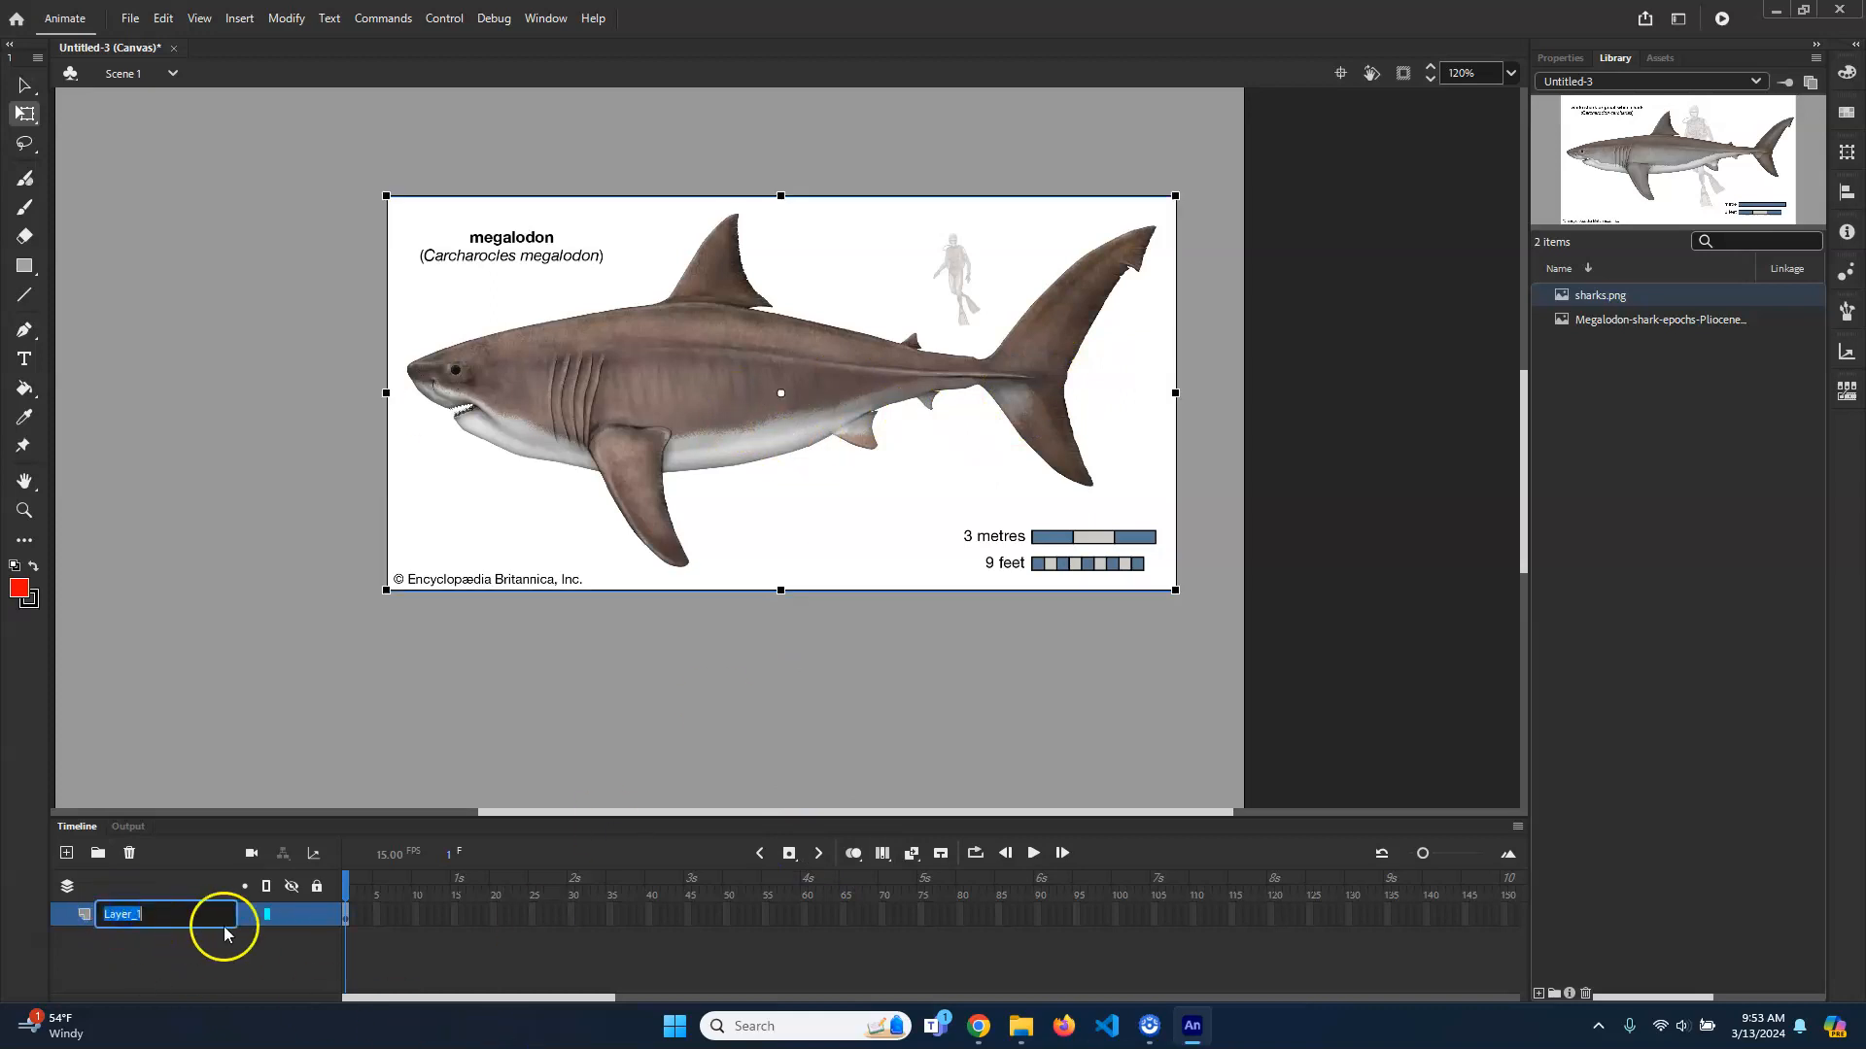
pyautogui.write('refImages')
pyautogui.press('Return')
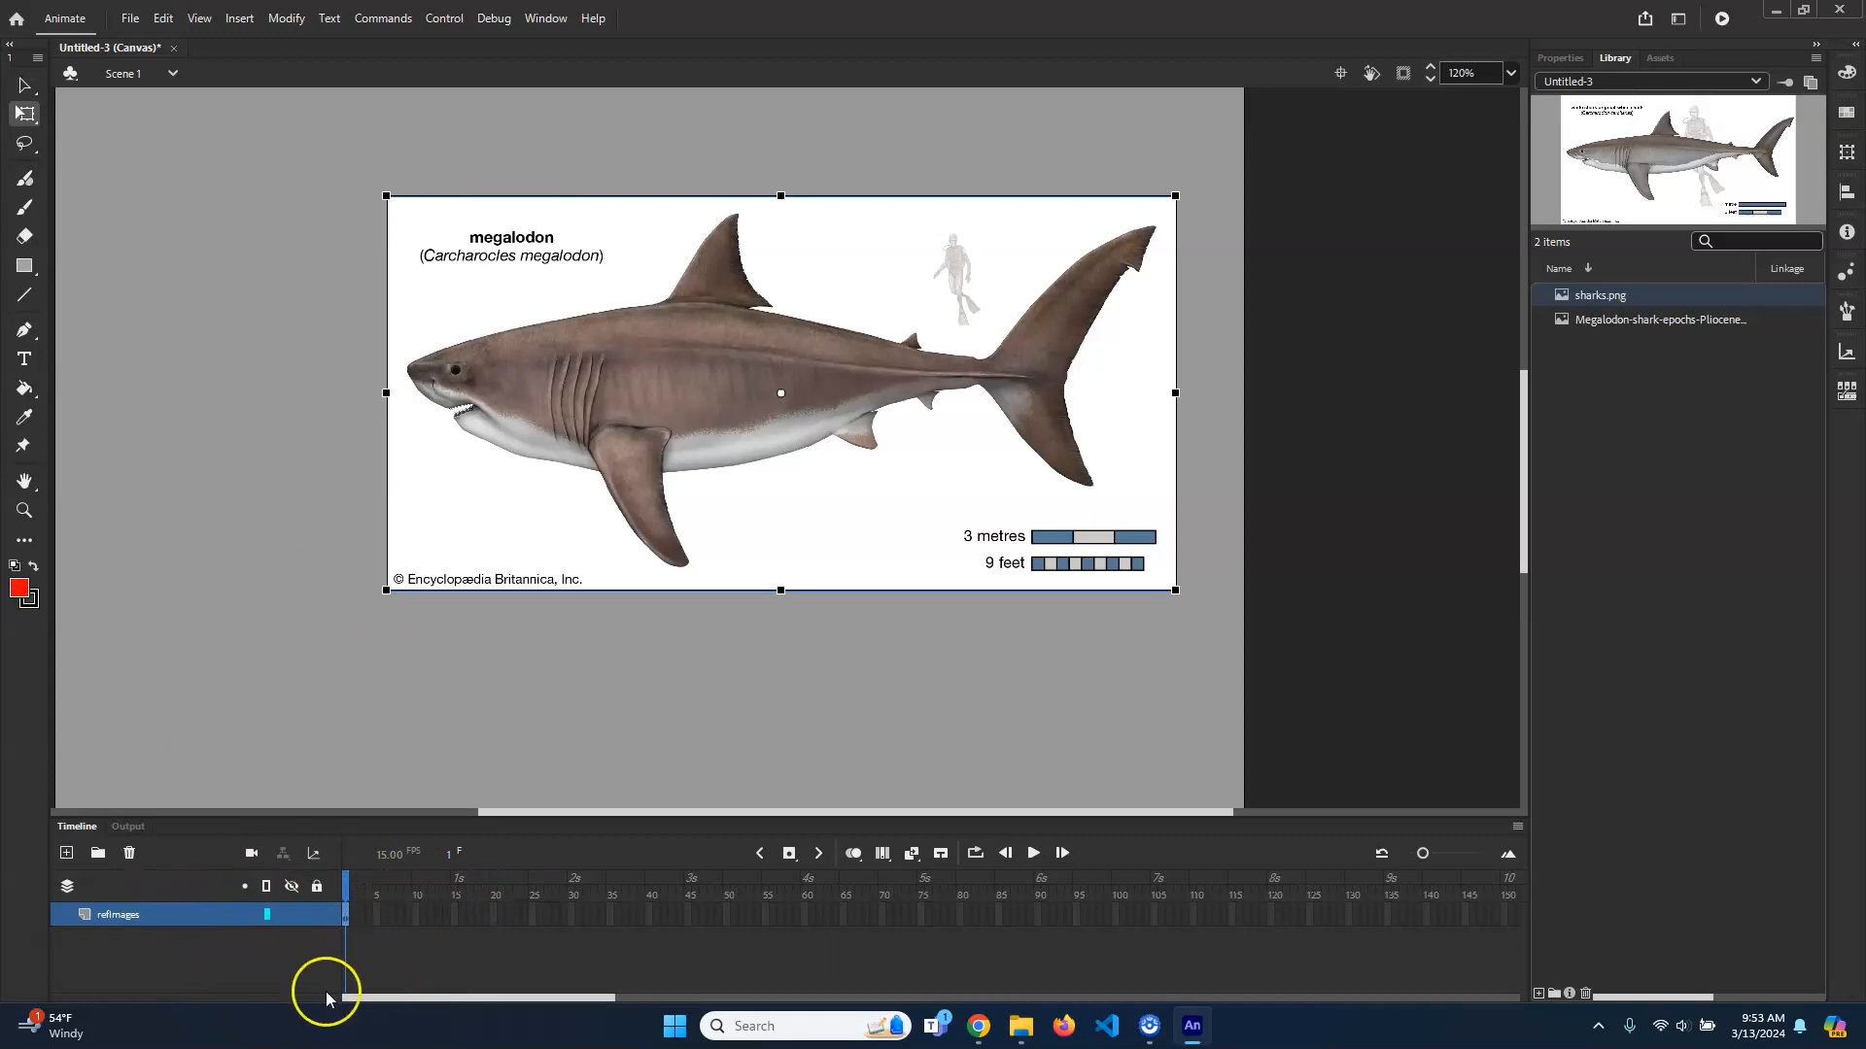
# Step: Add a new layer above refImages and name it drawings
pyautogui.click(183, 966)
pyautogui.click(66, 853)
pyautogui.doubleClick(126, 915)
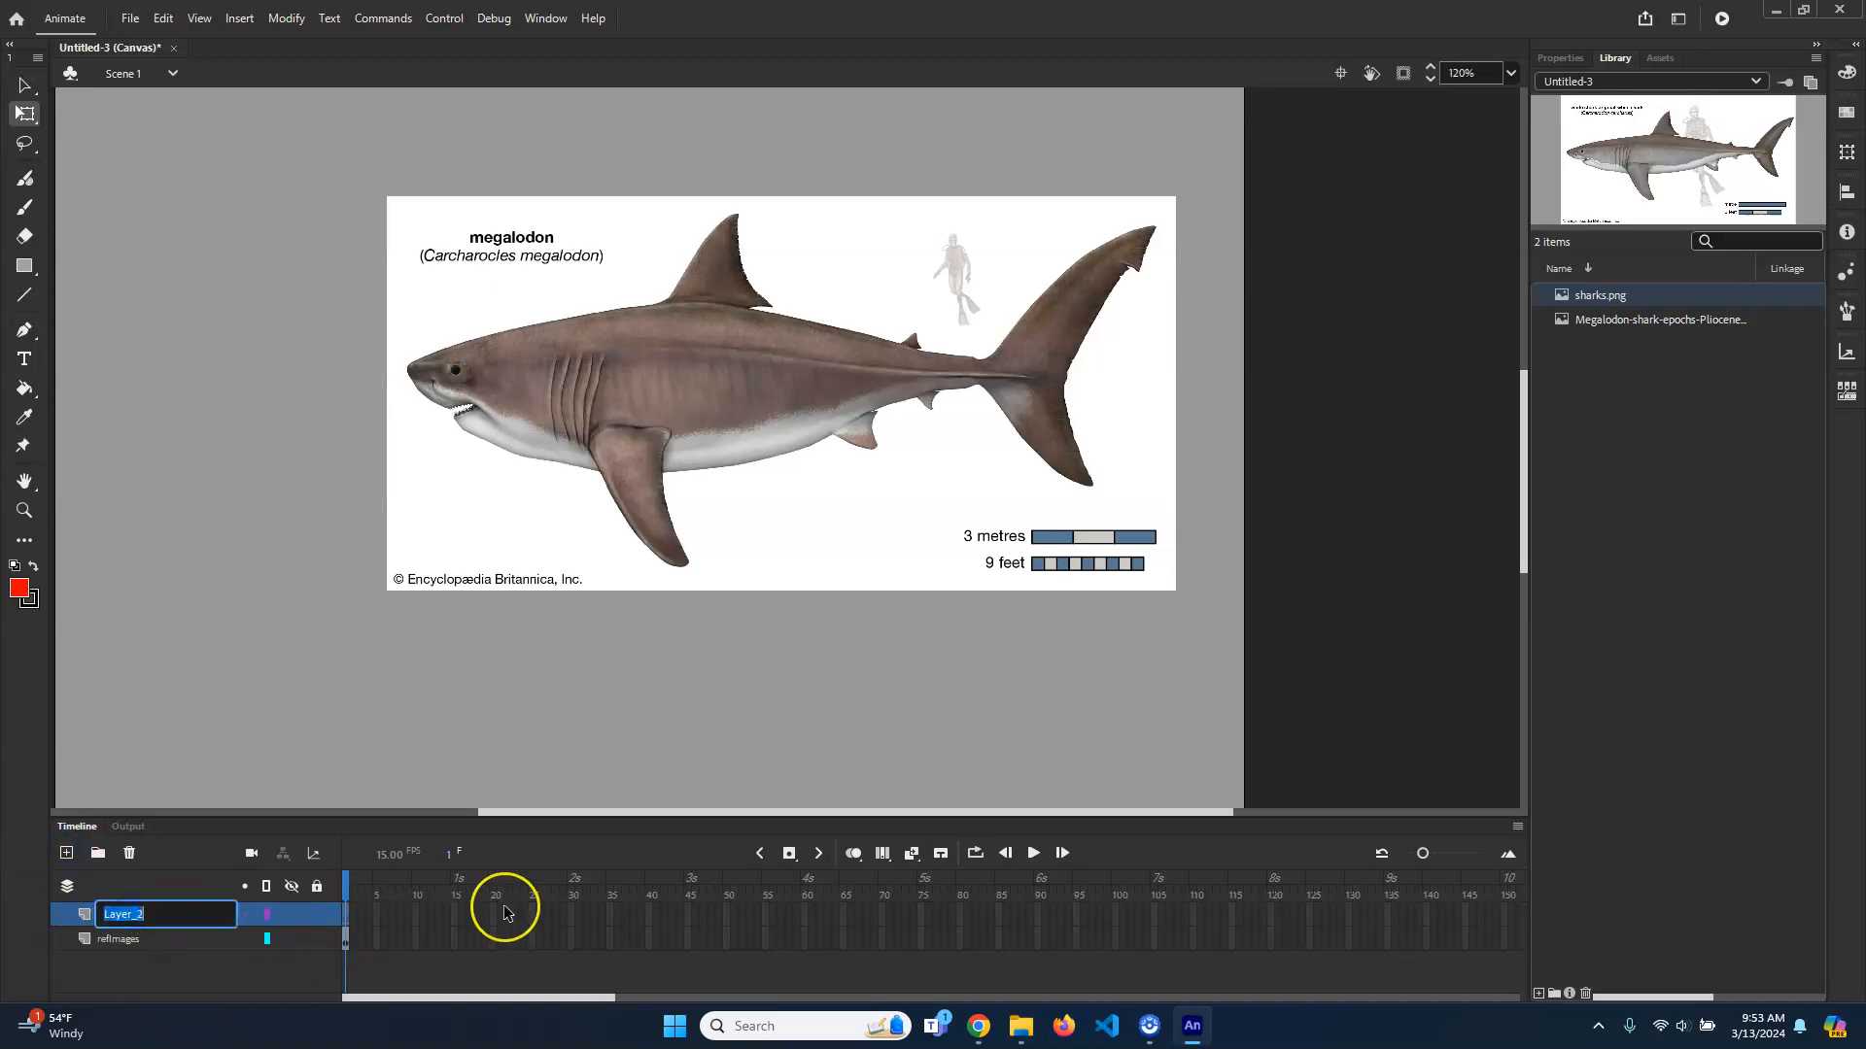
pyautogui.write('drawings')
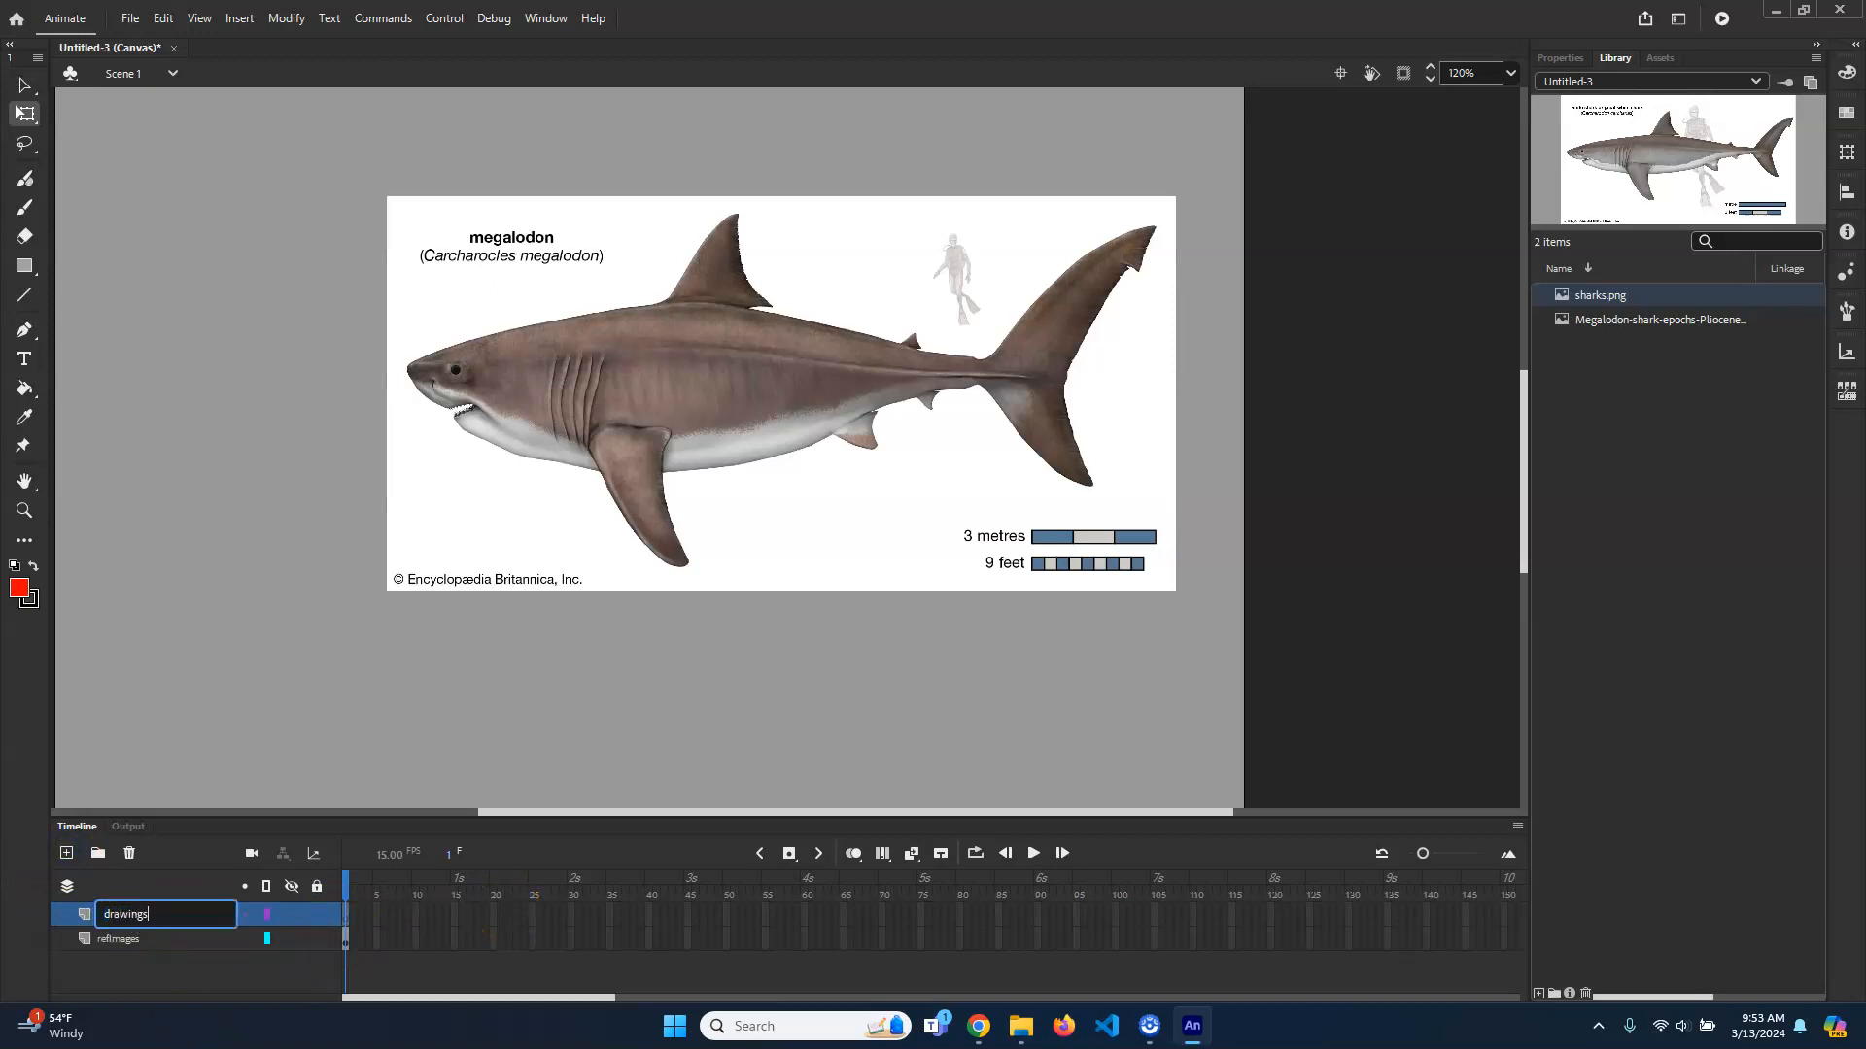
pyautogui.press('Return')
# Step: Delete the refImages layer's picture, undo the deletion, and switch the layer's visibility off and back on
pyautogui.click(477, 915)
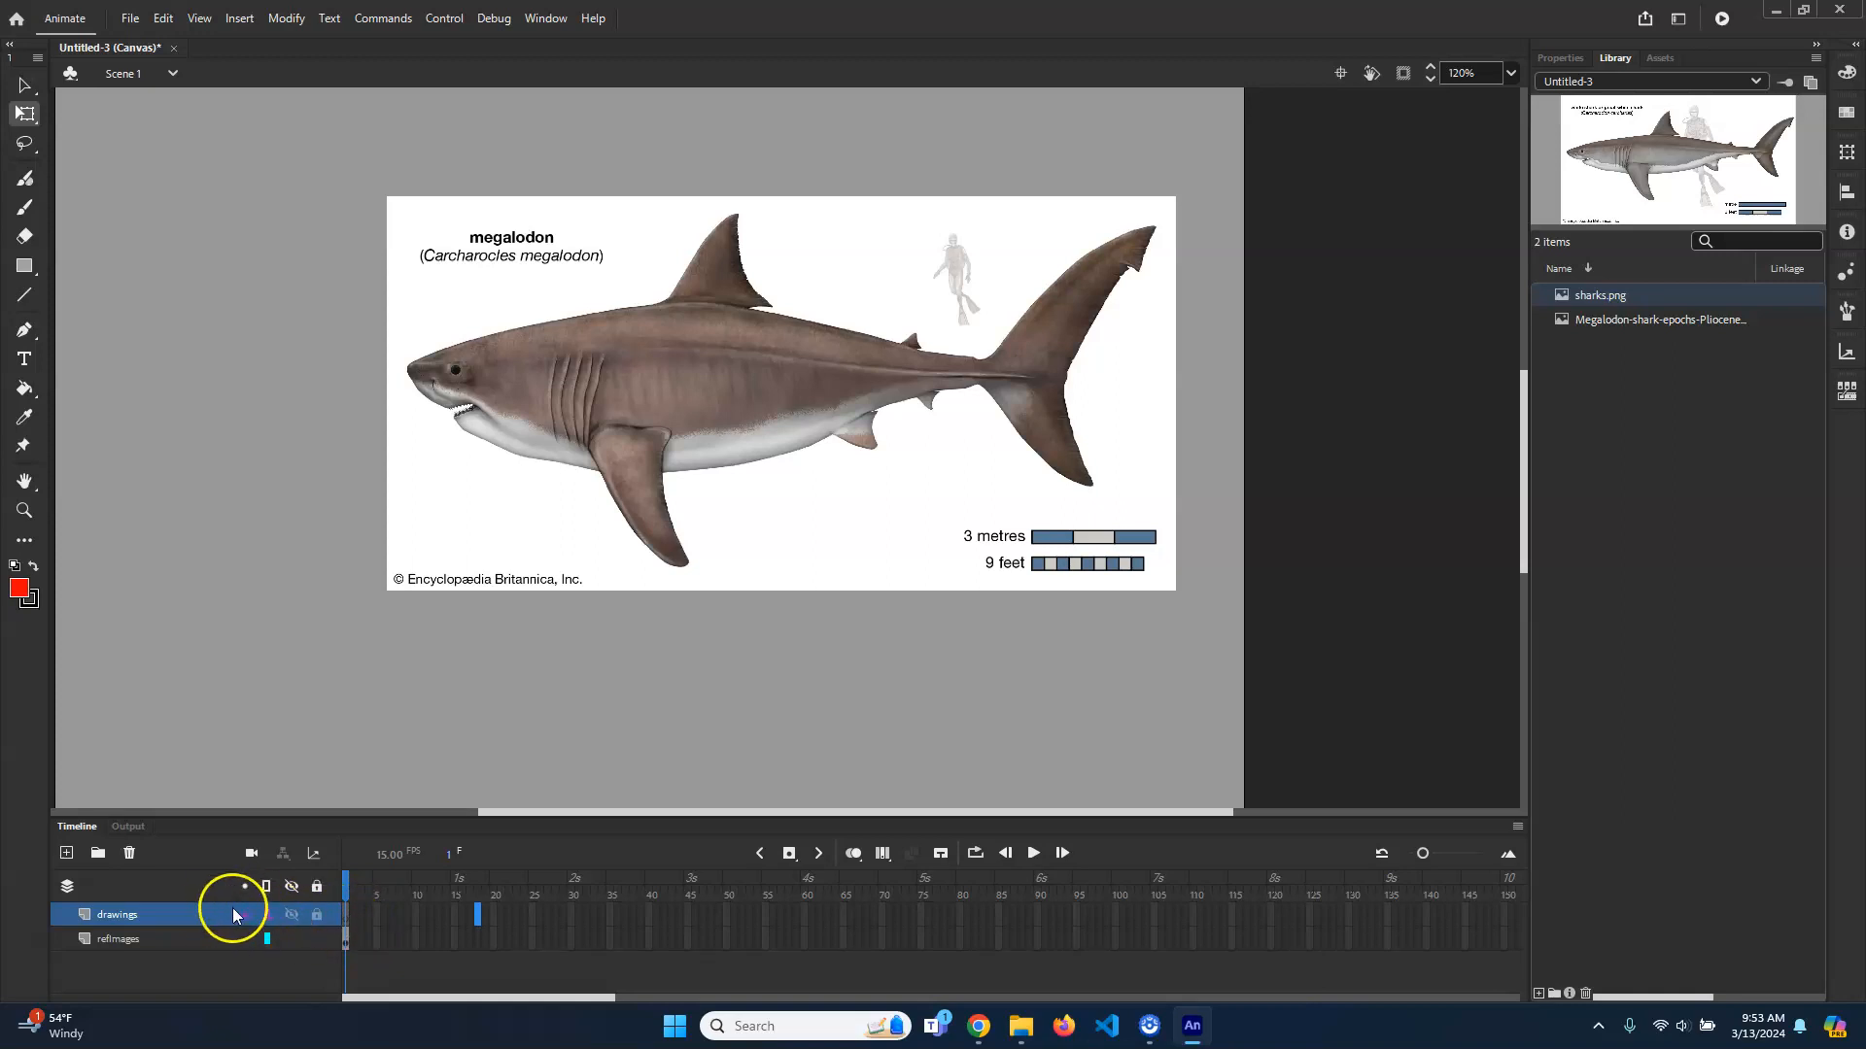
pyautogui.click(166, 940)
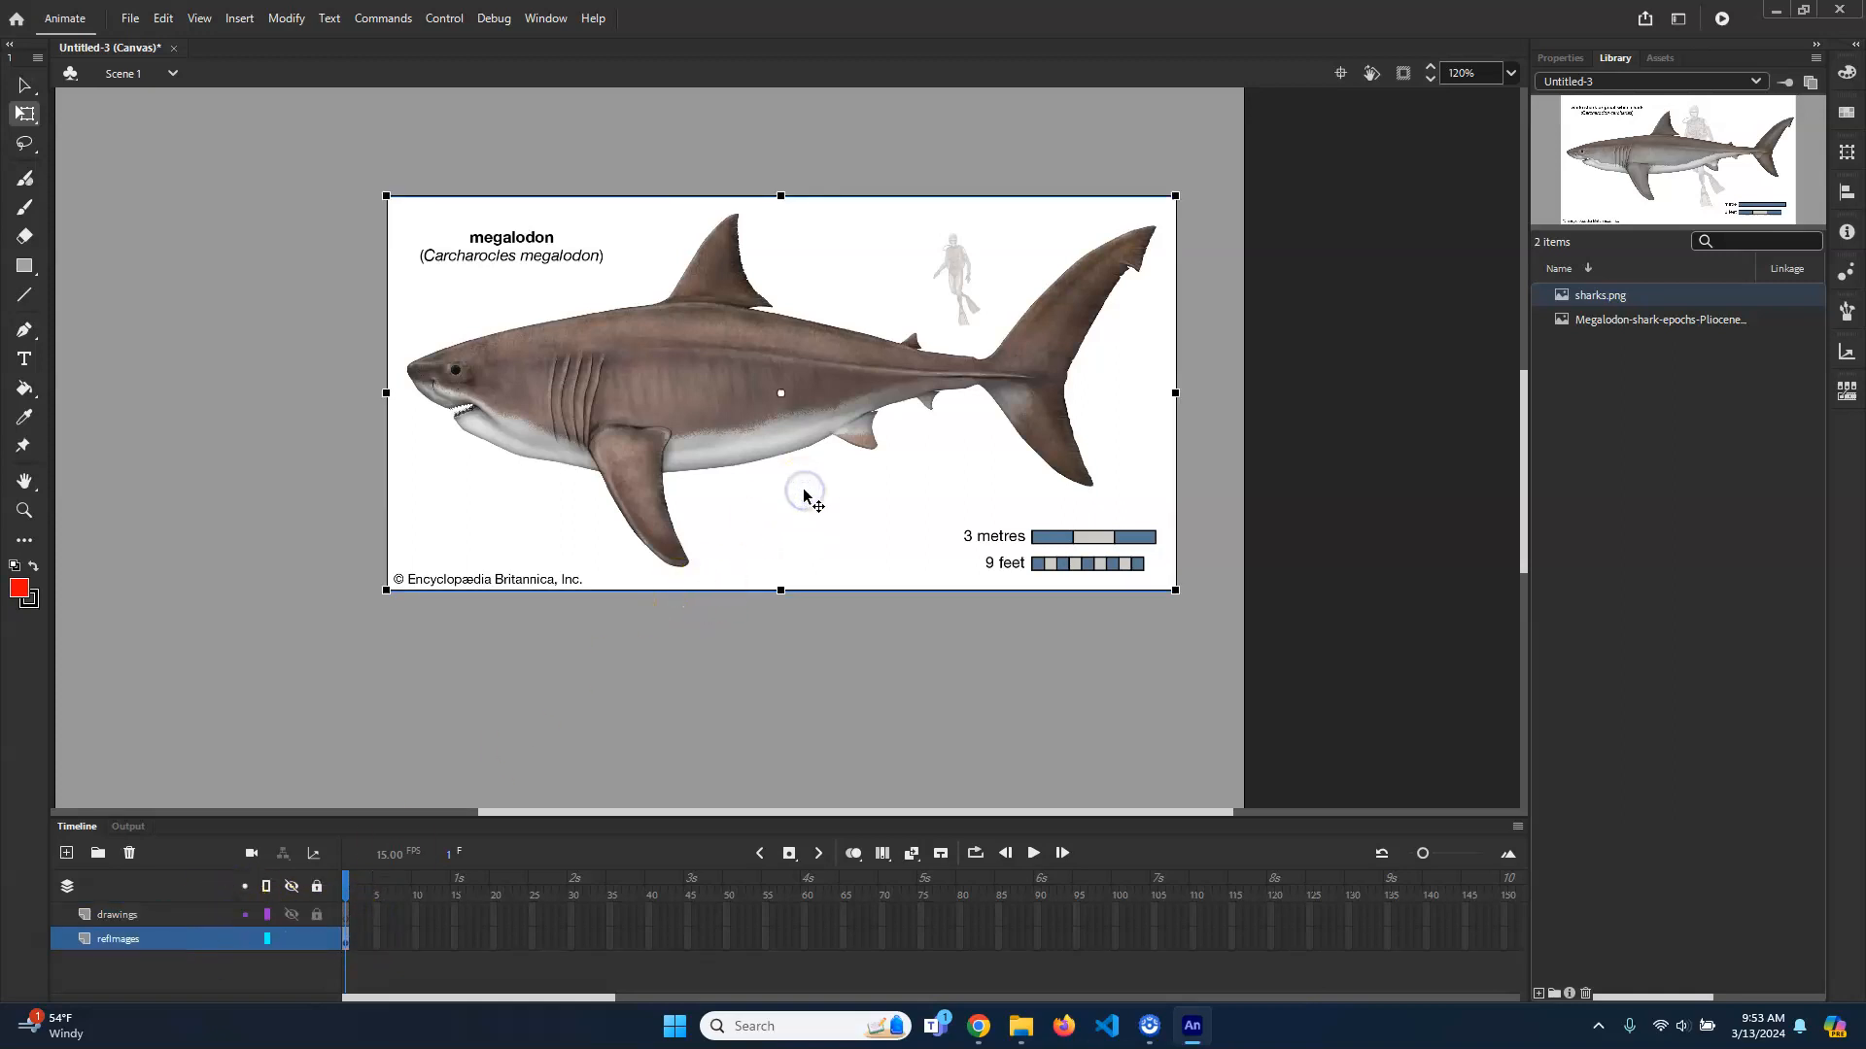
pyautogui.press('Delete')
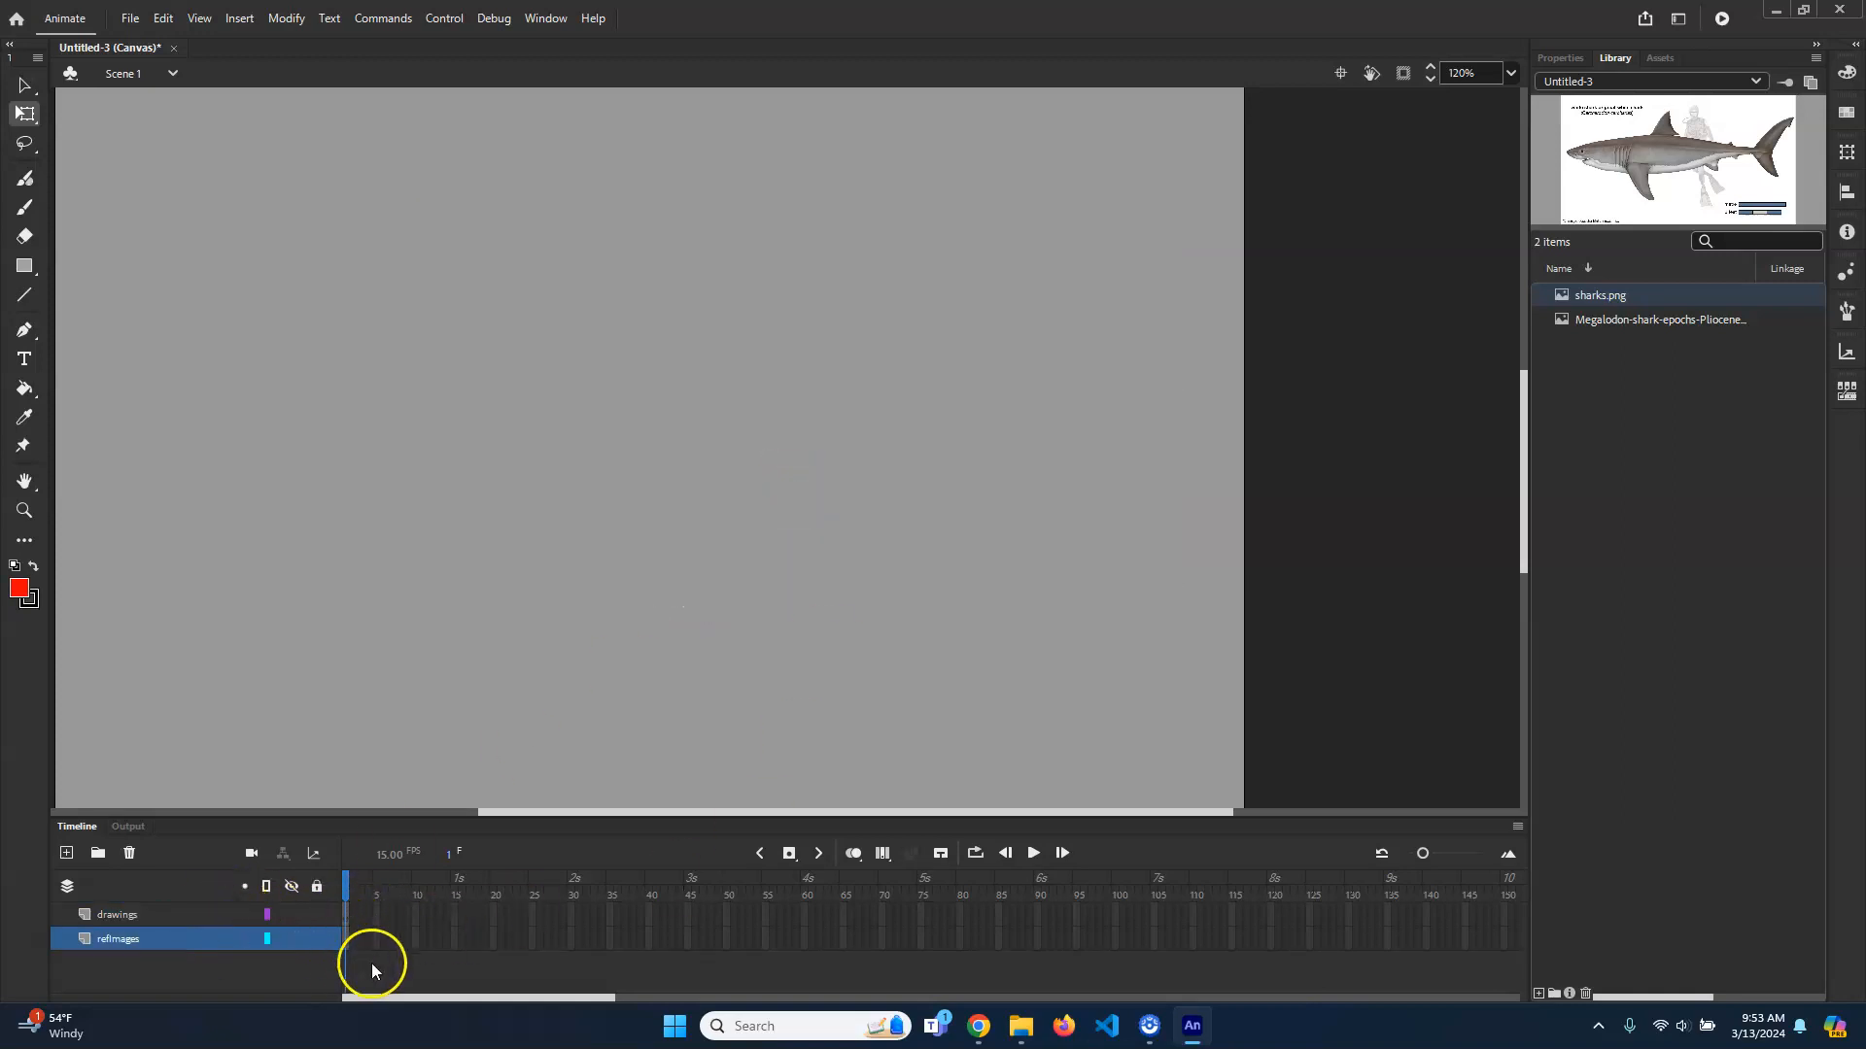
pyautogui.hotkey('ctrl', 'z')
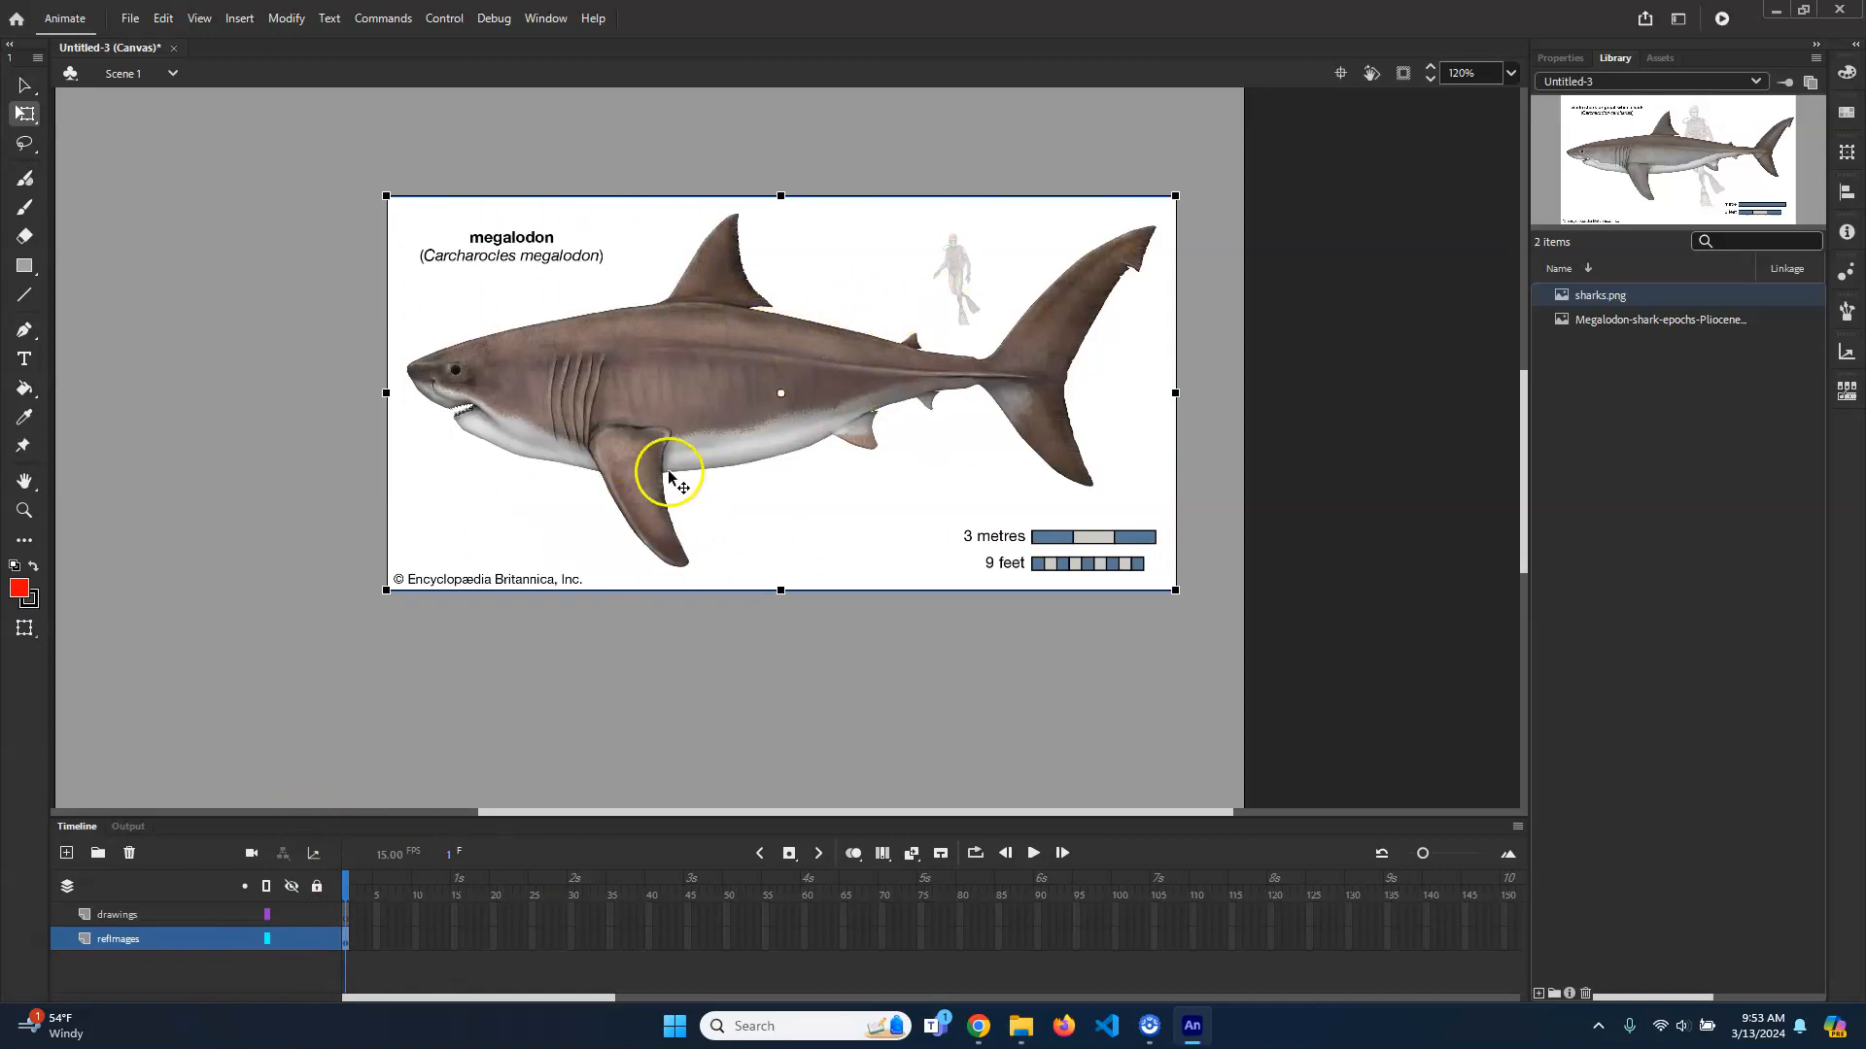
pyautogui.click(291, 938)
pyautogui.click(290, 939)
# Step: Lock the refImages layer and set its visibility to 25% opacity in its layer properties
pyautogui.doubleClick(84, 943)
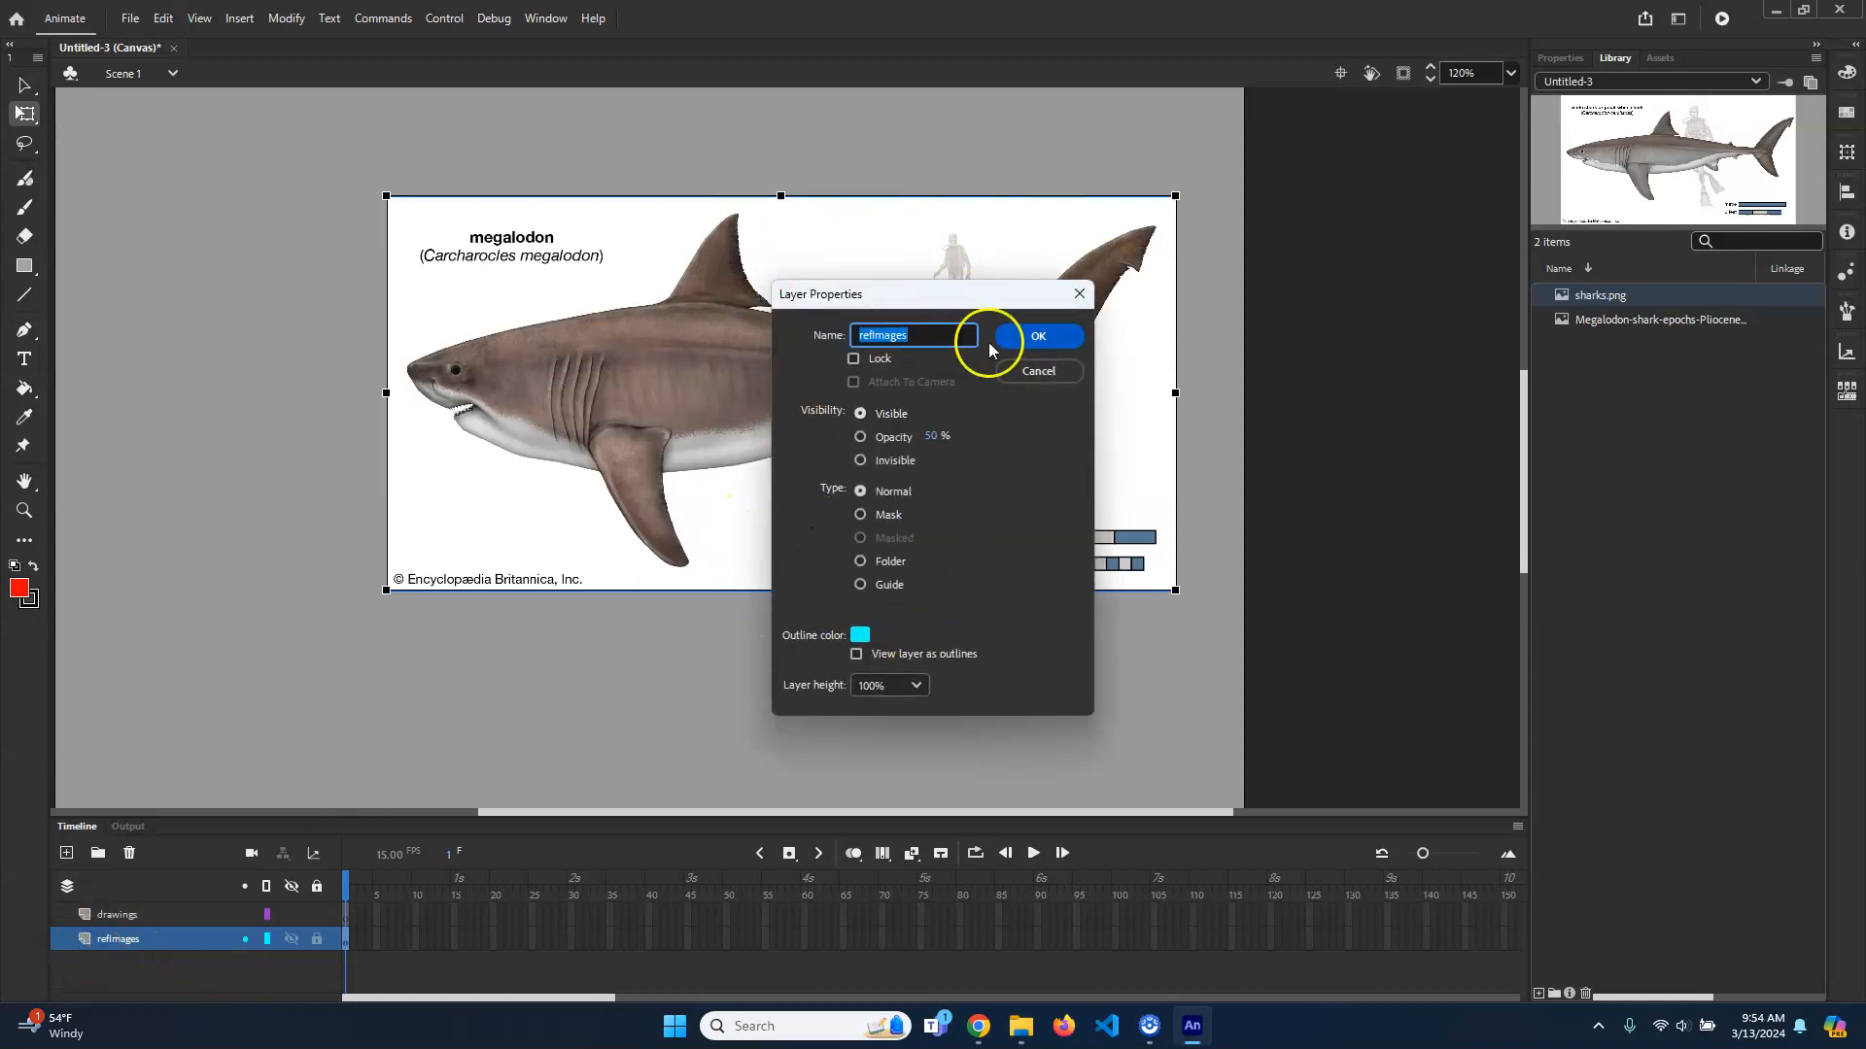
pyautogui.click(854, 359)
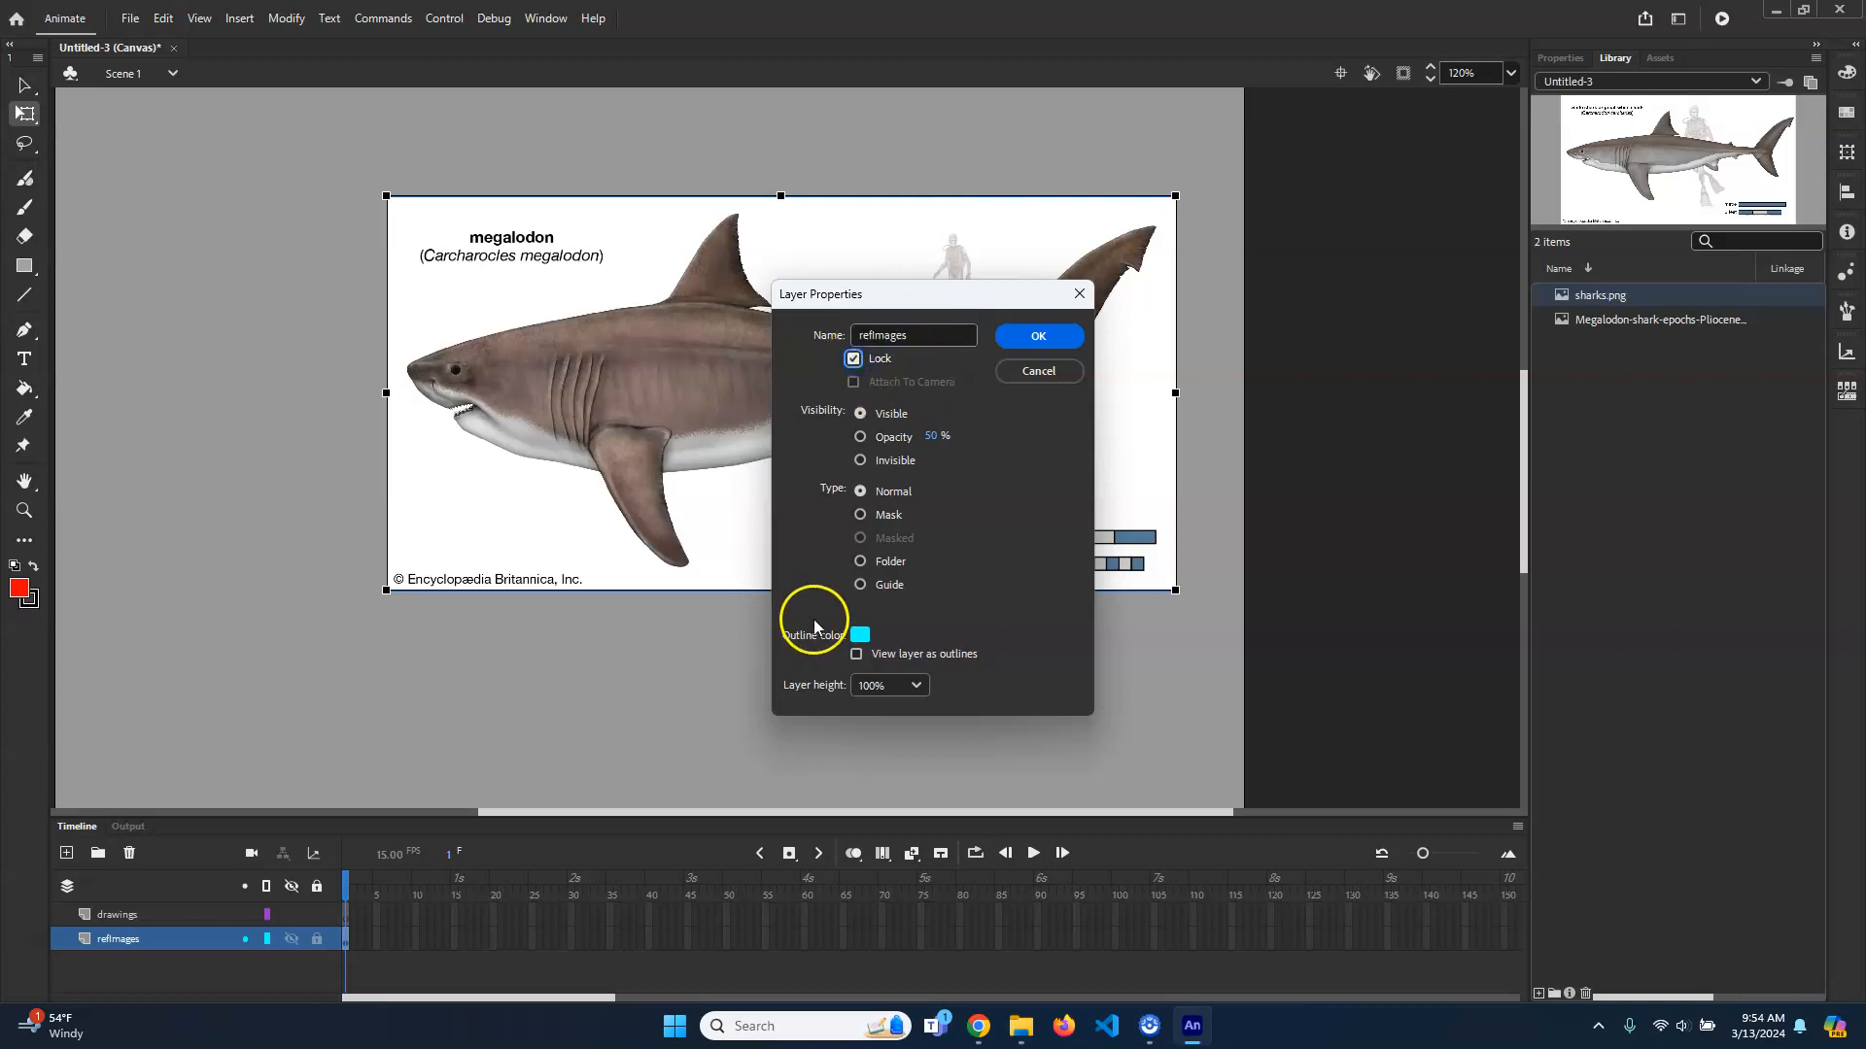
pyautogui.click(860, 437)
pyautogui.click(931, 435)
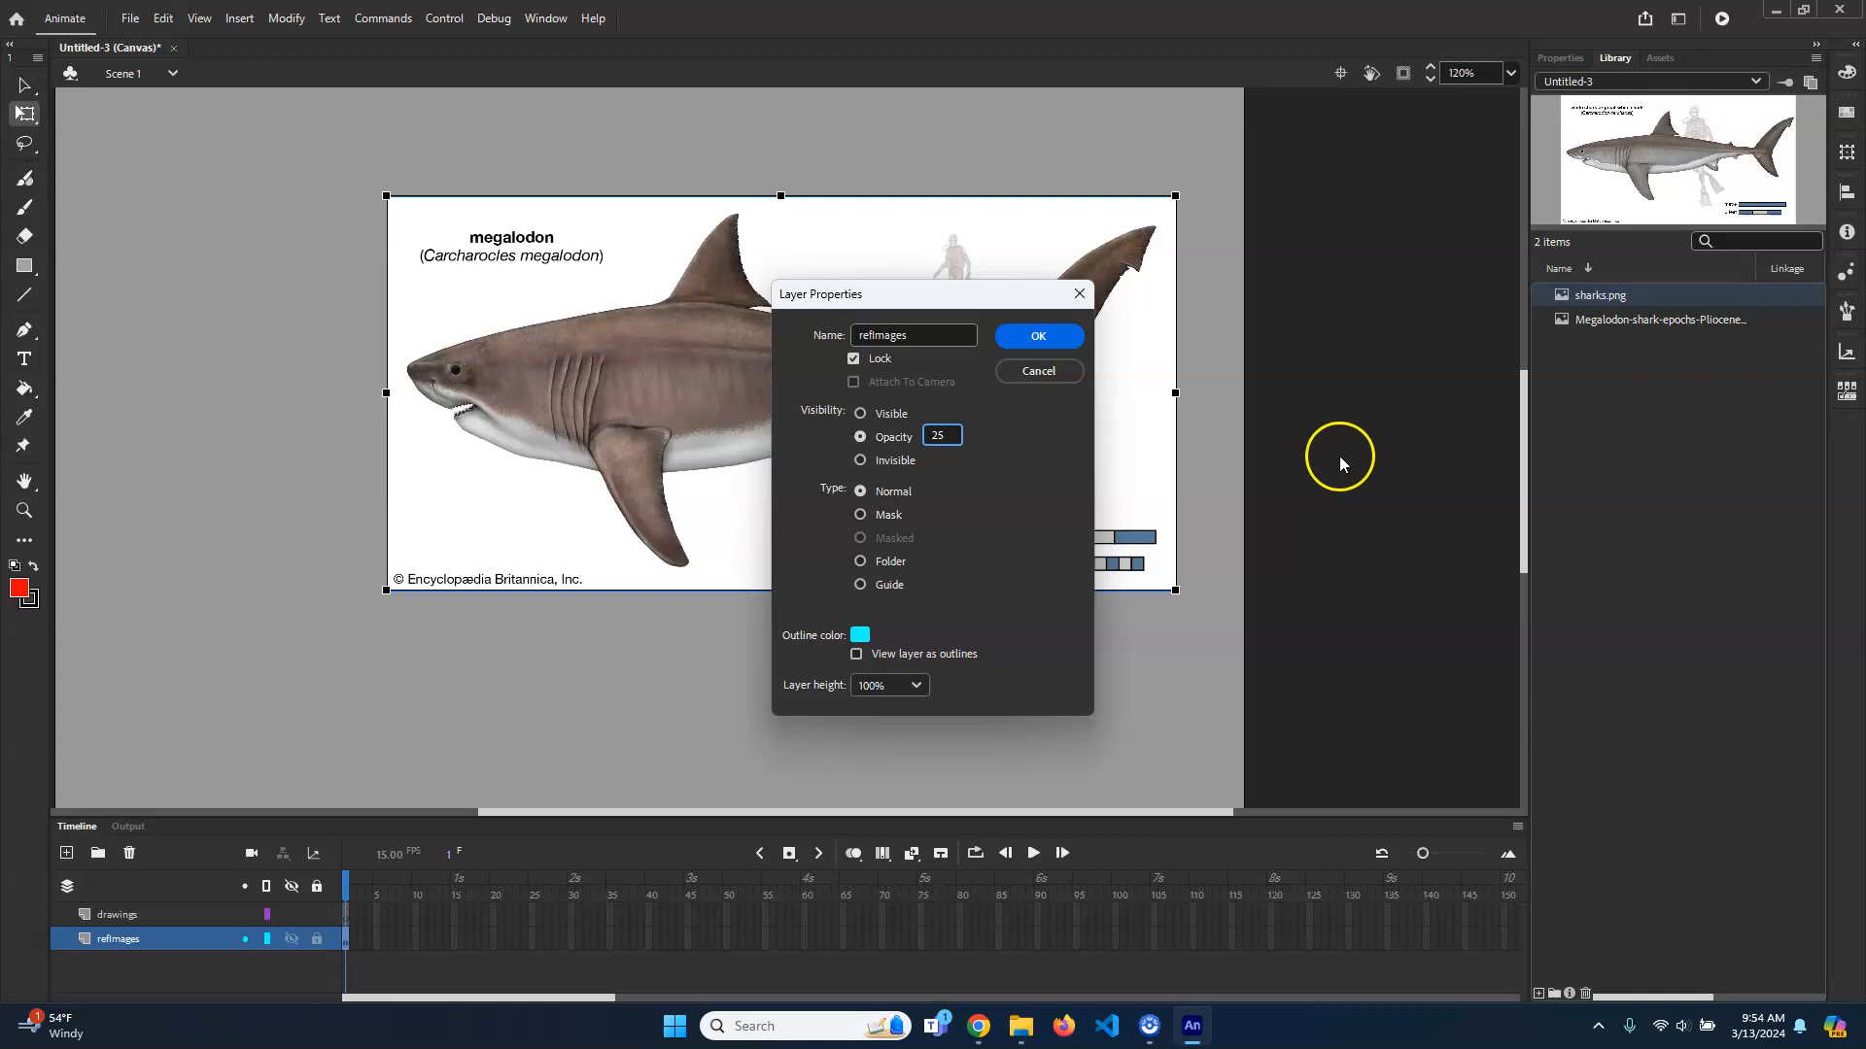
pyautogui.click(1064, 335)
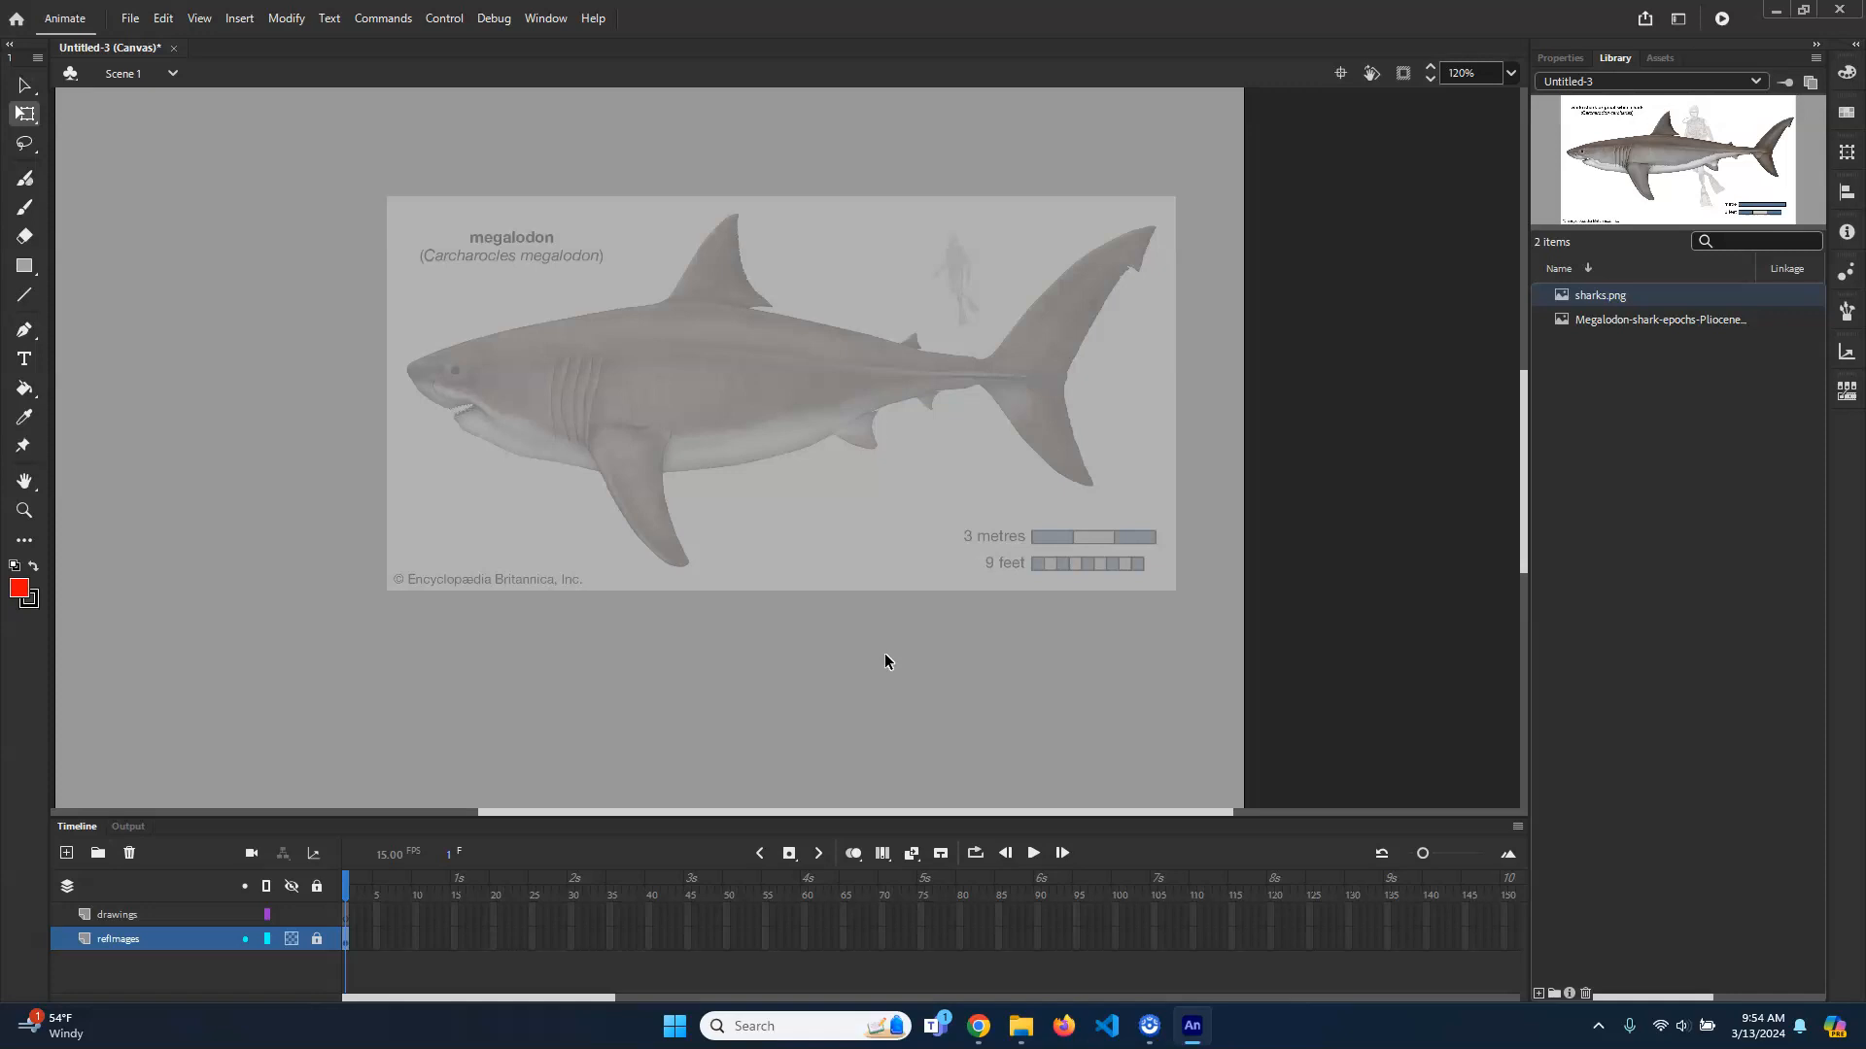
# Step: Try dragging across the locked reference image on the stage, and make the drawings layer active
pyautogui.moveTo(1052, 292); pyautogui.dragTo(679, 482)
pyautogui.click(173, 914)
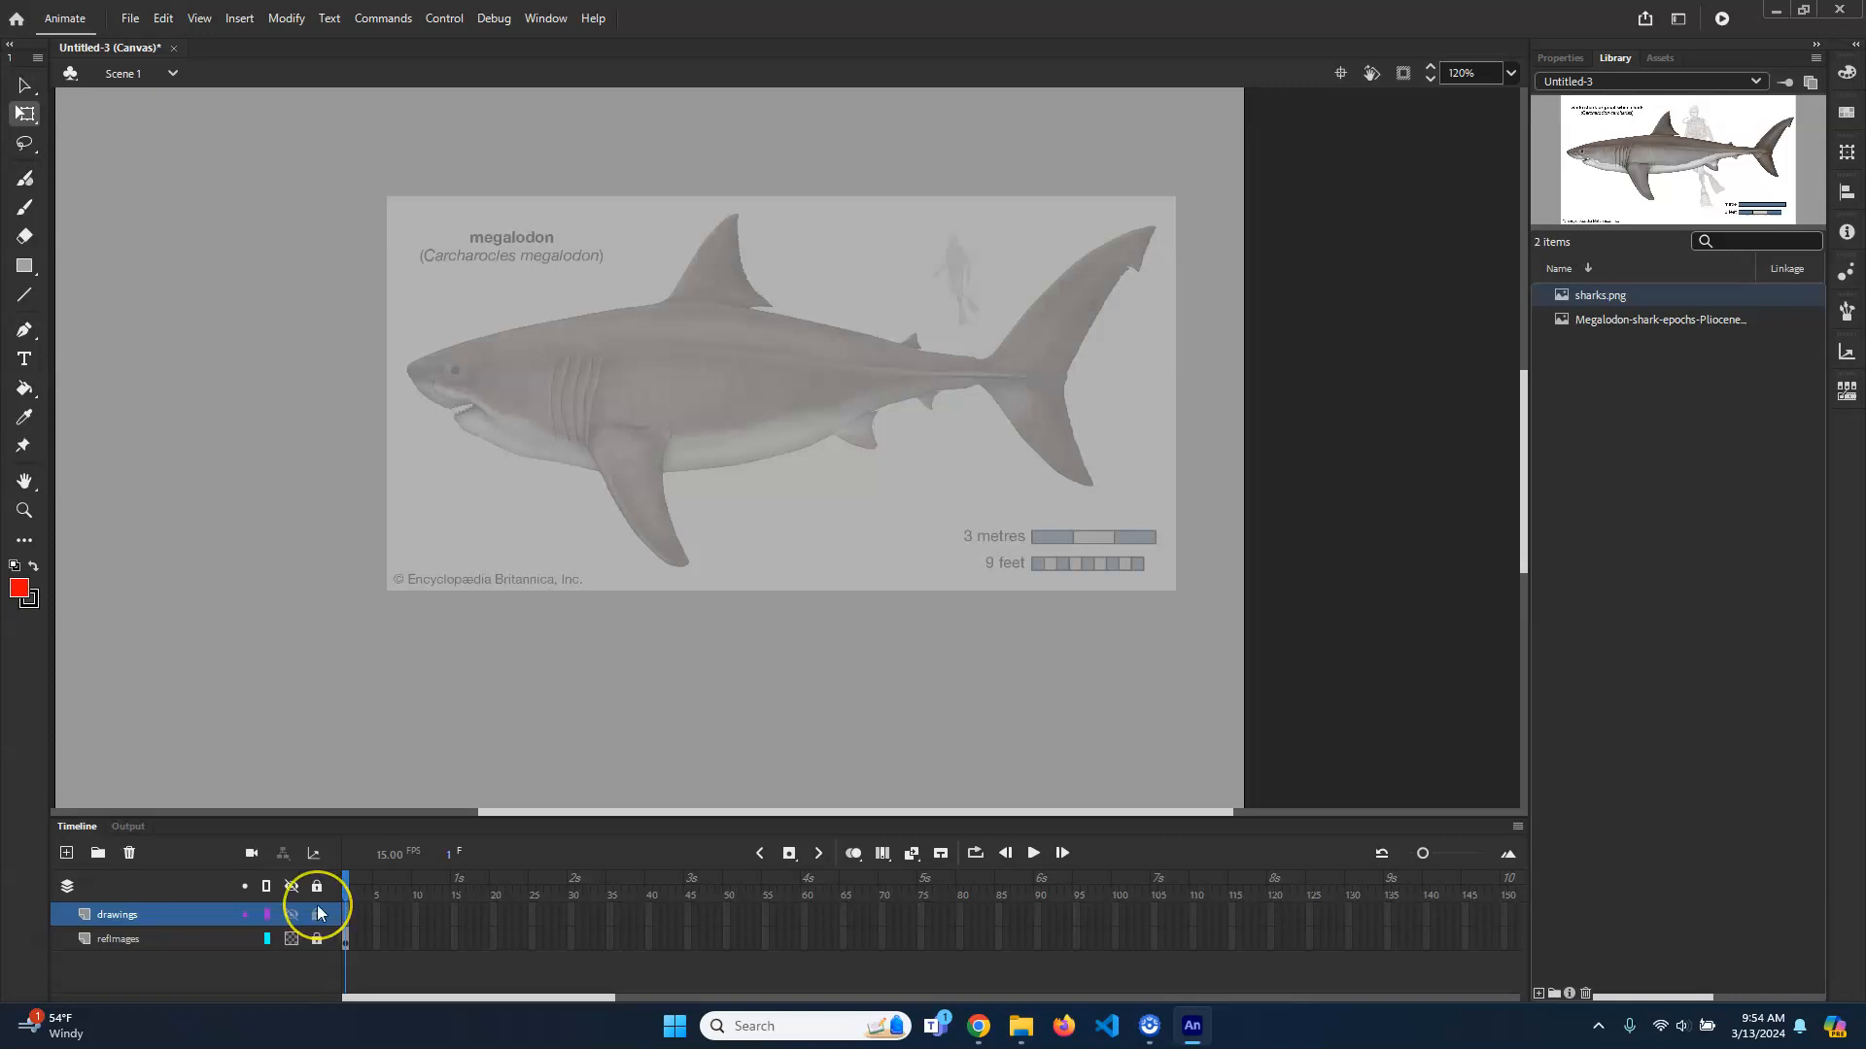
# Step: Draw a closed curved outline of six points with the Pen tool below and across the shark, and shift its uppermost anchor point downward
pyautogui.click(26, 330)
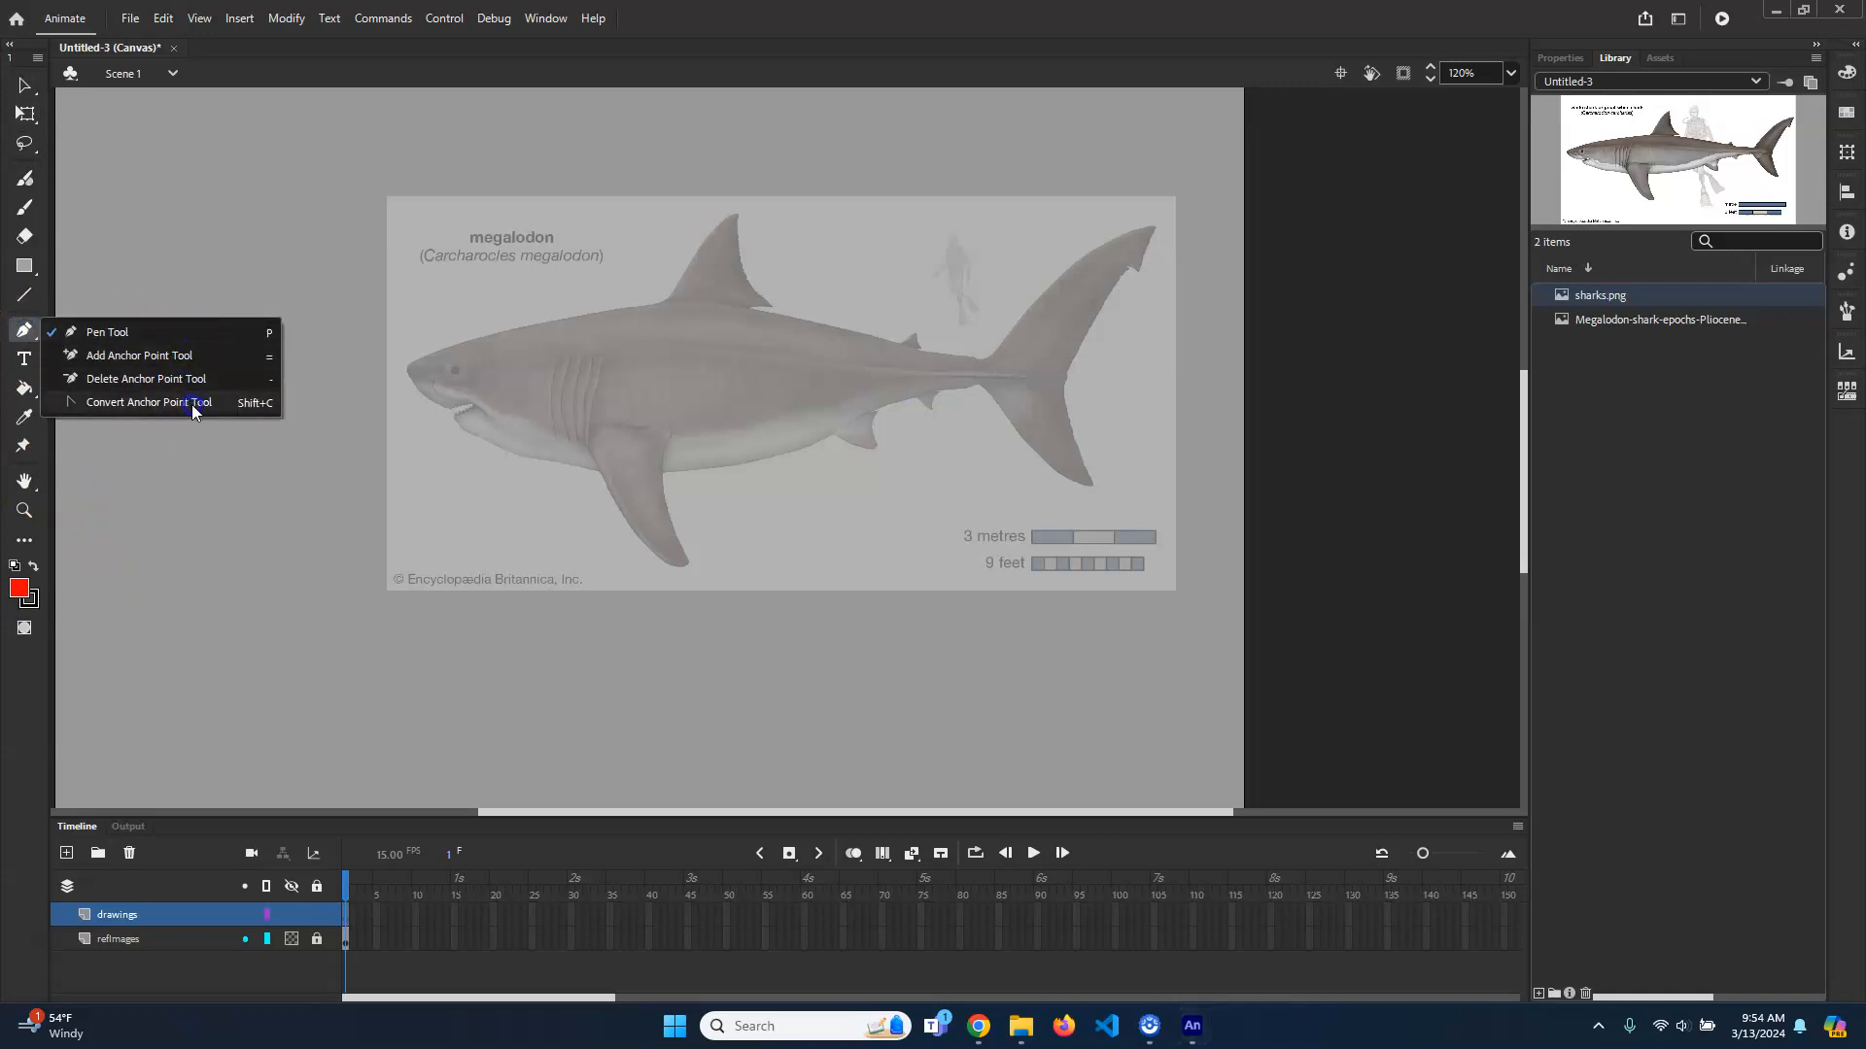
pyautogui.click(152, 331)
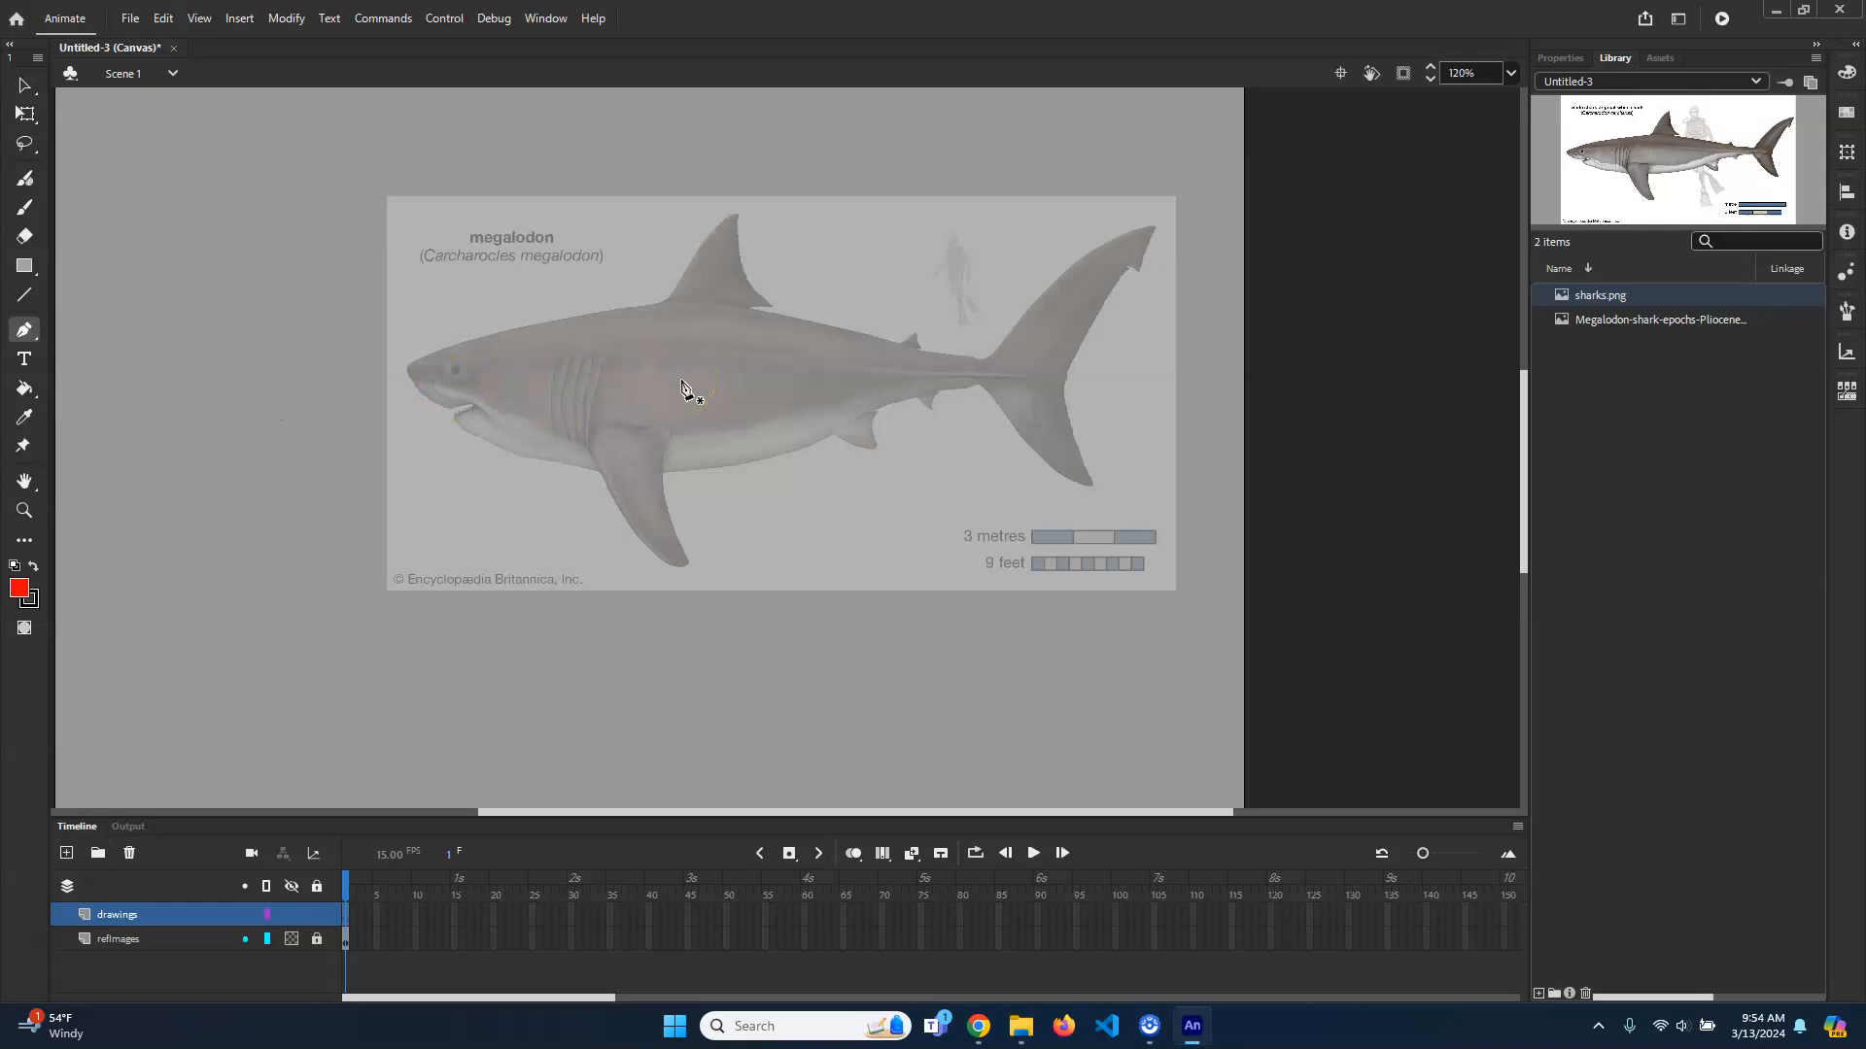
pyautogui.moveTo(445, 524); pyautogui.dragTo(485, 430)
pyautogui.moveTo(717, 362); pyautogui.dragTo(872, 355)
pyautogui.moveTo(1021, 458); pyautogui.dragTo(1043, 521)
pyautogui.moveTo(992, 681); pyautogui.dragTo(894, 735)
pyautogui.moveTo(722, 732); pyautogui.dragTo(596, 662)
pyautogui.moveTo(451, 580); pyautogui.dragTo(443, 491)
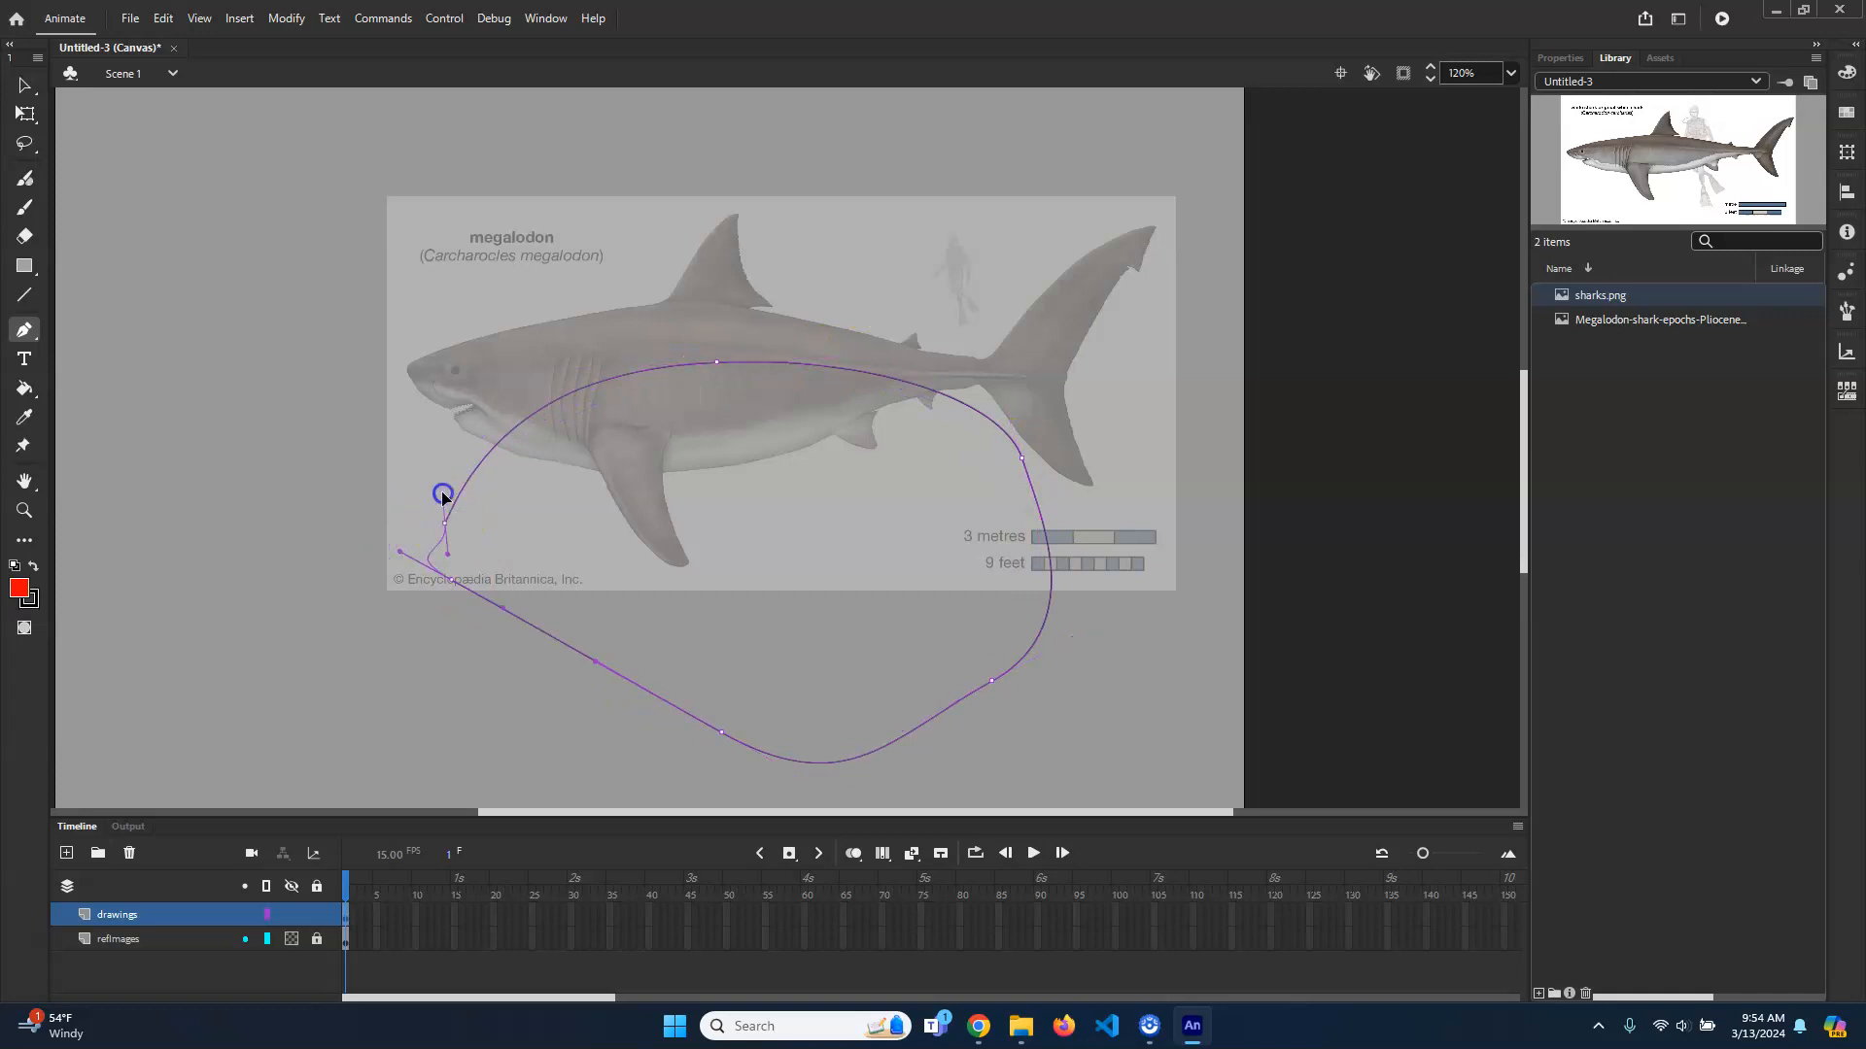
pyautogui.click(718, 364)
pyautogui.moveTo(718, 365)
pyautogui.mouseDown()
pyautogui.moveTo(749, 467)
pyautogui.moveTo(786, 431)
pyautogui.mouseUp()
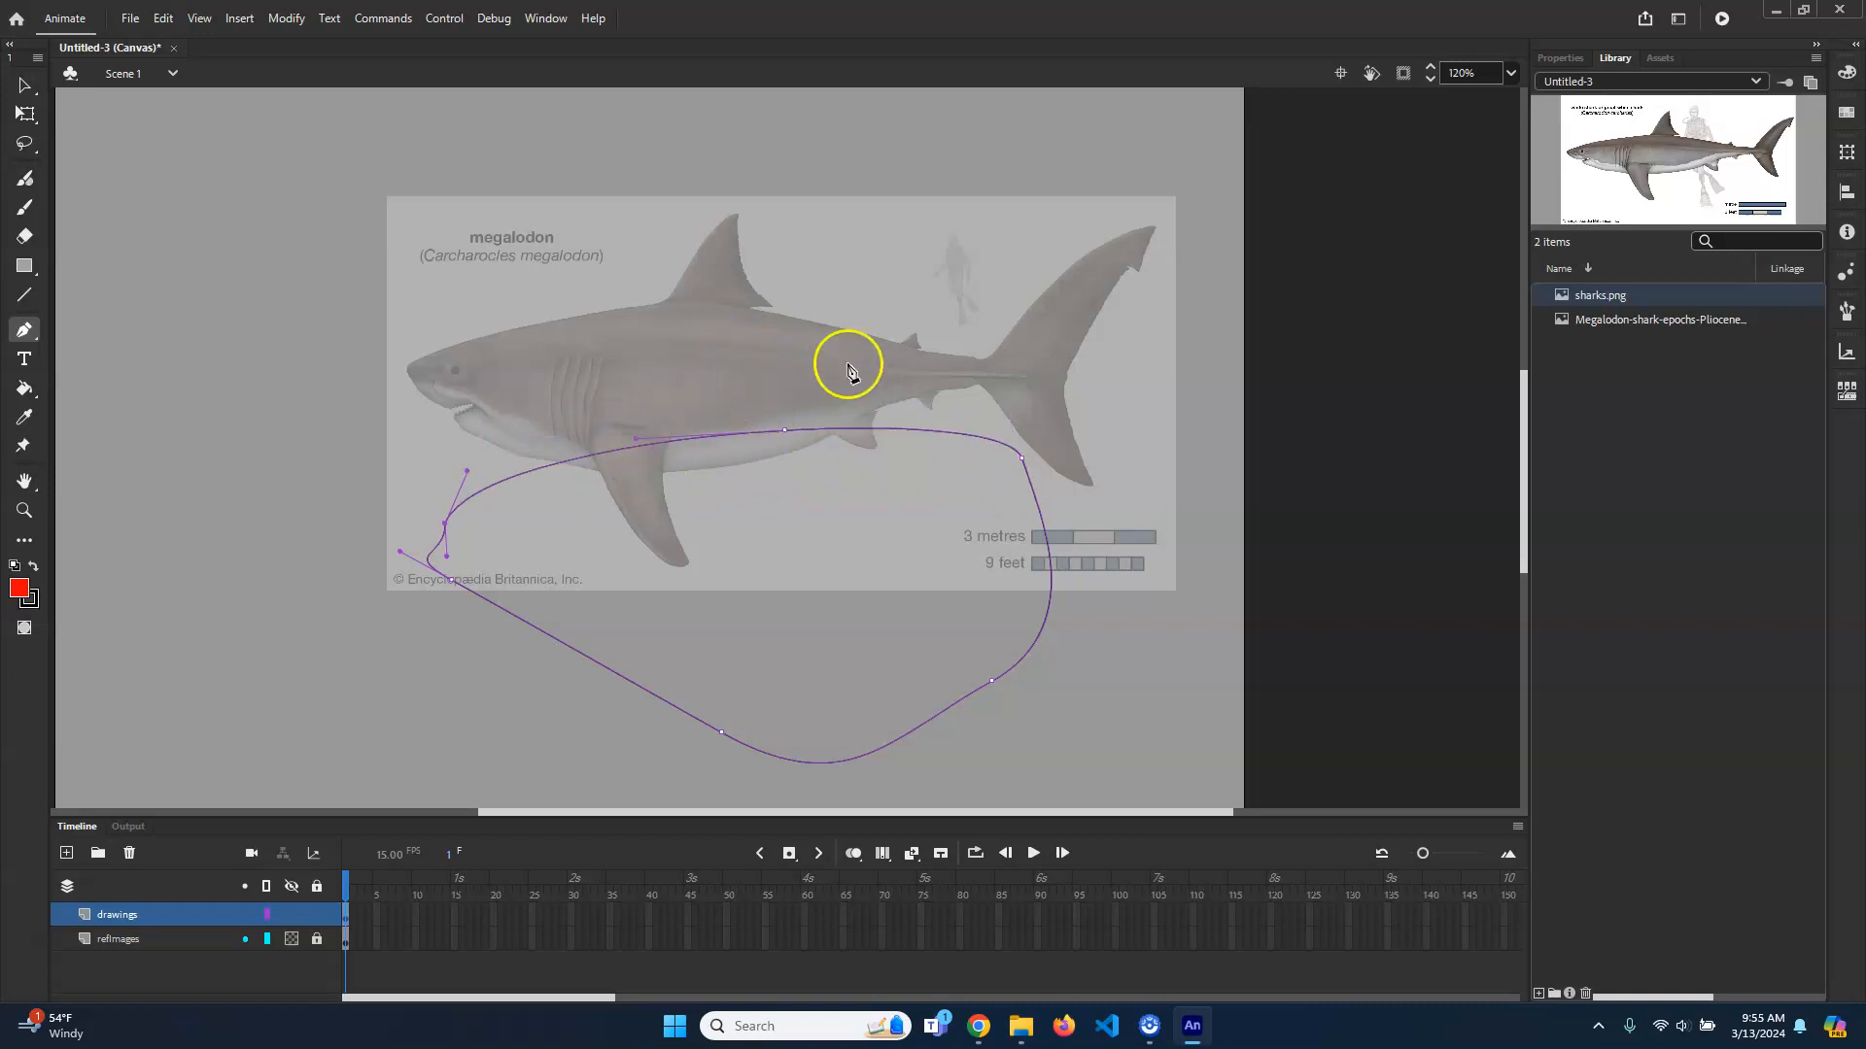
# Step: Select the entire pen outline on the drawings layer and delete it
pyautogui.press('v')
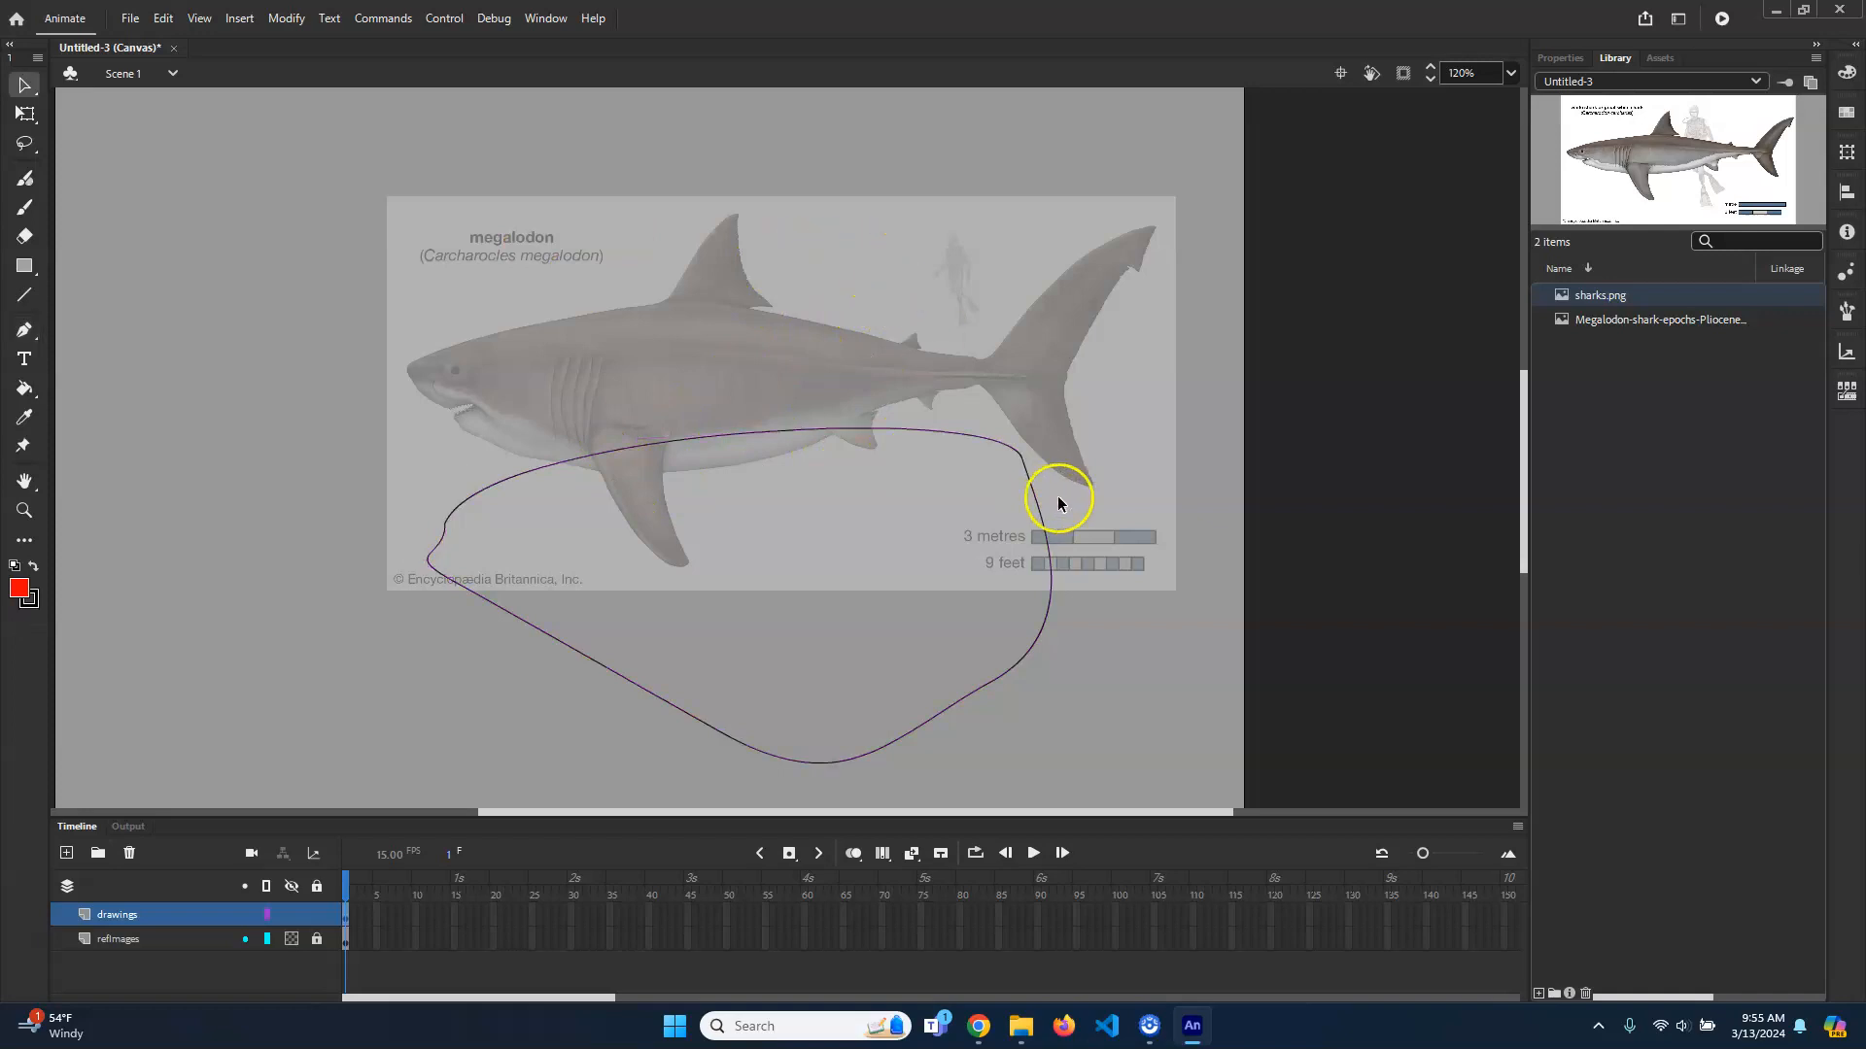
pyautogui.click(919, 429)
pyautogui.doubleClick(924, 432)
pyautogui.press('Delete')
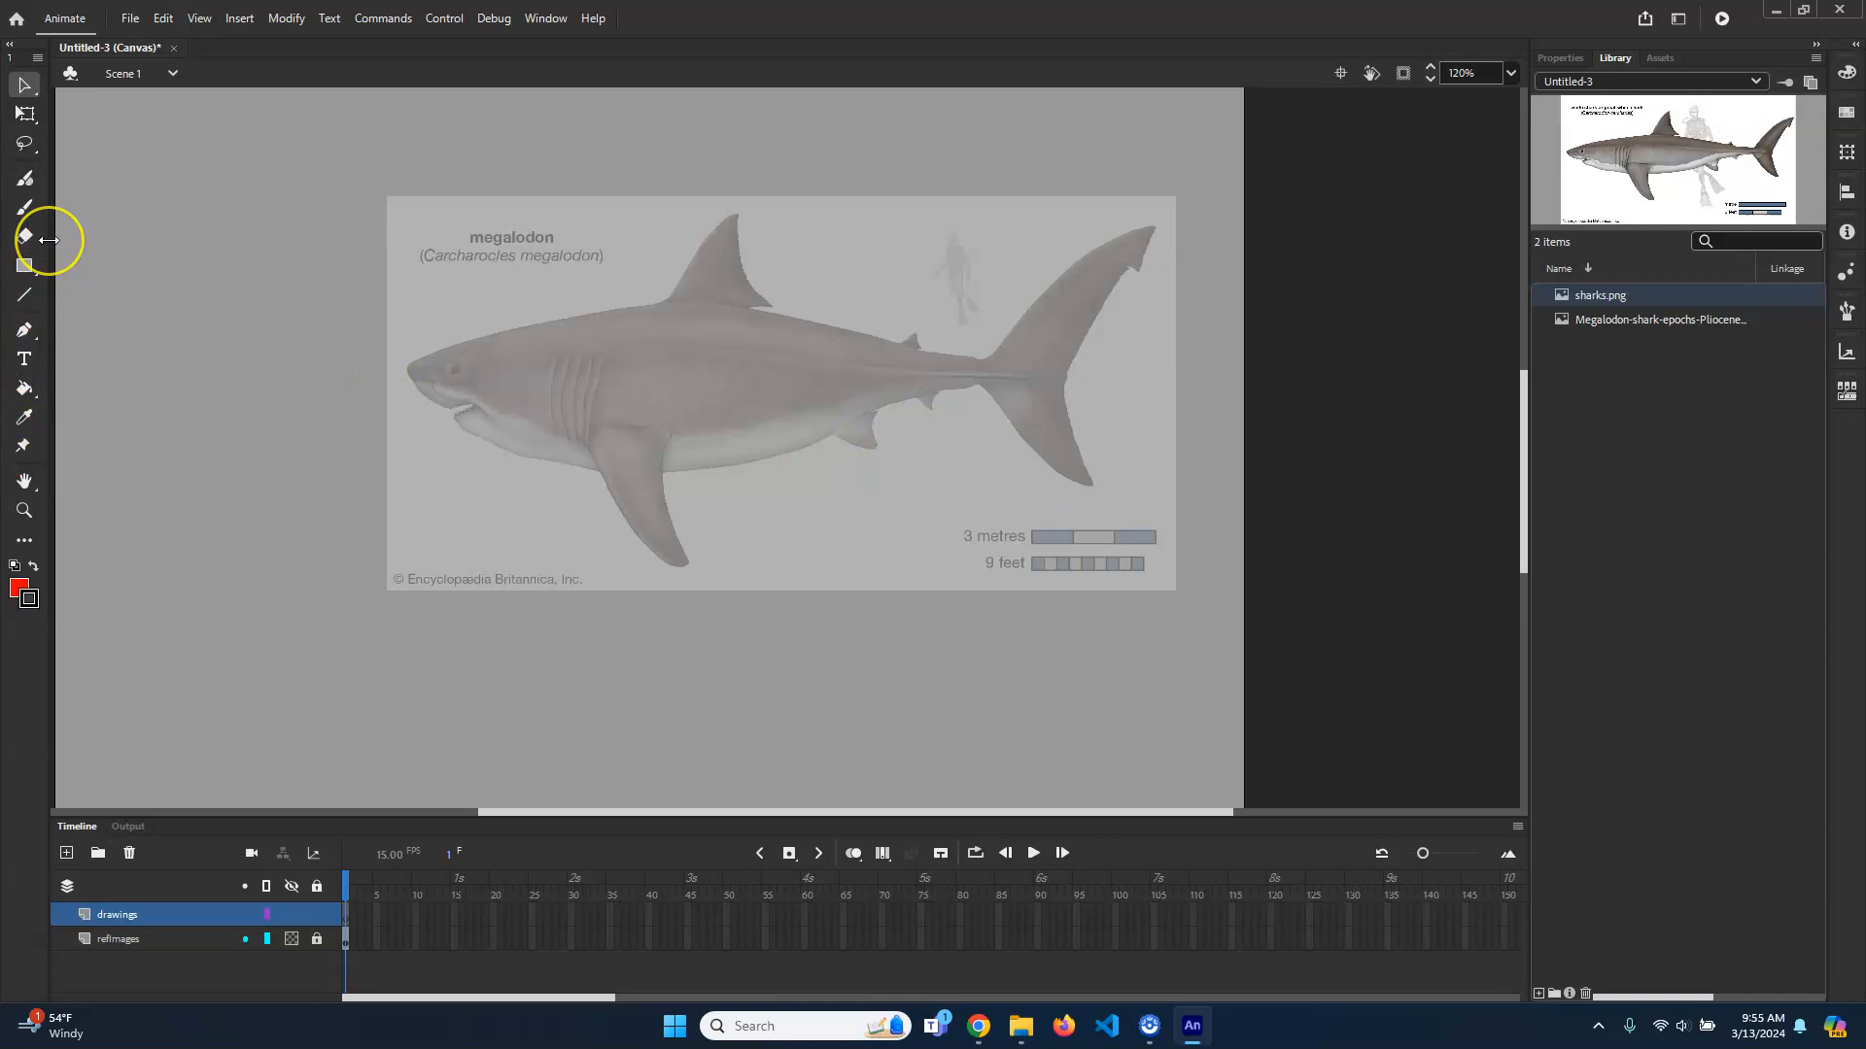
pyautogui.click(24, 85)
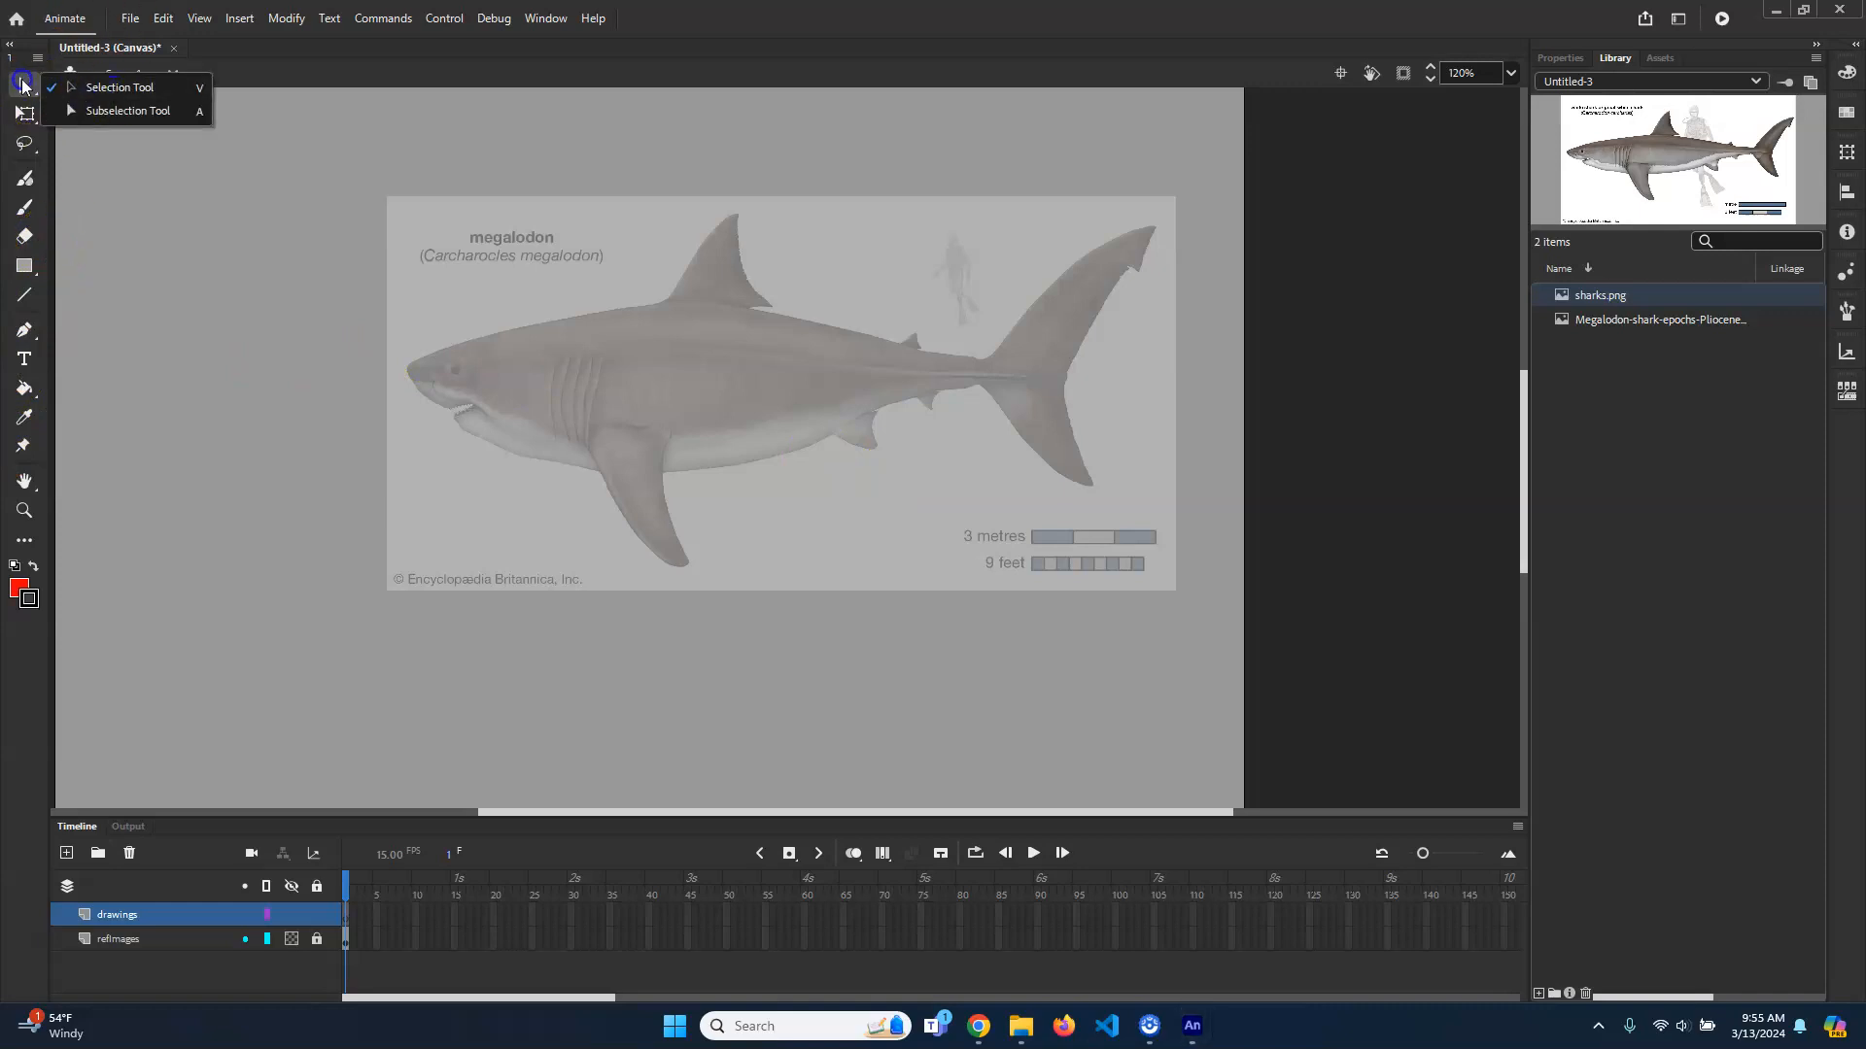
pyautogui.click(568, 347)
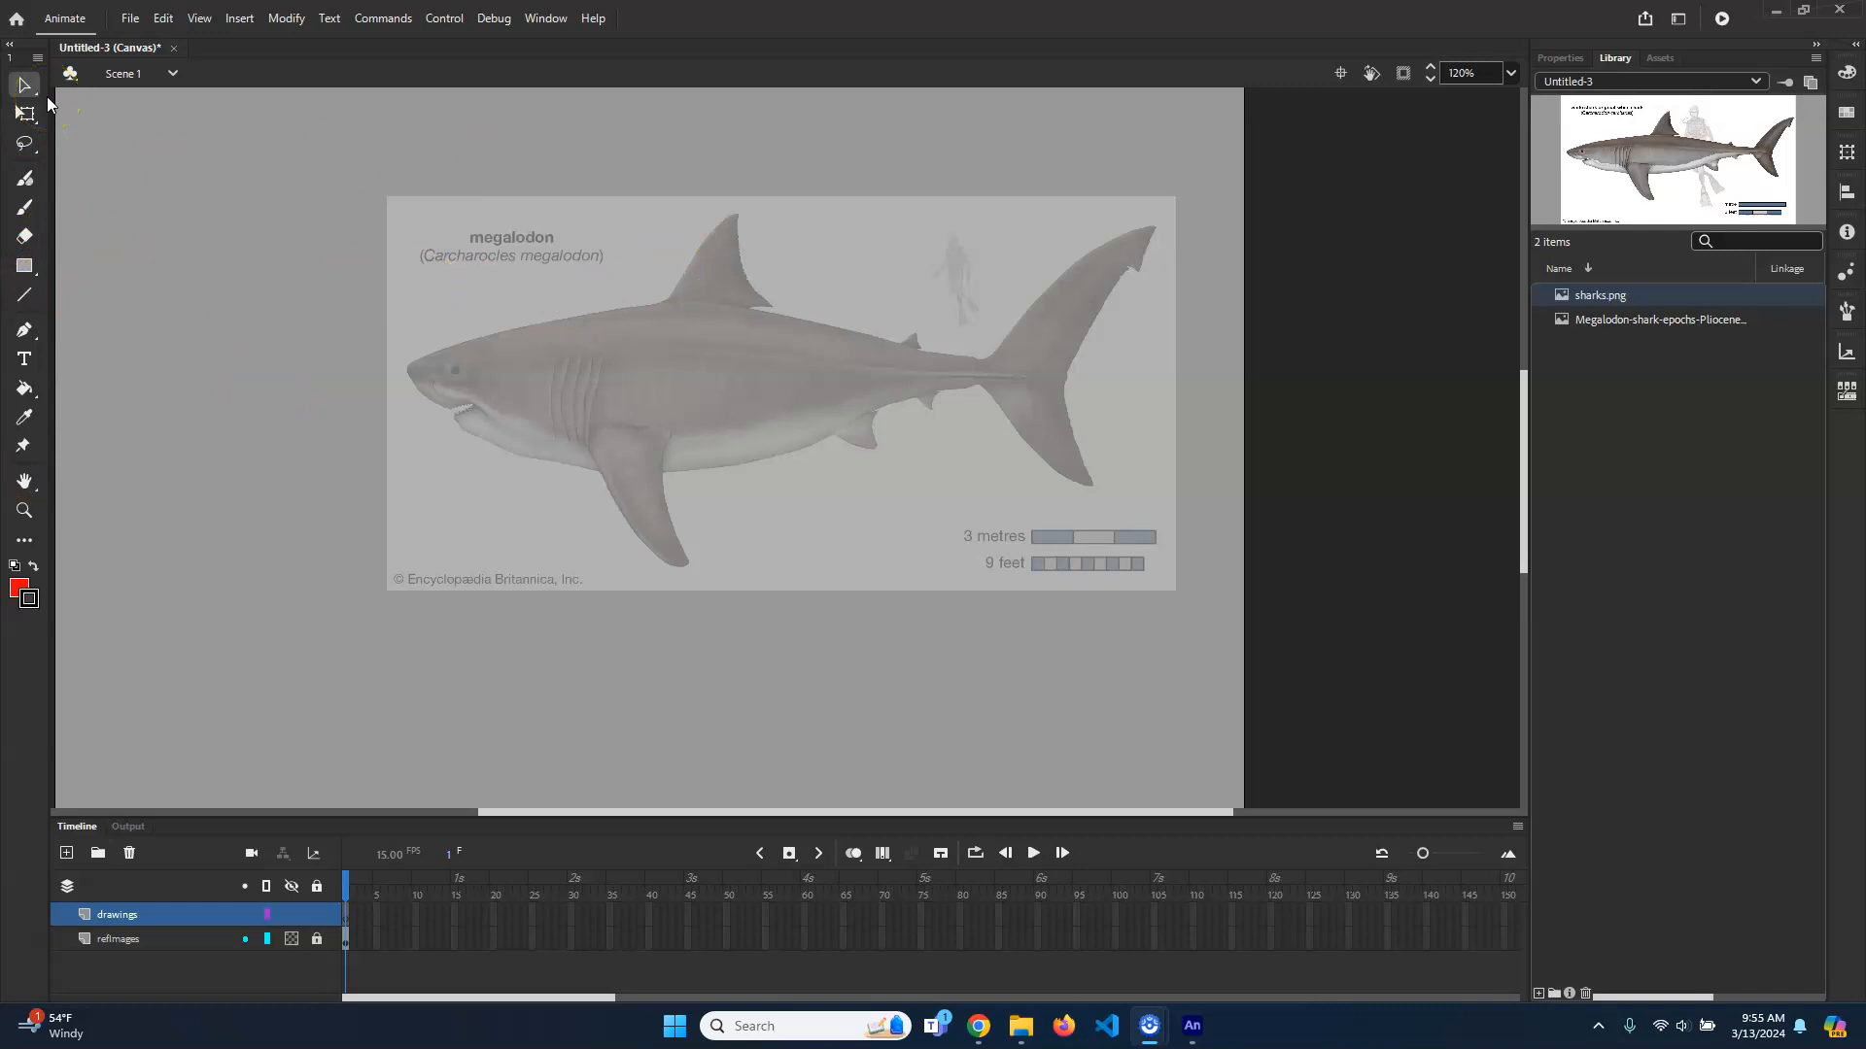
# Step: Activate the Rectangle tool and set its stroke size to 3
pyautogui.click(25, 265)
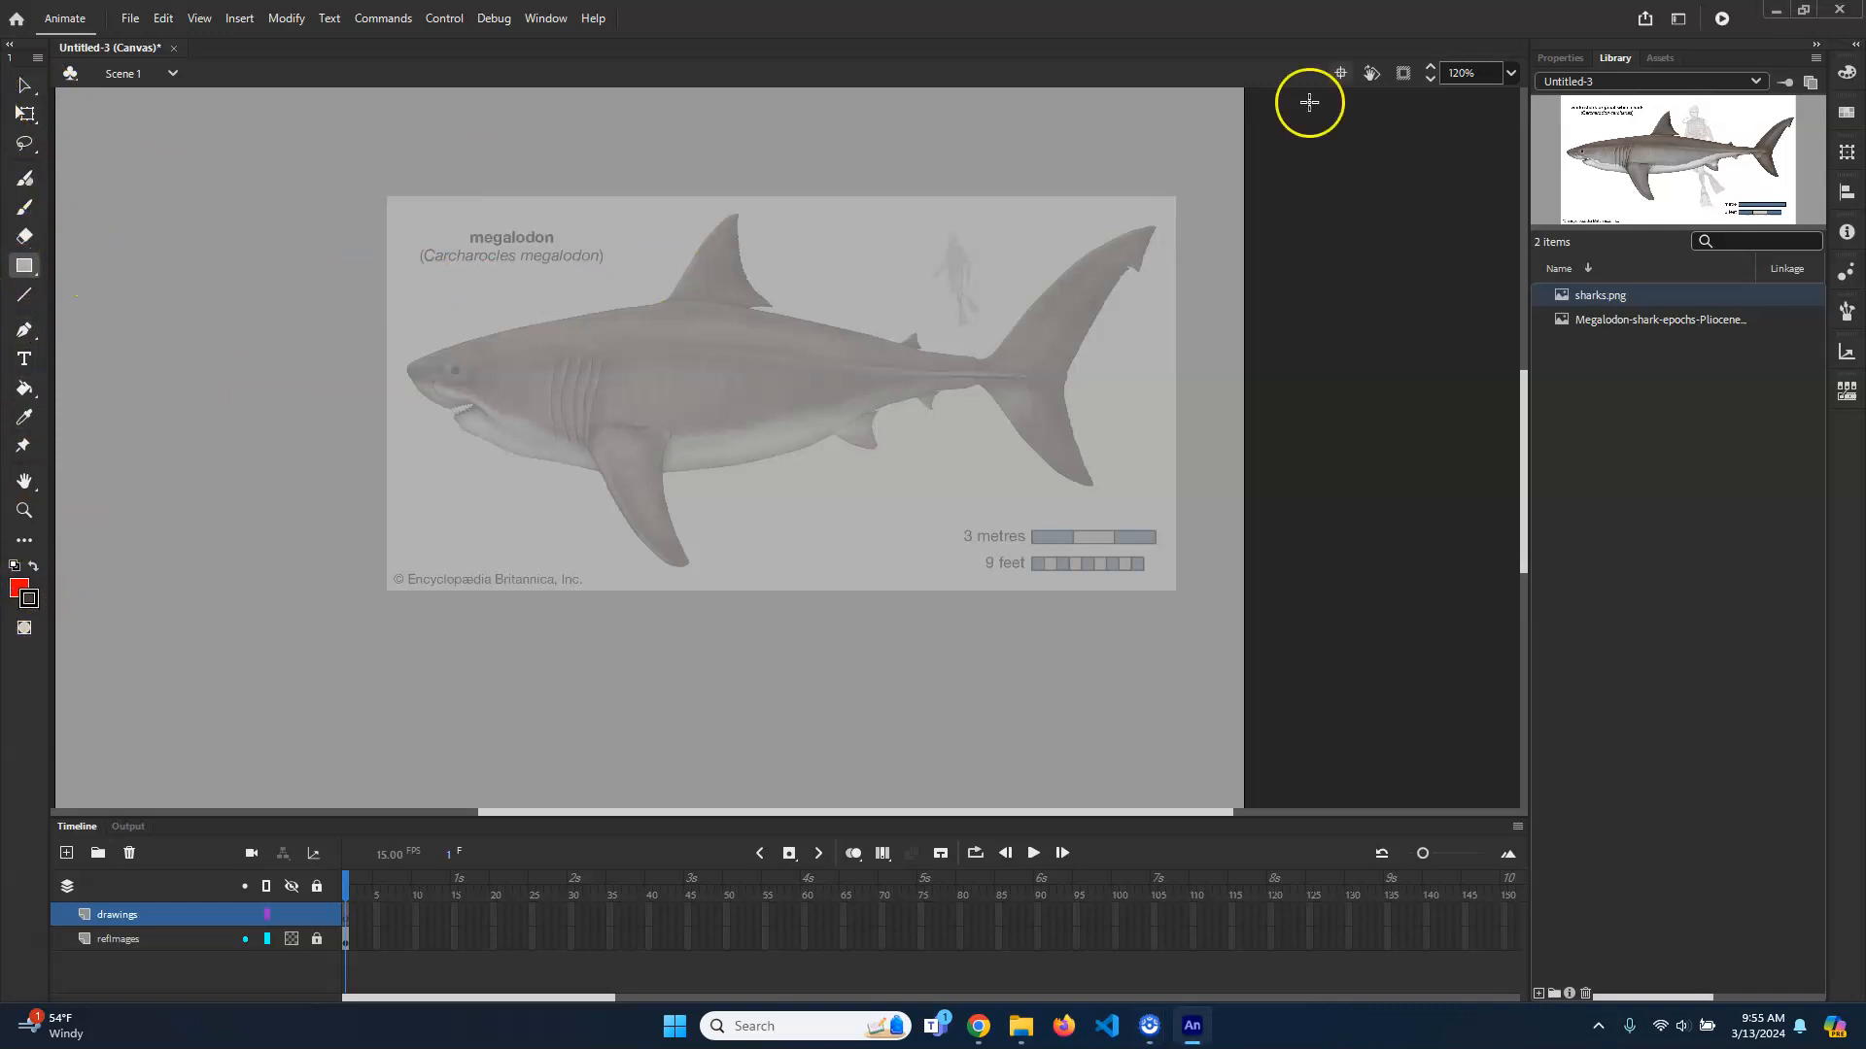
pyautogui.click(1562, 59)
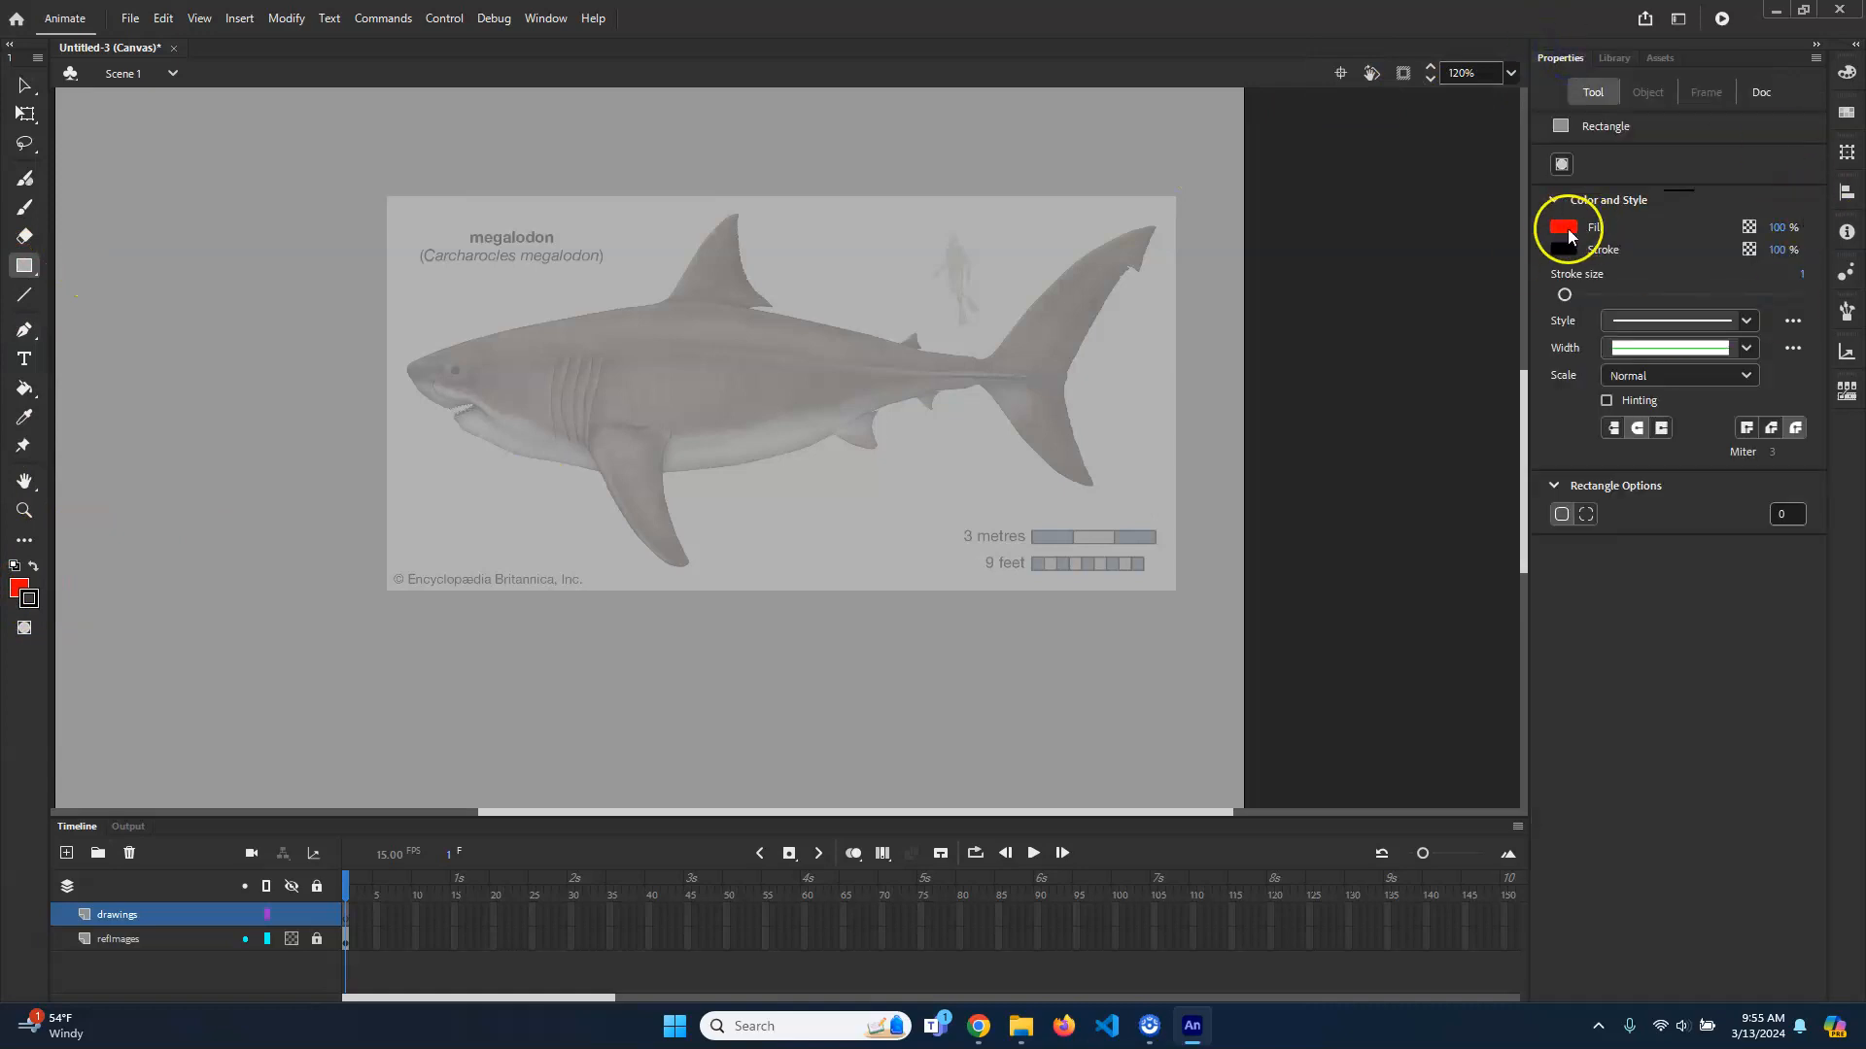
pyautogui.click(1788, 273)
# Step: Look through the HSB and RGB modes in the fill's Color Picker and accept the red FF0000
pyautogui.click(1567, 234)
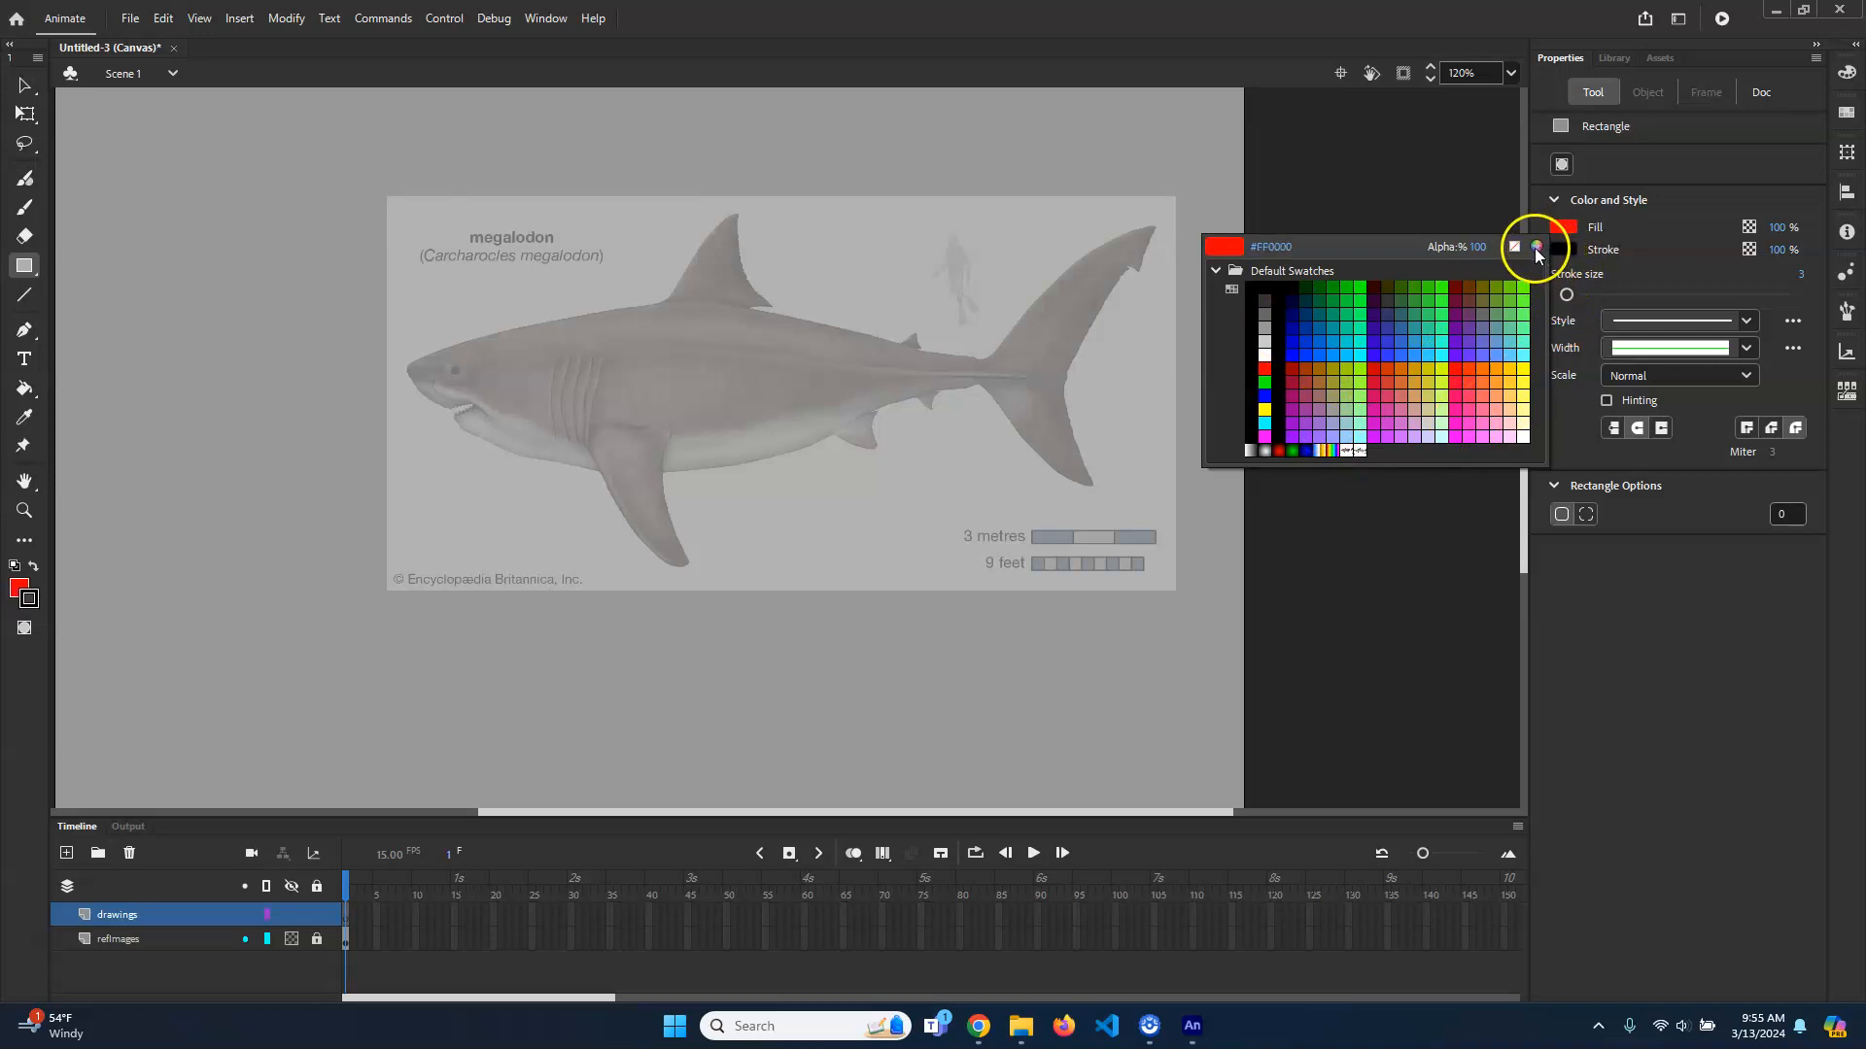
pyautogui.click(1535, 247)
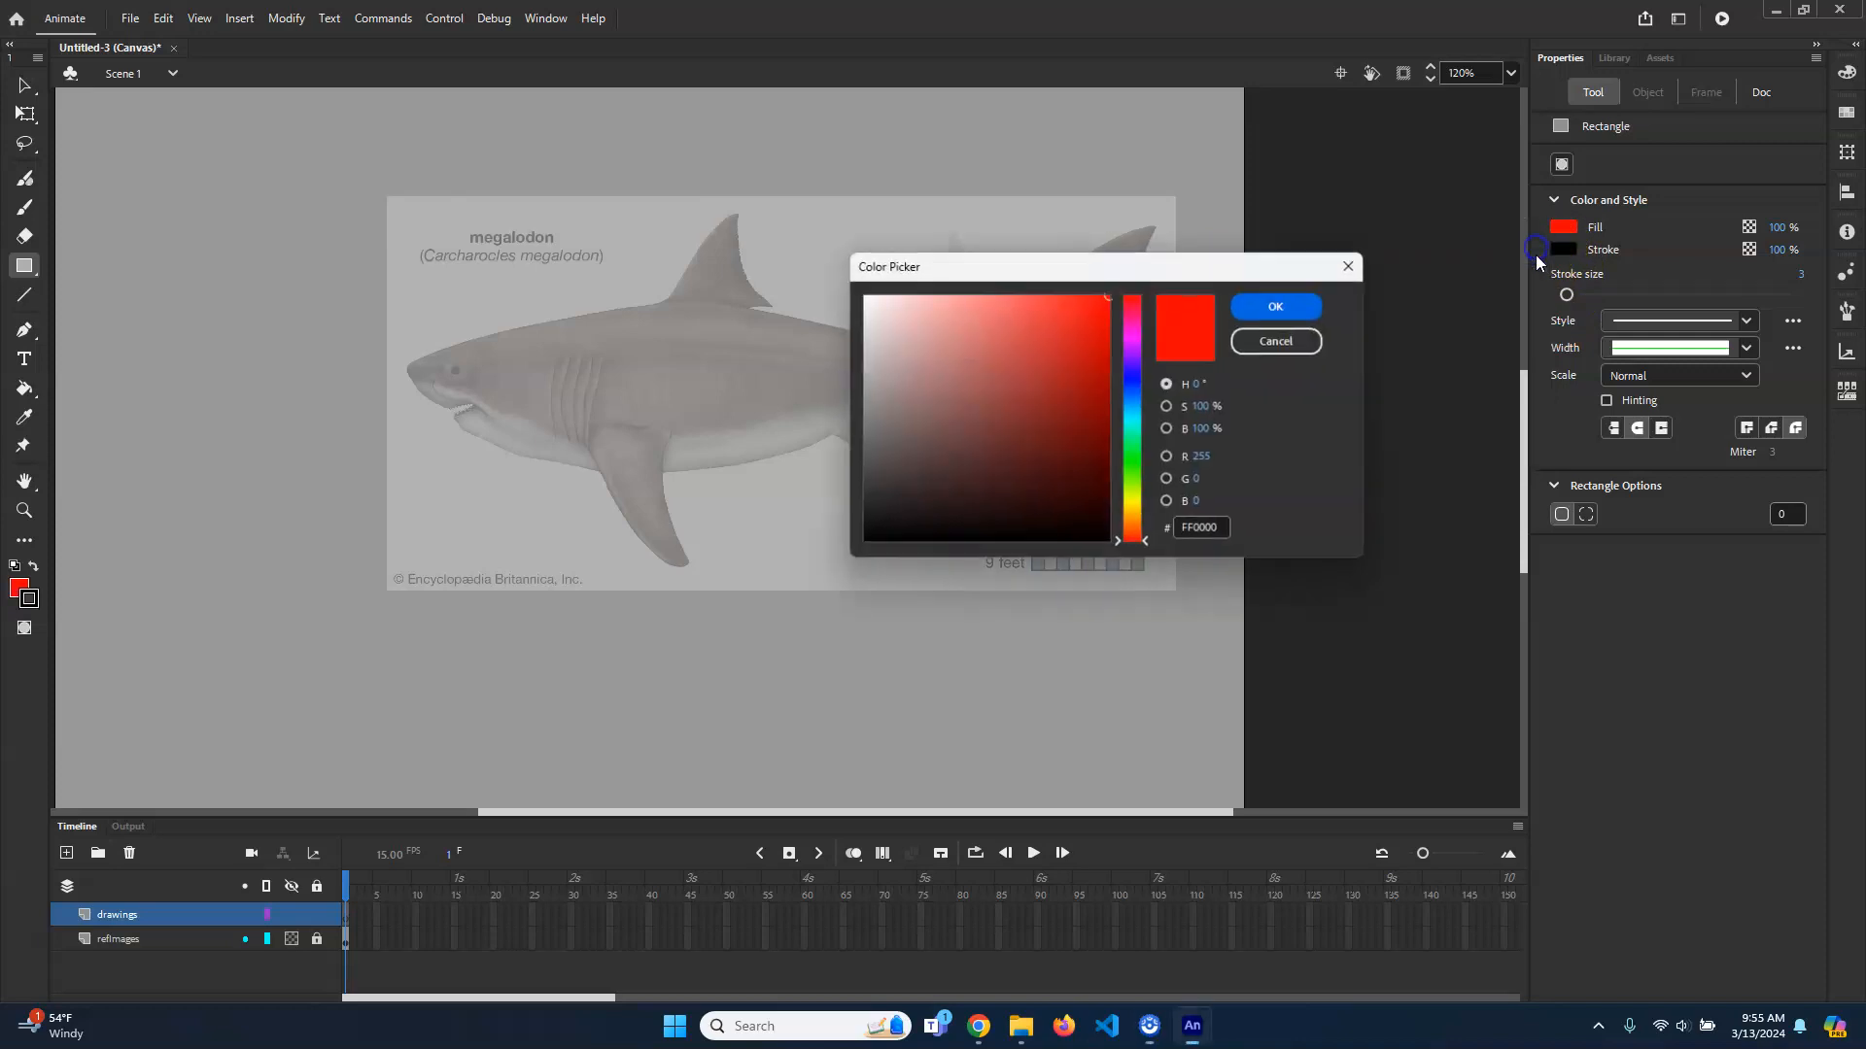
pyautogui.click(1167, 429)
pyautogui.click(1167, 456)
pyautogui.click(1167, 479)
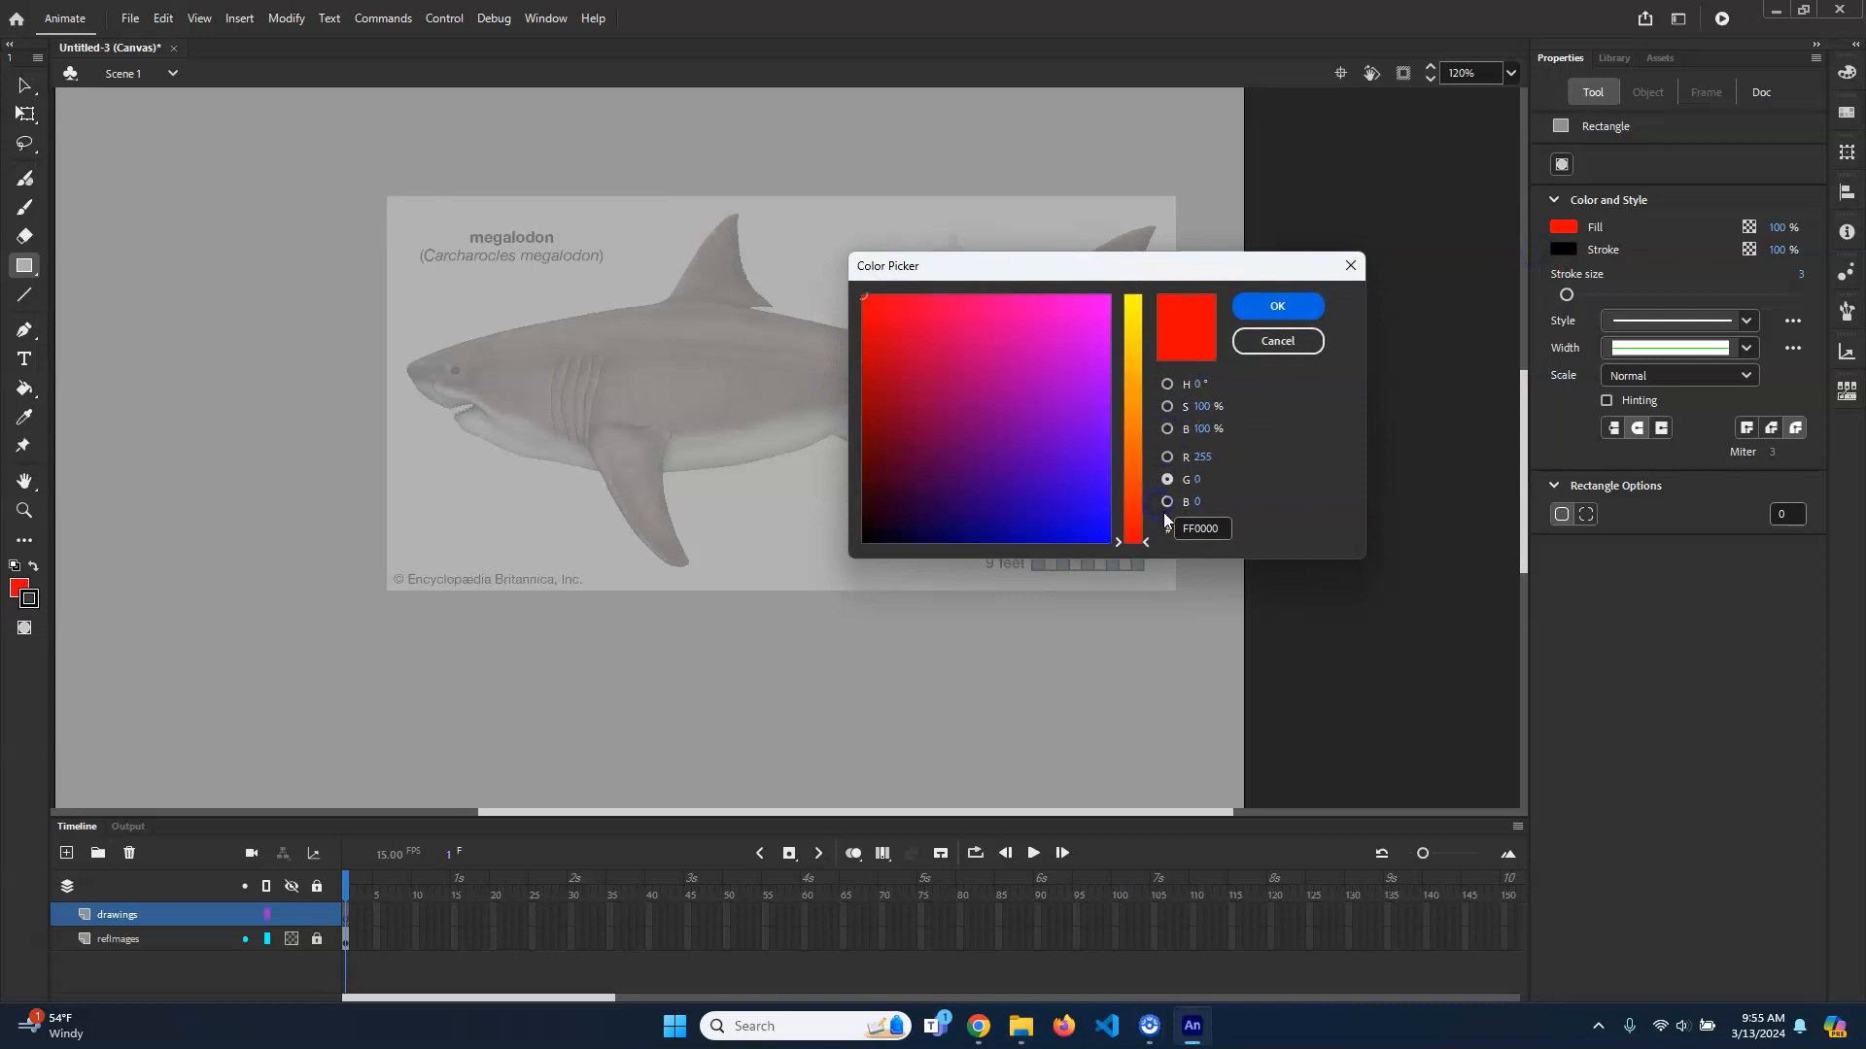
pyautogui.click(1167, 502)
pyautogui.click(1167, 384)
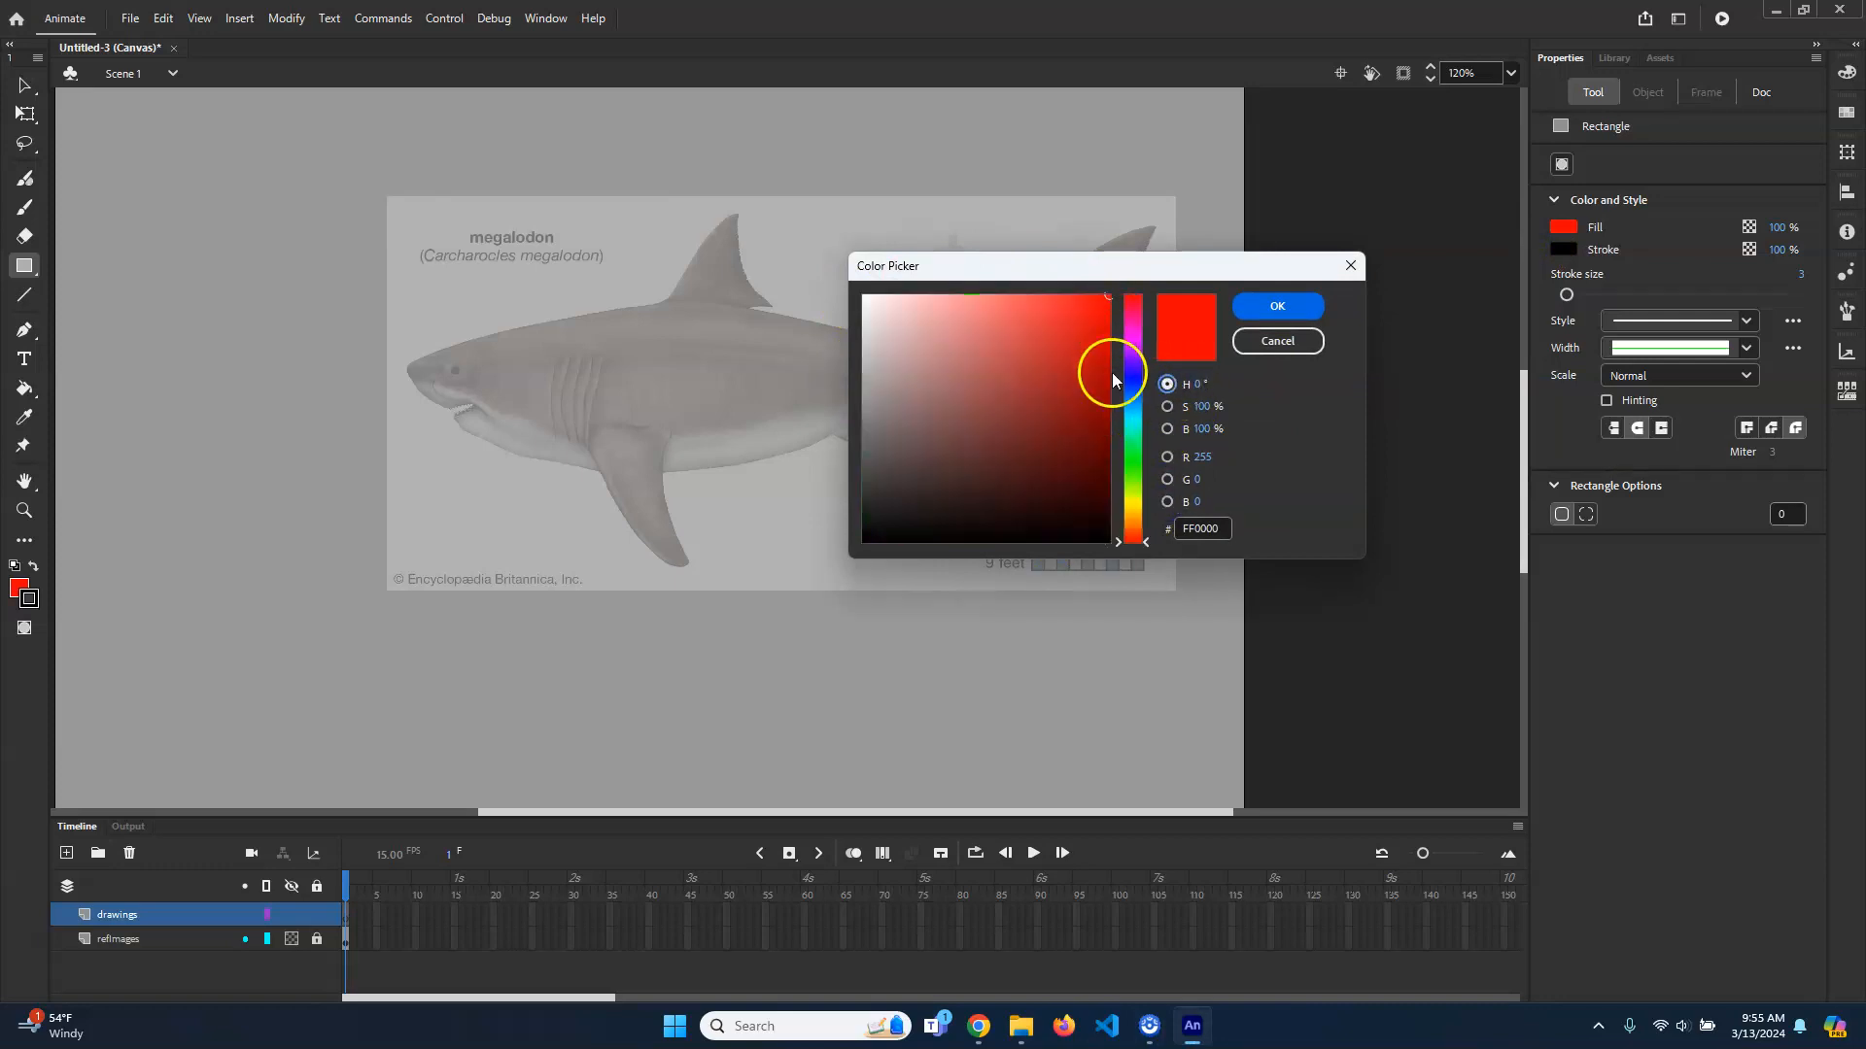
pyautogui.click(1298, 304)
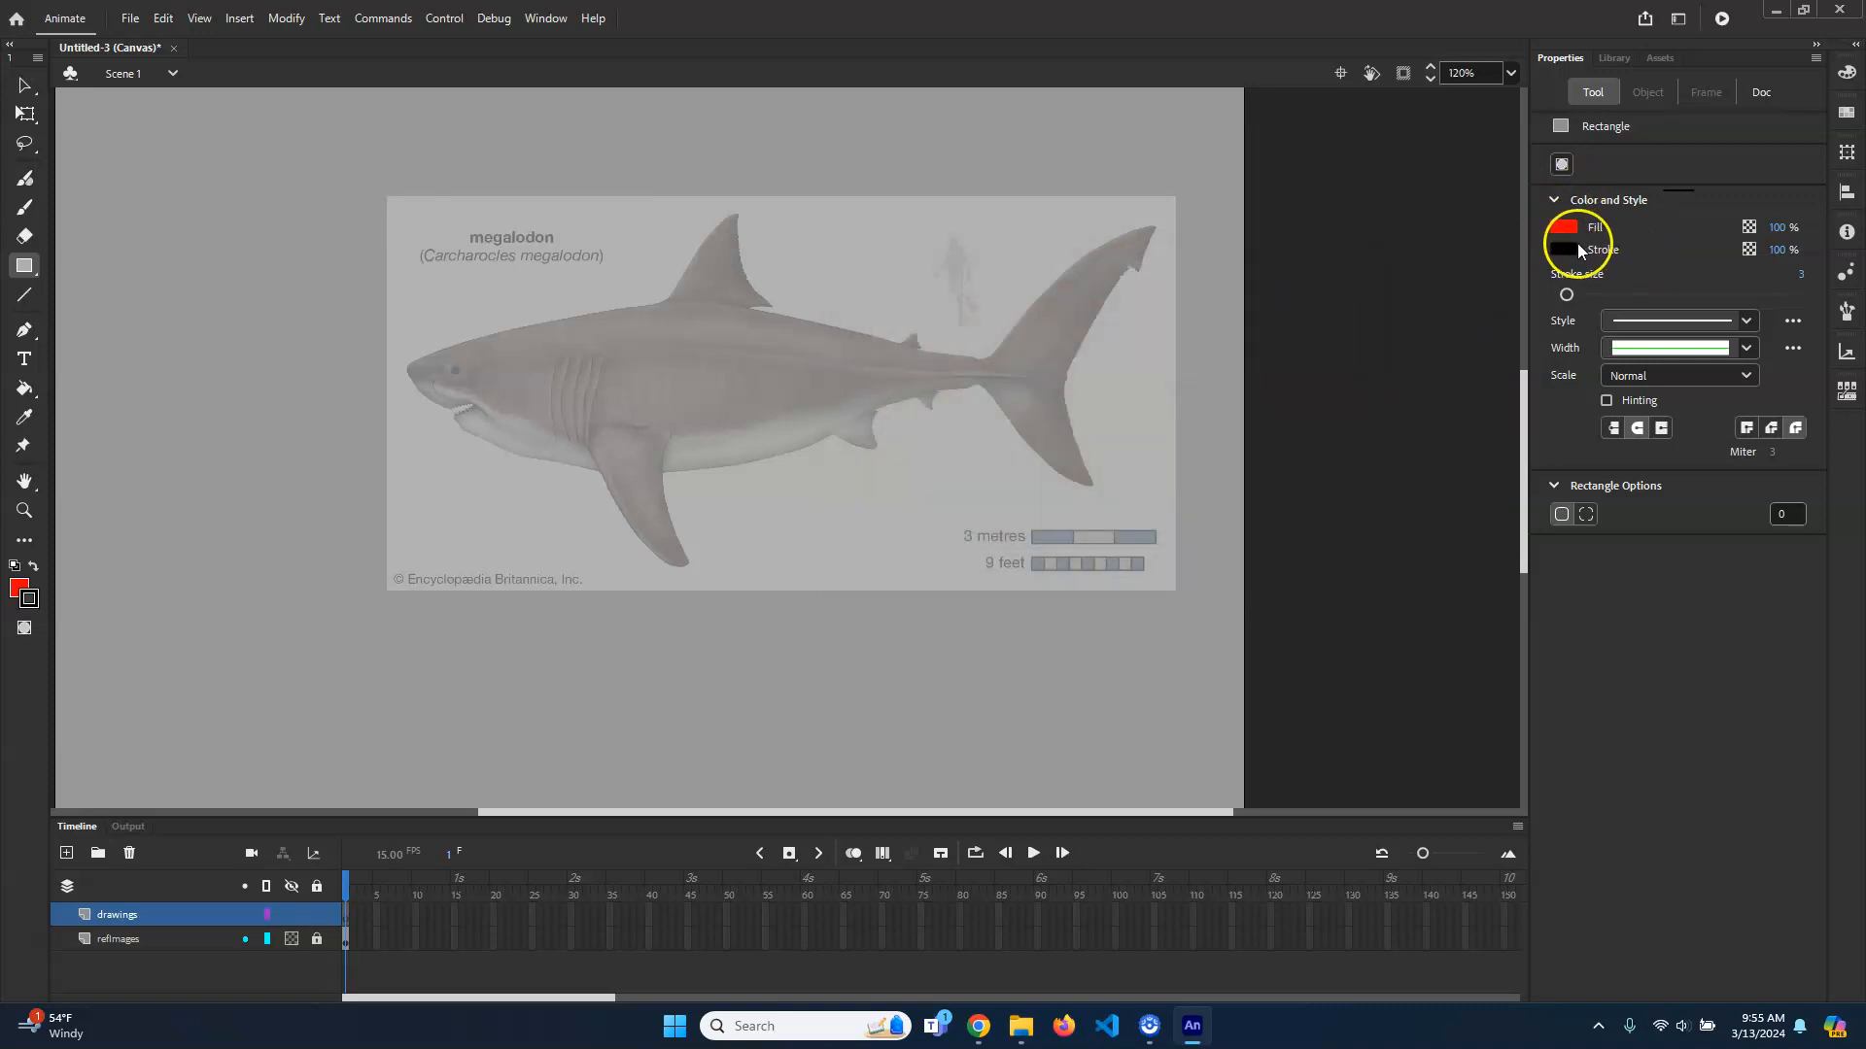
# Step: Draw a red square with a black outline over the shark's midsection, and undo a second square drawn over its head
pyautogui.moveTo(628, 278); pyautogui.dragTo(944, 592)
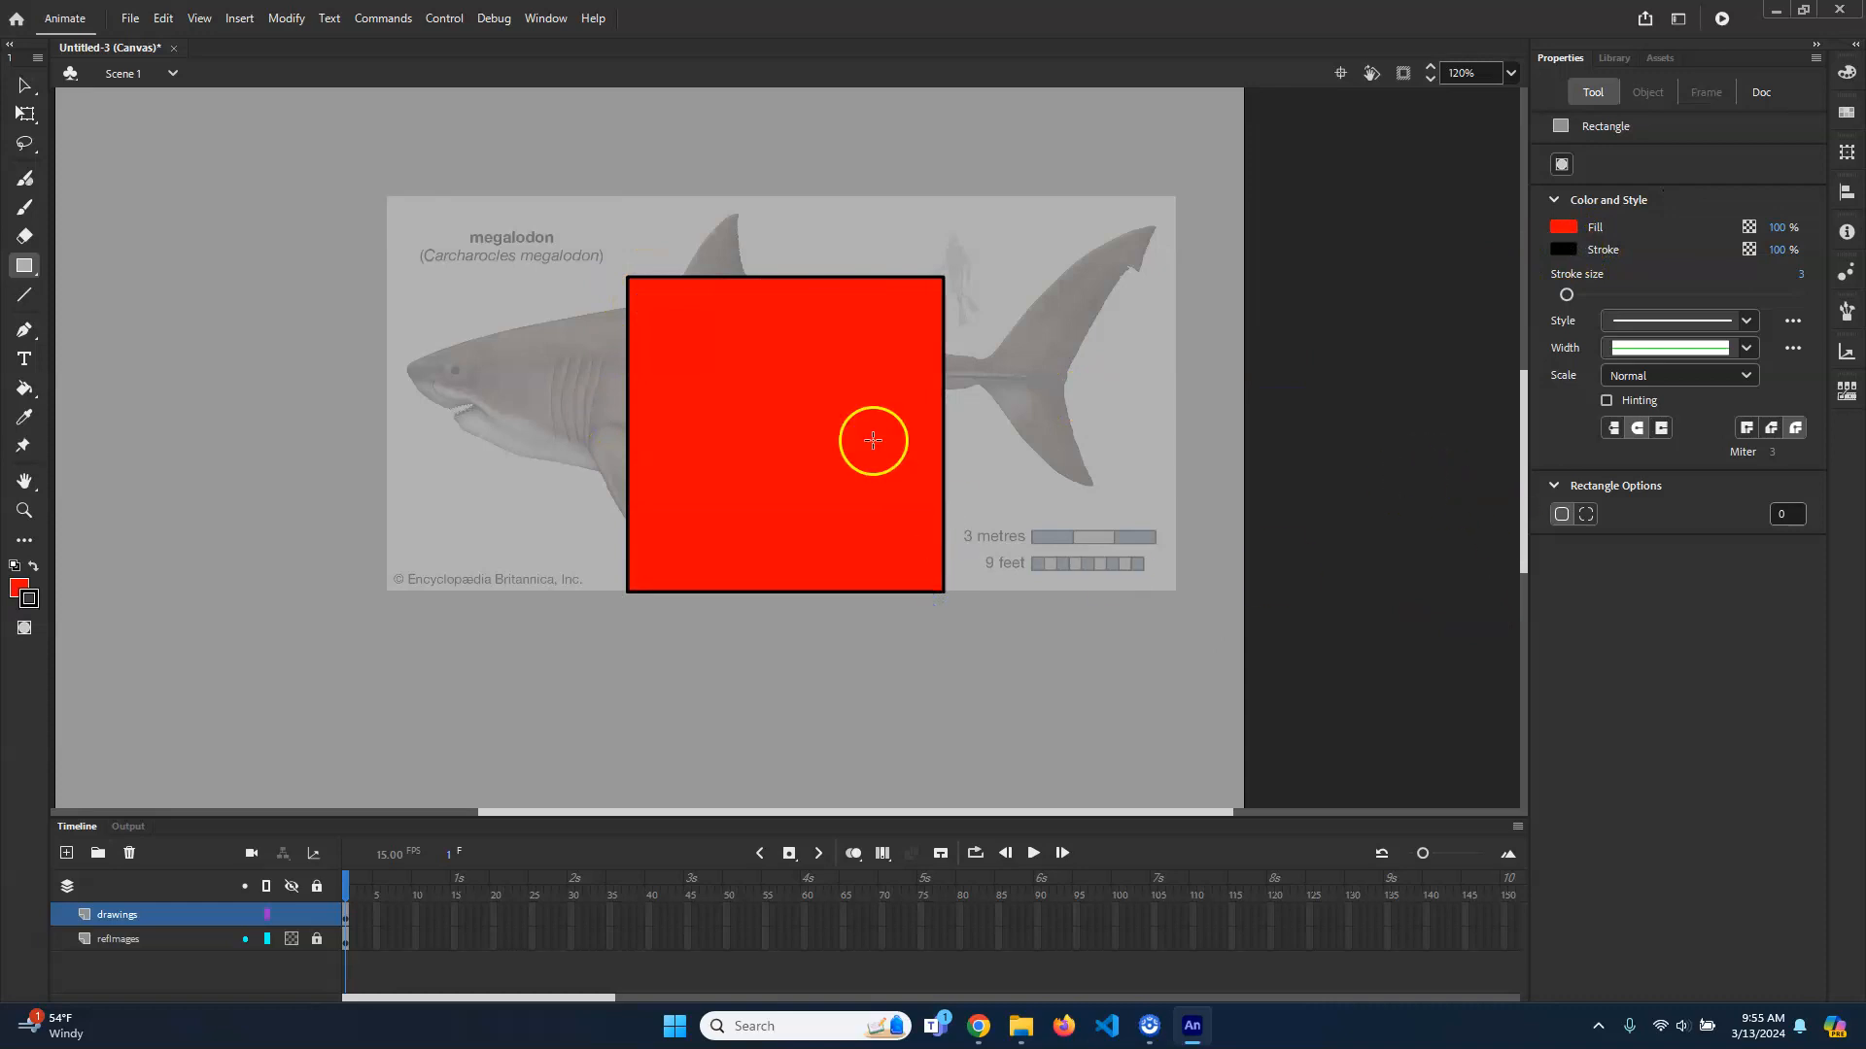
pyautogui.moveTo(313, 257); pyautogui.dragTo(539, 562)
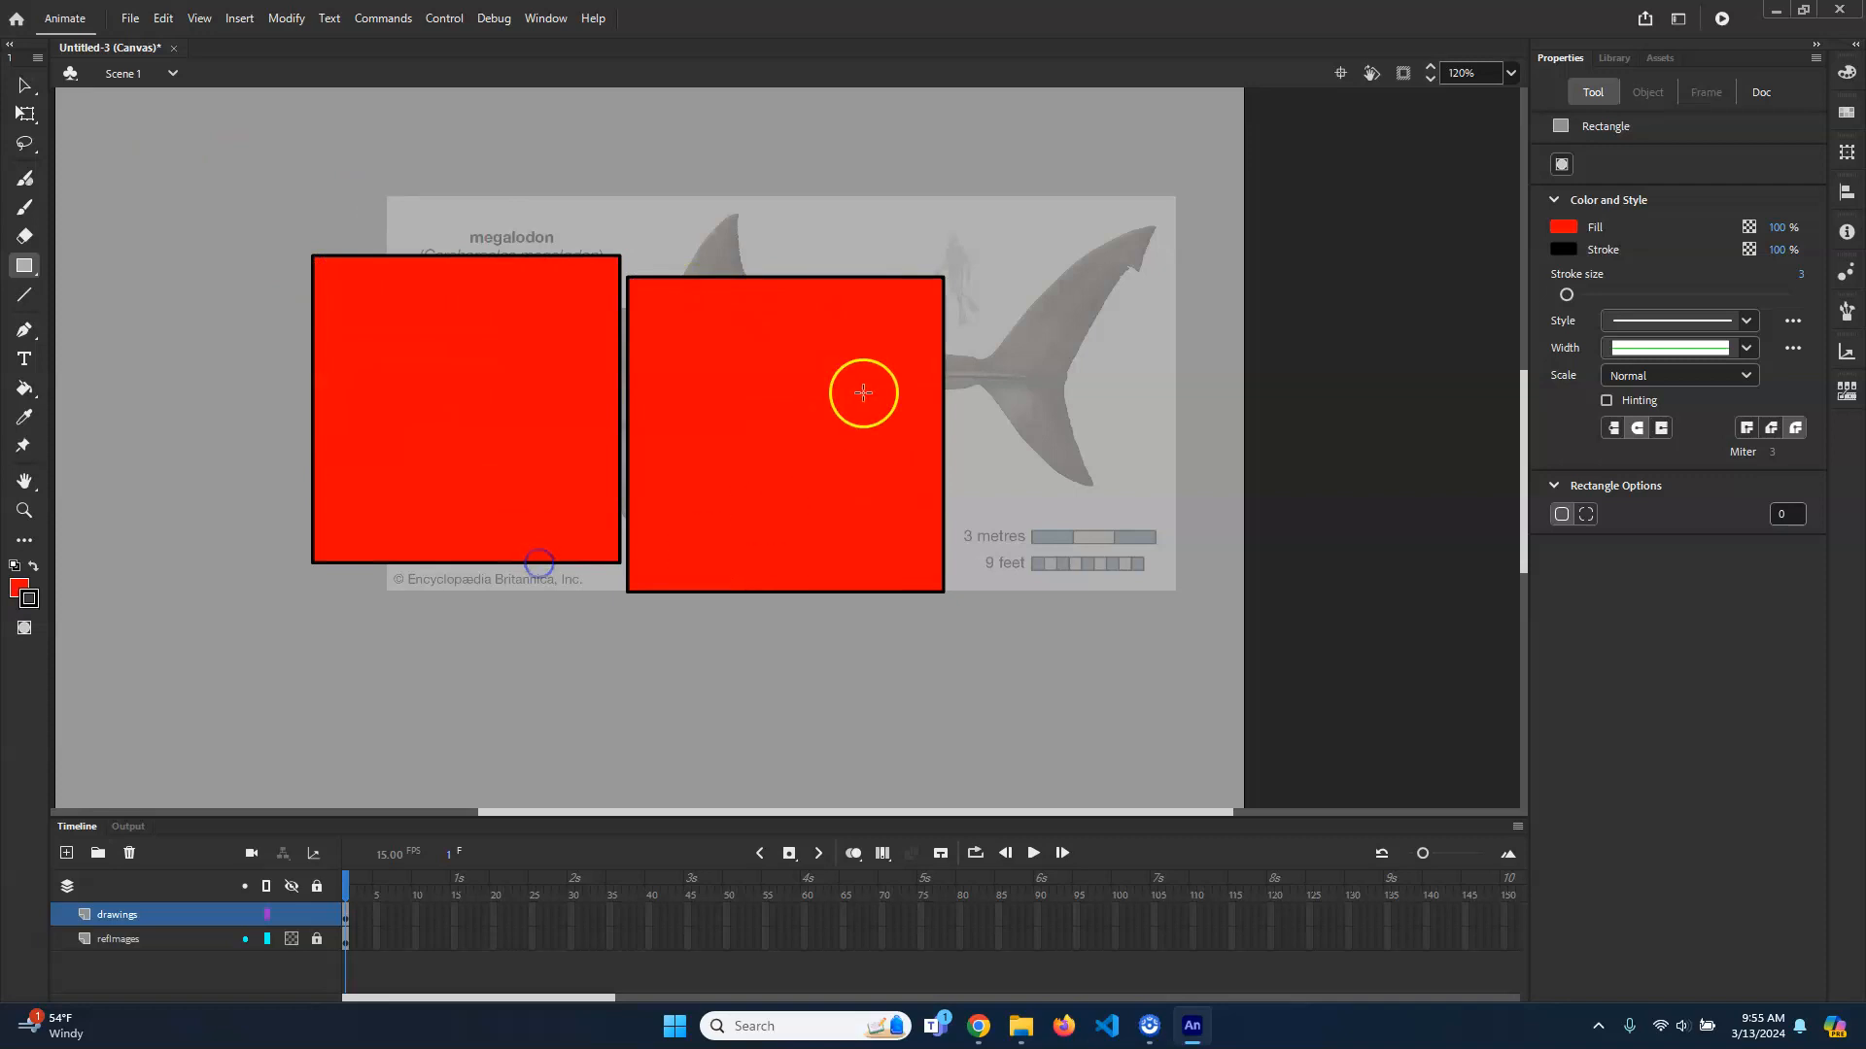
pyautogui.hotkey('ctrl', 'z')
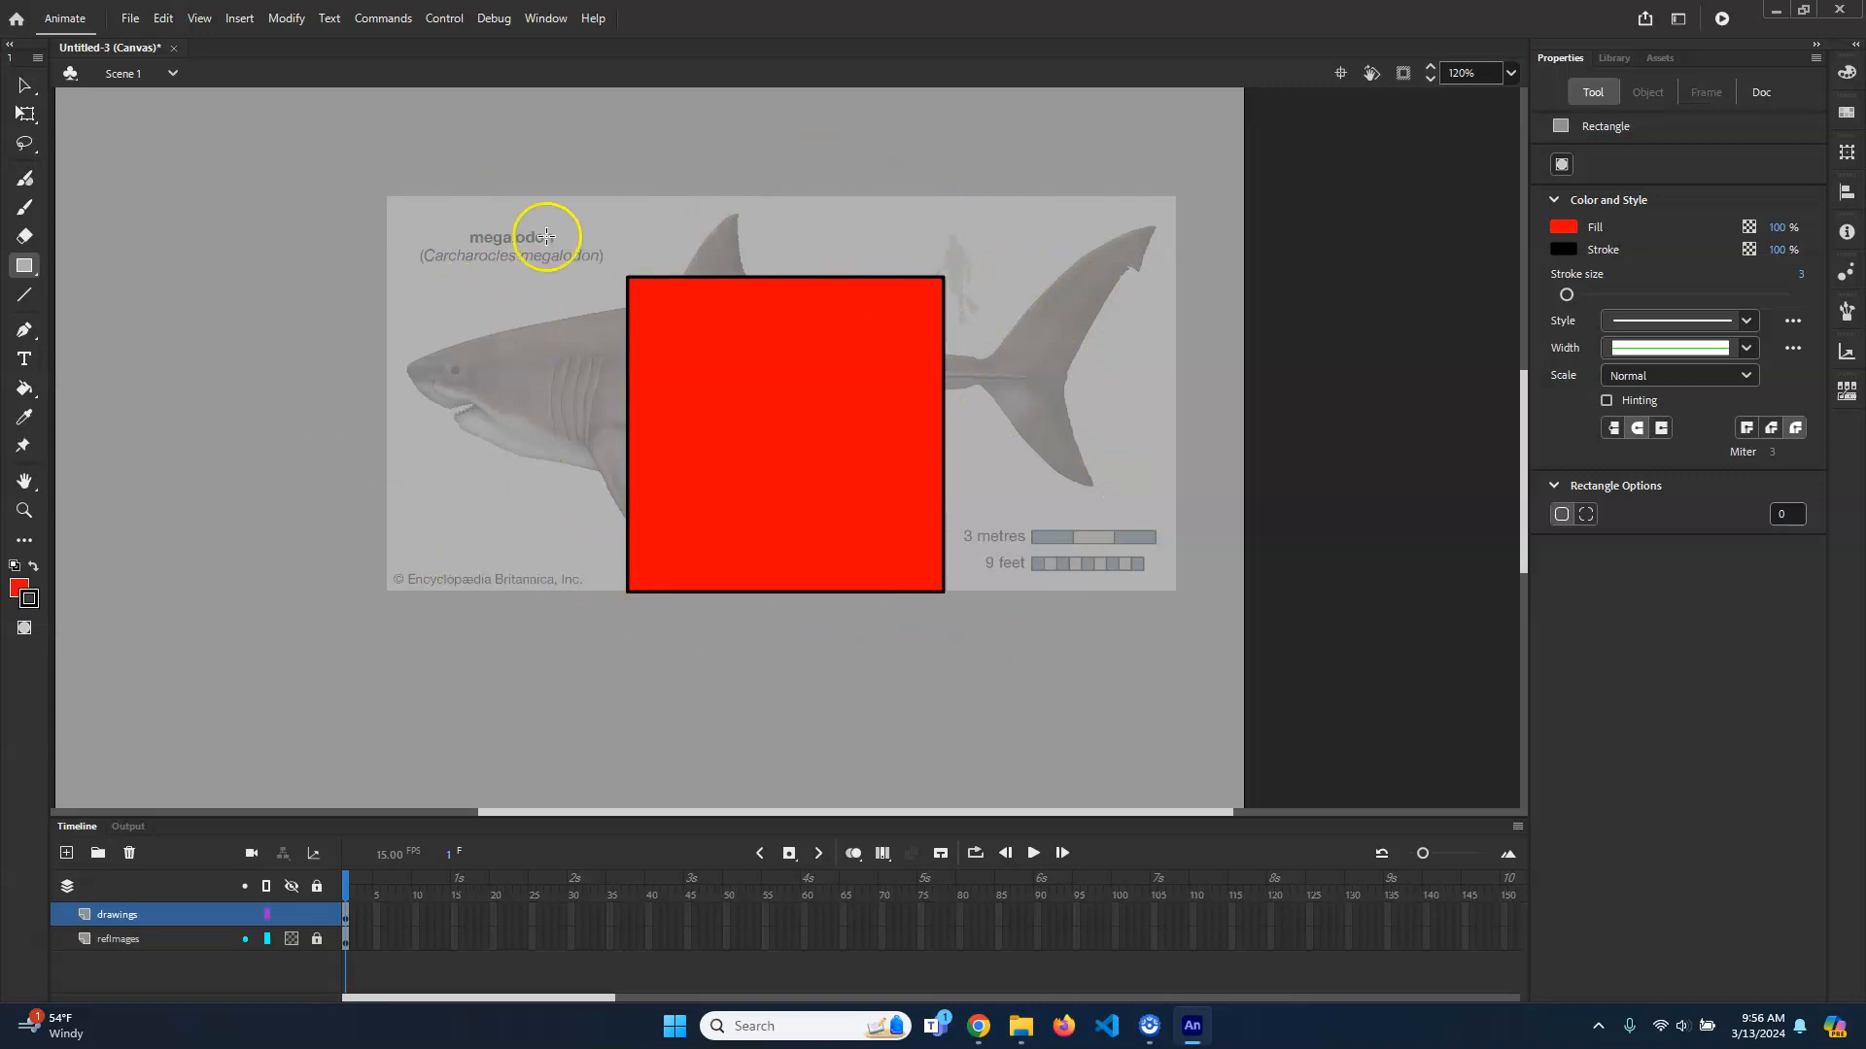
# Step: Reshape the red square into a slanted quadrilateral by pulling its upper-right corner toward the tail and its lower-left corner toward the head
pyautogui.click(25, 87)
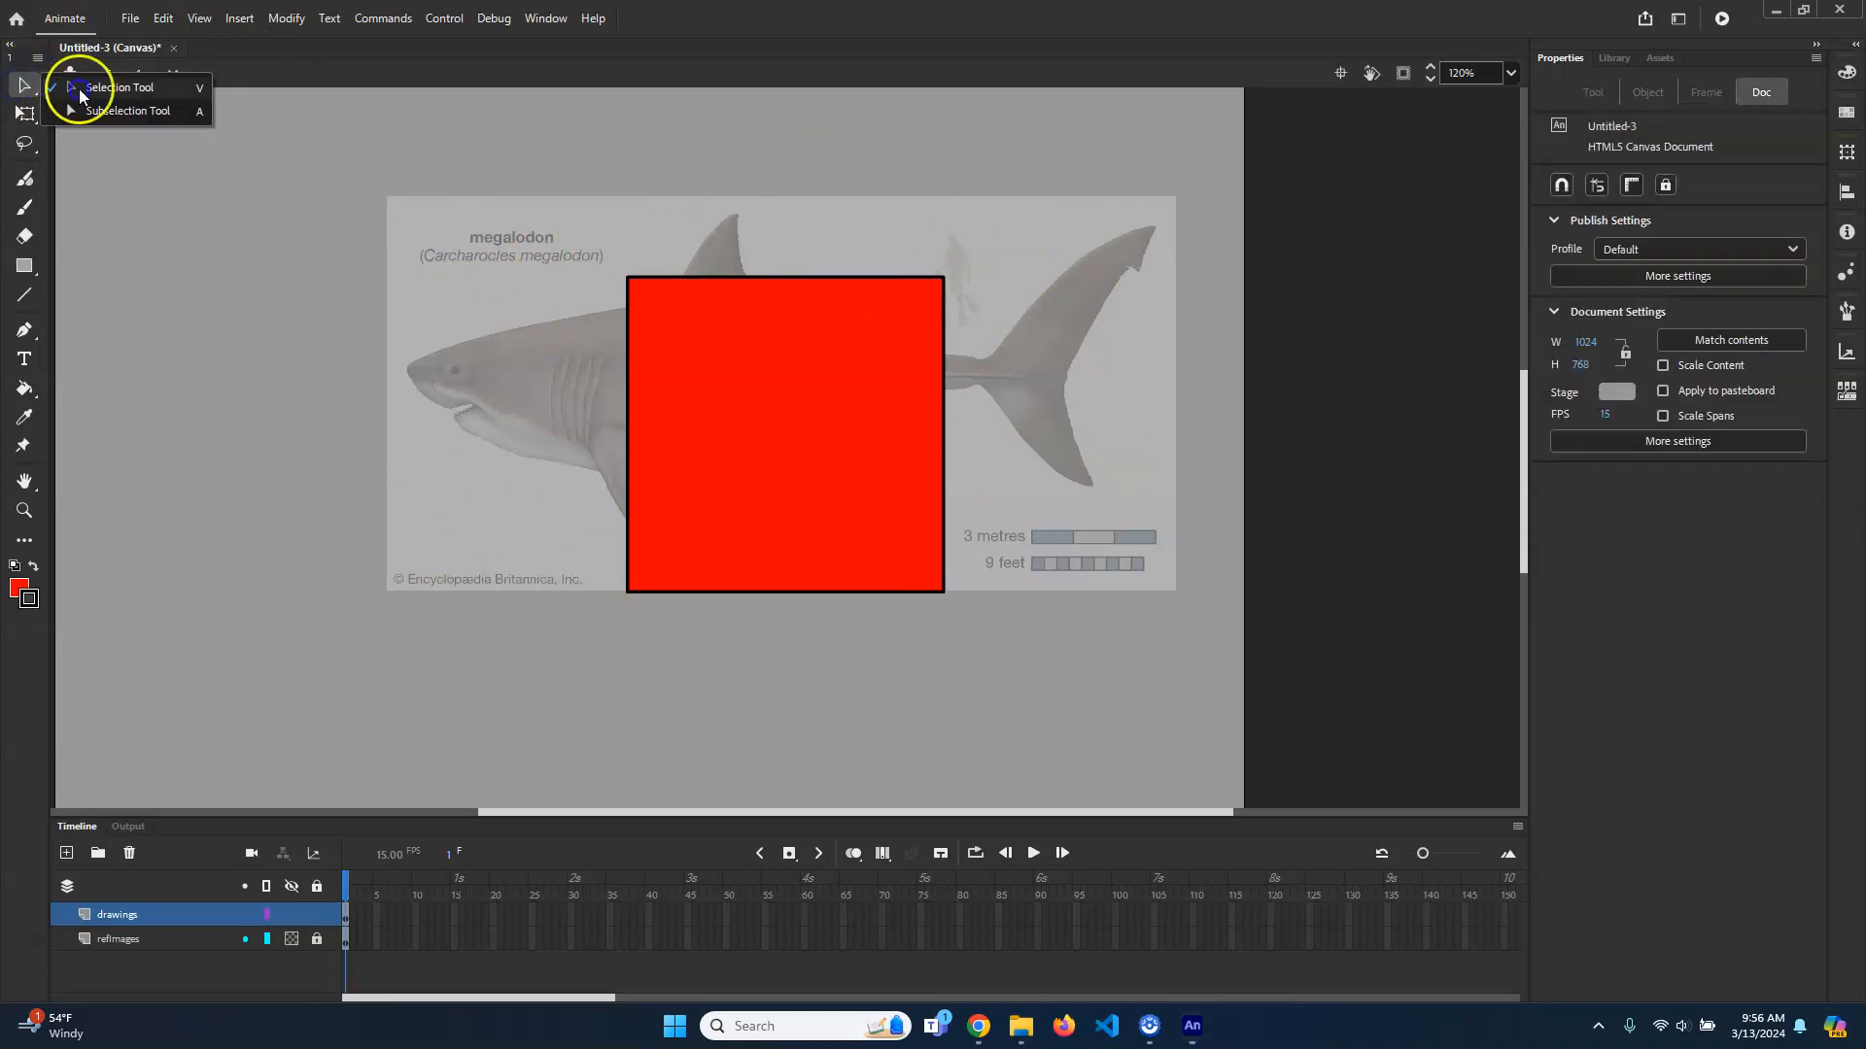
pyautogui.click(149, 90)
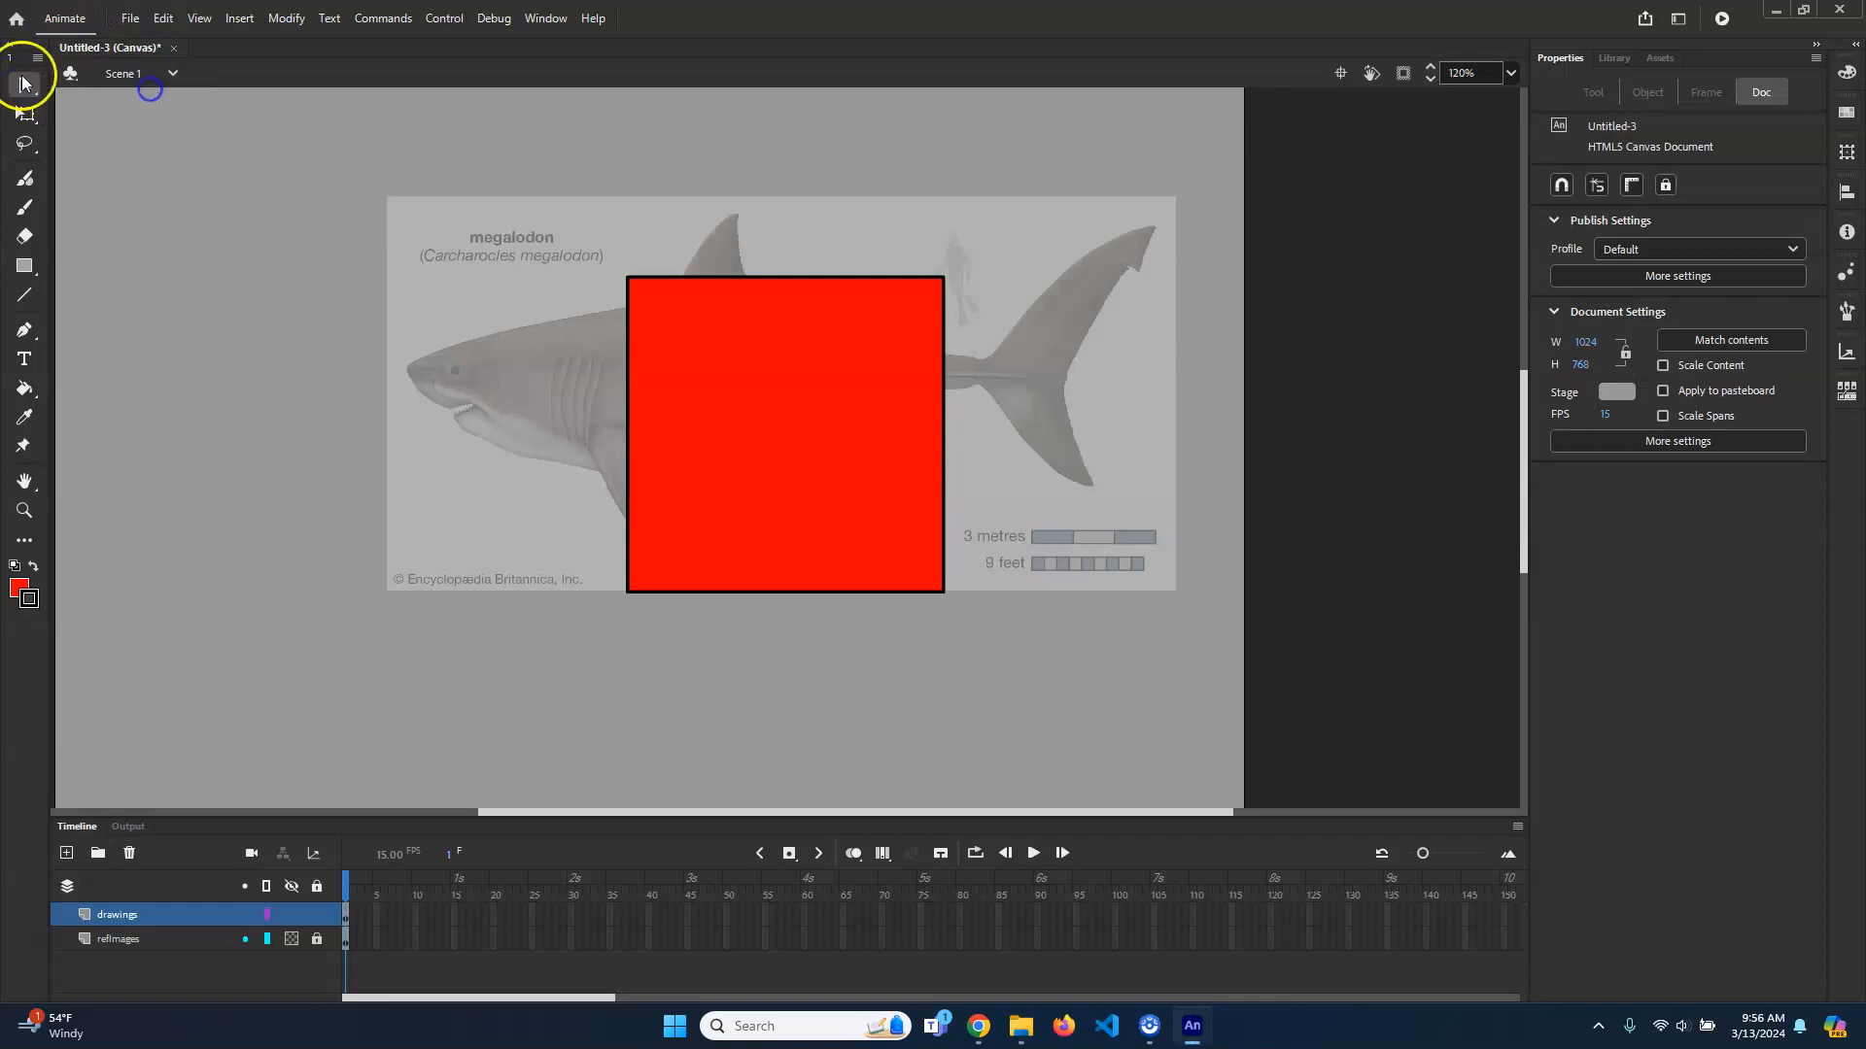
pyautogui.moveTo(943, 282); pyautogui.dragTo(1063, 416)
pyautogui.moveTo(616, 589); pyautogui.dragTo(530, 485)
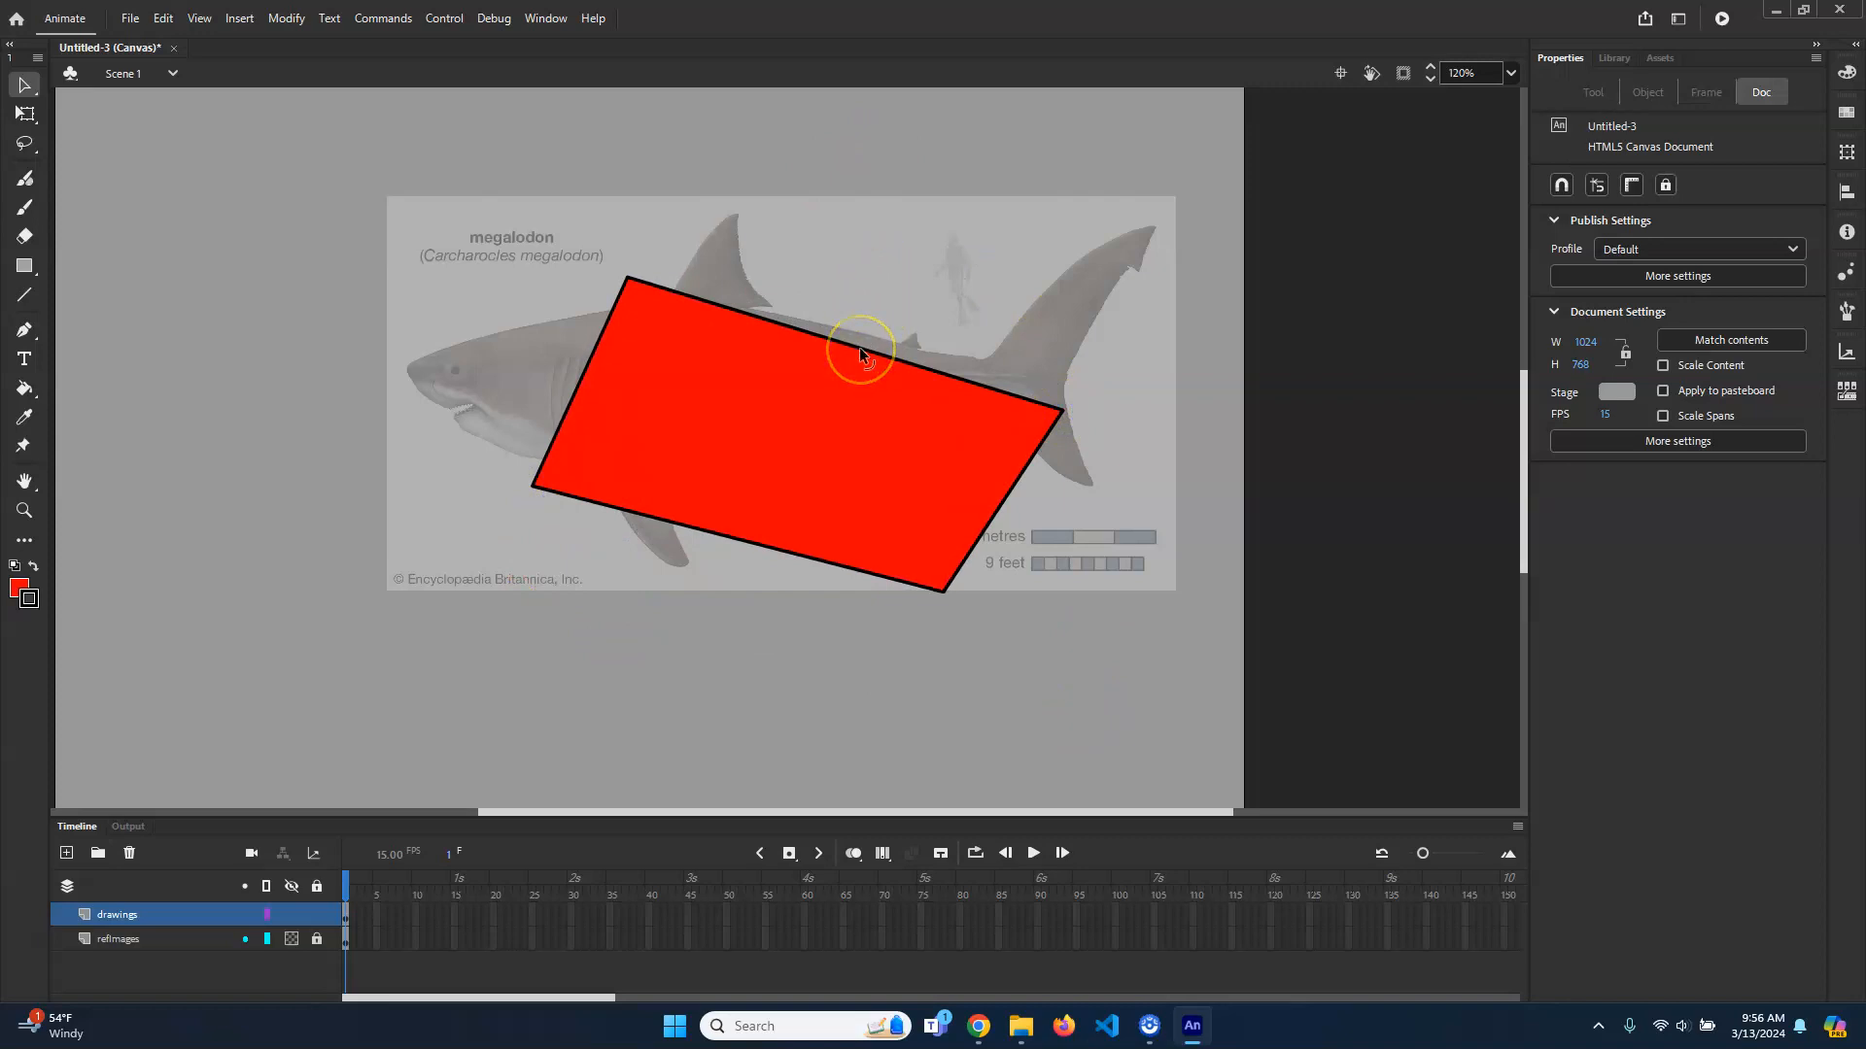
# Step: Bend the red shape's upper edge into a high upward arch and curve its lower edge up into the shape
pyautogui.moveTo(862, 354); pyautogui.dragTo(894, 206)
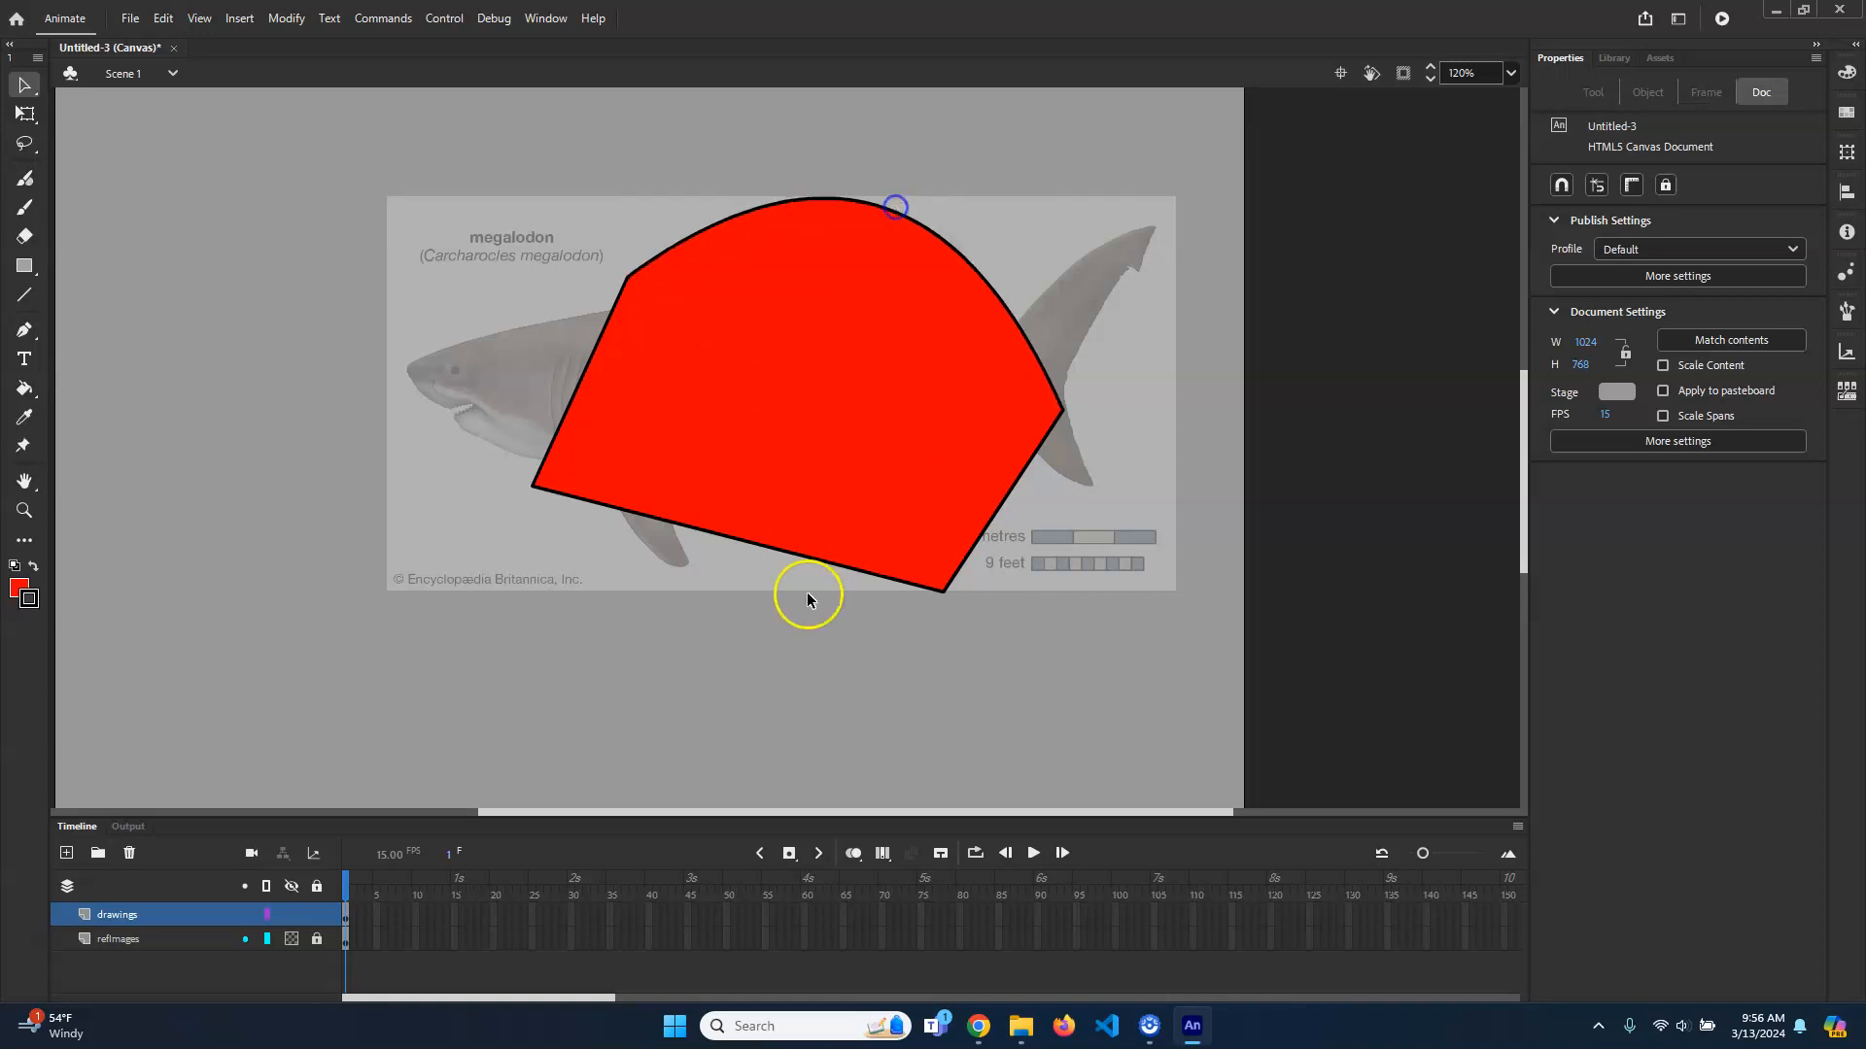
pyautogui.moveTo(806, 462); pyautogui.dragTo(806, 460)
pyautogui.click(746, 590)
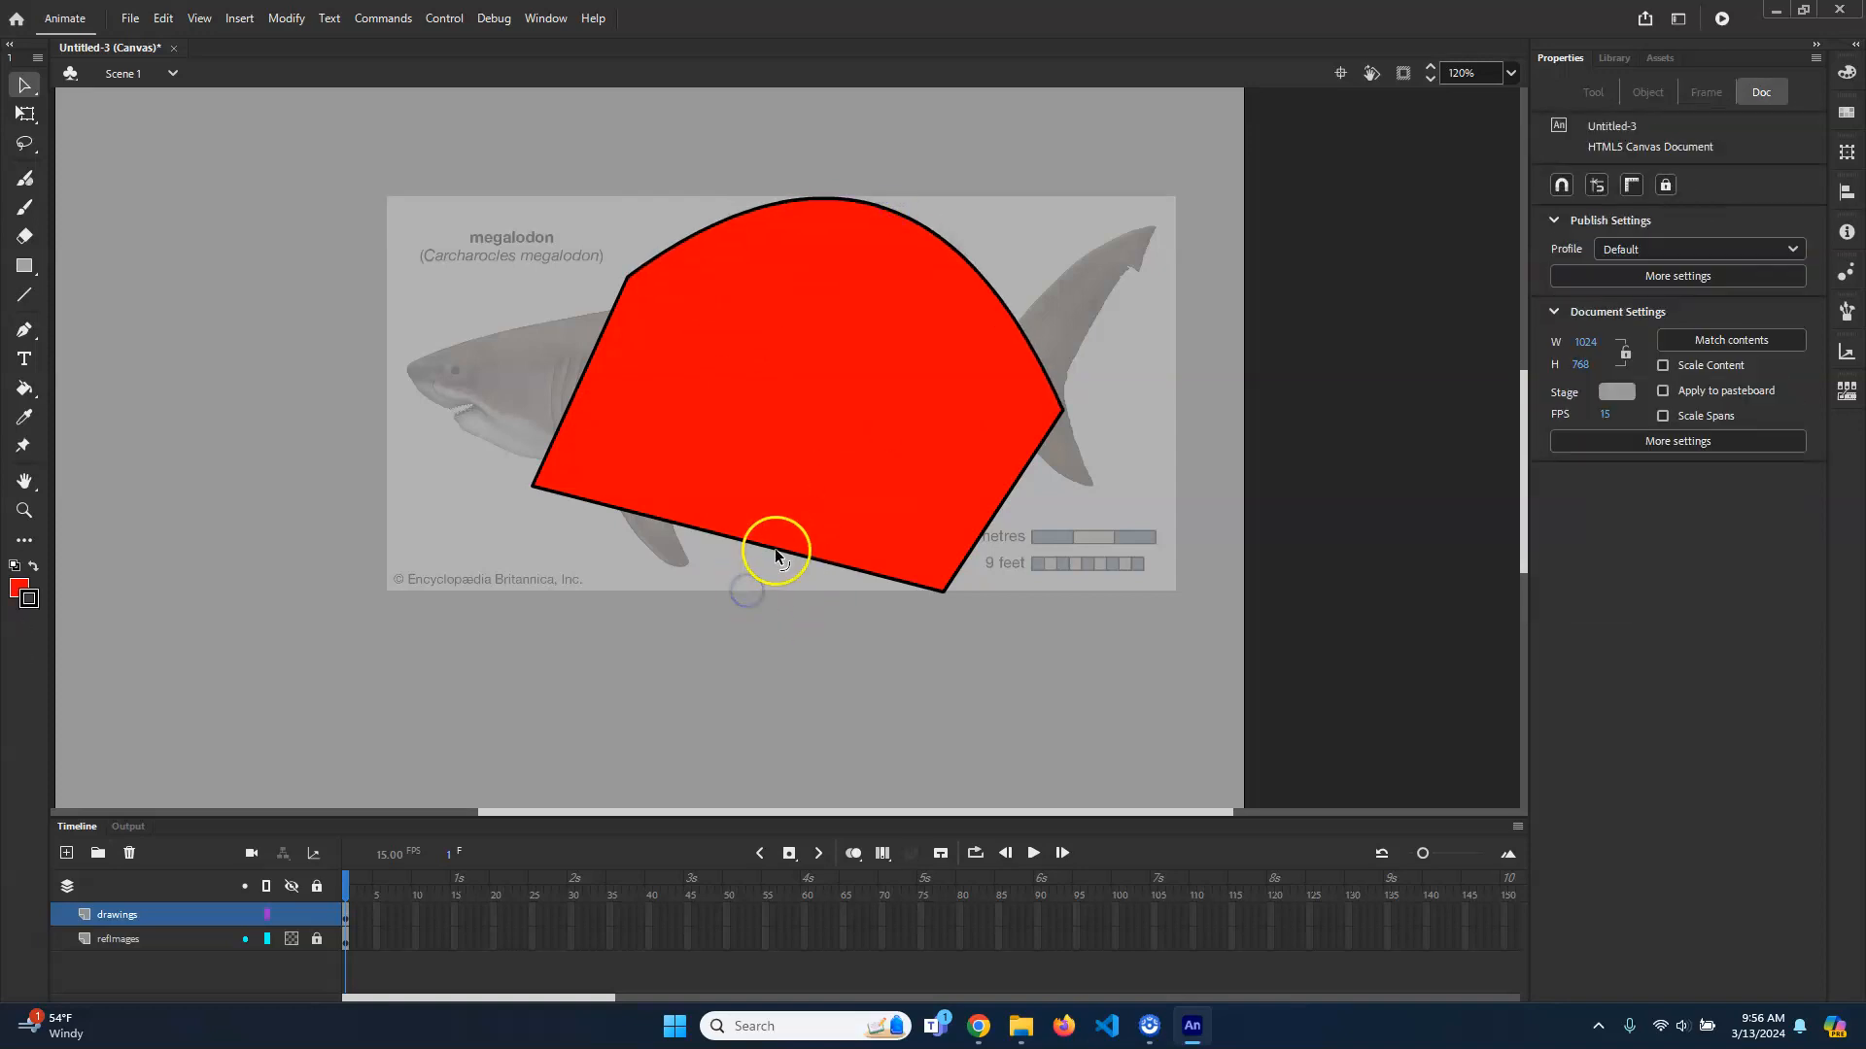
pyautogui.moveTo(777, 550); pyautogui.dragTo(814, 439)
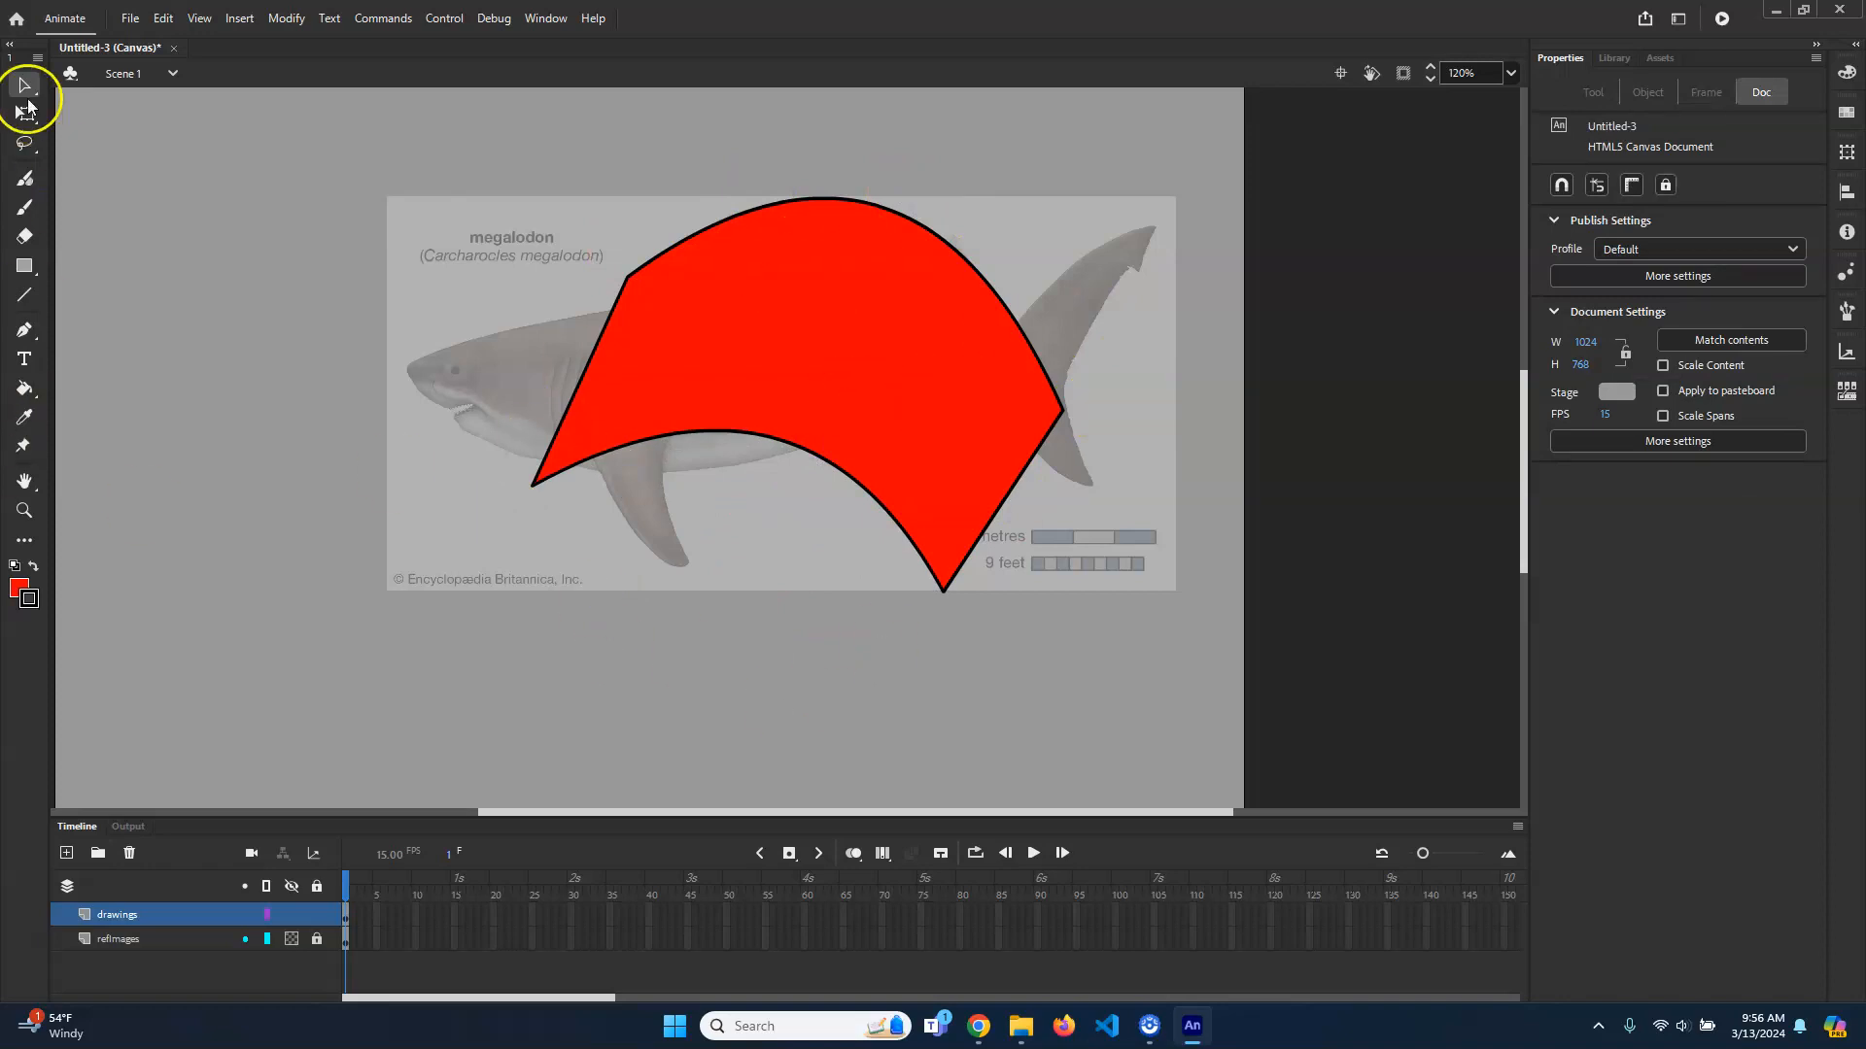
# Step: Draw a second red rectangle overlapping the curved shape over the shark's head, and move only its fill off the outline to the upper left
pyautogui.click(37, 269)
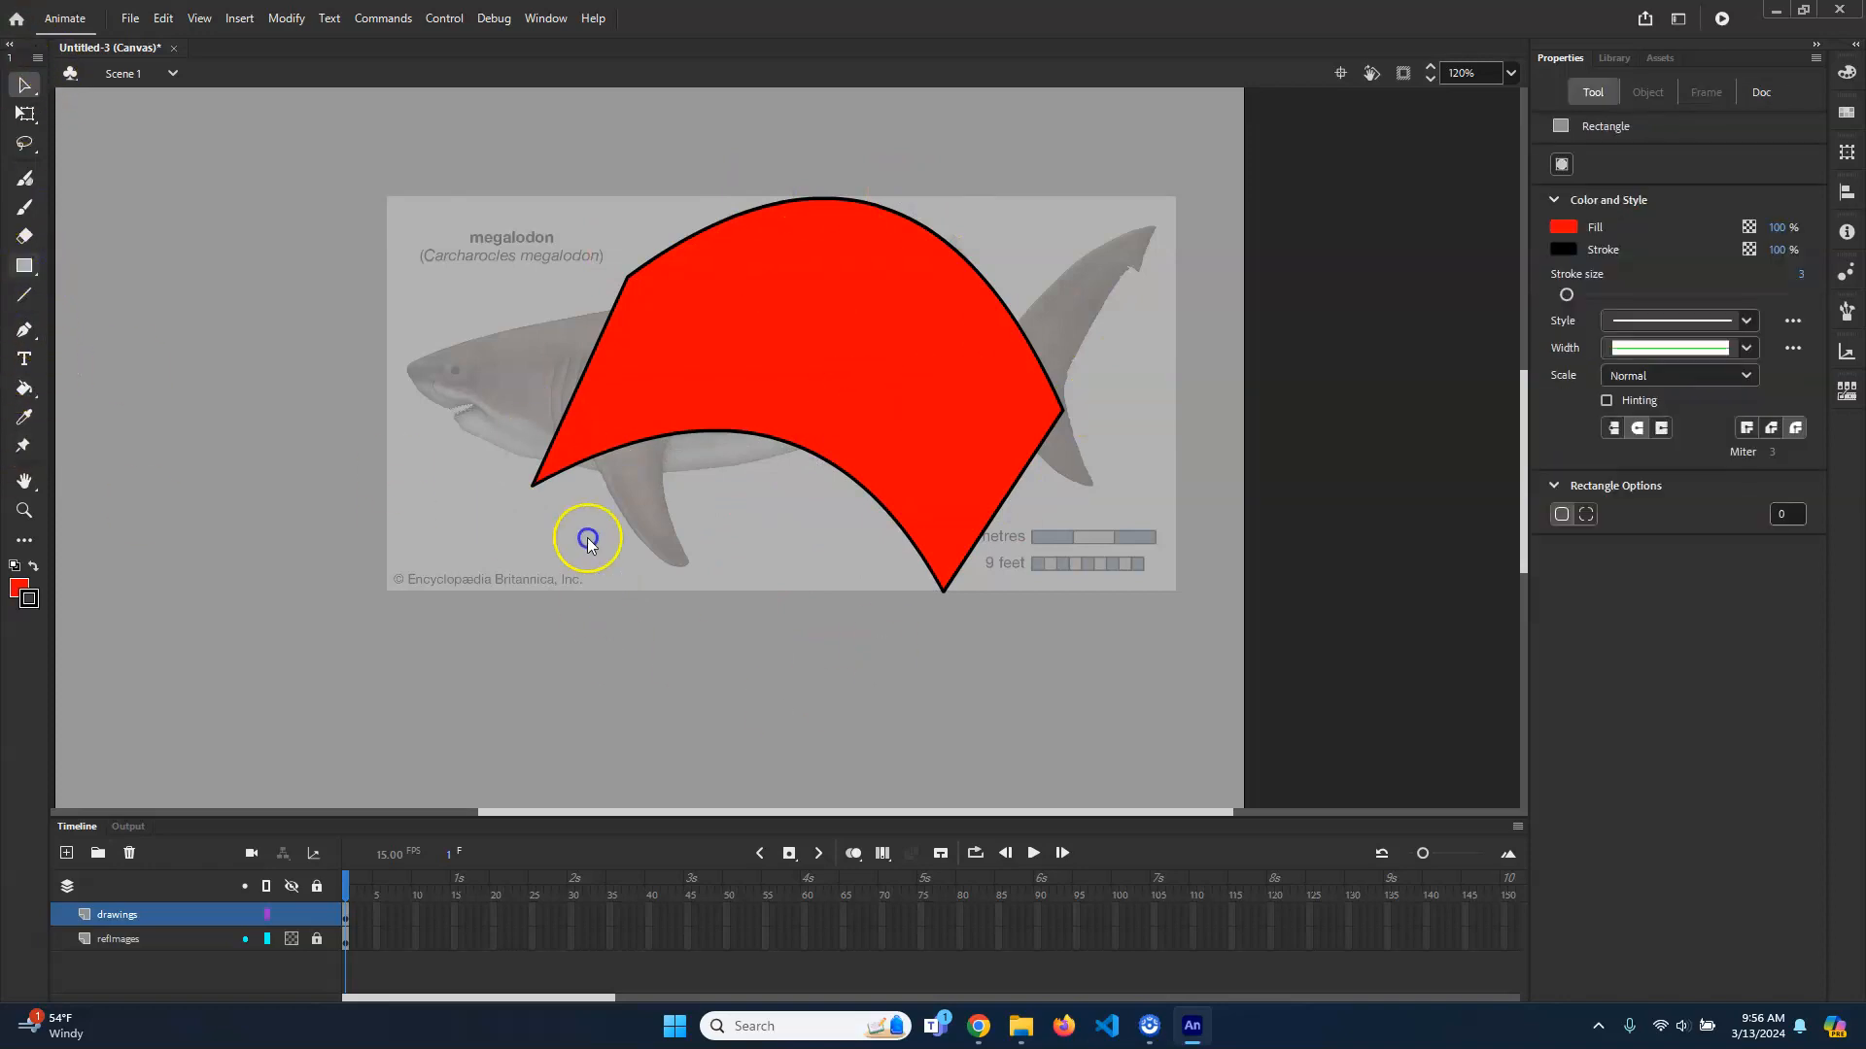
pyautogui.moveTo(374, 659); pyautogui.dragTo(706, 358)
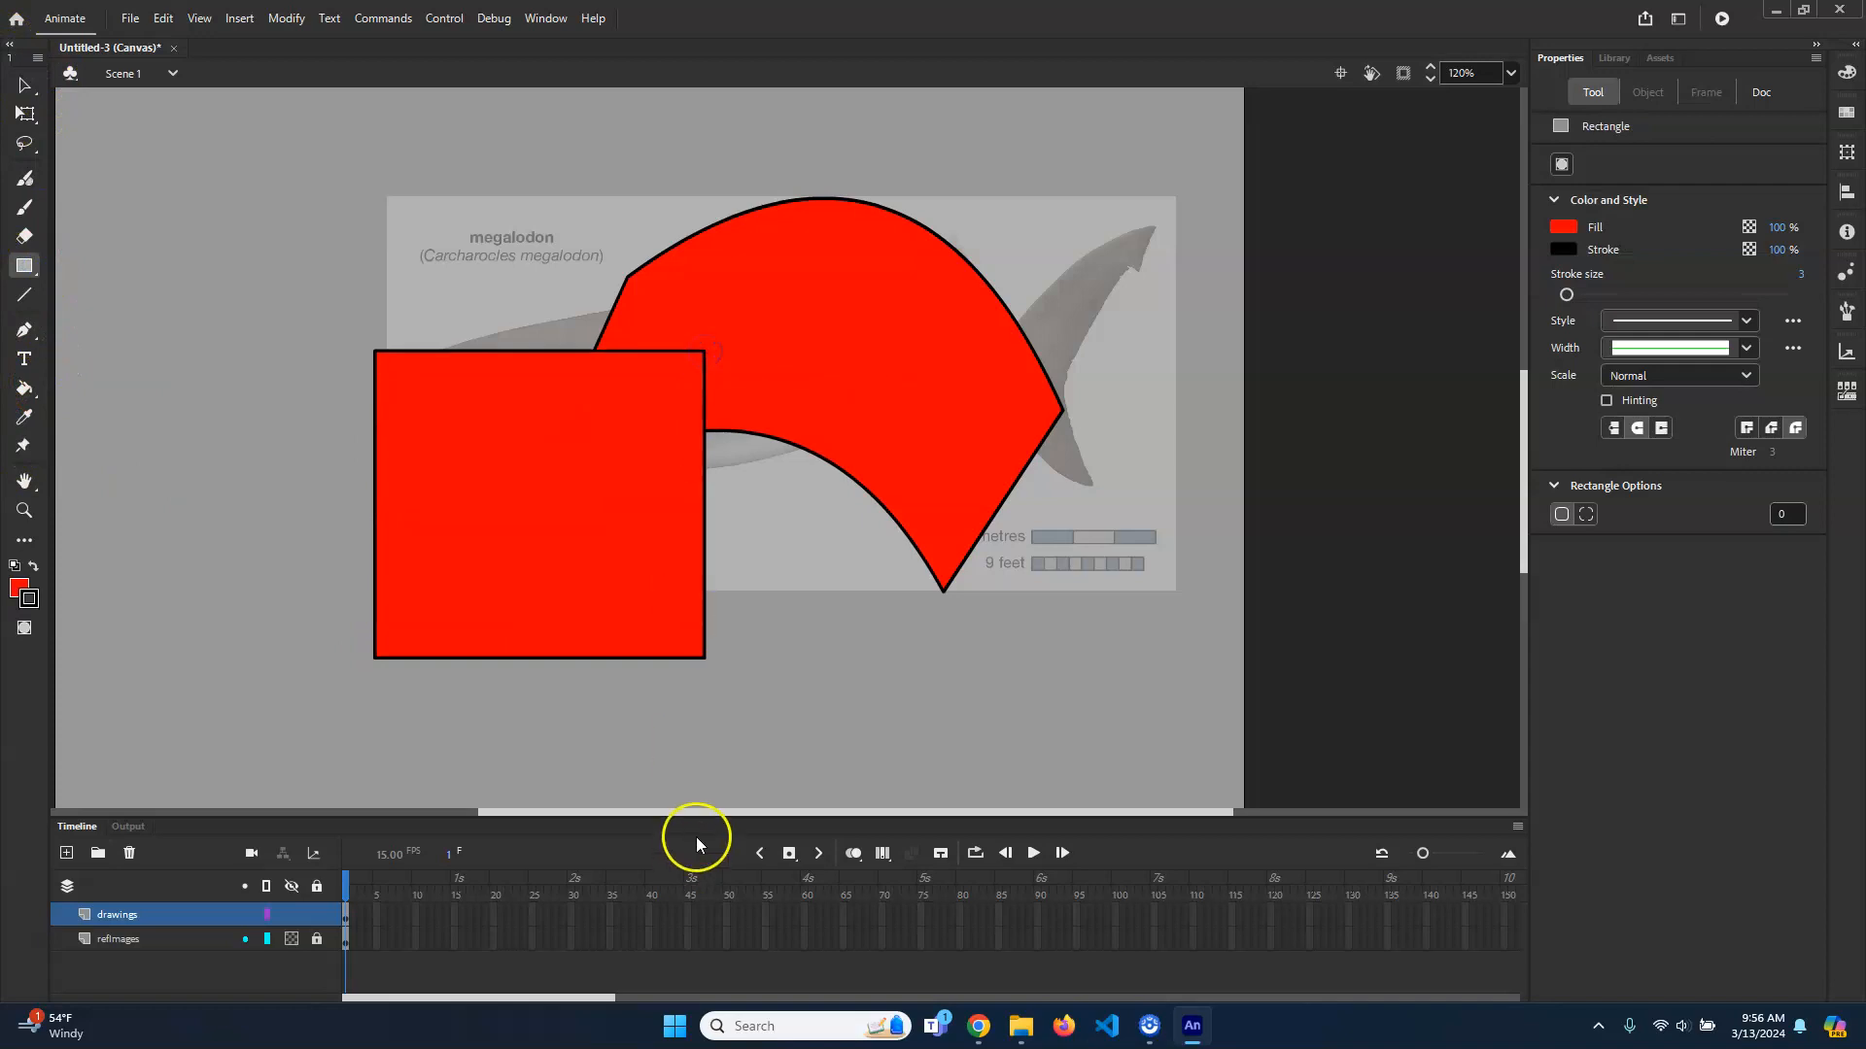
pyautogui.click(26, 85)
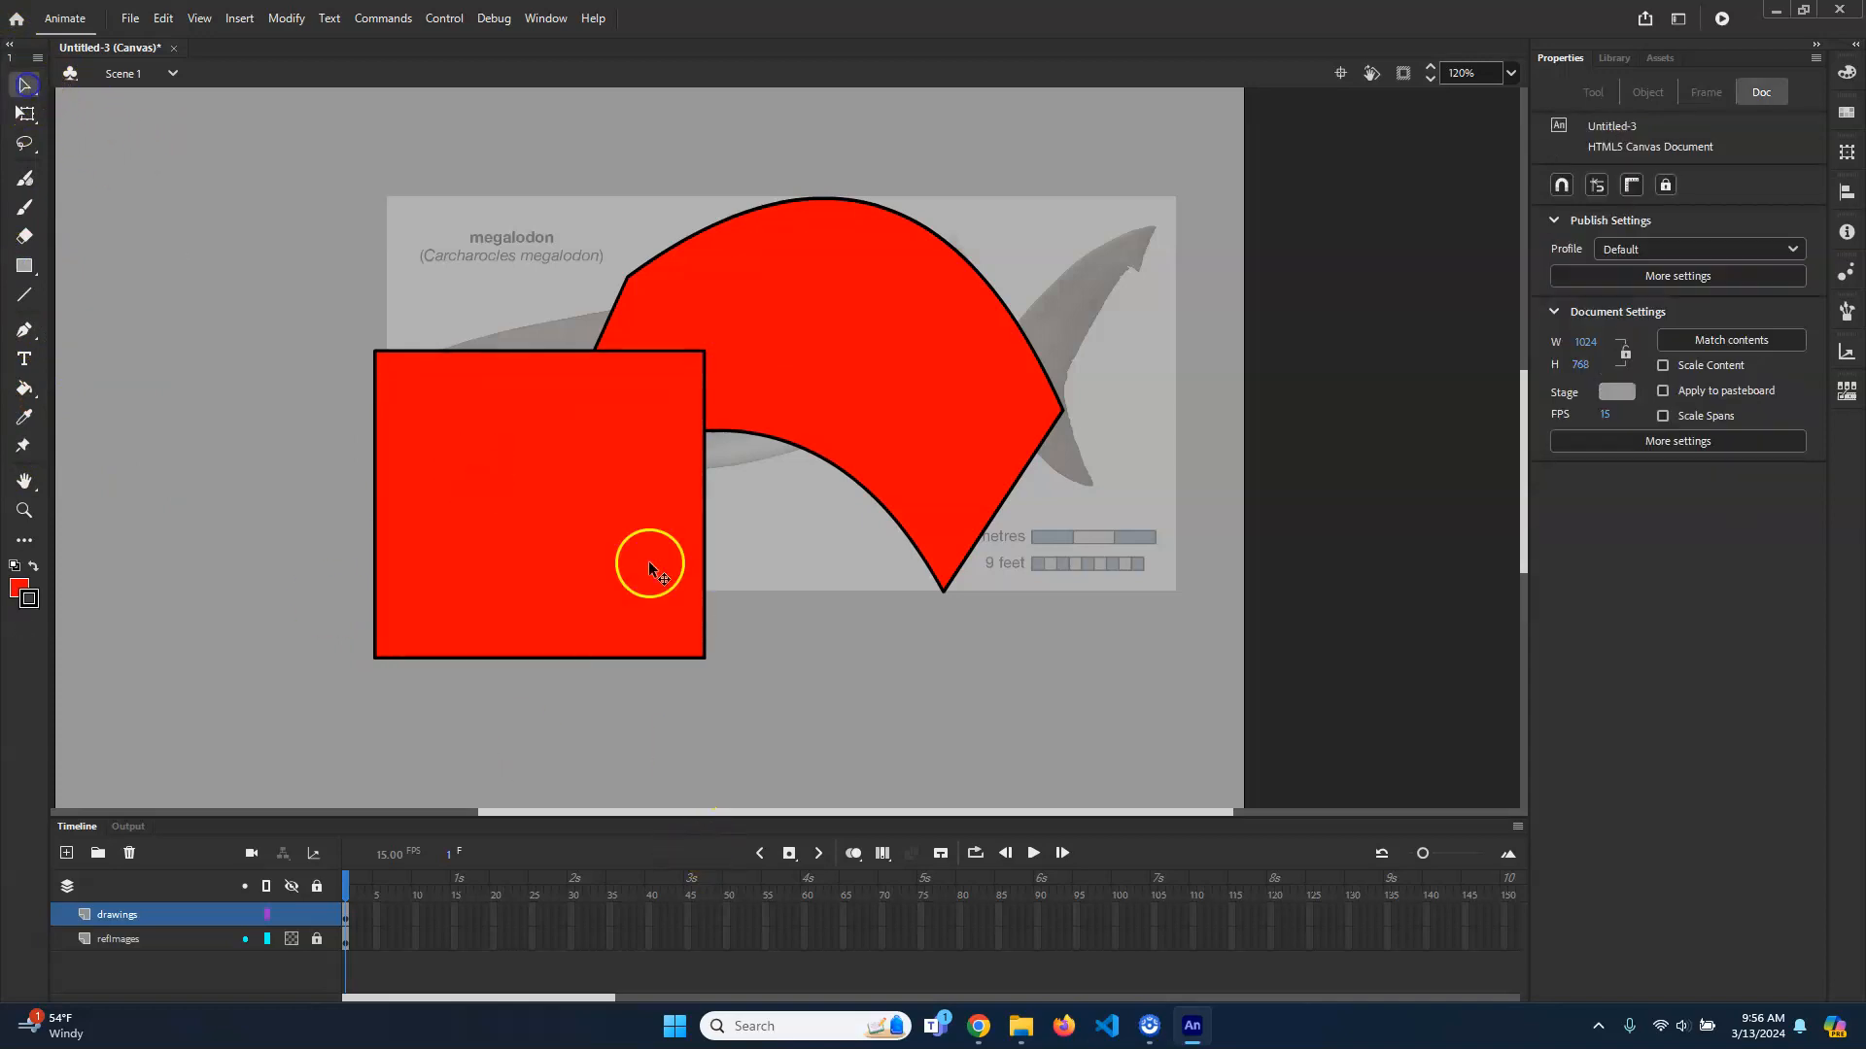
pyautogui.click(603, 464)
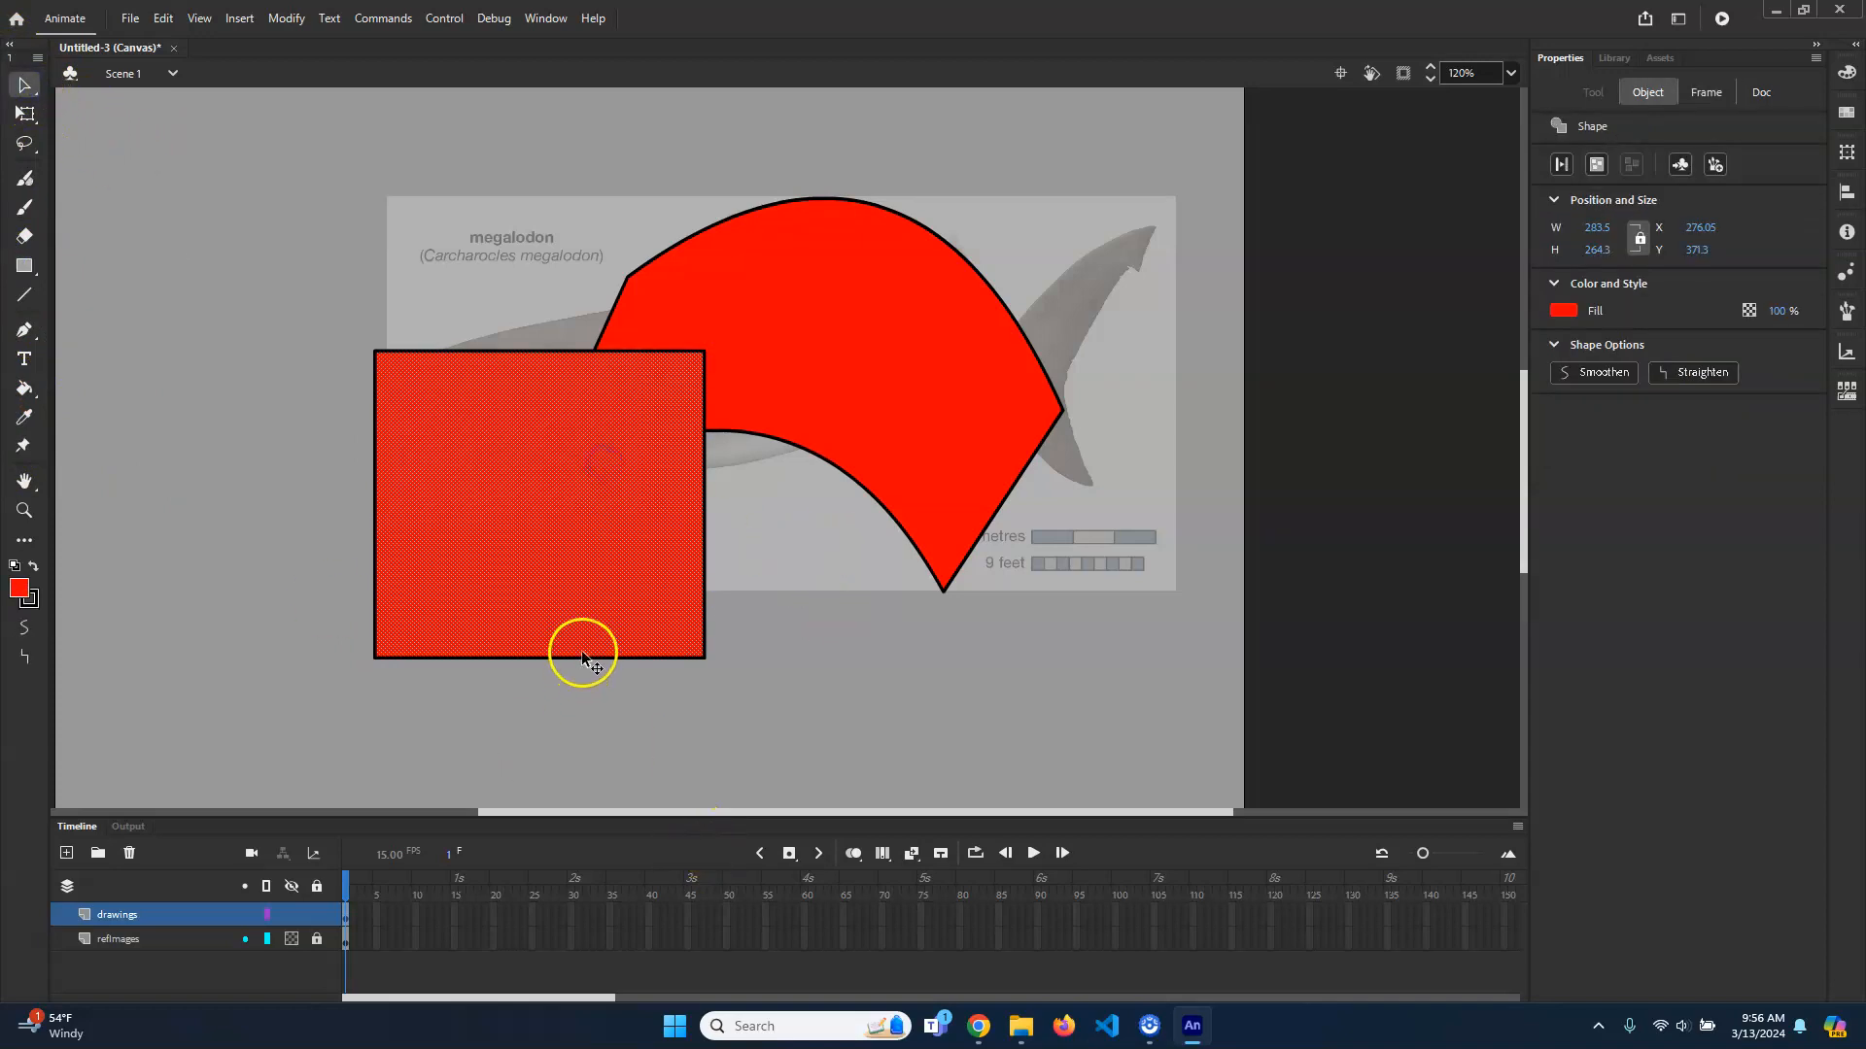
pyautogui.moveTo(578, 483)
pyautogui.mouseDown()
pyautogui.moveTo(421, 434)
pyautogui.moveTo(222, 297)
pyautogui.mouseUp()
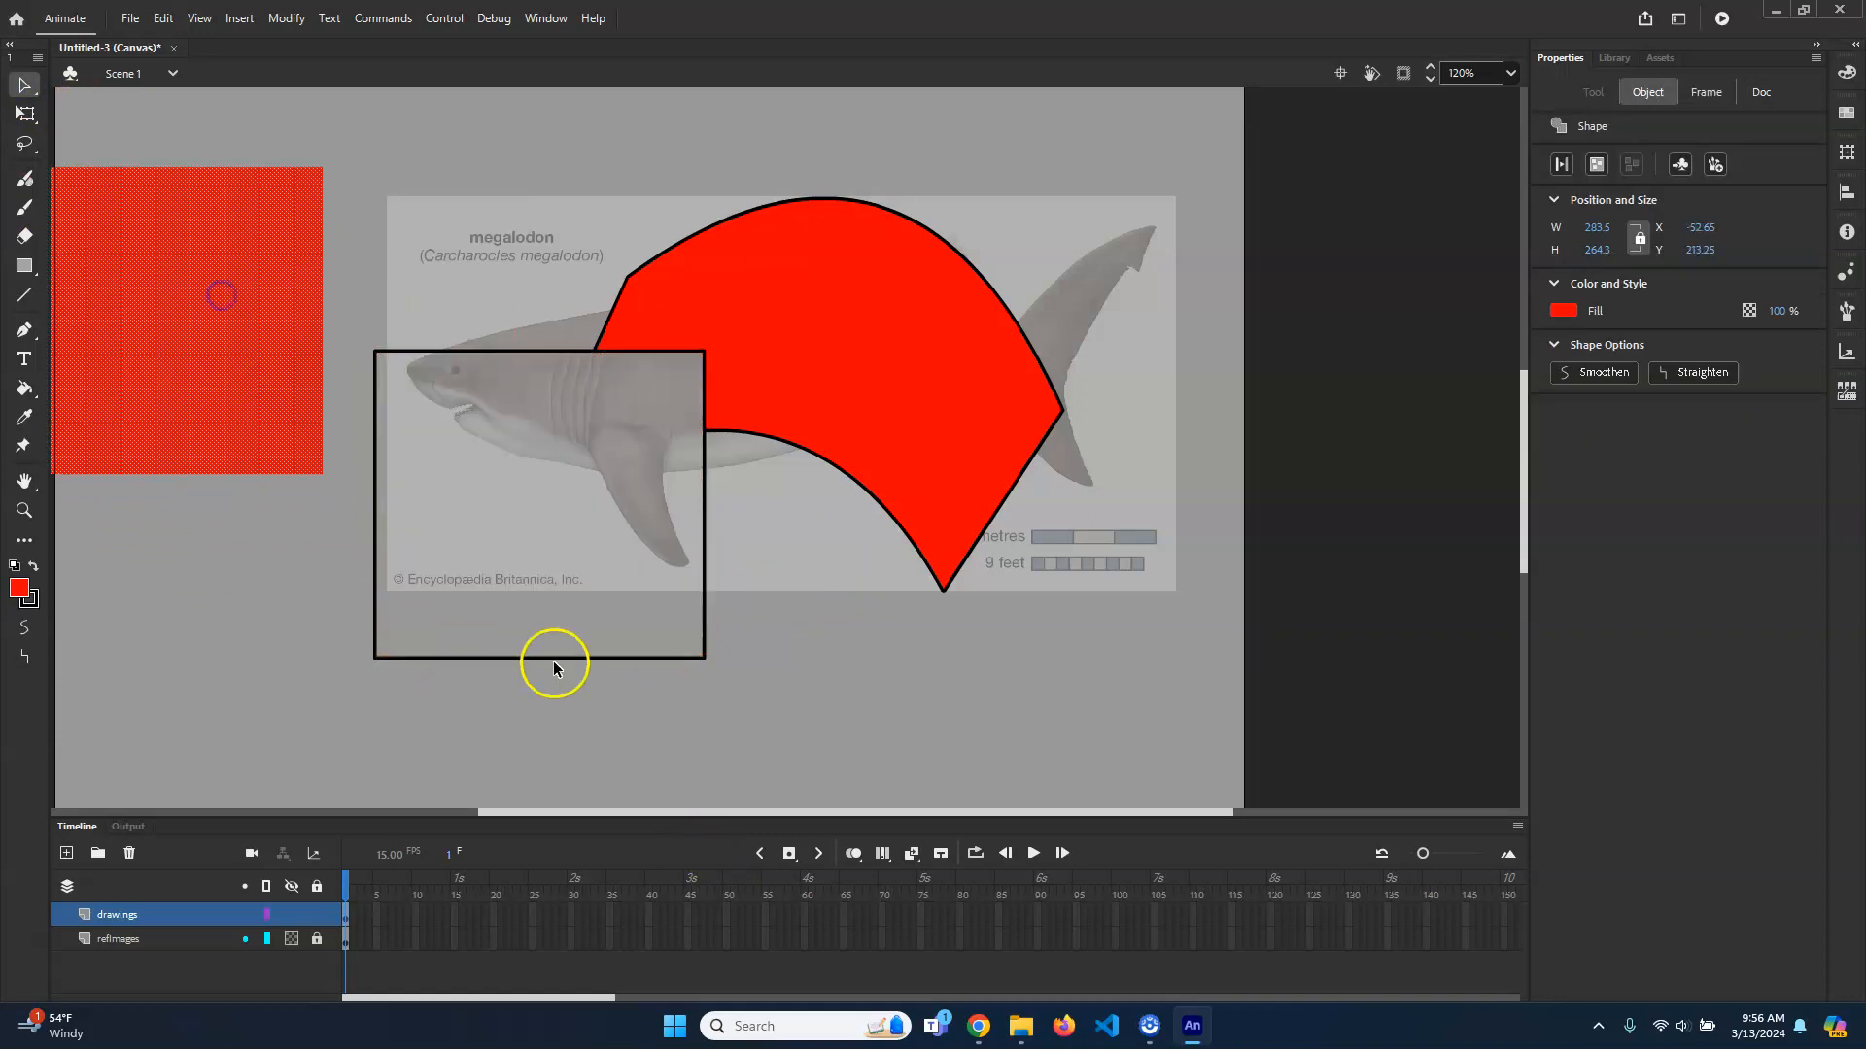
# Step: Select individual stroke segments of the rectangle and curved shape, and the curved shape's fill, to examine how merged shapes split up
pyautogui.click(706, 554)
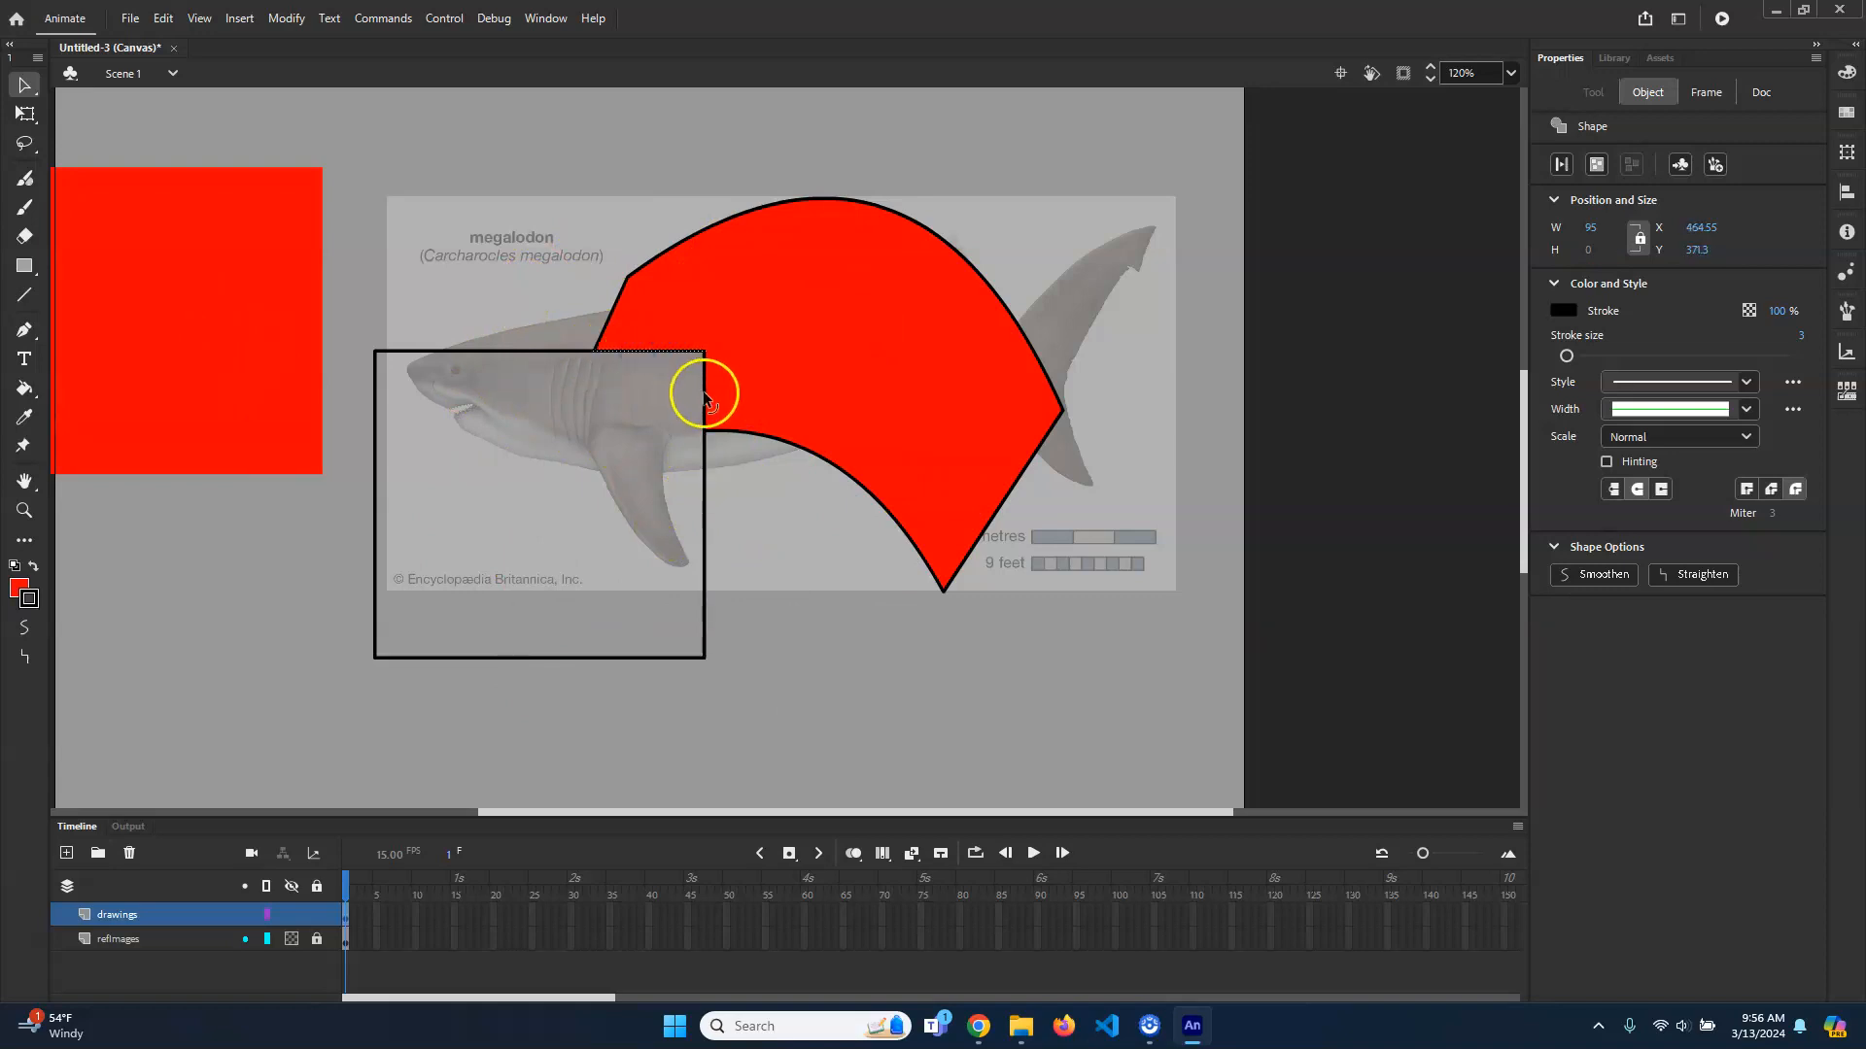
pyautogui.click(703, 553)
pyautogui.click(506, 661)
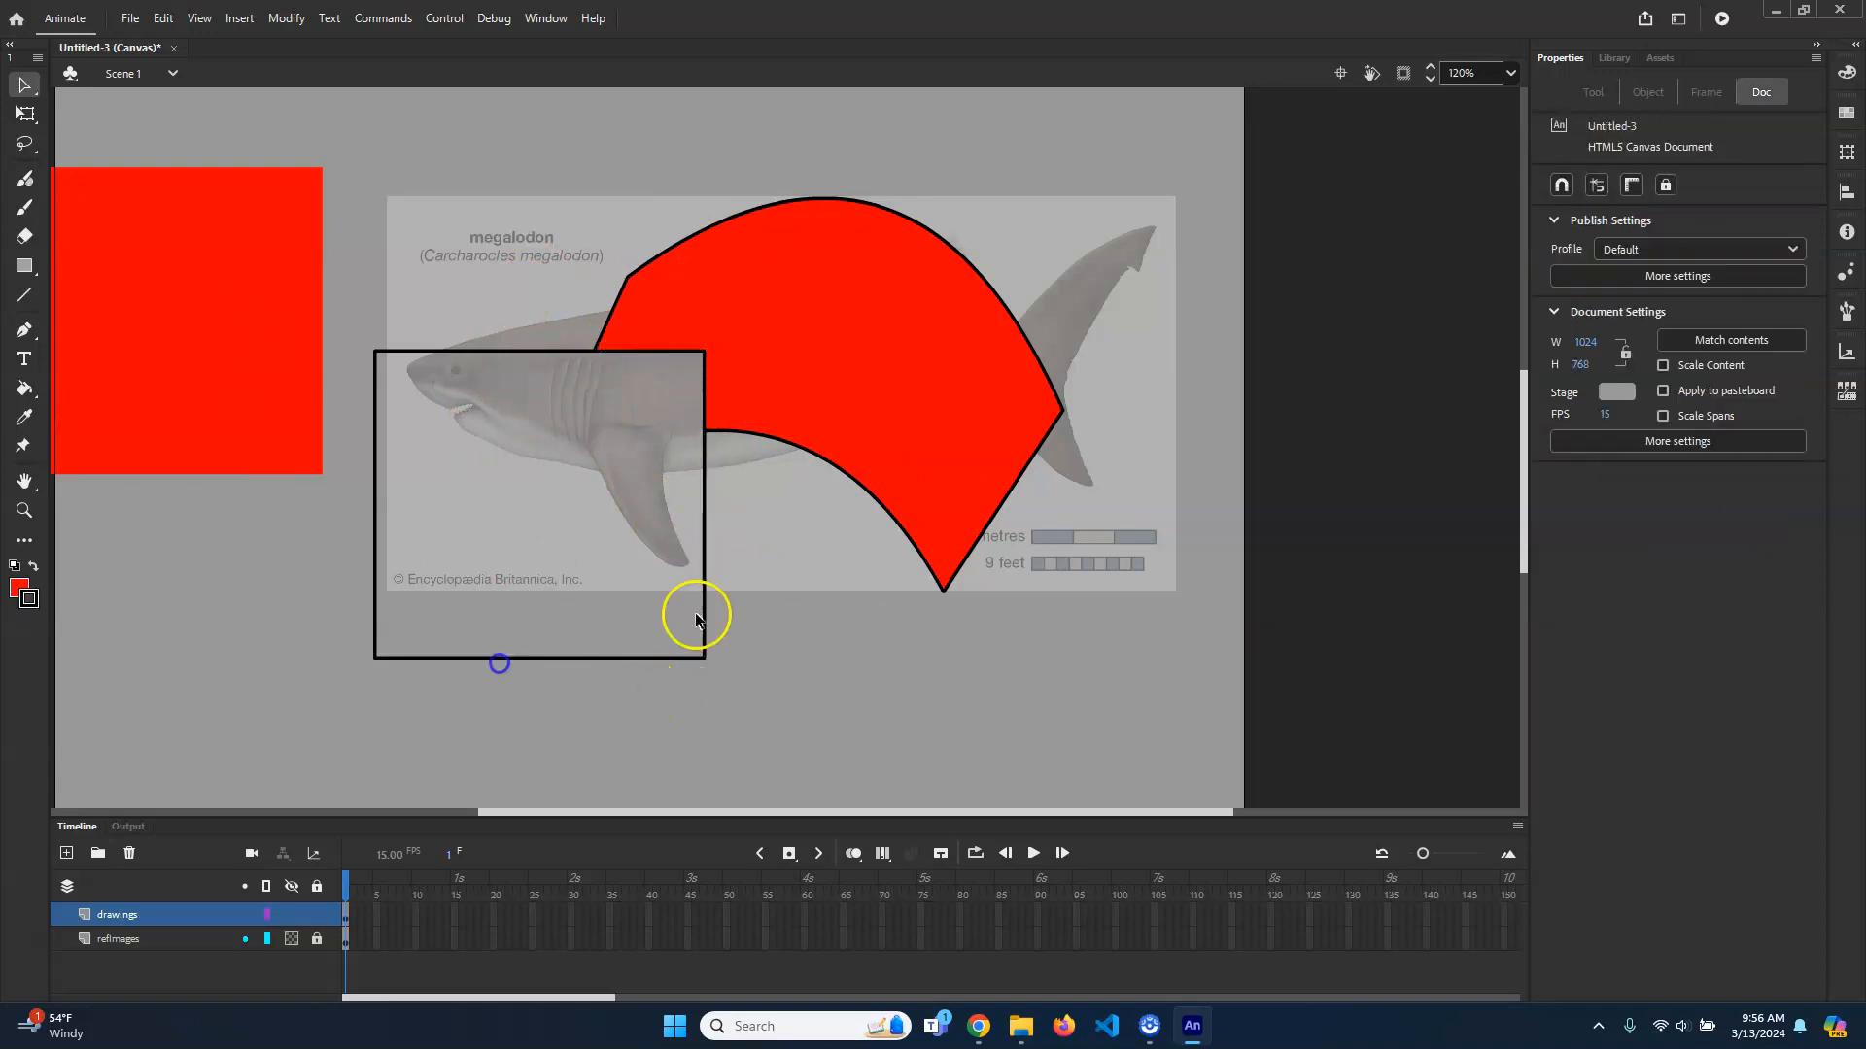
pyautogui.click(829, 461)
pyautogui.click(986, 531)
pyautogui.click(1053, 350)
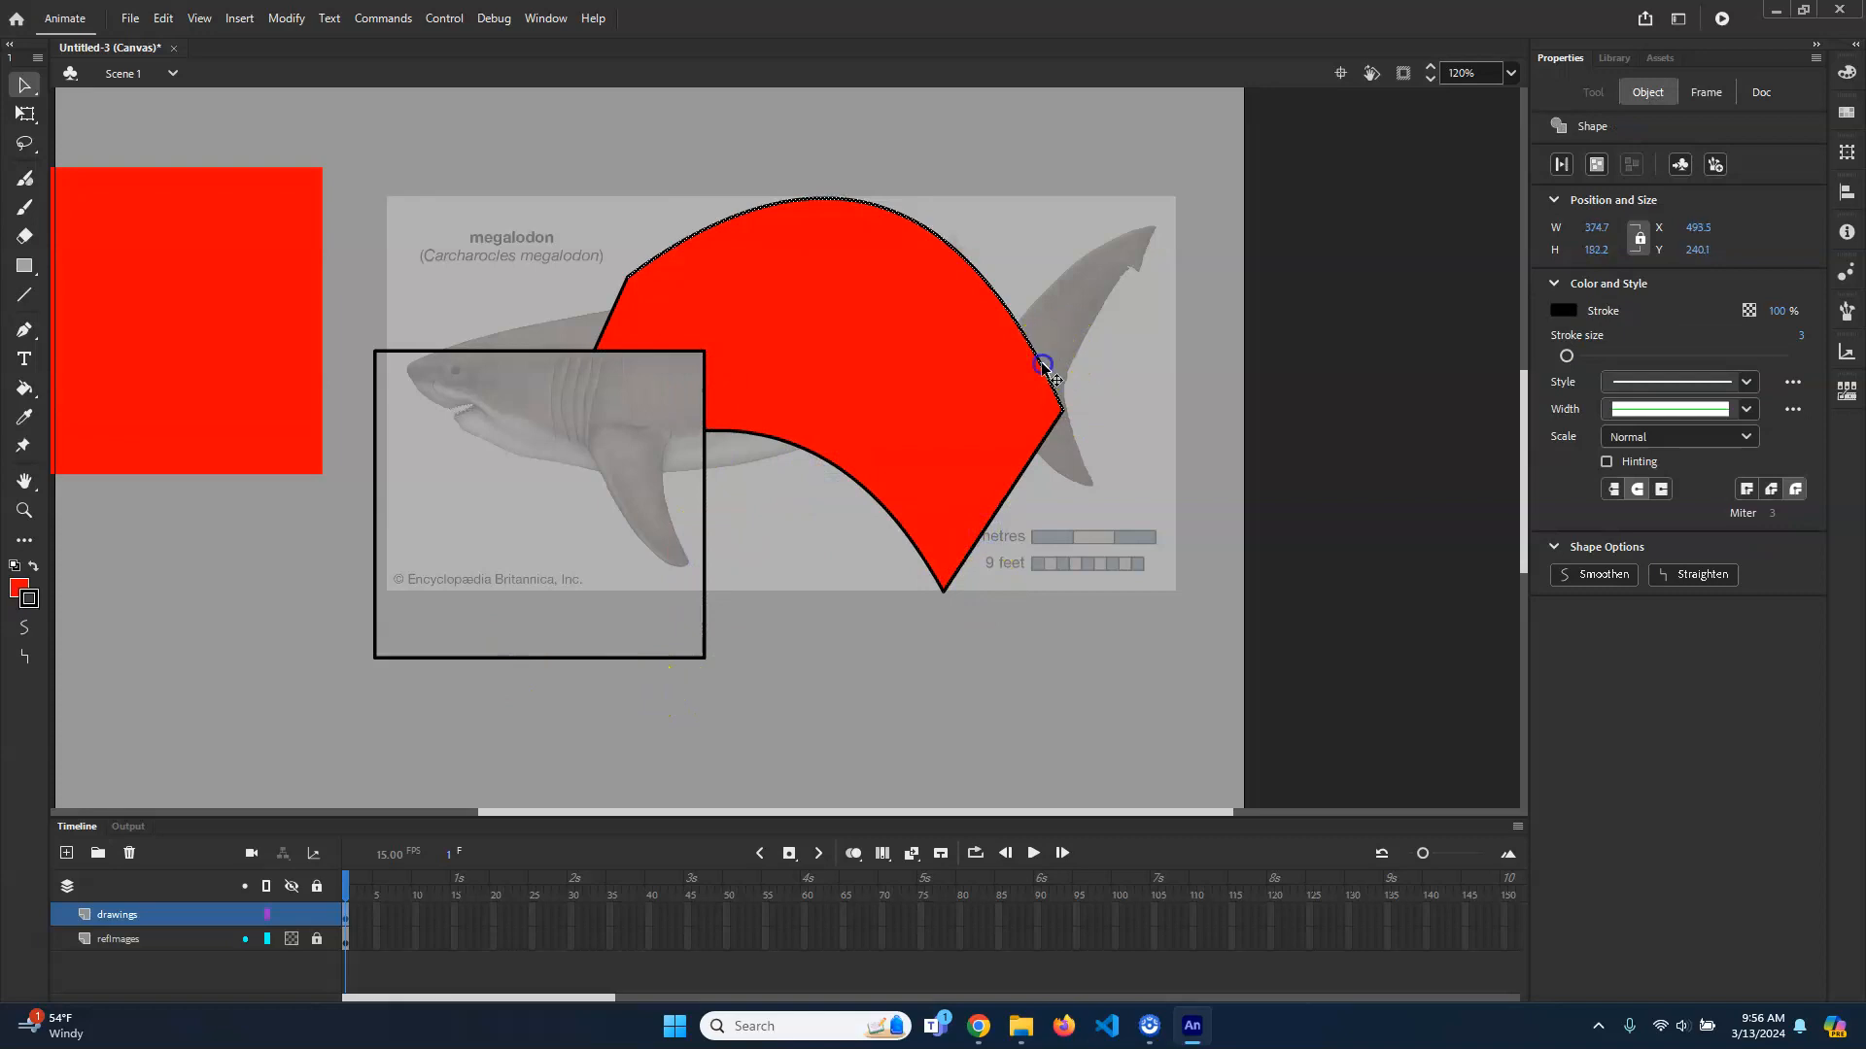
pyautogui.click(882, 347)
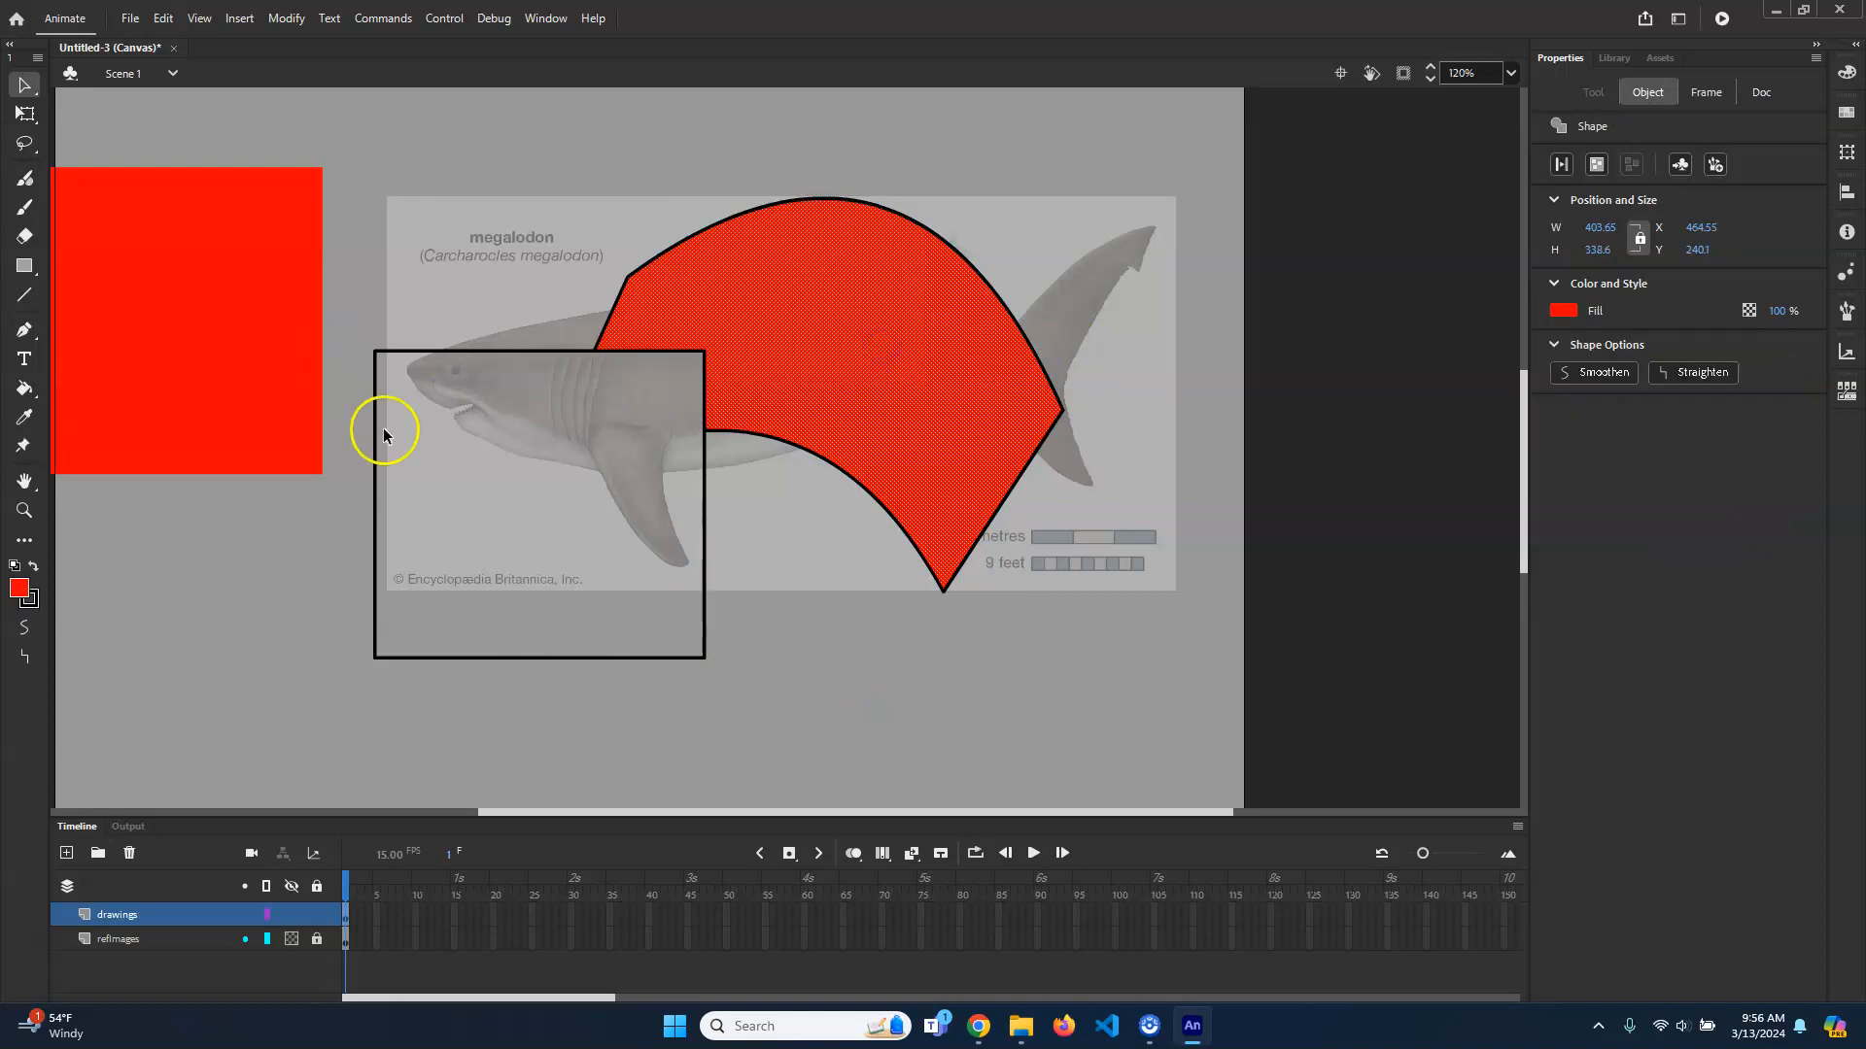
# Step: Undo the recent edits until the second rectangle's fill is back inside its outline over the shark's head
pyautogui.hotkey('ctrl', 'z')
pyautogui.hotkey('ctrl', 'z')
pyautogui.hotkey('ctrl', 'z')
pyautogui.hotkey('ctrl', 'z')
pyautogui.hotkey('ctrl', 'z')
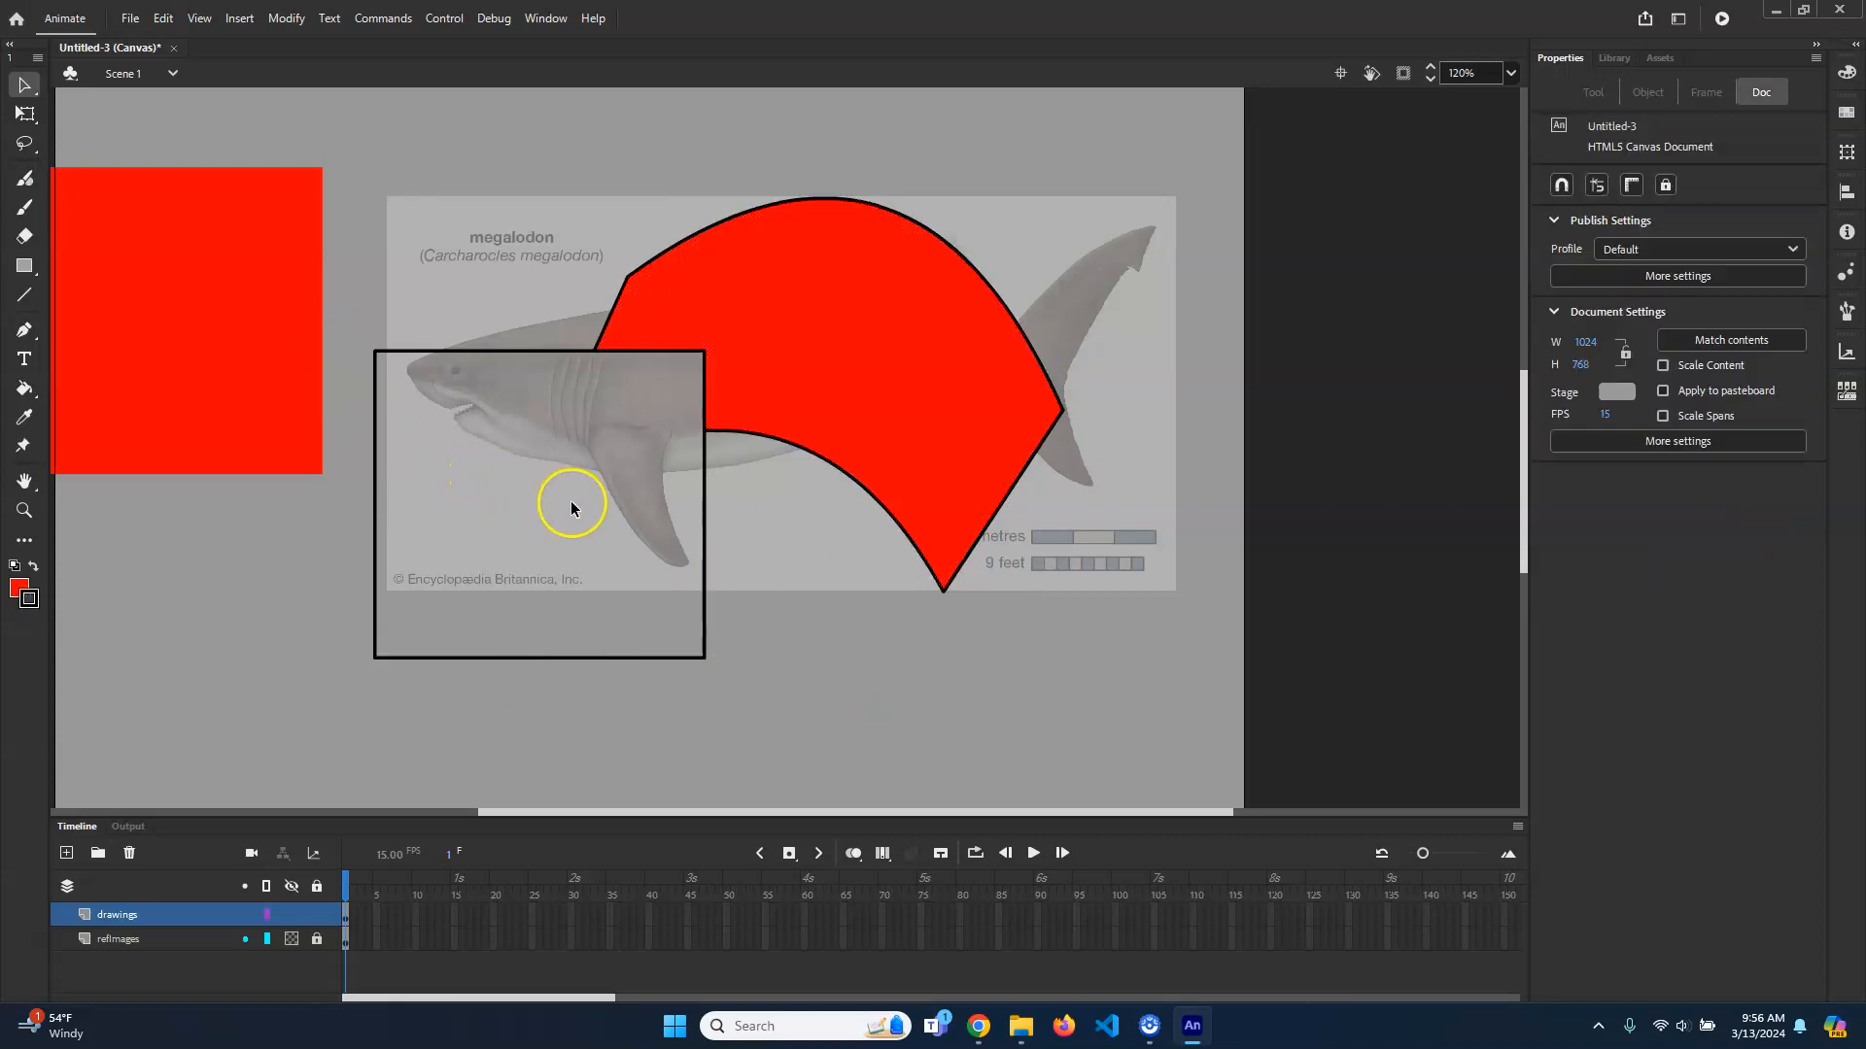
pyautogui.hotkey('ctrl', 'z')
pyautogui.hotkey('ctrl', 'z')
pyautogui.hotkey('ctrl', 'z')
pyautogui.hotkey('ctrl', 'z')
pyautogui.hotkey('ctrl', 'z')
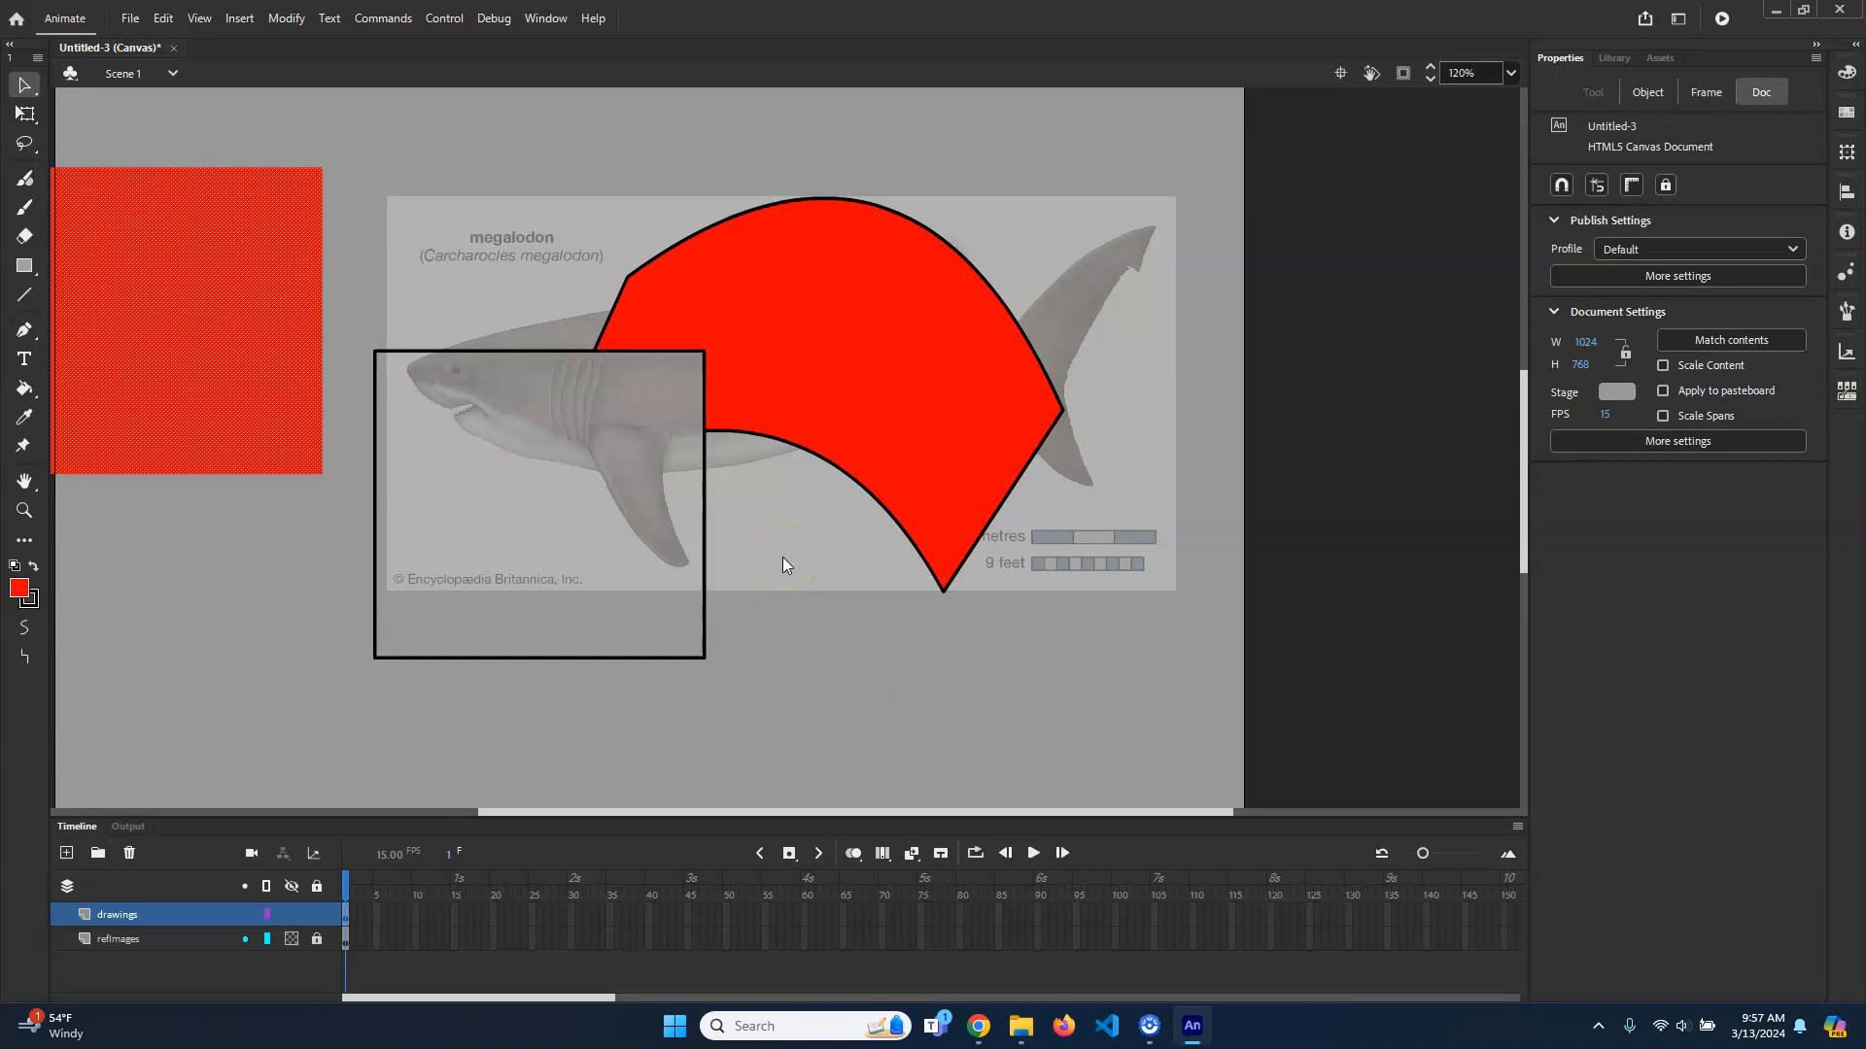
# Step: Move the square with its outline off the curved shape toward the left, and pull the notch's lower corner down below the image
pyautogui.doubleClick(544, 505)
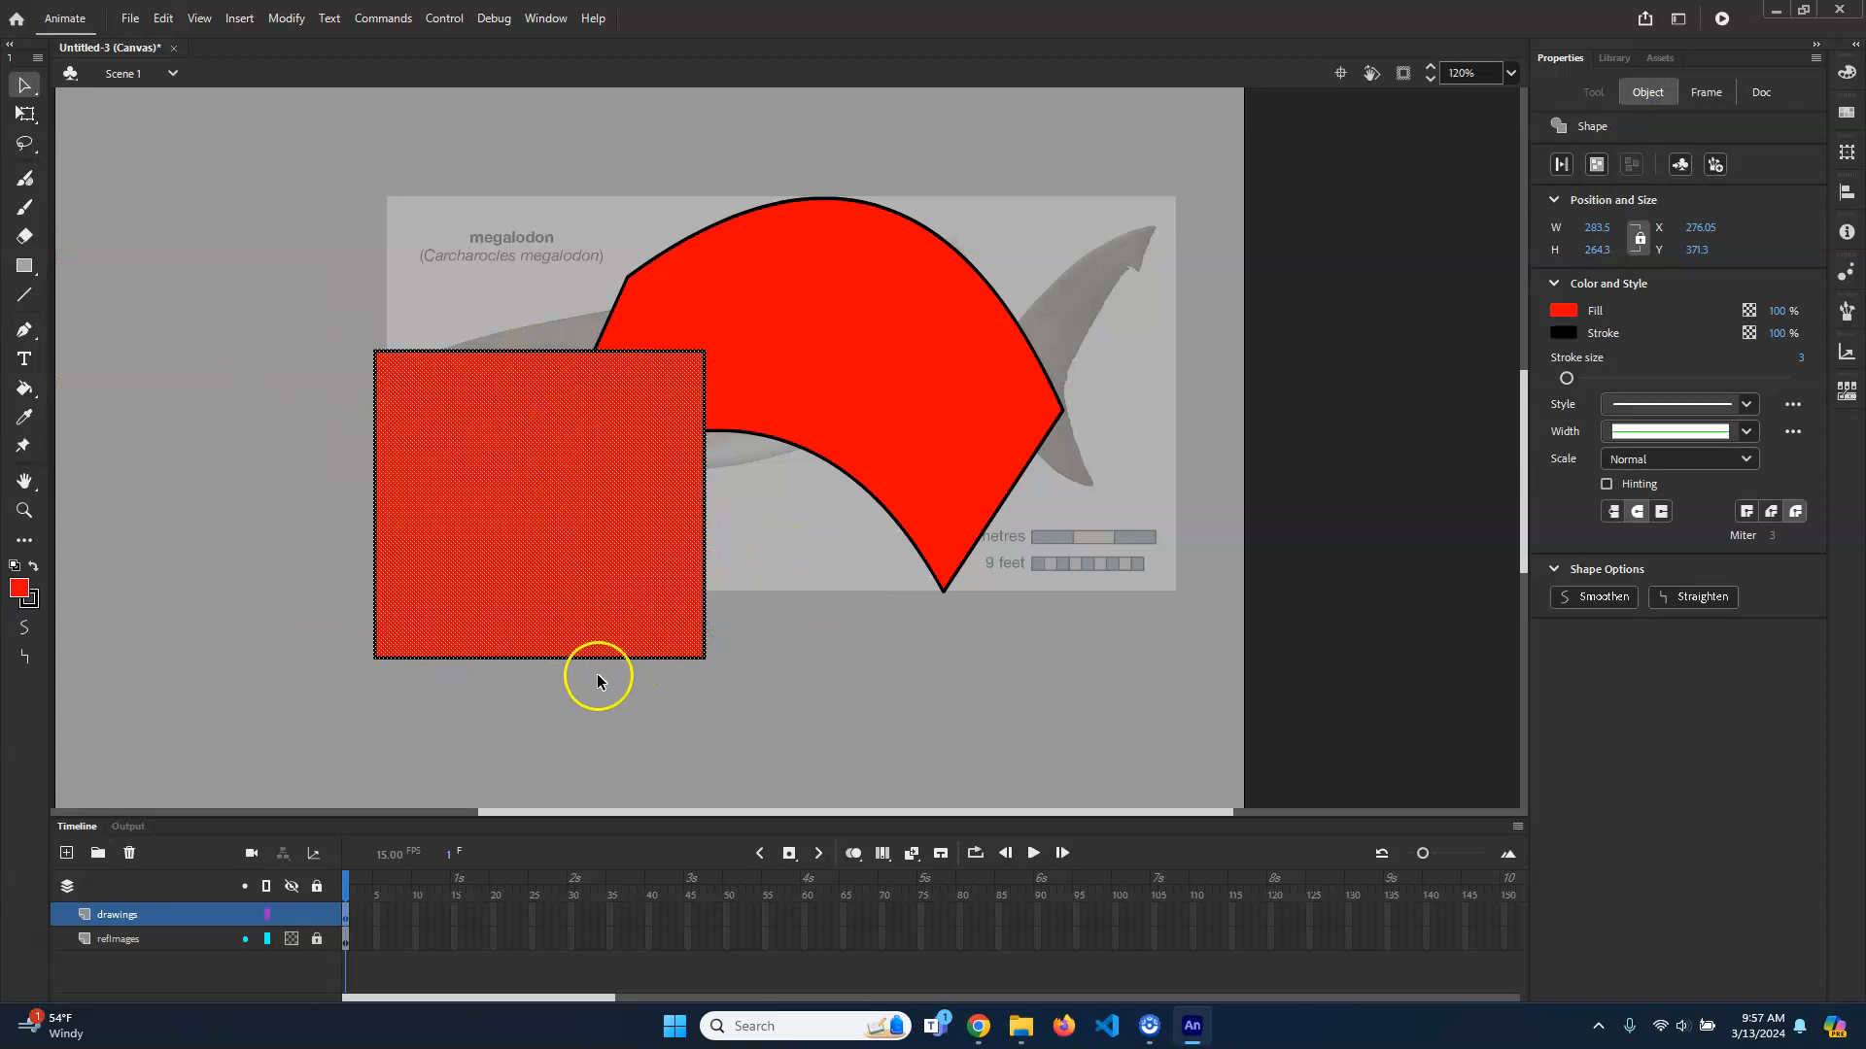
pyautogui.moveTo(628, 525); pyautogui.dragTo(373, 438)
pyautogui.click(688, 629)
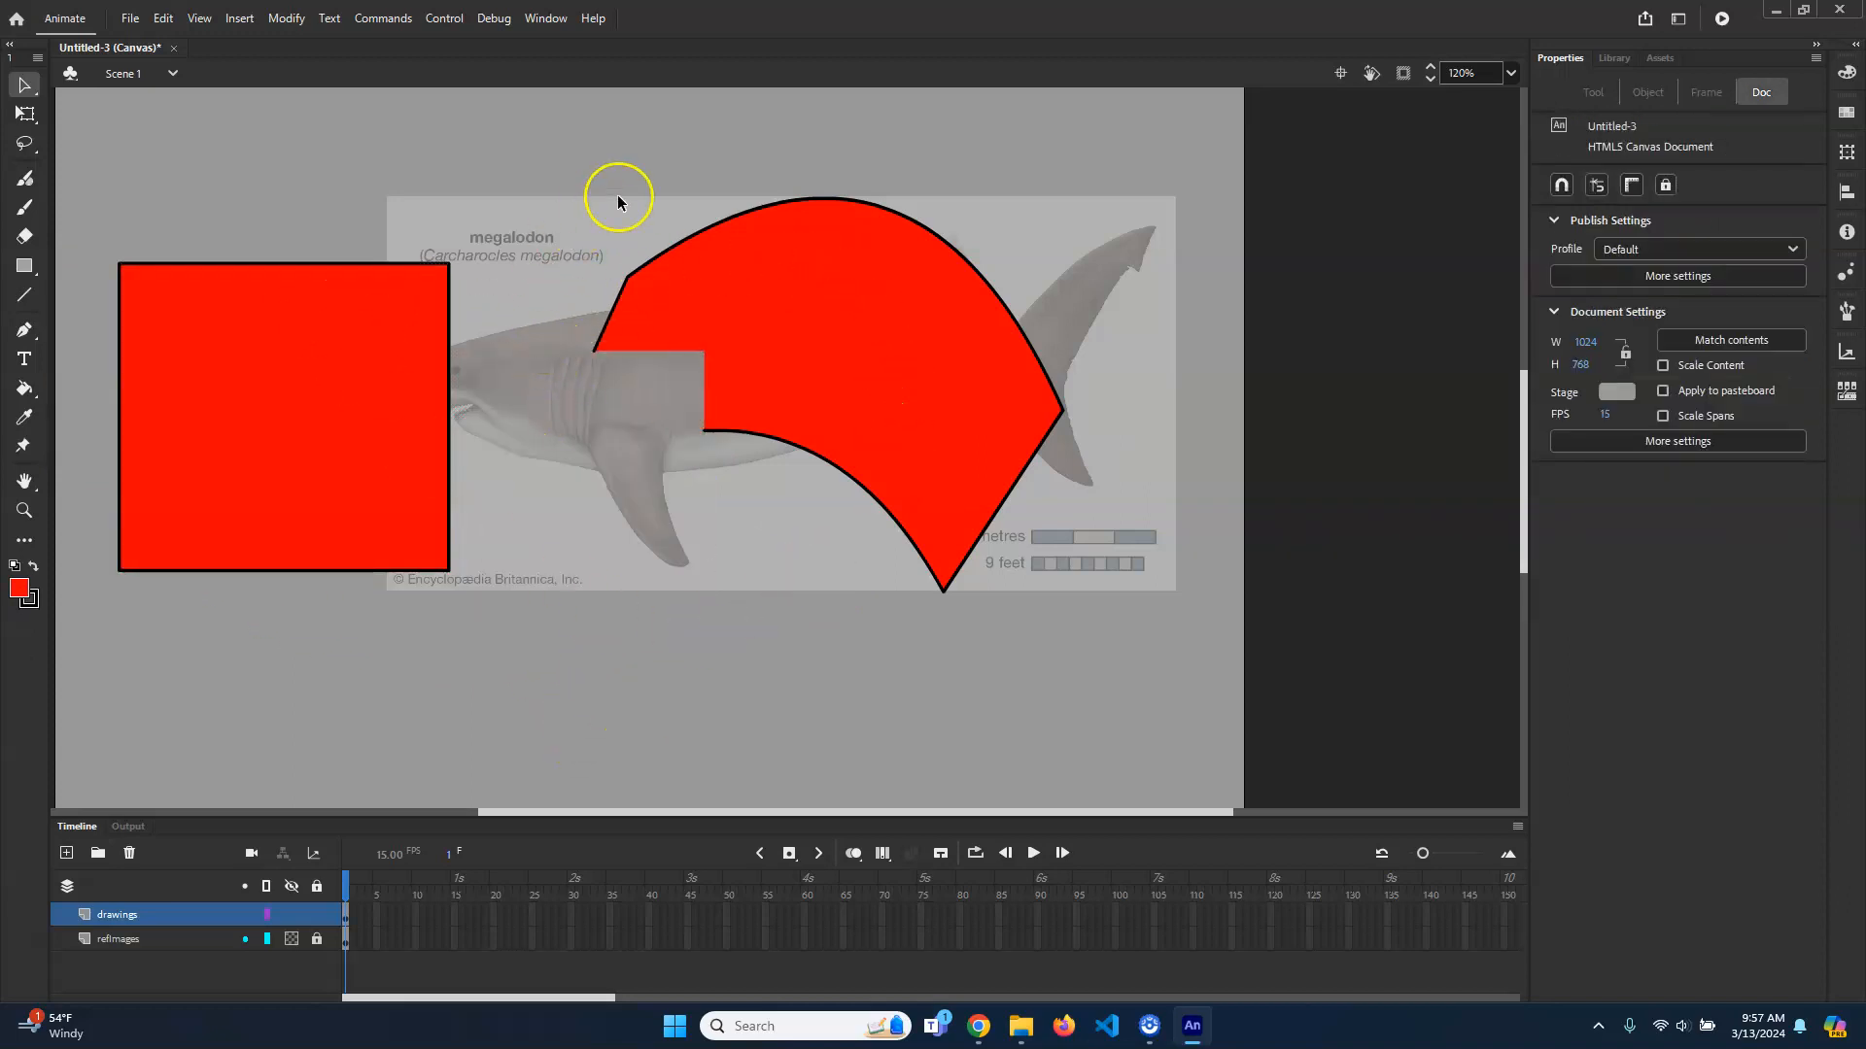
pyautogui.moveTo(705, 430); pyautogui.dragTo(761, 667)
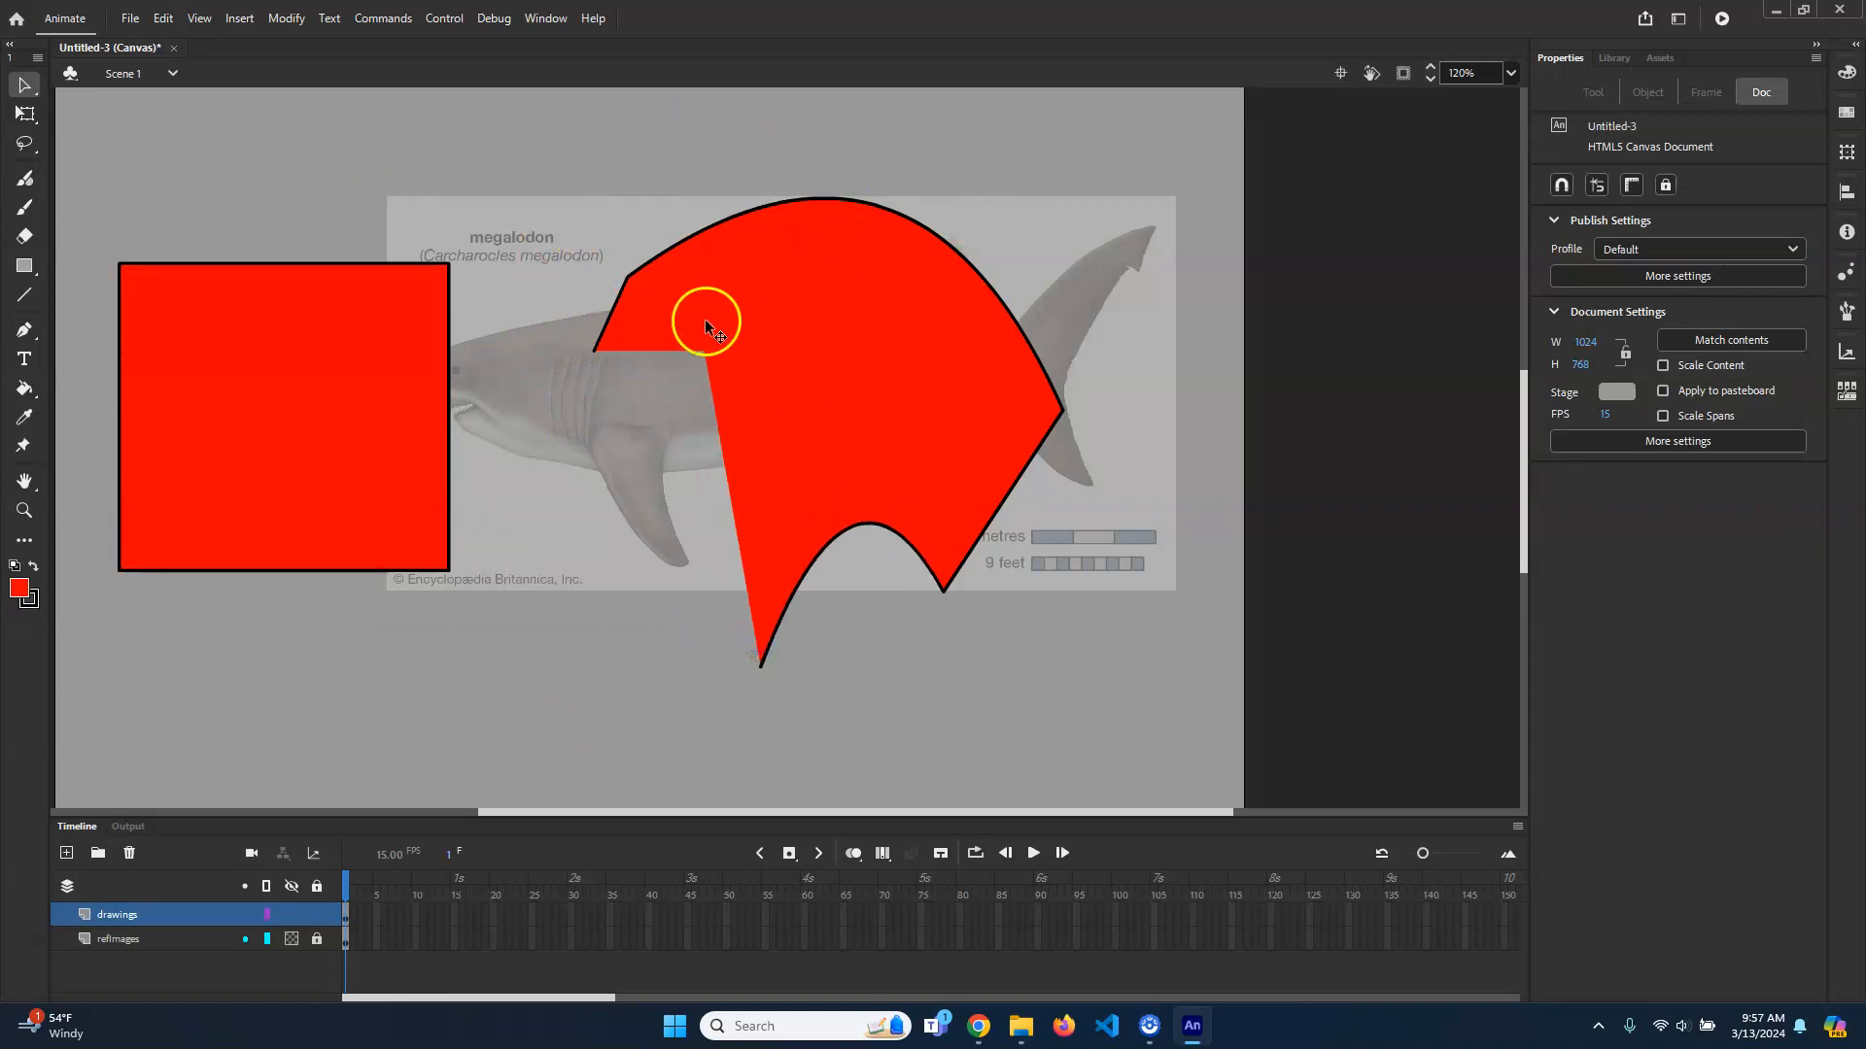
# Step: Delete the red square's right outline edge and move the square back over the curved shape to merge them
pyautogui.click(449, 345)
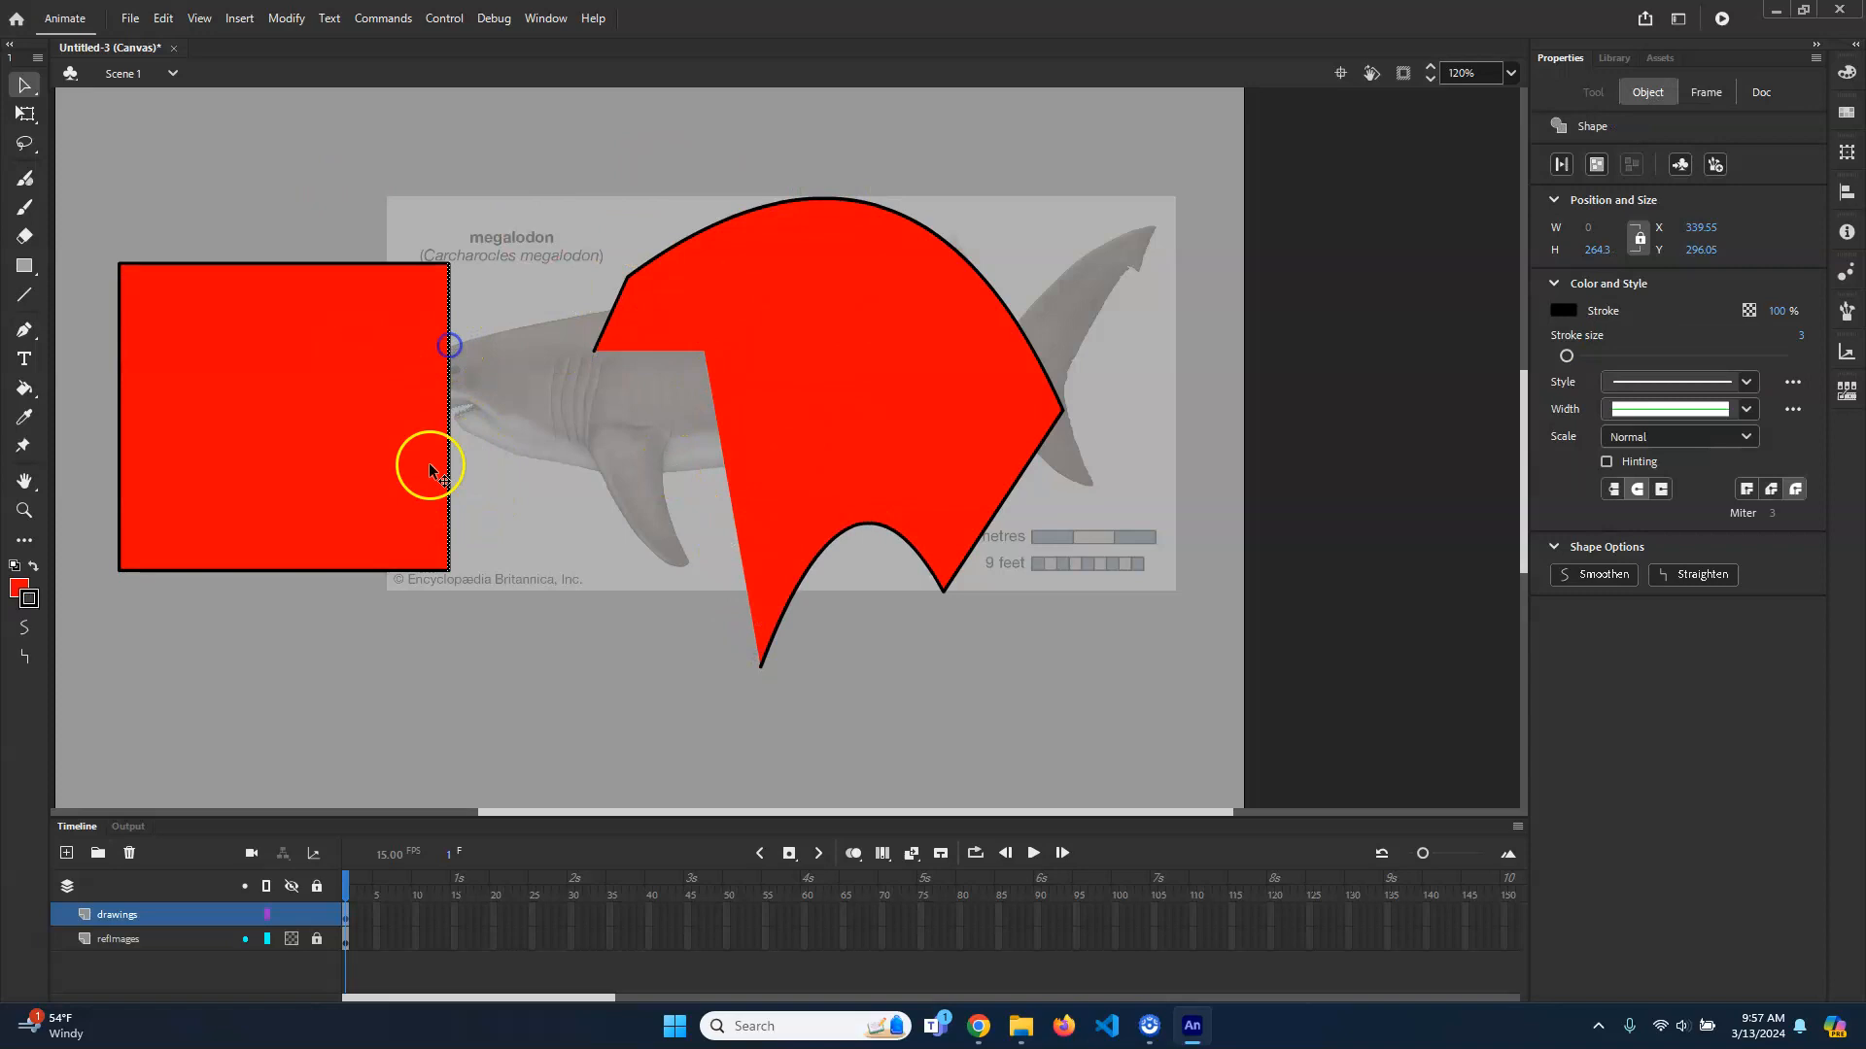
pyautogui.click(419, 625)
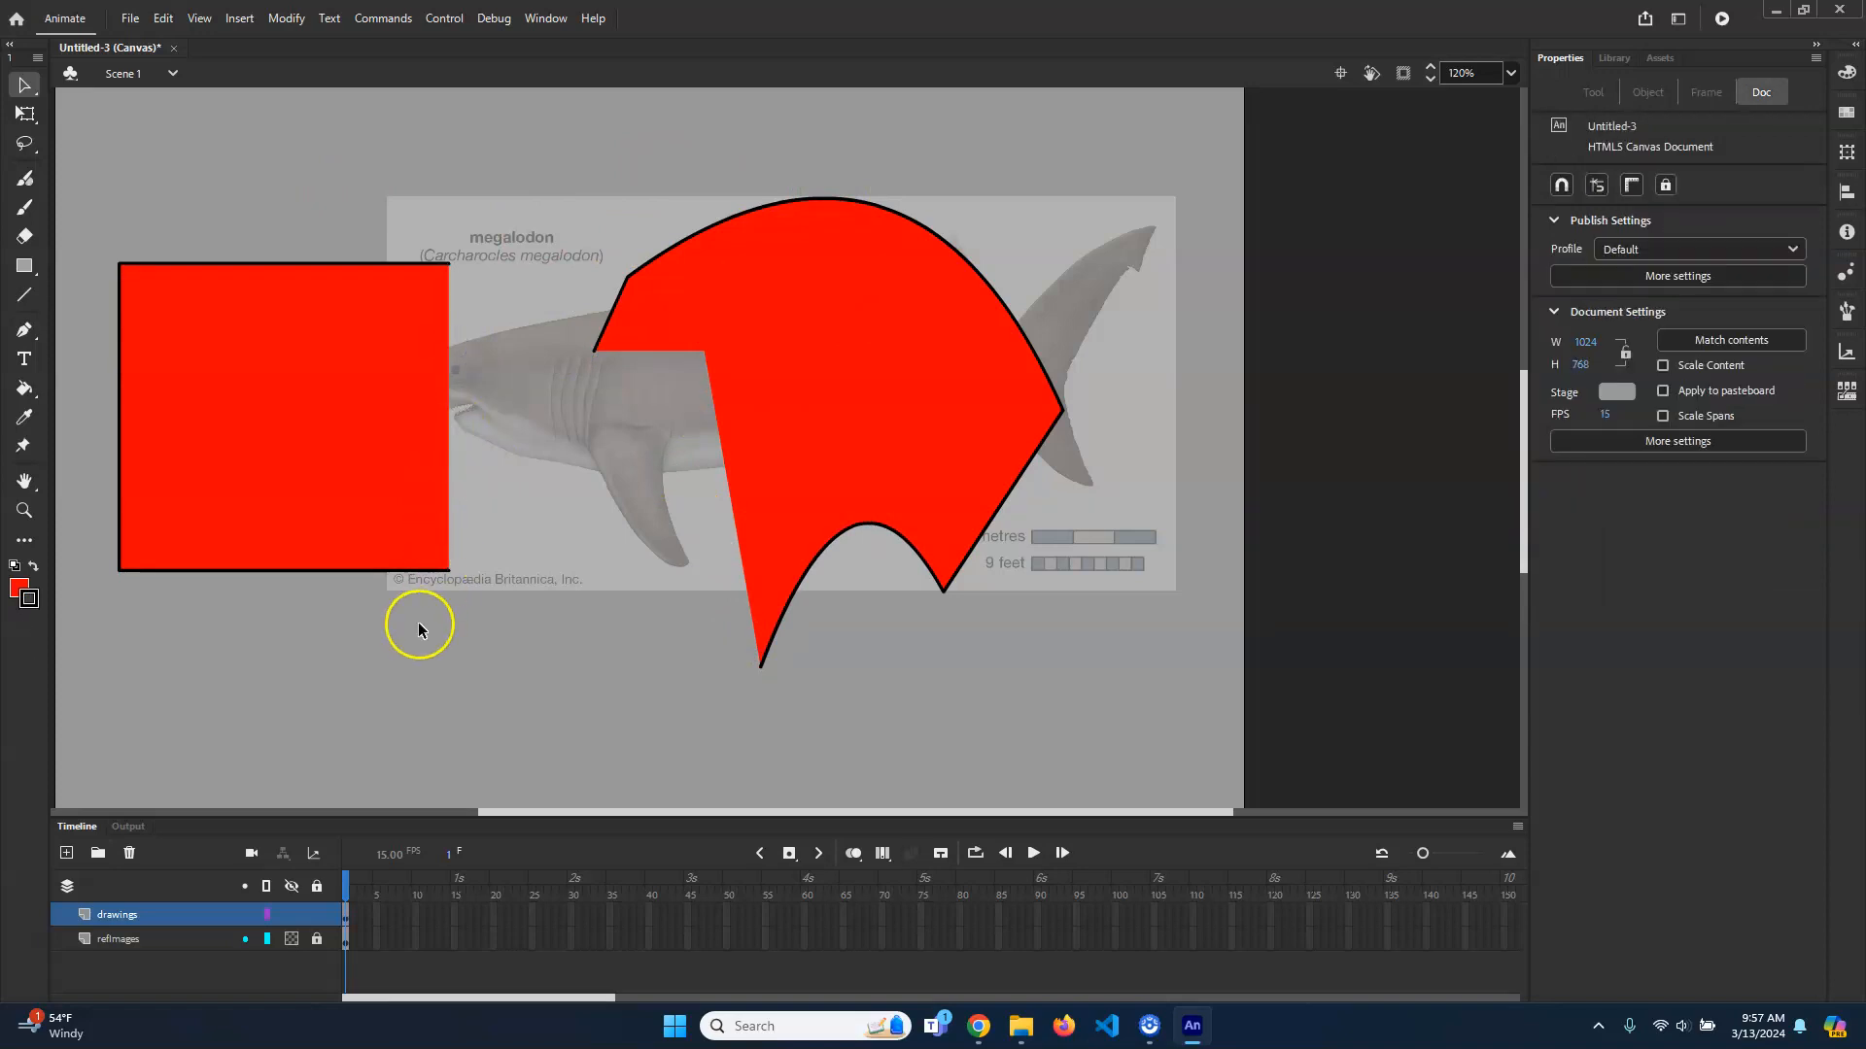
pyautogui.doubleClick(321, 391)
pyautogui.moveTo(292, 374)
pyautogui.mouseDown()
pyautogui.moveTo(586, 450)
pyautogui.moveTo(629, 399)
pyautogui.mouseUp()
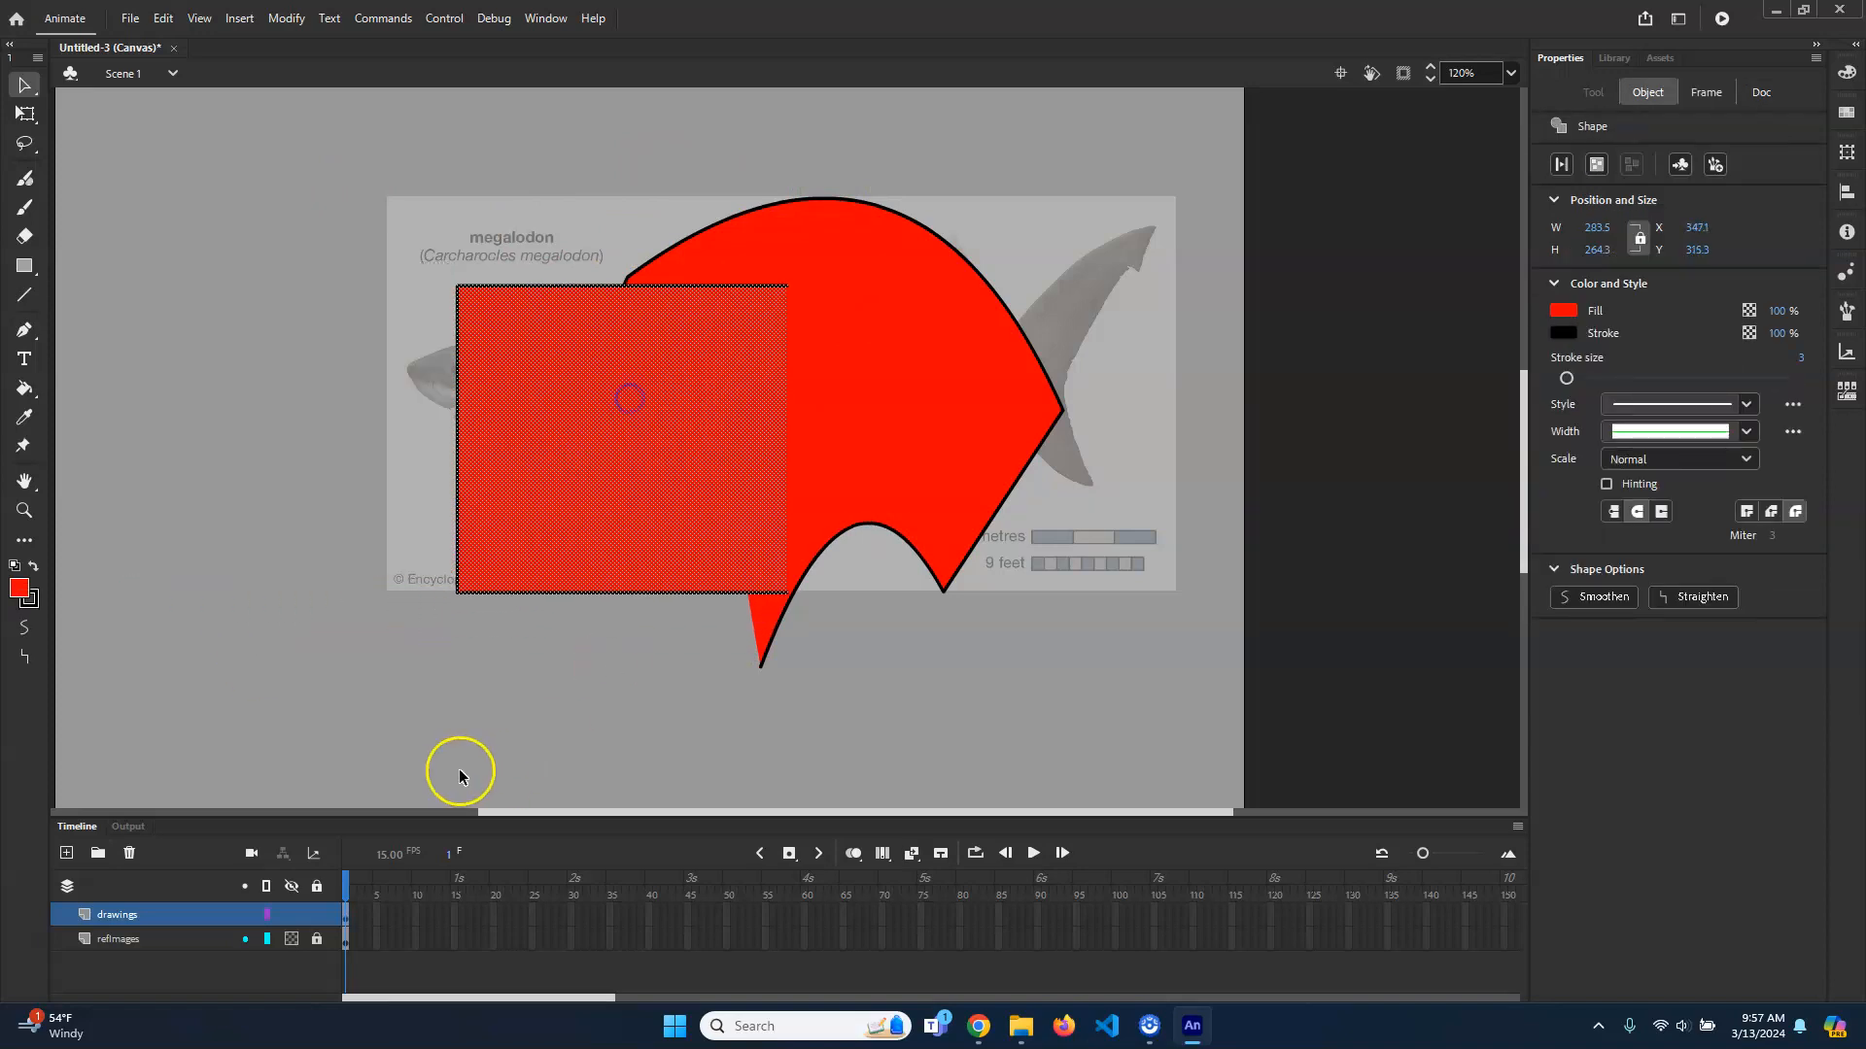
pyautogui.click(460, 774)
# Step: Pull the merged shape's bottom edge down to a point below the image, and delete the stroke crossing its upper fill
pyautogui.click(637, 594)
pyautogui.click(727, 622)
pyautogui.moveTo(750, 597); pyautogui.dragTo(620, 768)
pyautogui.click(765, 288)
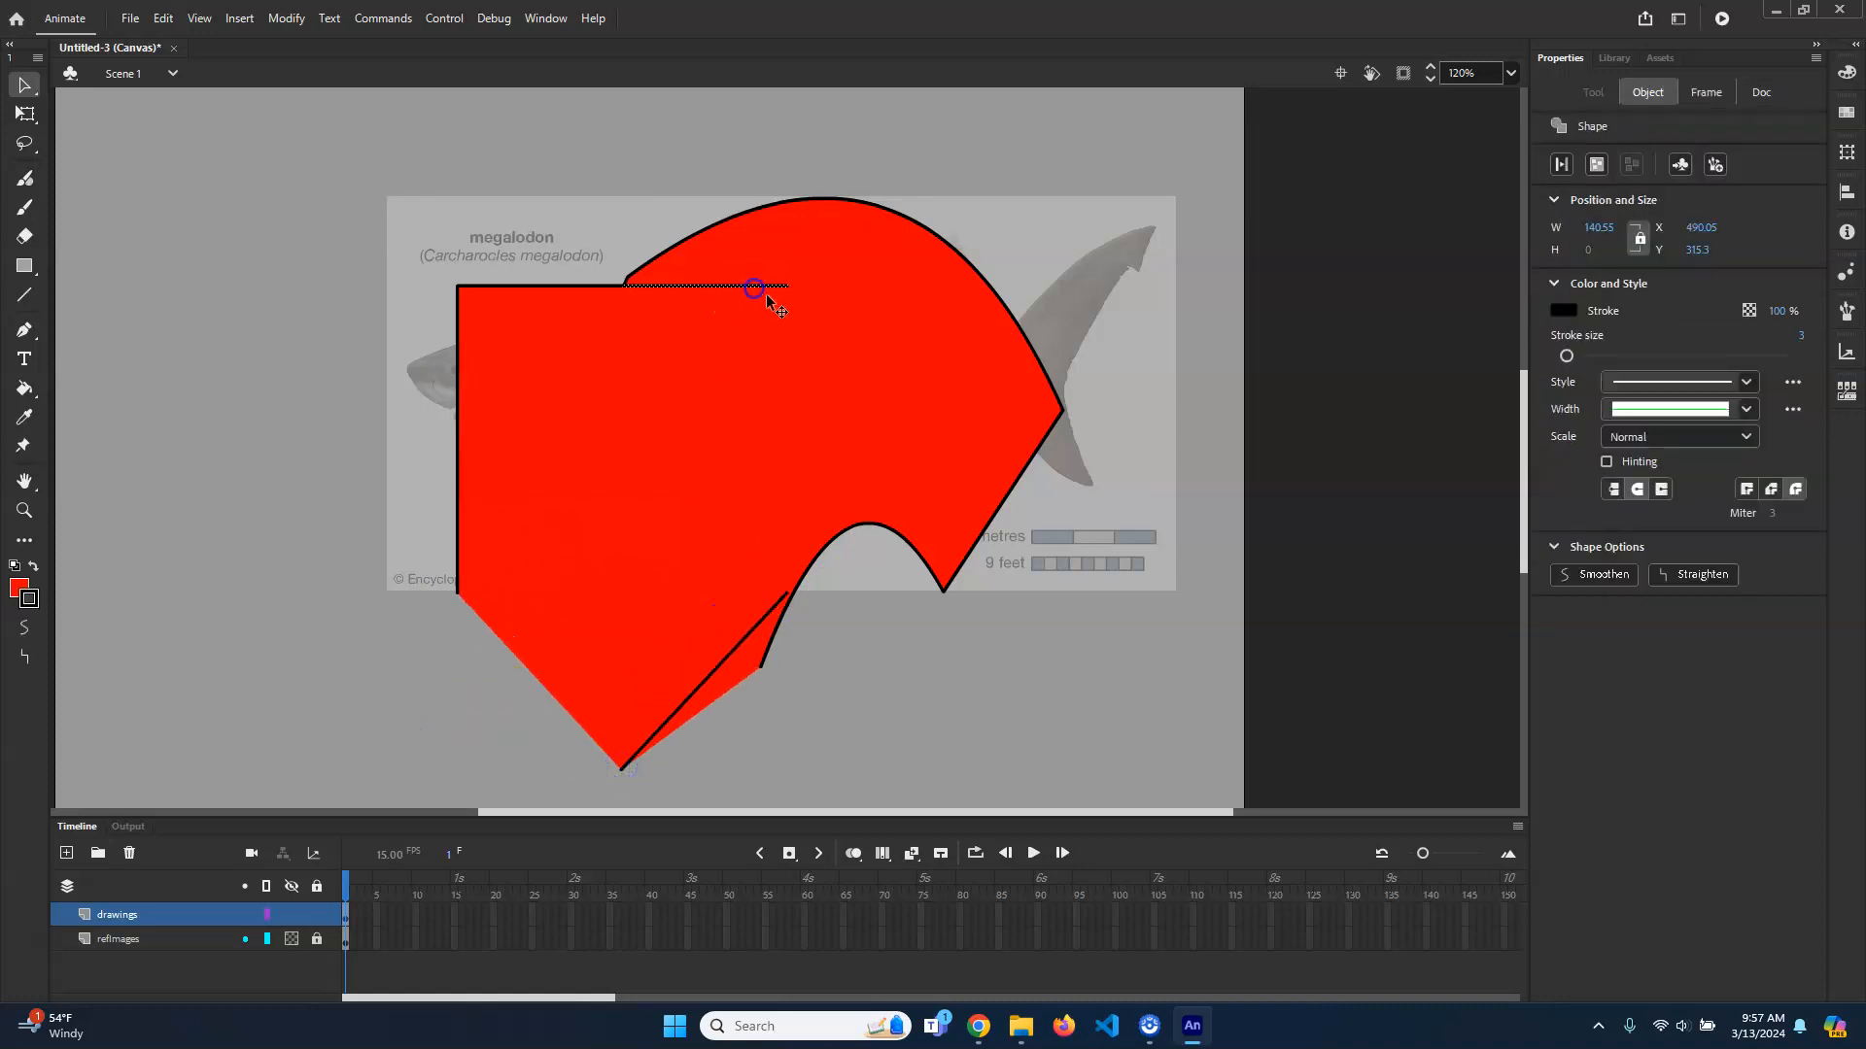
pyautogui.press('Delete')
# Step: Raise the two corners along the merged shape's upper-left outline, and select its fill as one piece
pyautogui.moveTo(622, 283); pyautogui.dragTo(540, 209)
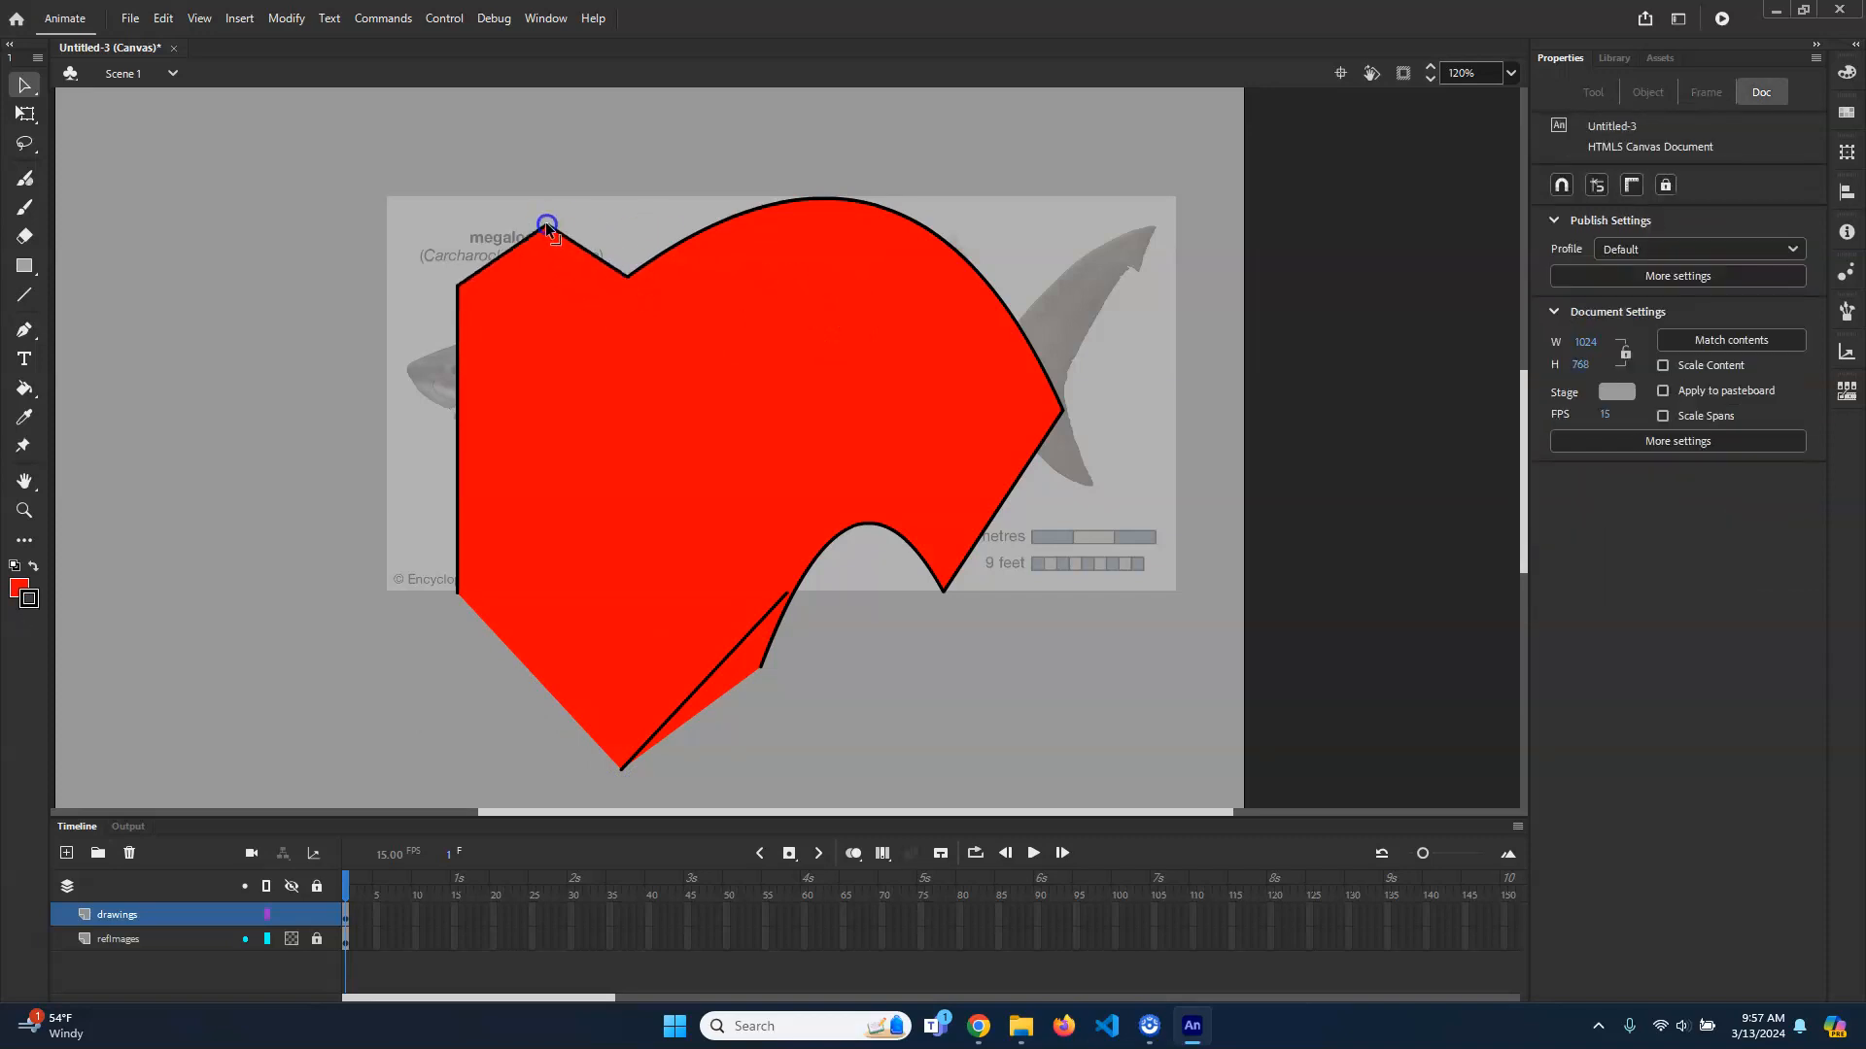
pyautogui.moveTo(628, 270); pyautogui.dragTo(650, 167)
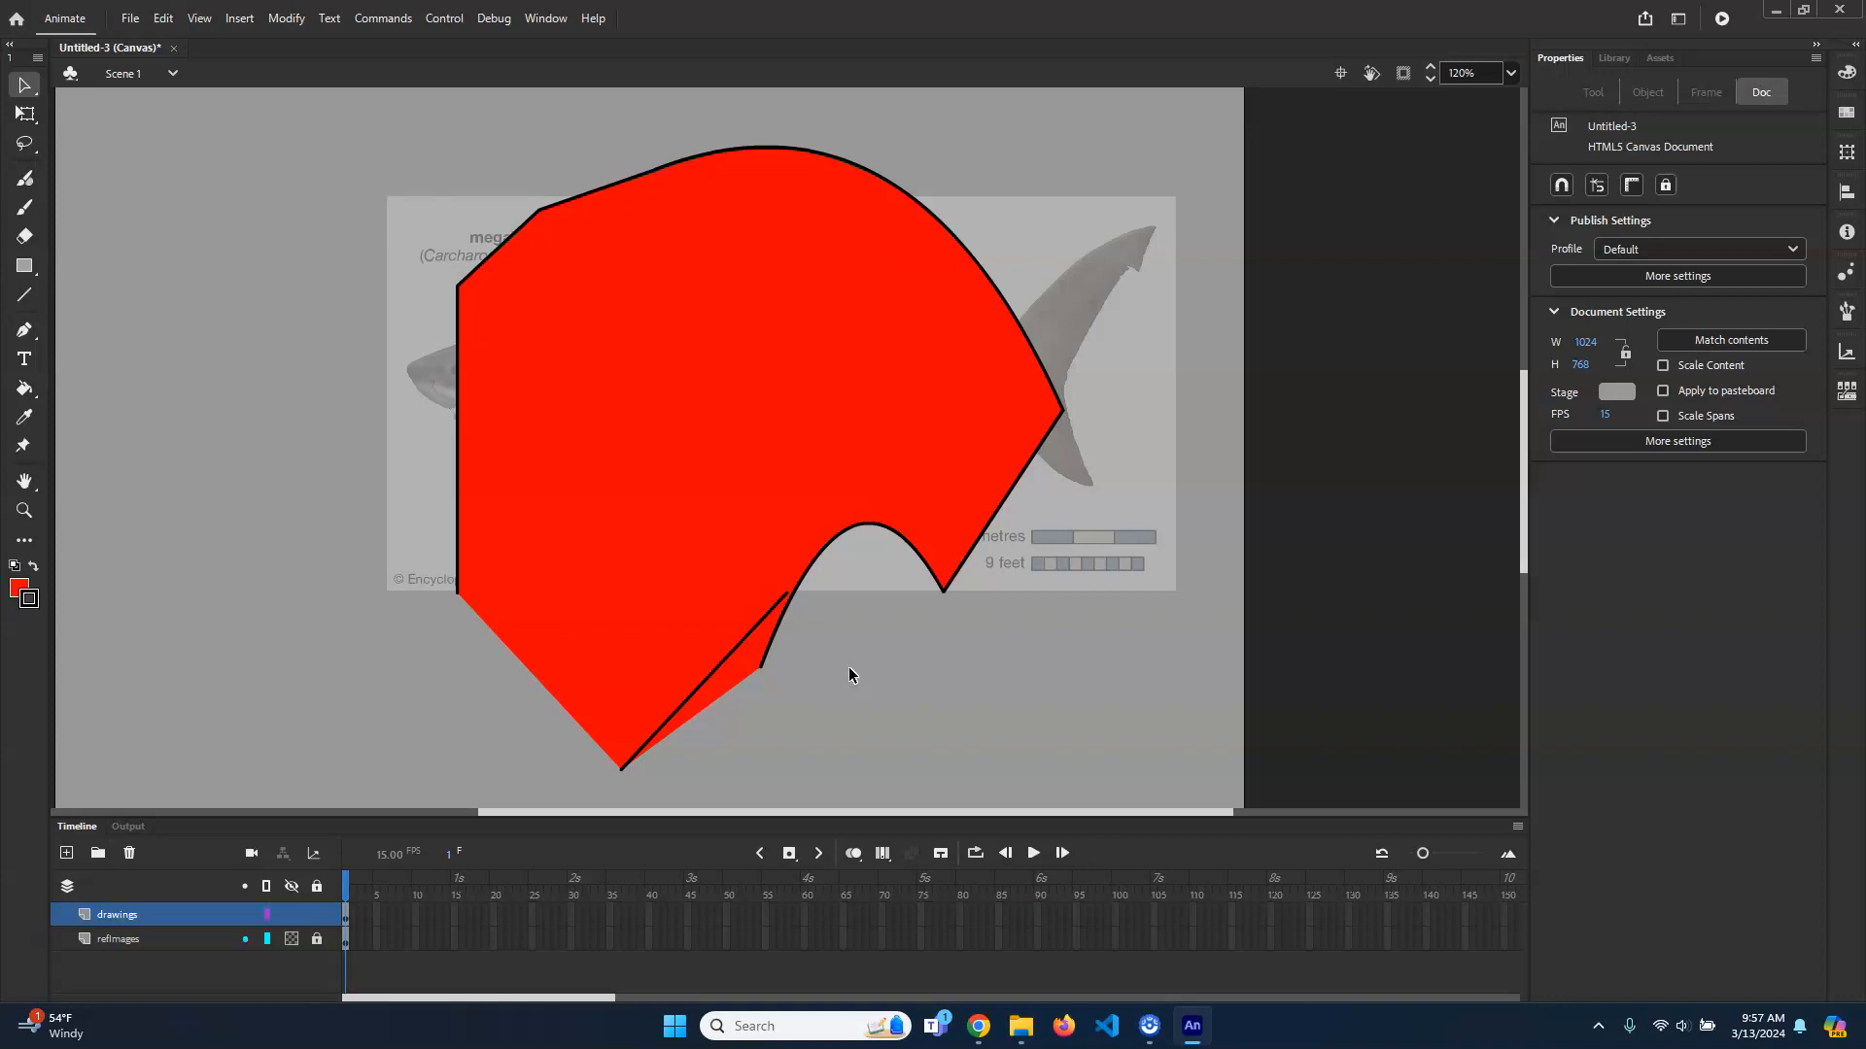
pyautogui.click(750, 311)
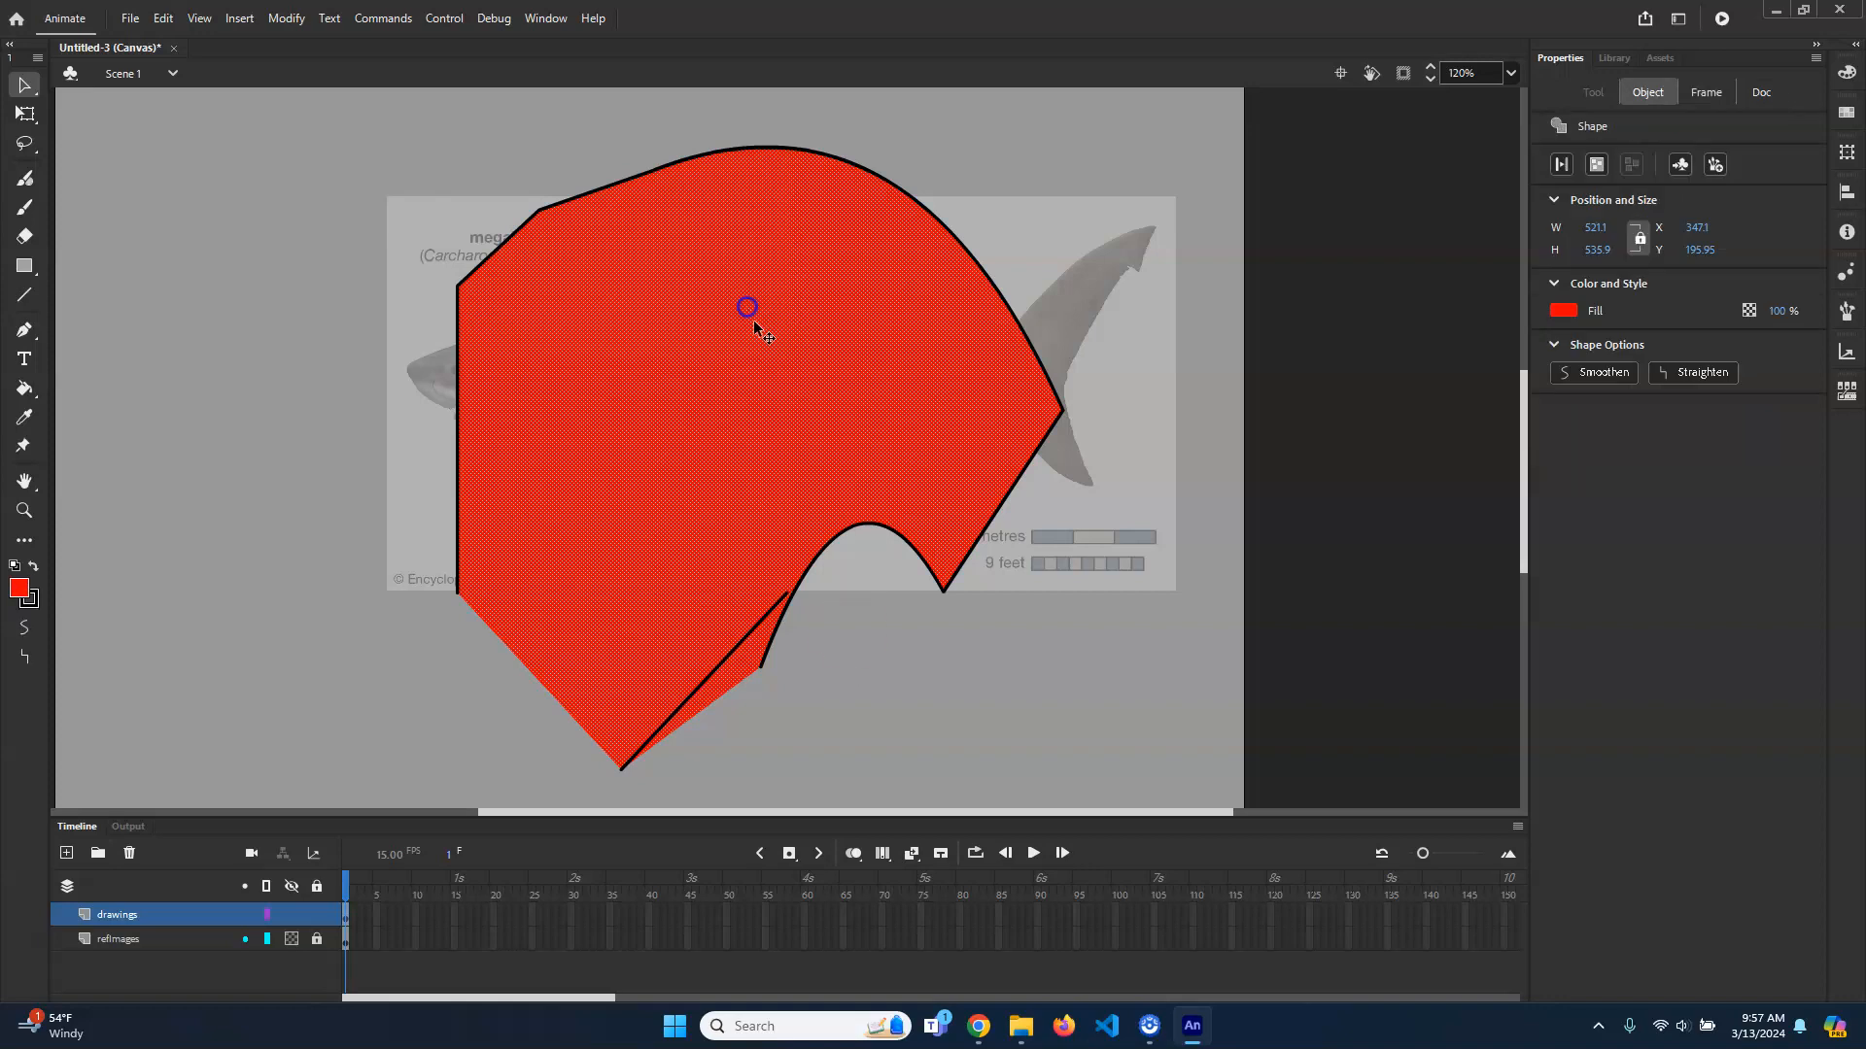
pyautogui.click(1118, 229)
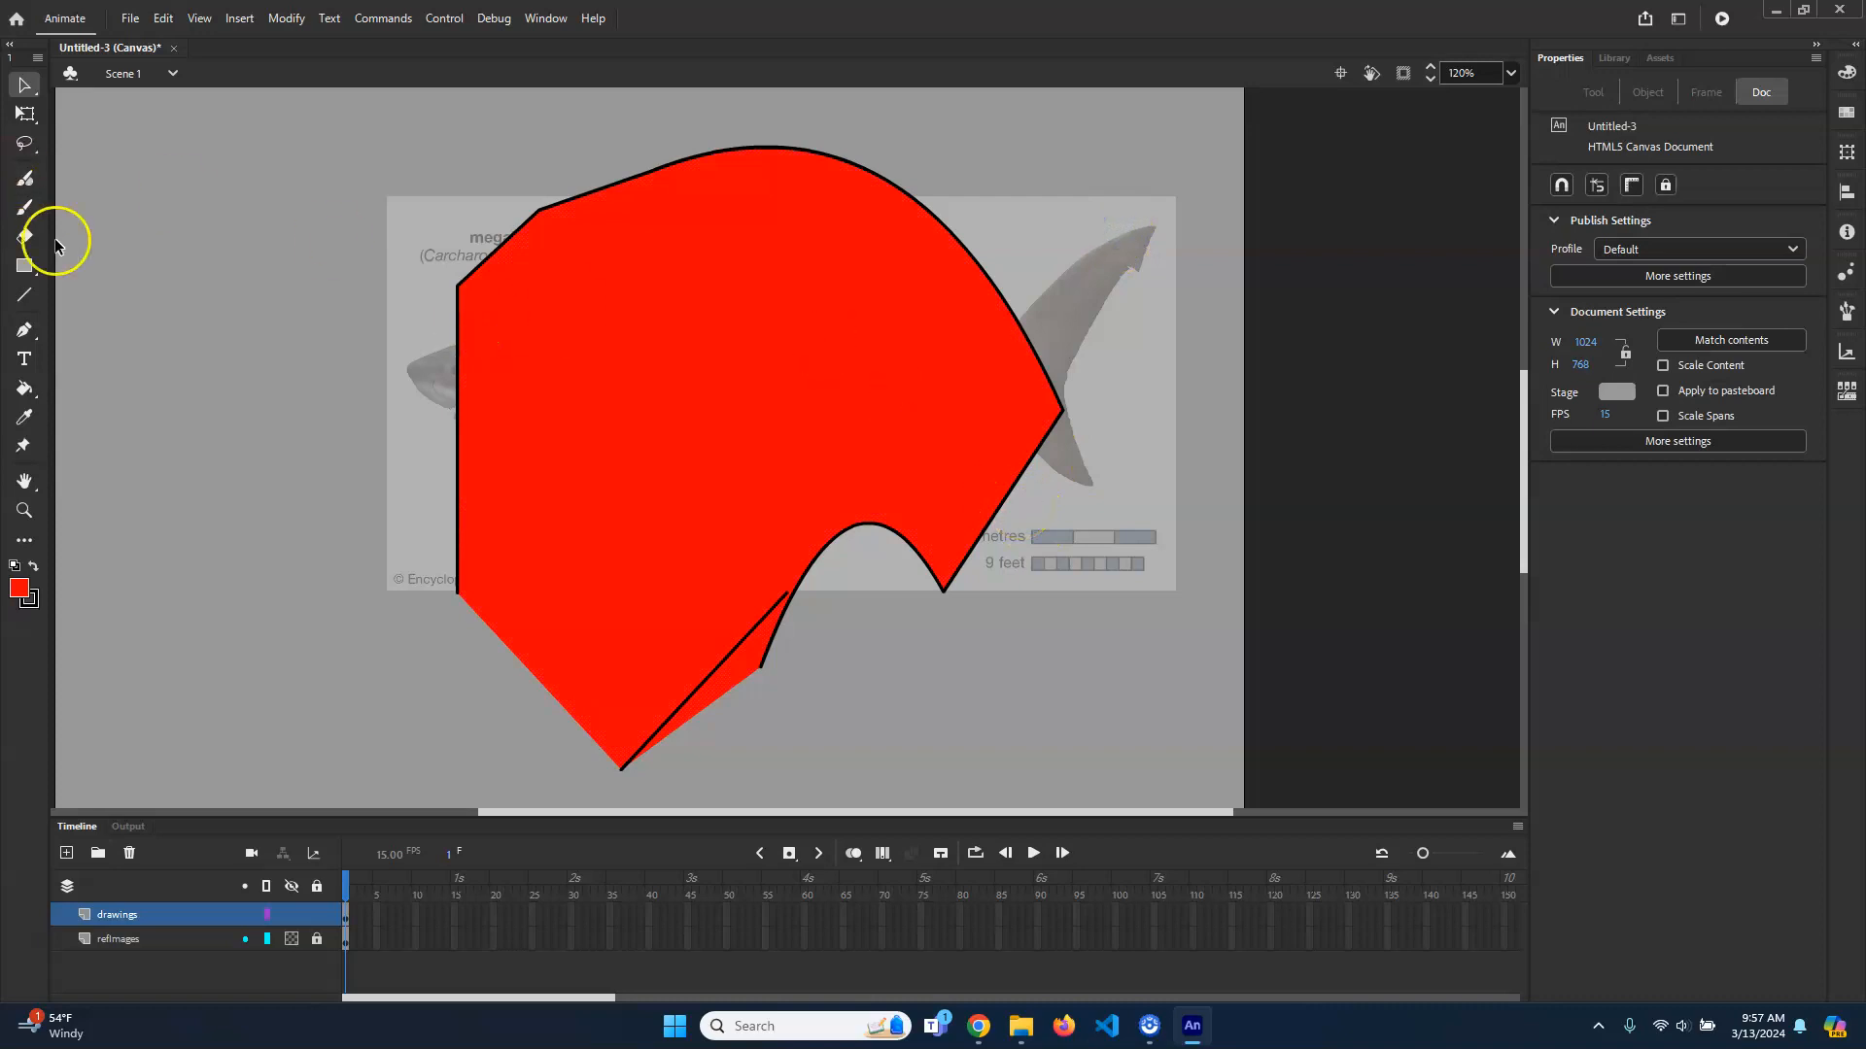
# Step: Set the Rectangle tool to no stroke and a green fill
pyautogui.click(24, 266)
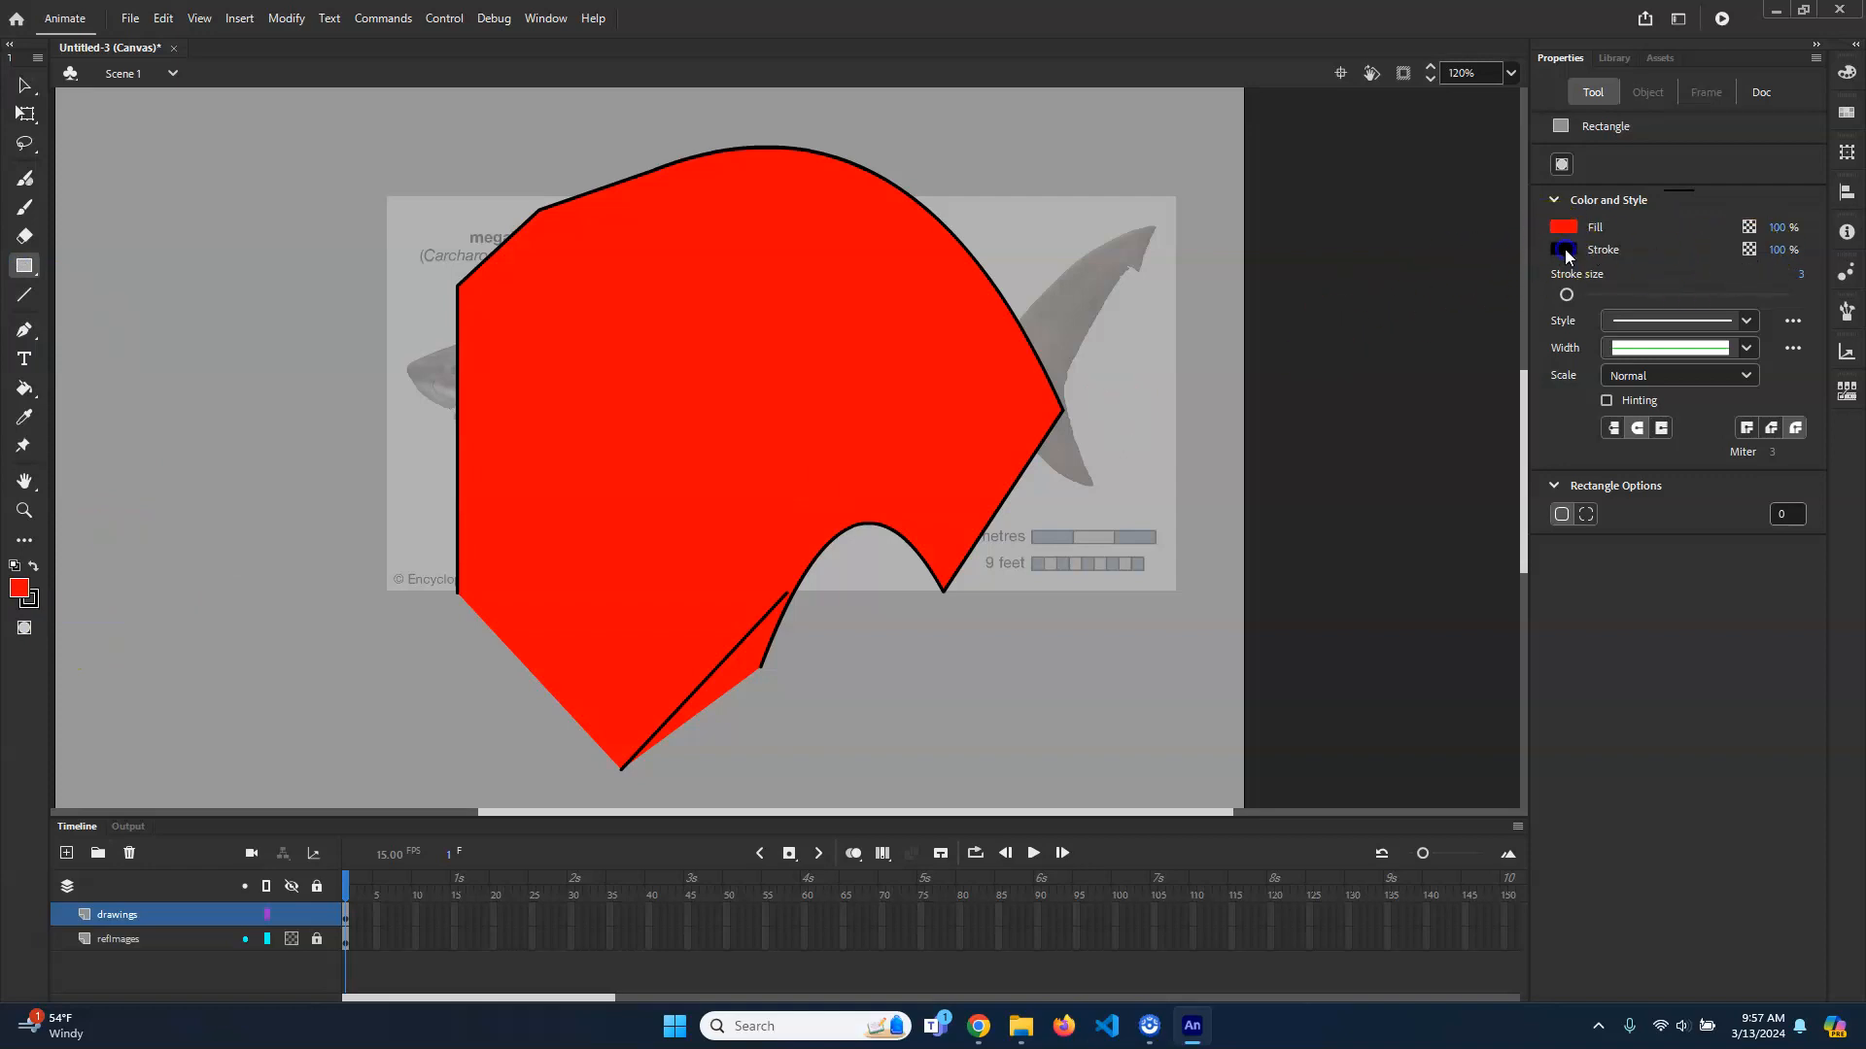
pyautogui.click(1564, 249)
pyautogui.click(1518, 271)
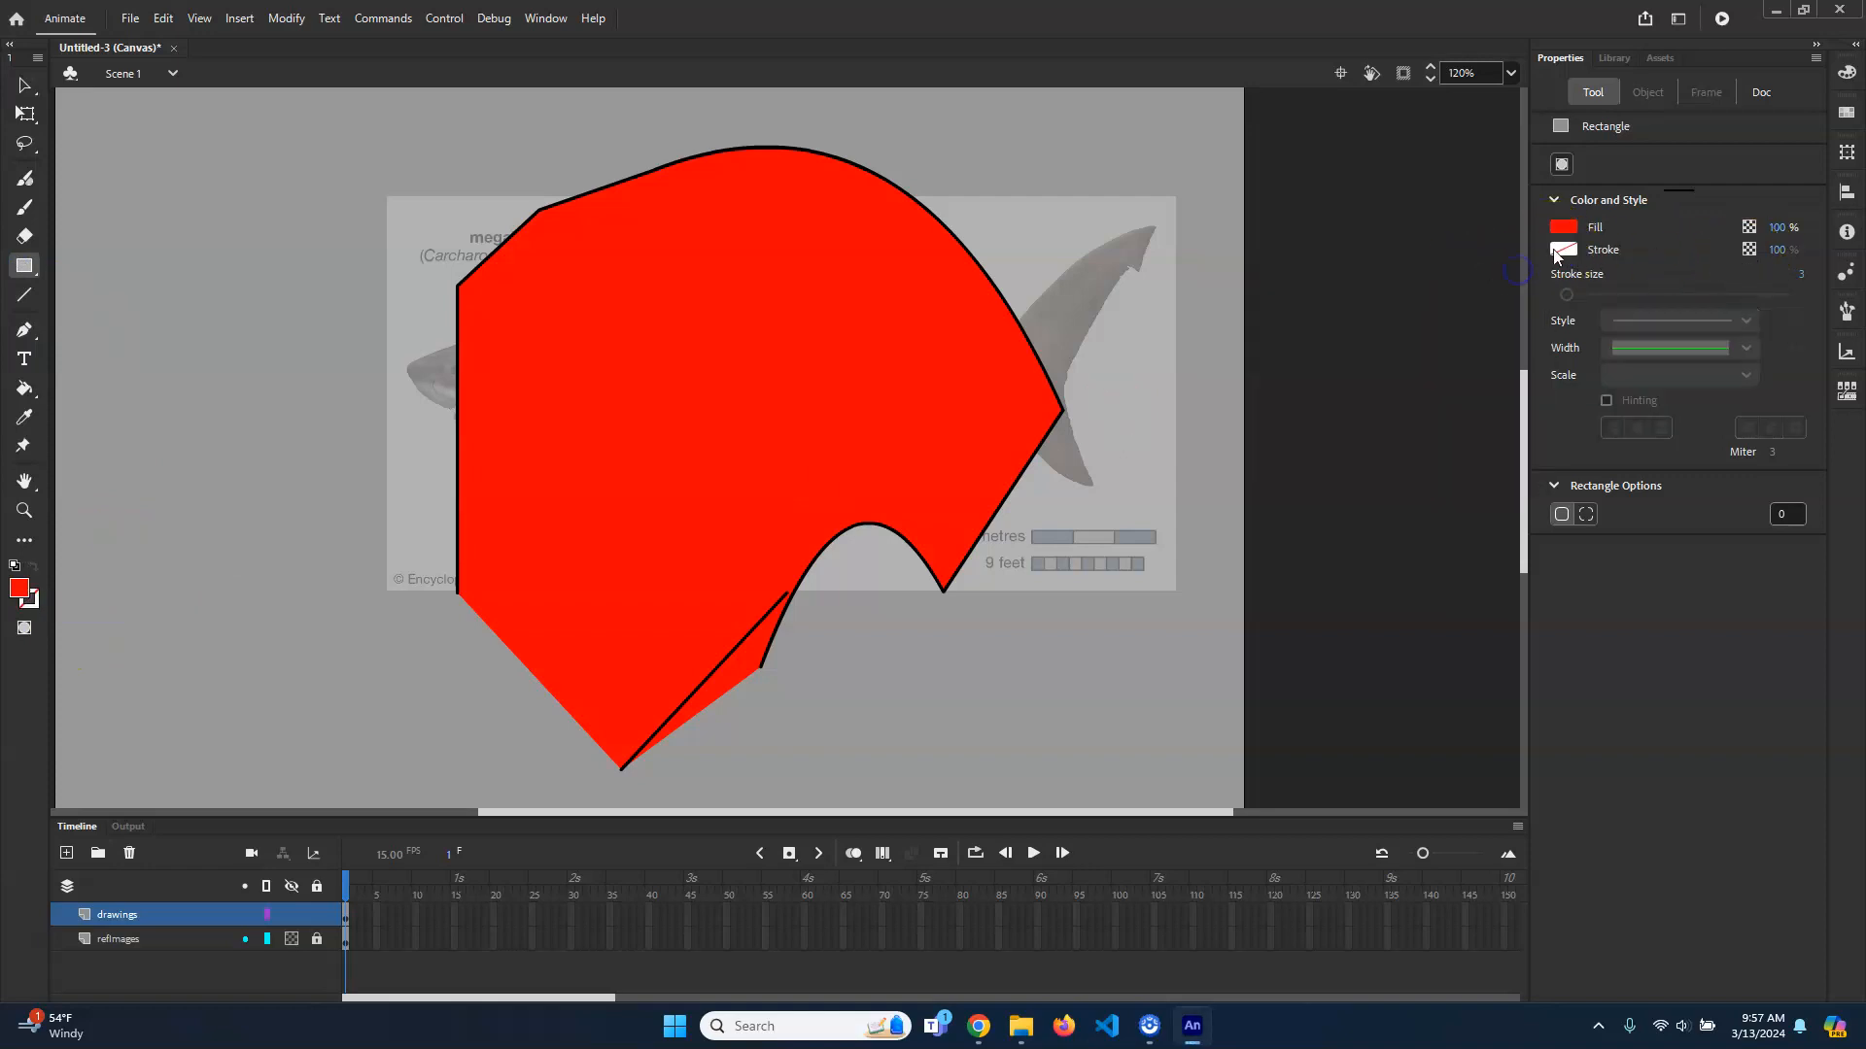
pyautogui.click(1562, 228)
pyautogui.click(1366, 290)
# Step: Draw a borderless green rectangle over the red shape near the shark's head, and move it off to the left to leave a cutout
pyautogui.moveTo(317, 522)
pyautogui.mouseDown()
pyautogui.moveTo(588, 430)
pyautogui.moveTo(334, 470)
pyautogui.moveTo(263, 427)
pyautogui.moveTo(640, 411)
pyautogui.moveTo(215, 475)
pyautogui.mouseUp()
pyautogui.click(20, 87)
pyautogui.click(485, 757)
pyautogui.click(797, 332)
# Step: Reshape the cutout in the red shape by pulling its inner corner and bending its lower edges into arches
pyautogui.click(587, 417)
pyautogui.click(878, 308)
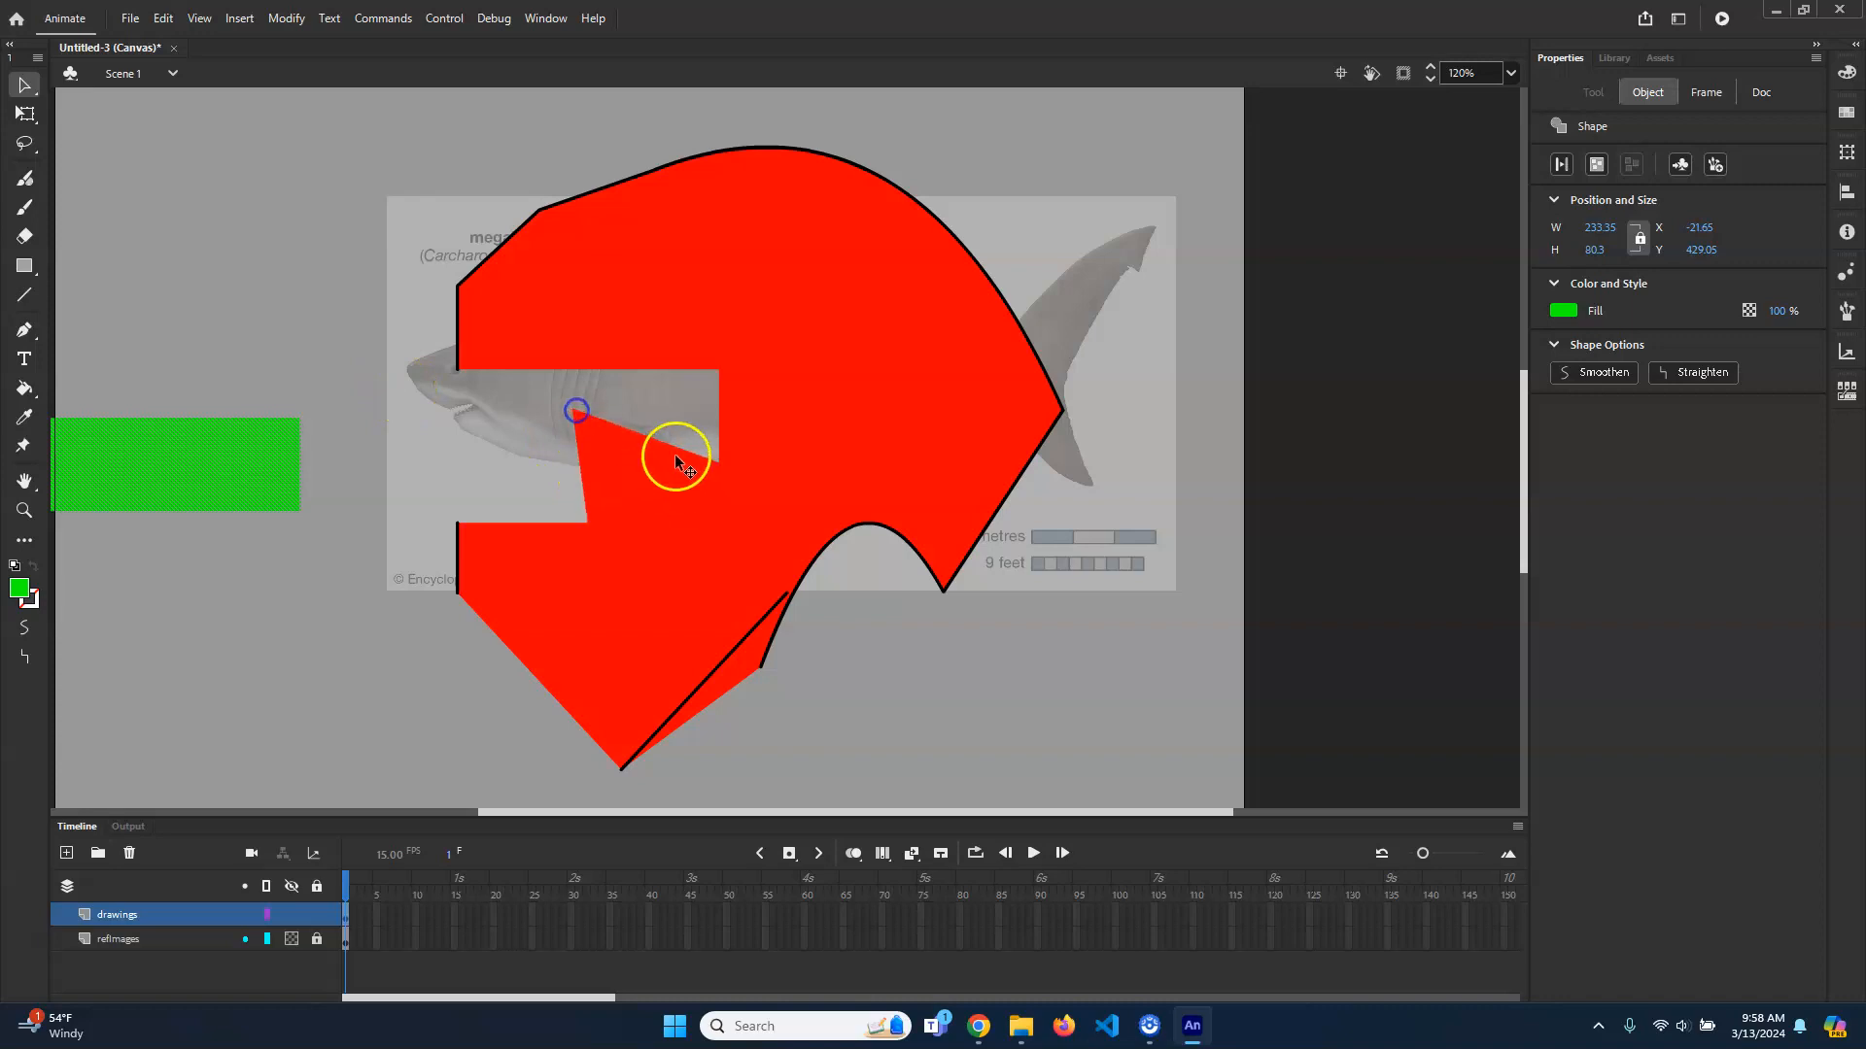
pyautogui.moveTo(676, 427); pyautogui.dragTo(681, 411)
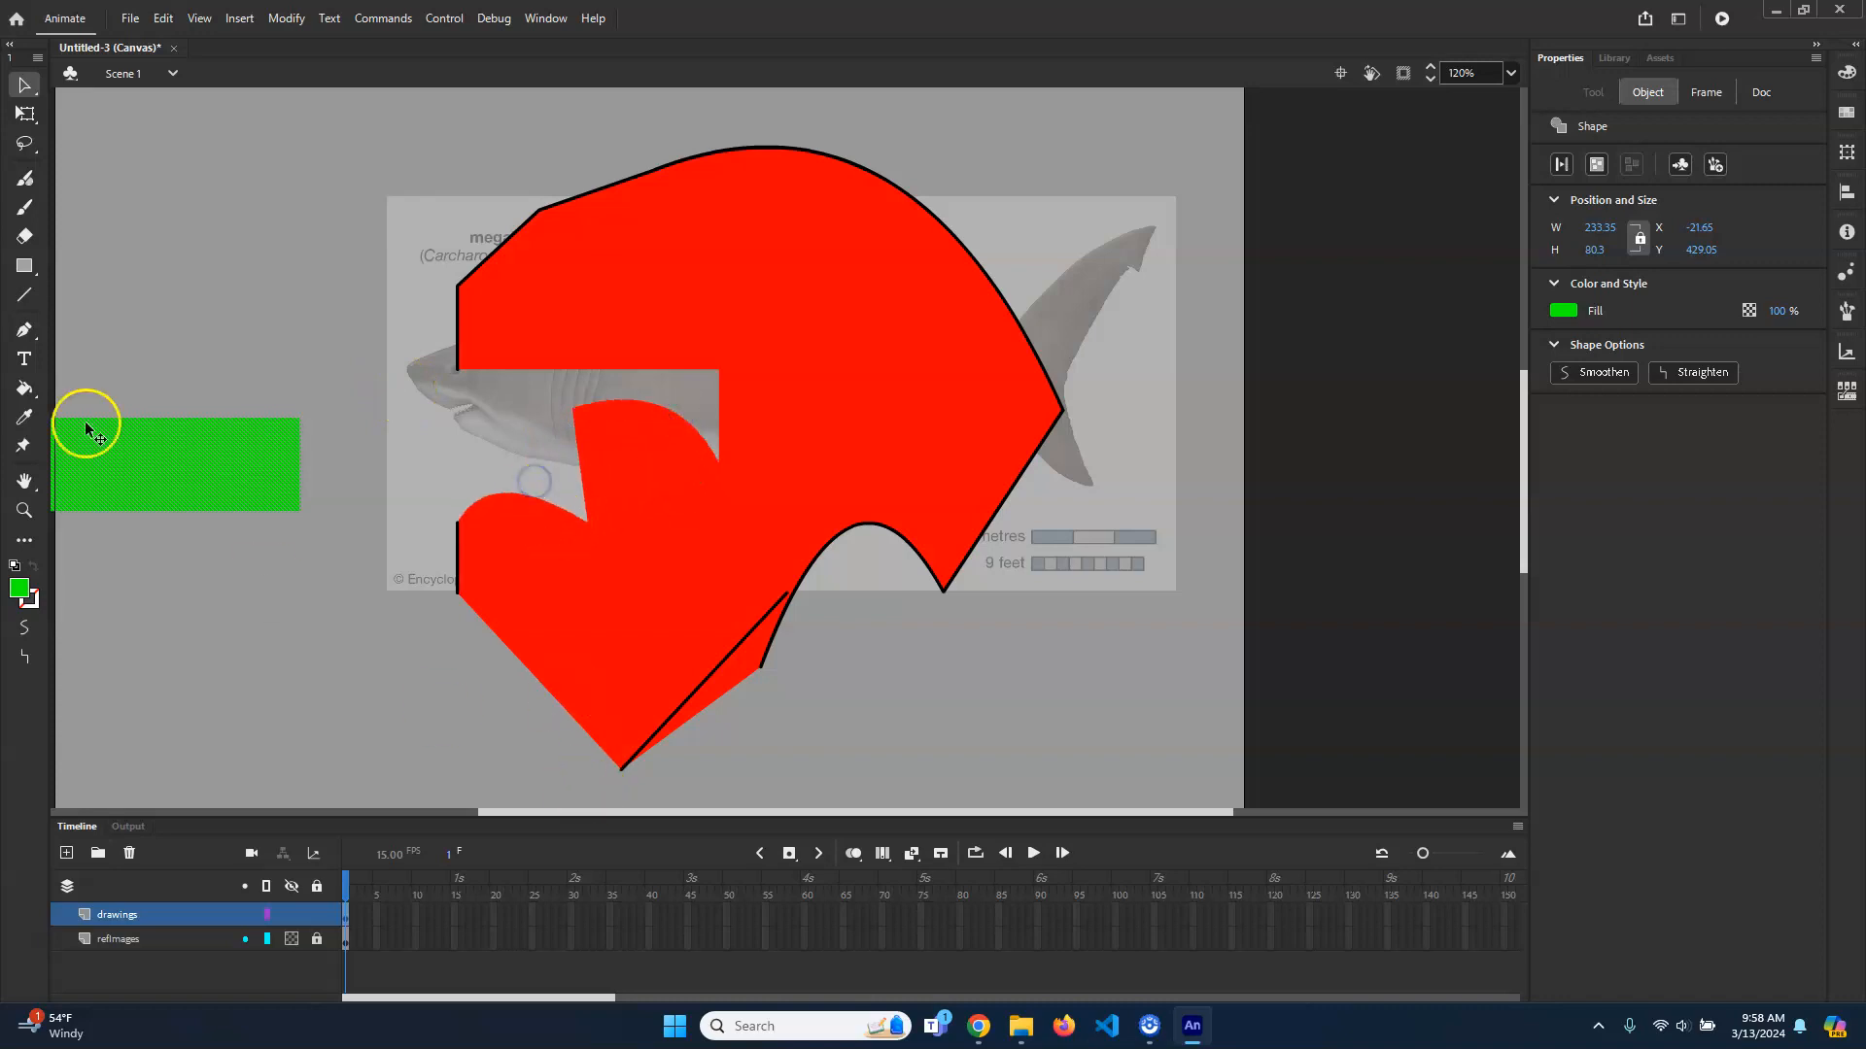
# Step: Draw a black line across the red shape's lower-left edge, and bend that edge separately on each side of the line
pyautogui.click(25, 295)
pyautogui.moveTo(422, 729); pyautogui.dragTo(602, 612)
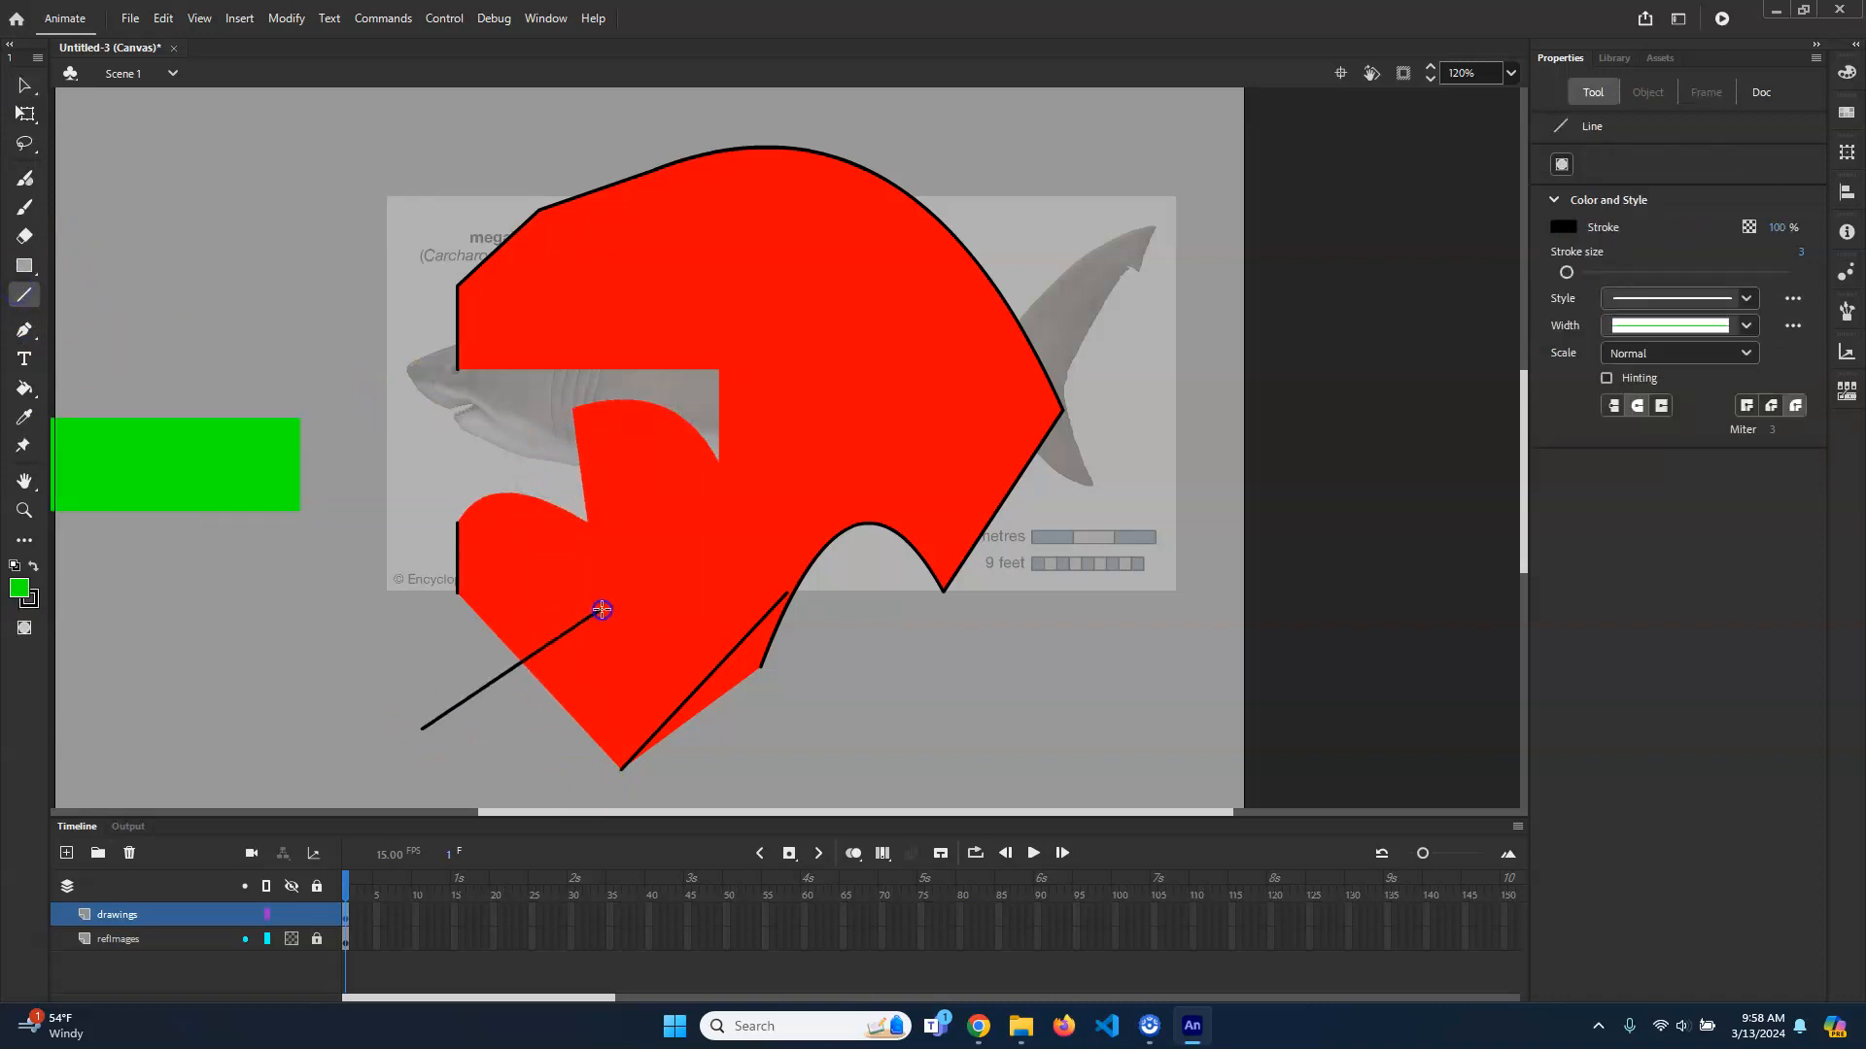
pyautogui.press('b')
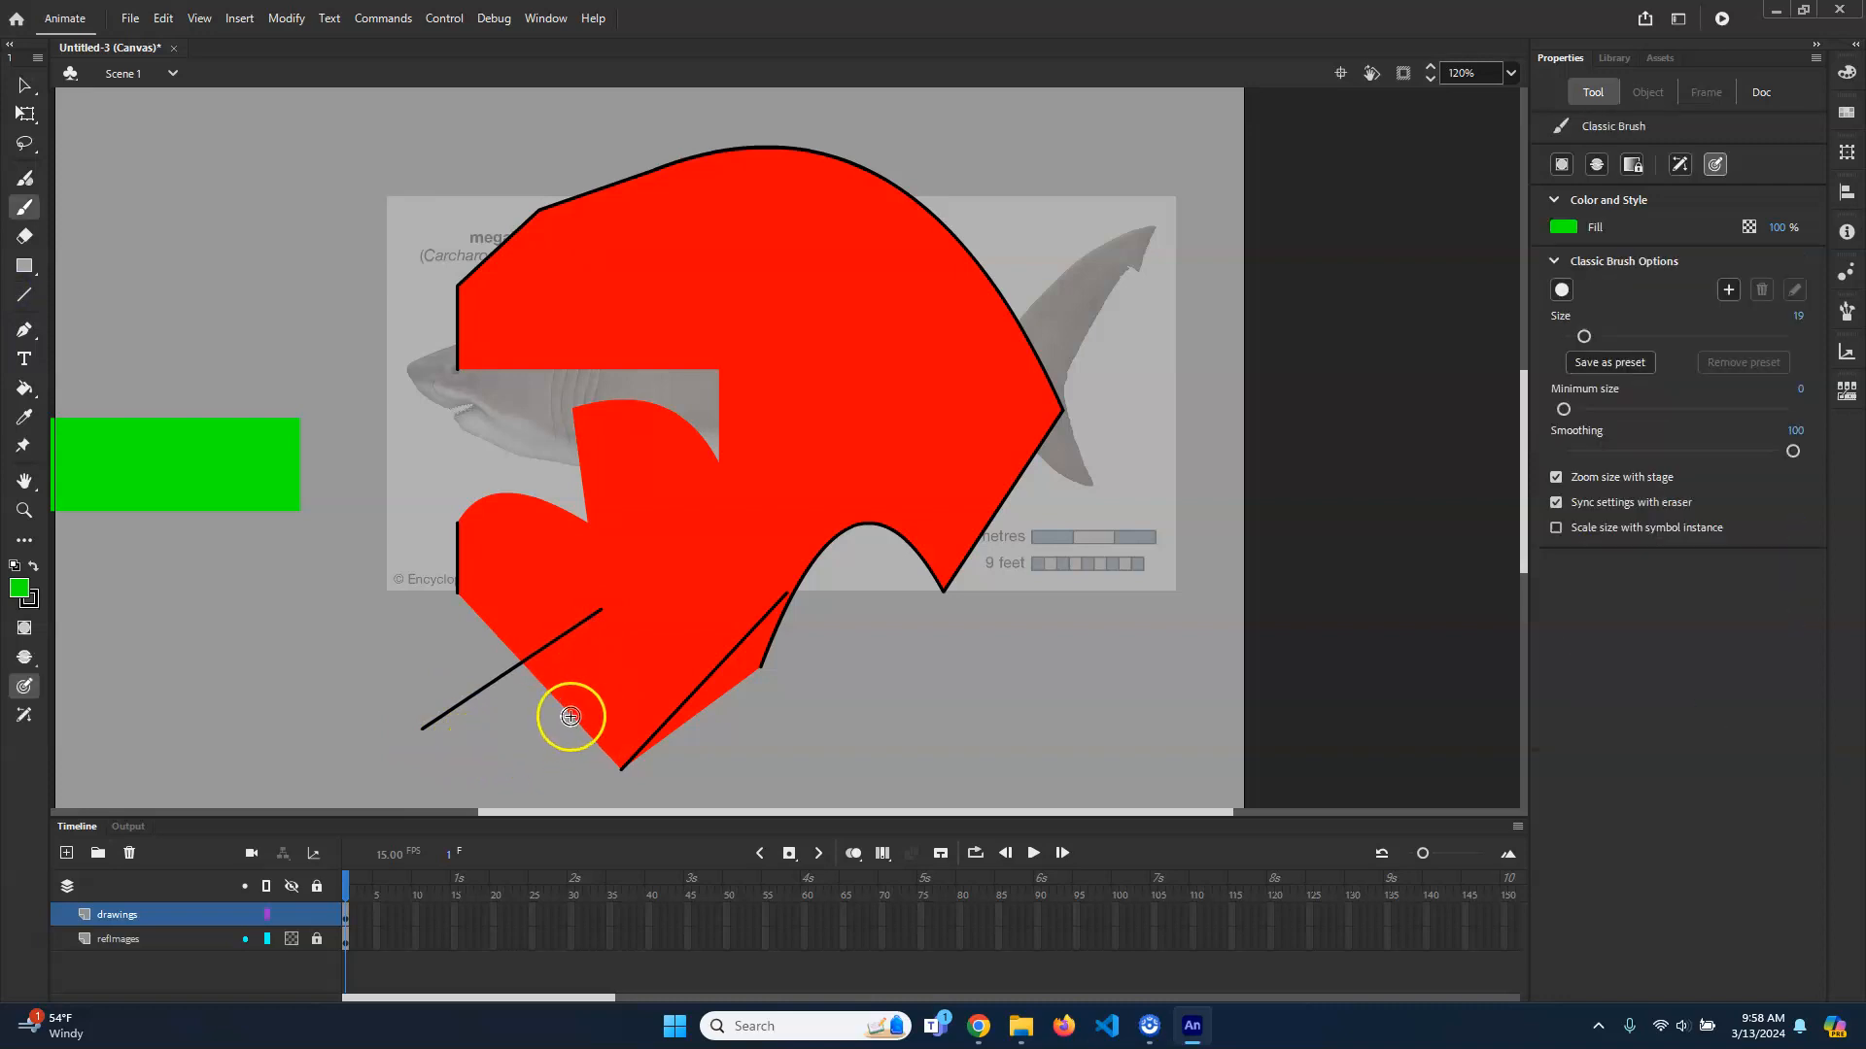
pyautogui.press('v')
pyautogui.moveTo(584, 698); pyautogui.dragTo(602, 678)
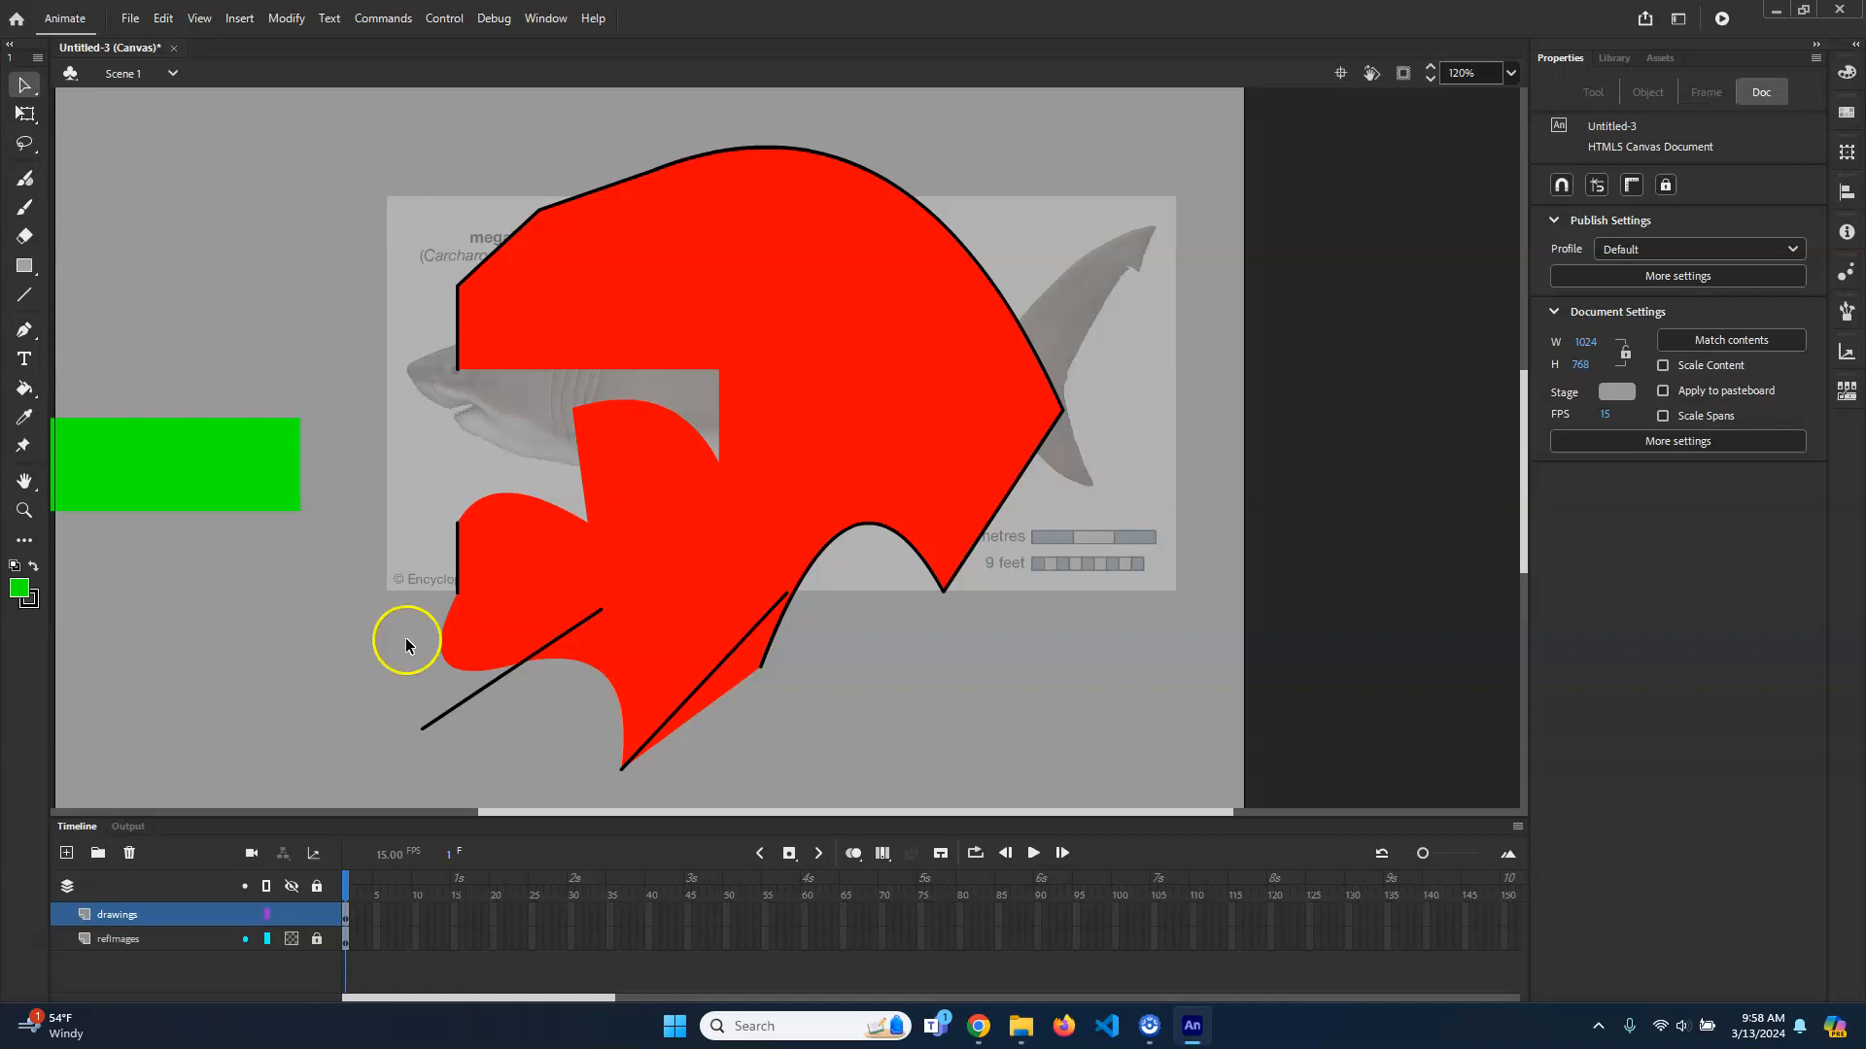
# Step: Select all red and green shapes with their strokes on the drawings layer and delete them
pyautogui.scroll(-2, 850, 472)
pyautogui.moveTo(1157, 151); pyautogui.dragTo(307, 623)
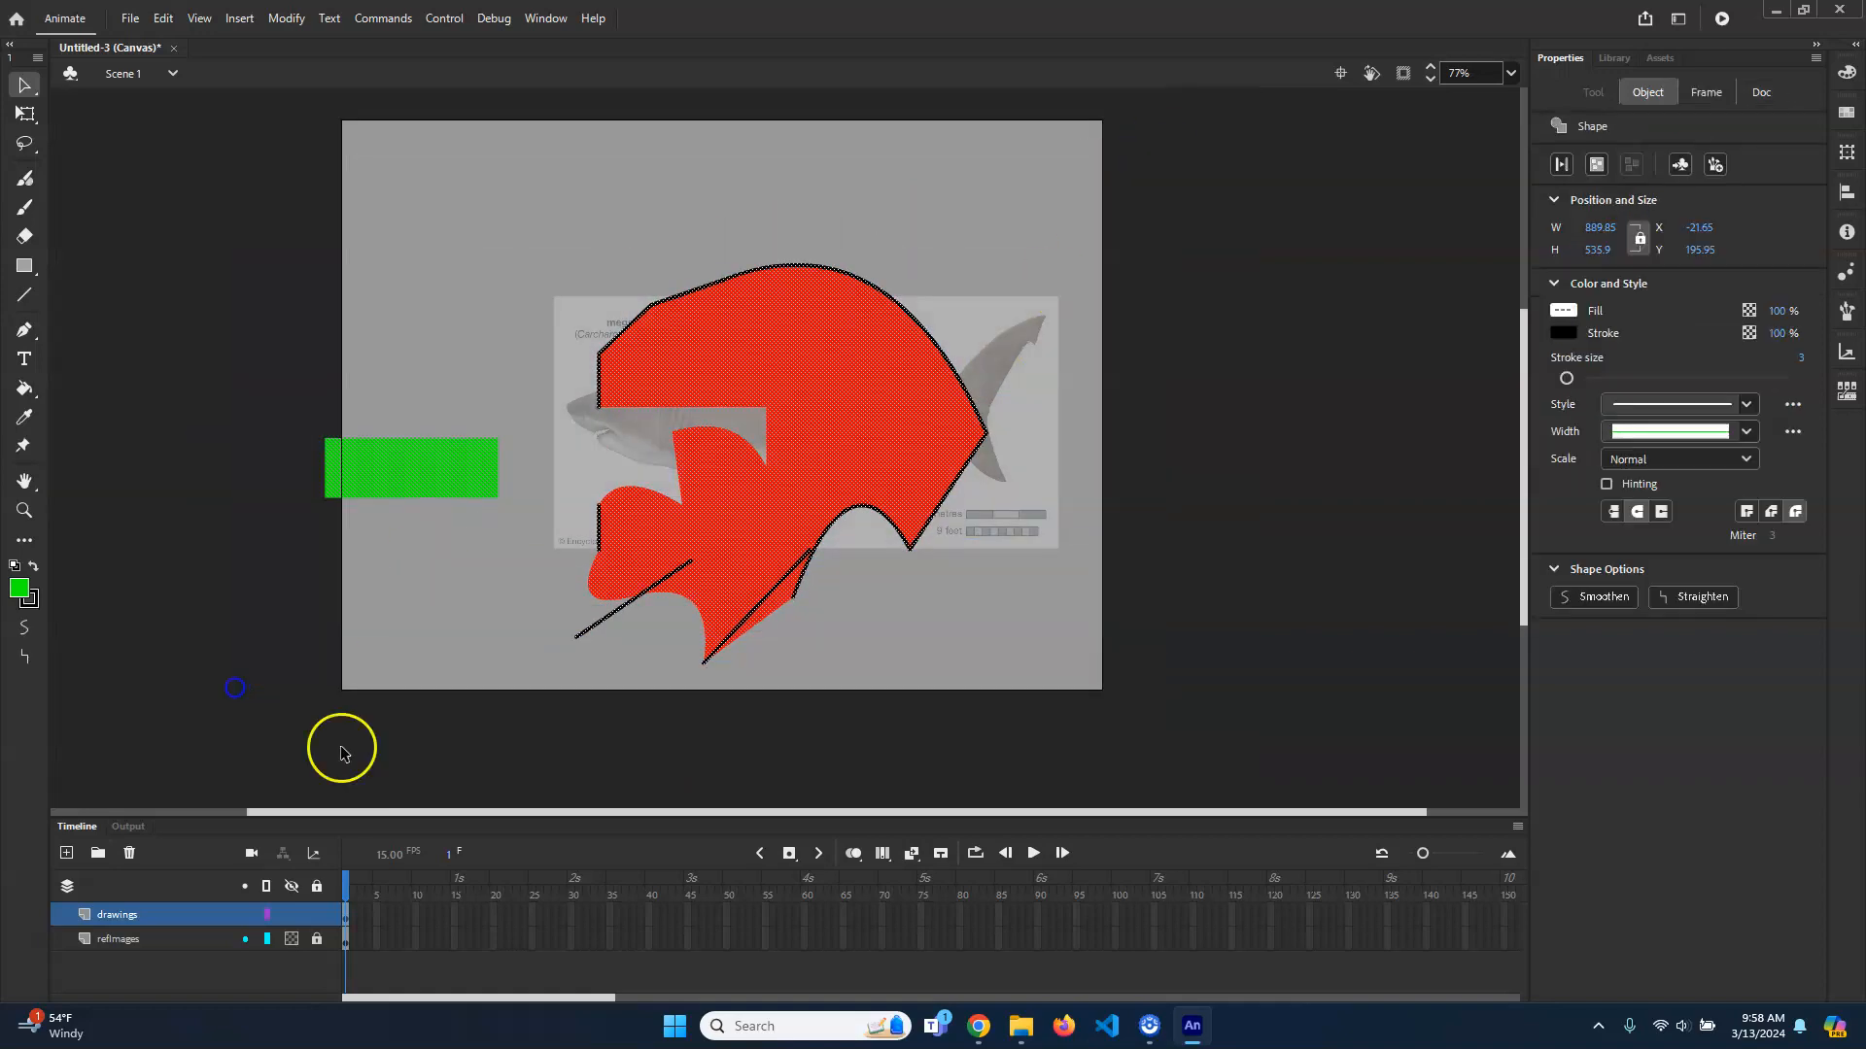
pyautogui.press('Delete')
# Step: Draw two overlapping green rectangles over the shark with the Rectangle Primitive tool, the second about 113 by 175 px
pyautogui.scroll(4, 1011, 396)
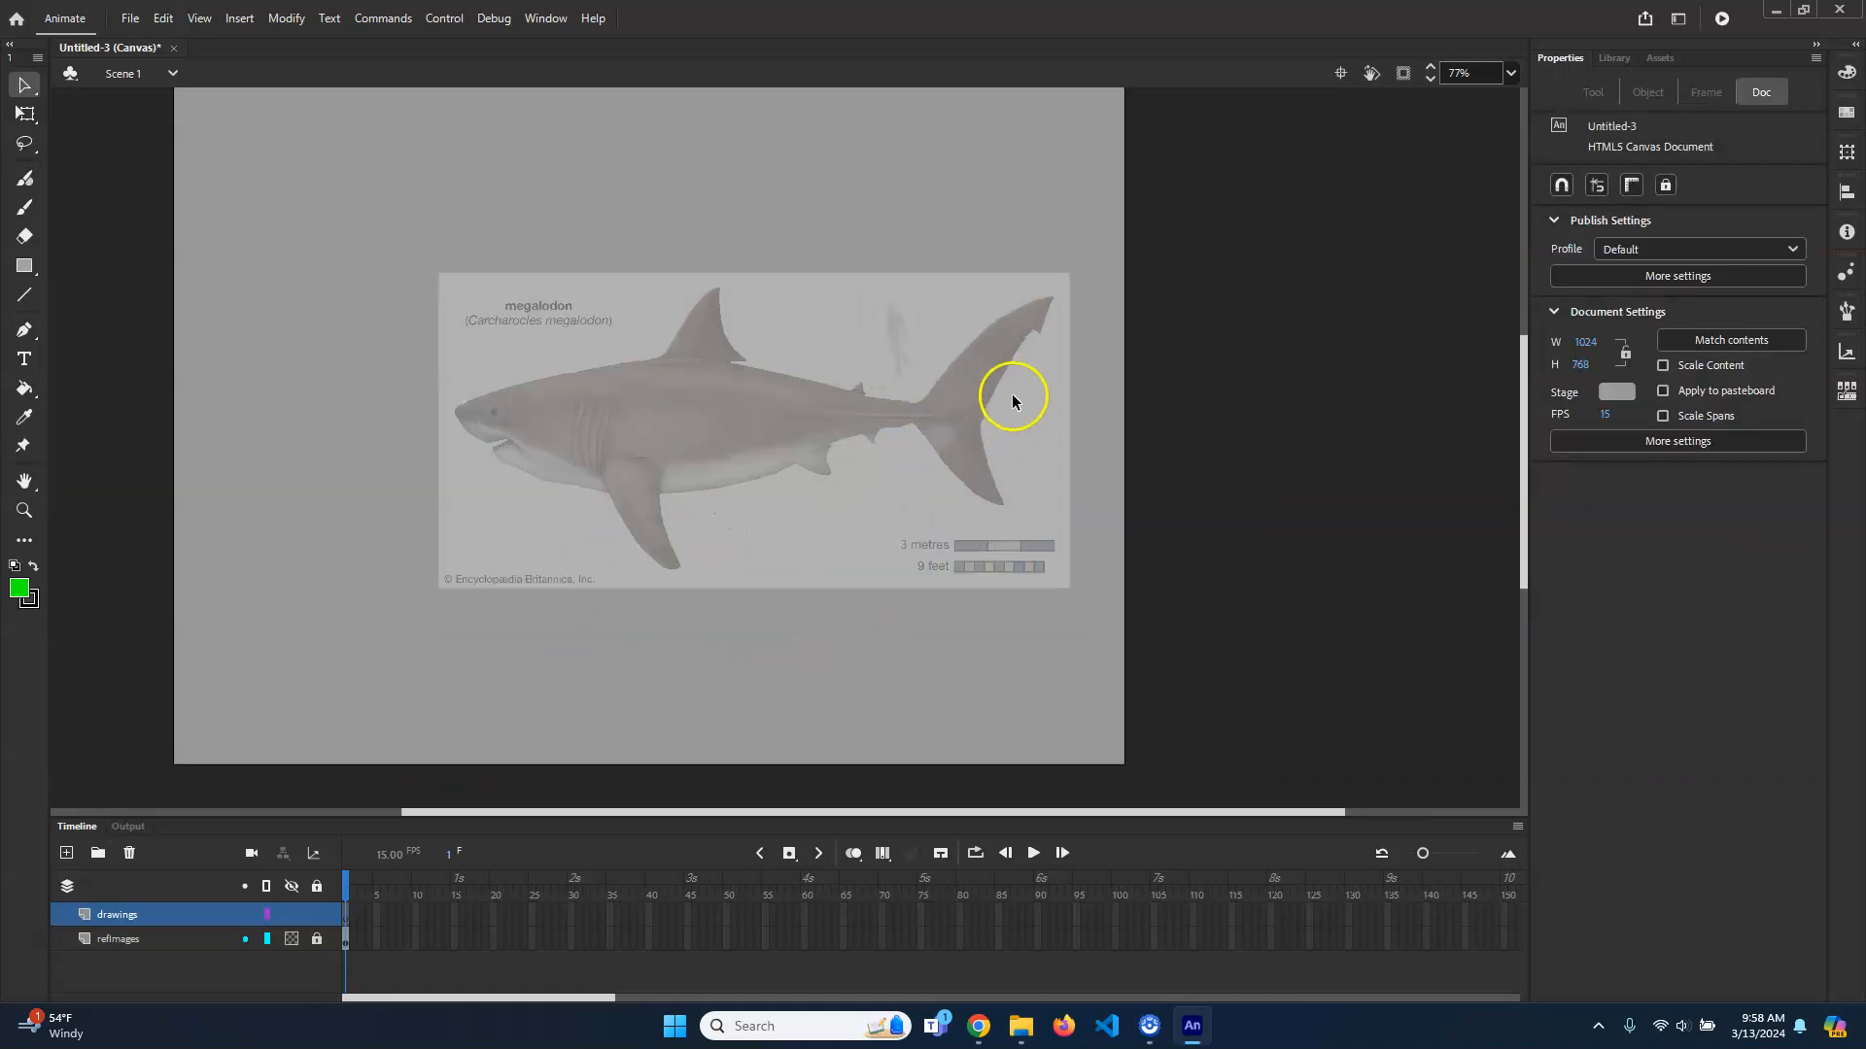
pyautogui.click(24, 267)
pyautogui.click(170, 318)
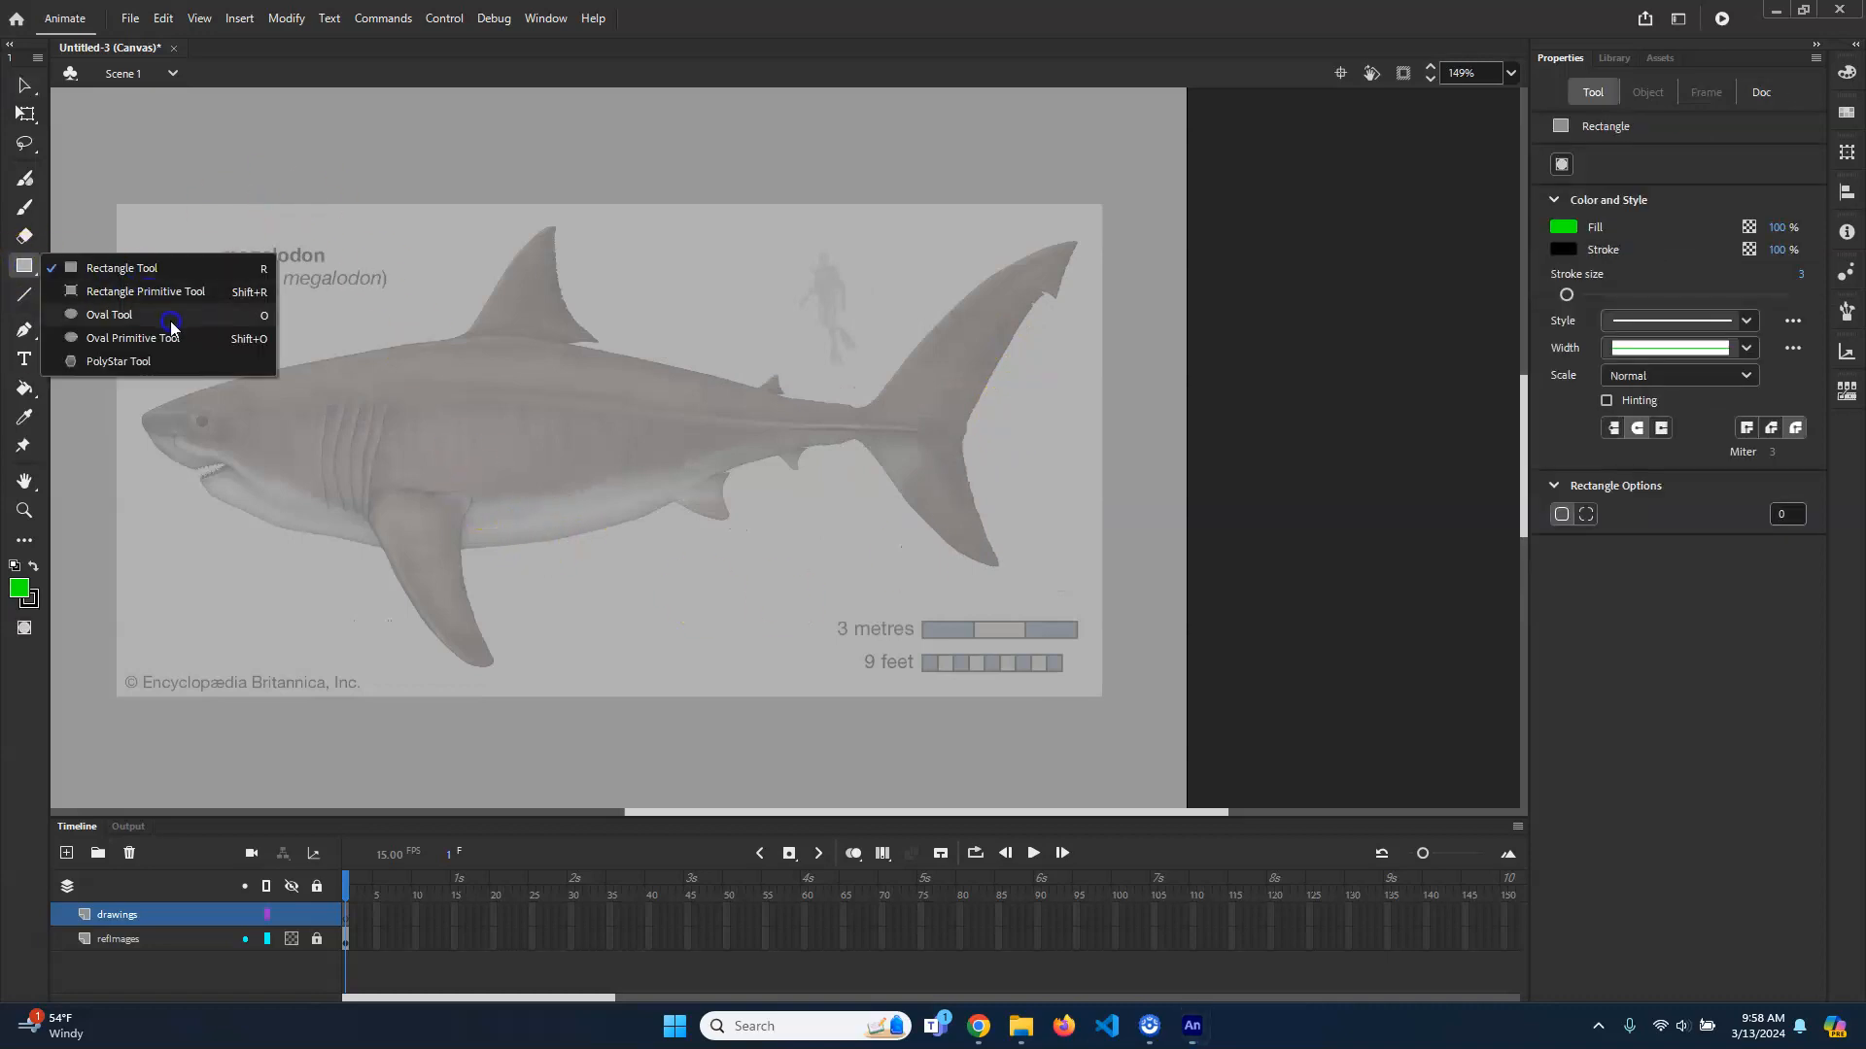
pyautogui.moveTo(172, 326); pyautogui.dragTo(101, 275)
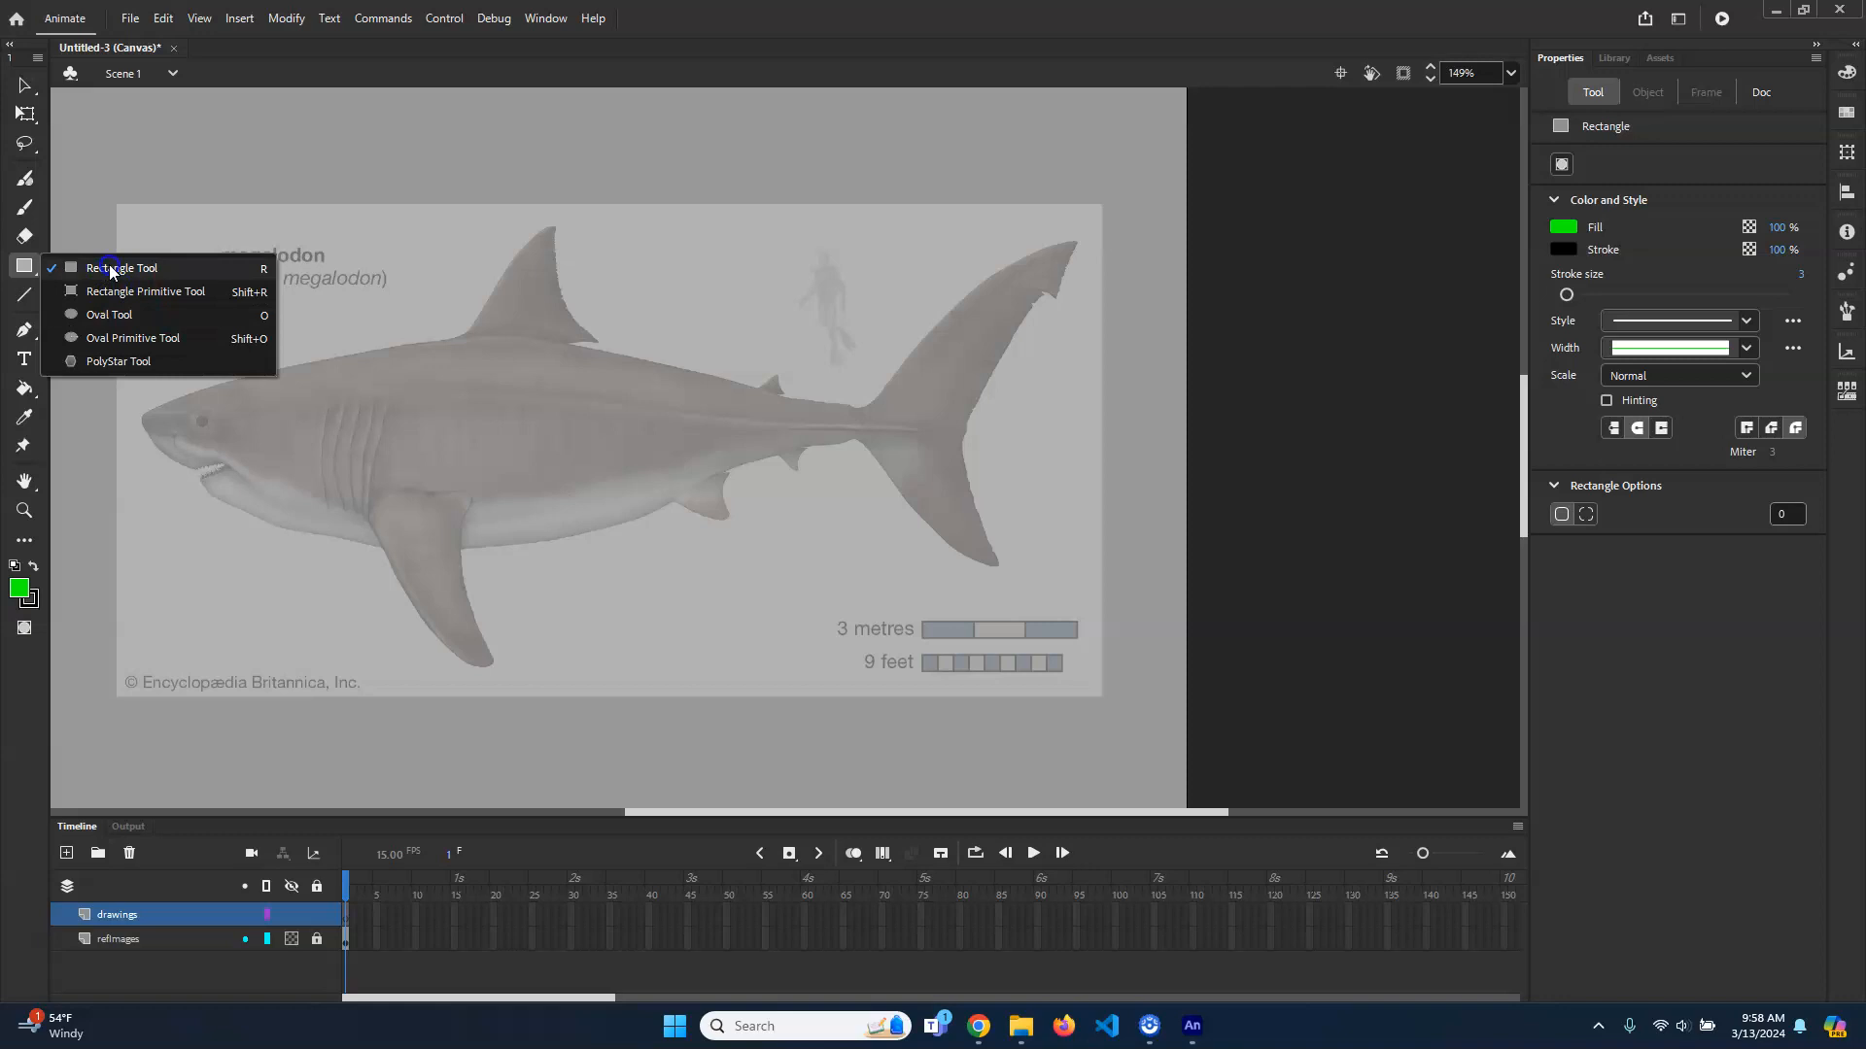
pyautogui.moveTo(132, 271); pyautogui.dragTo(161, 297)
pyautogui.moveTo(350, 244); pyautogui.dragTo(716, 630)
pyautogui.moveTo(731, 130); pyautogui.dragTo(566, 384)
# Step: Move the smaller primitive rectangle around over the larger one, and place it clear of it beside the shark's tail fin
pyautogui.click(25, 84)
pyautogui.moveTo(633, 294); pyautogui.dragTo(674, 347)
pyautogui.click(916, 617)
pyautogui.click(895, 334)
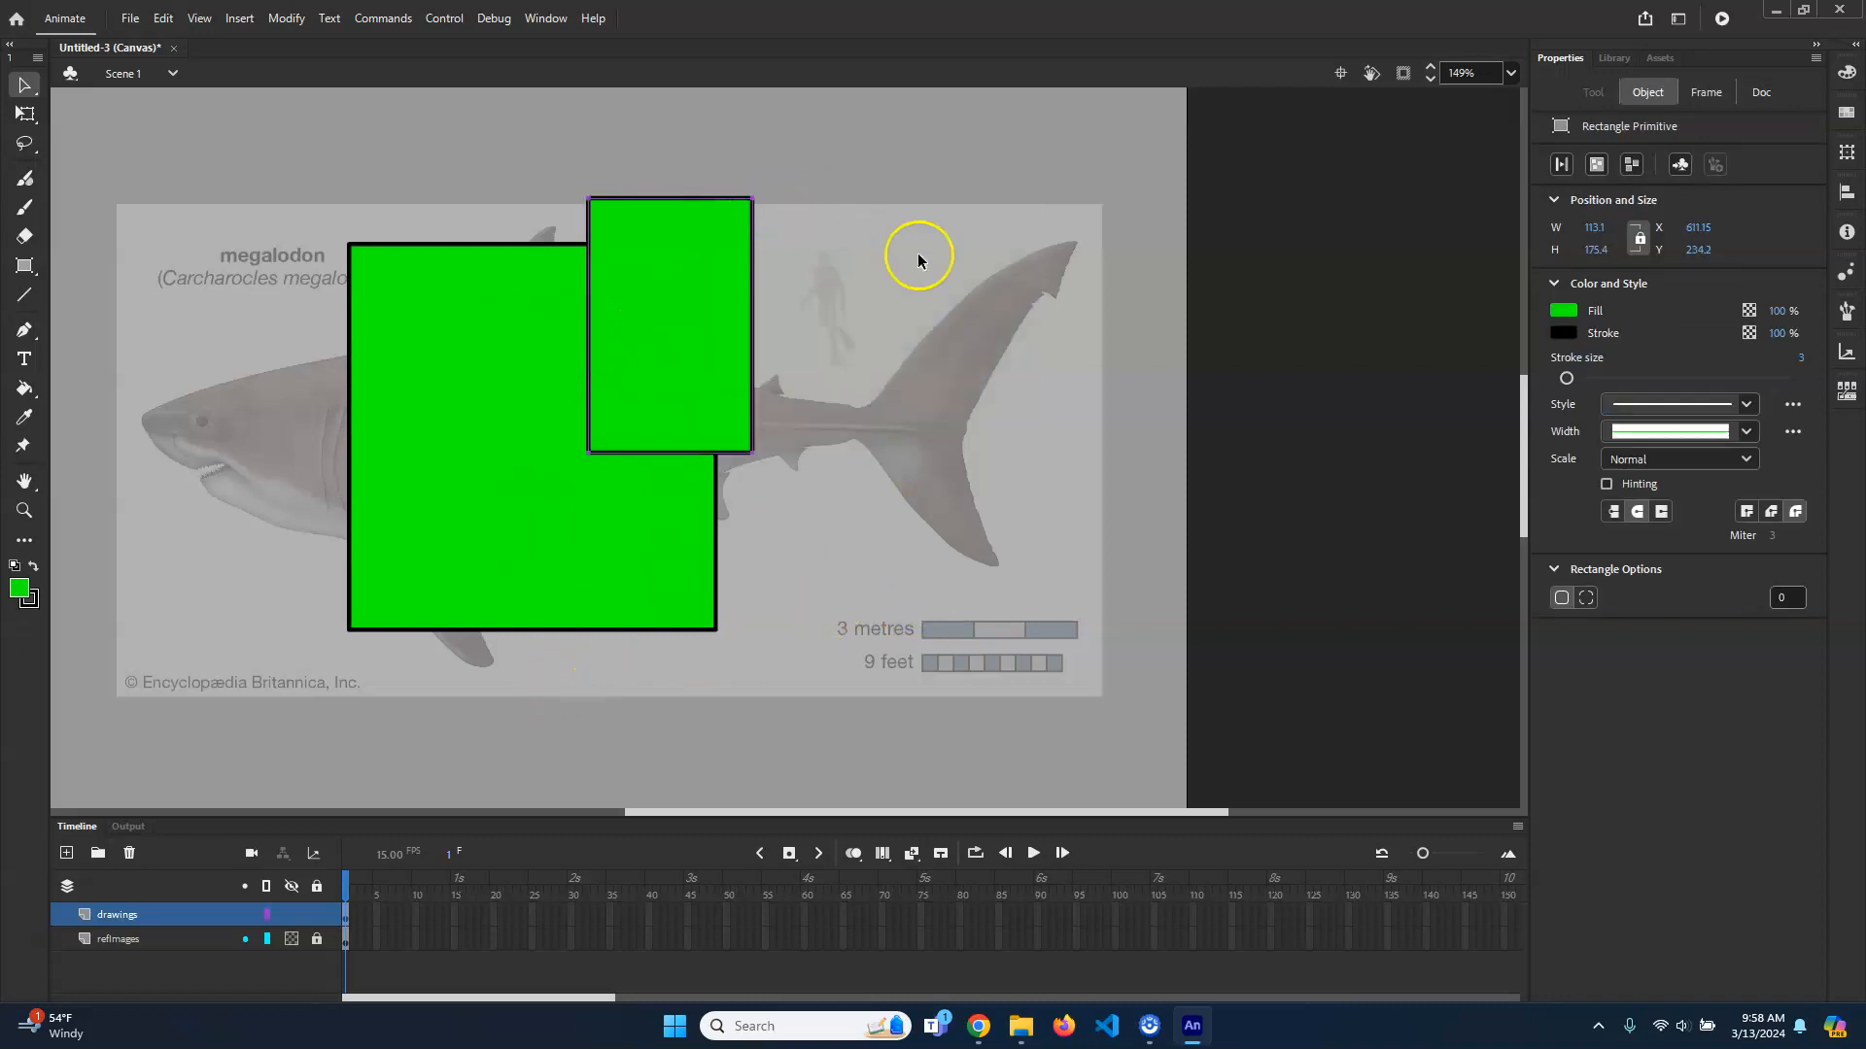
pyautogui.click(1614, 57)
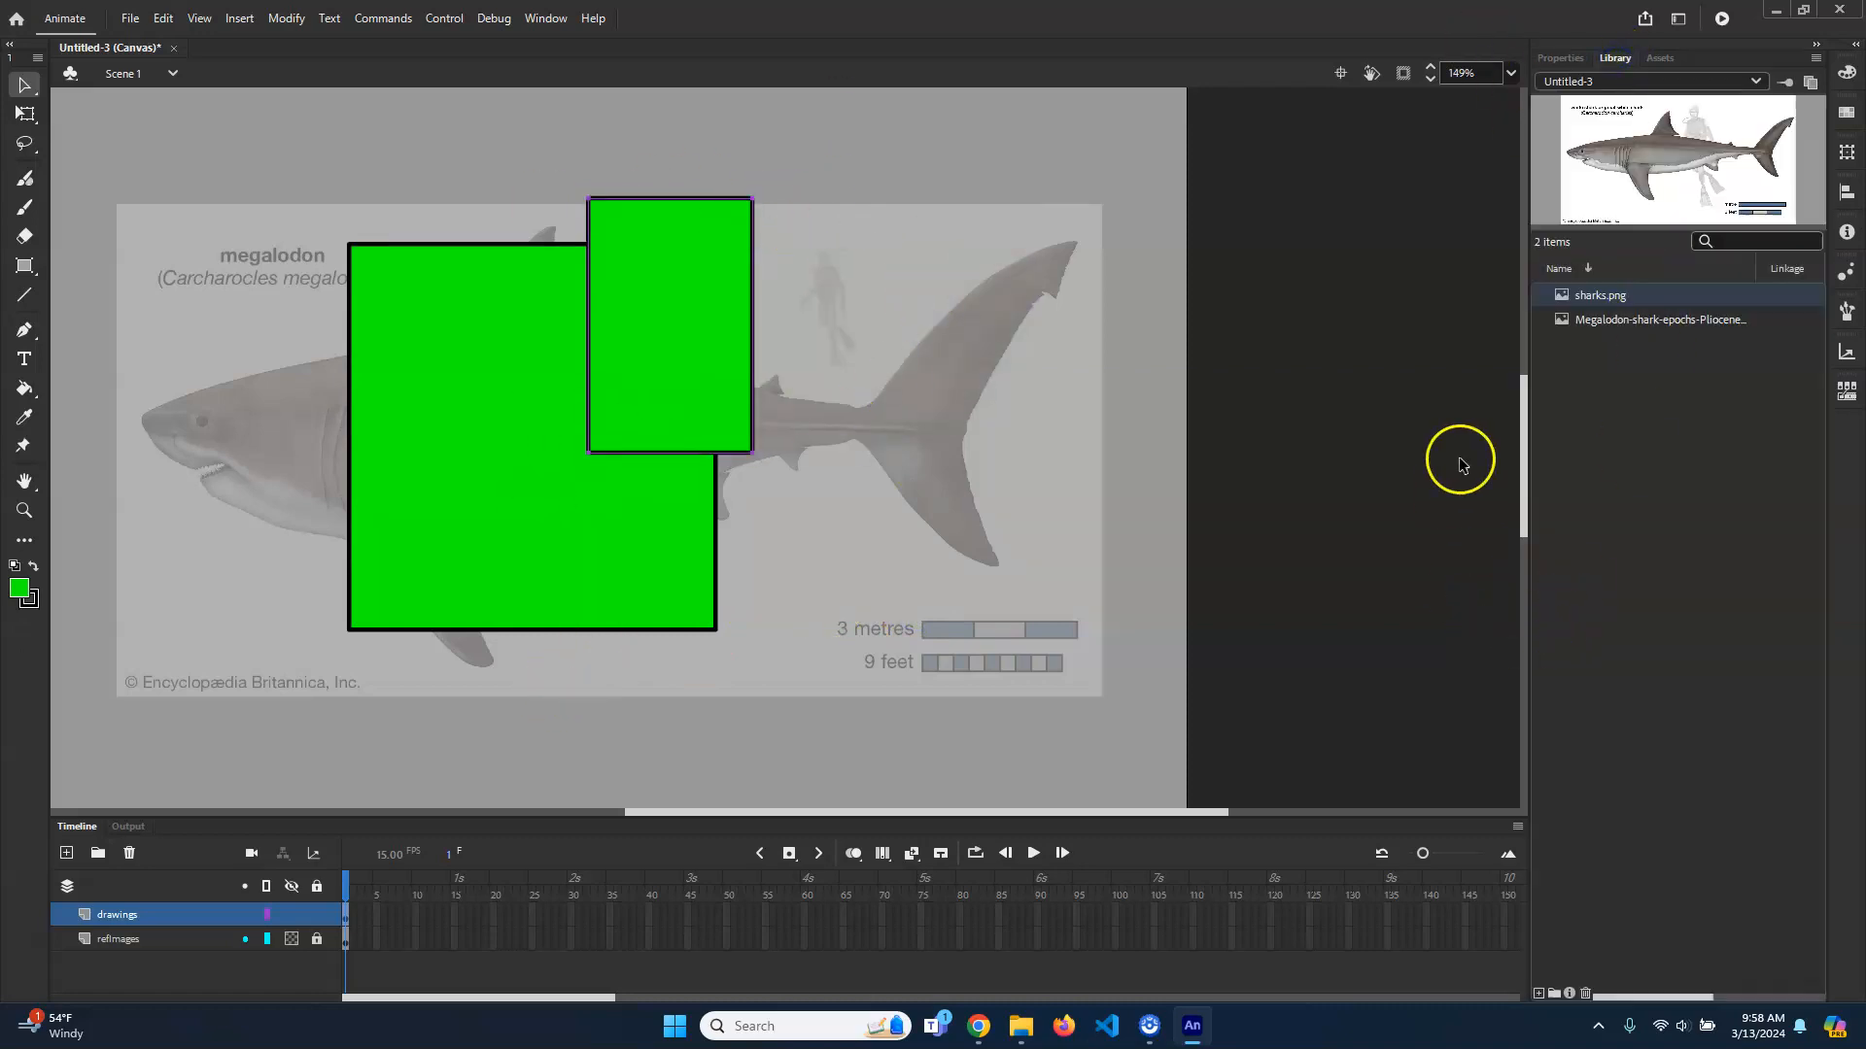
pyautogui.click(1559, 57)
pyautogui.click(819, 316)
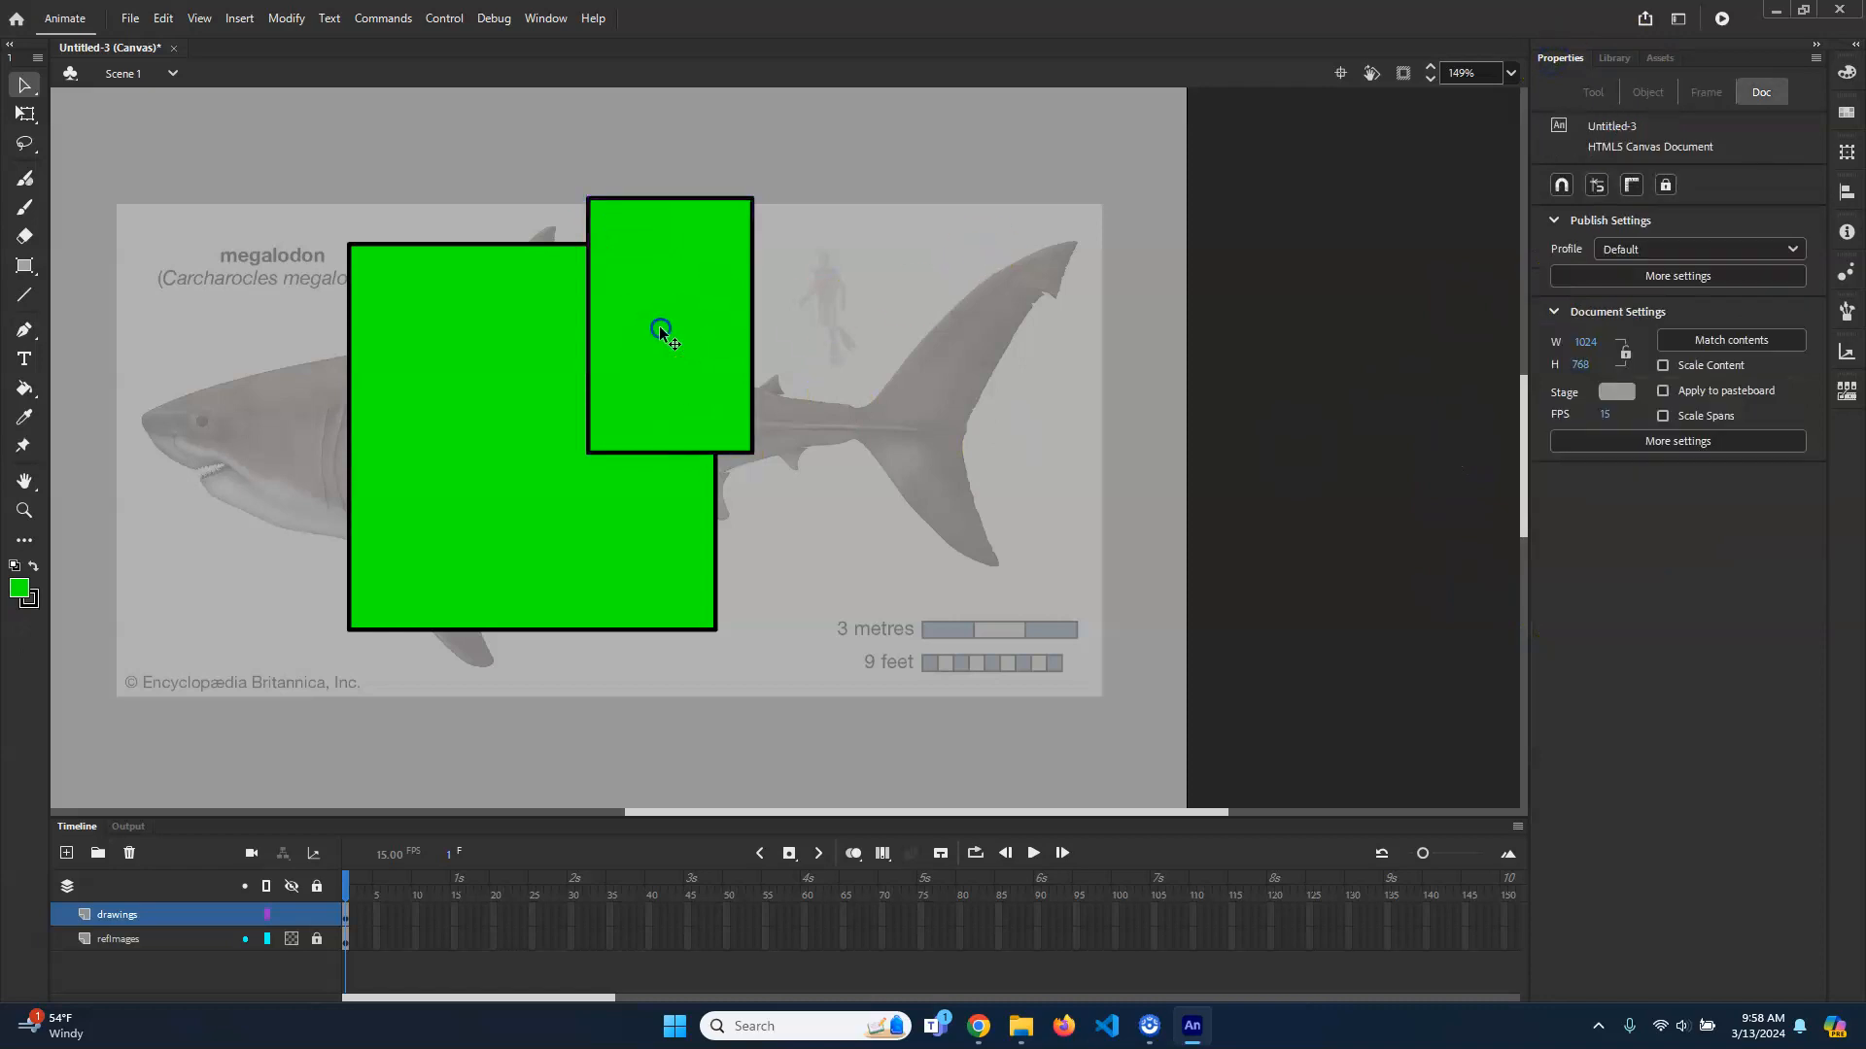
pyautogui.moveTo(709, 291); pyautogui.dragTo(939, 314)
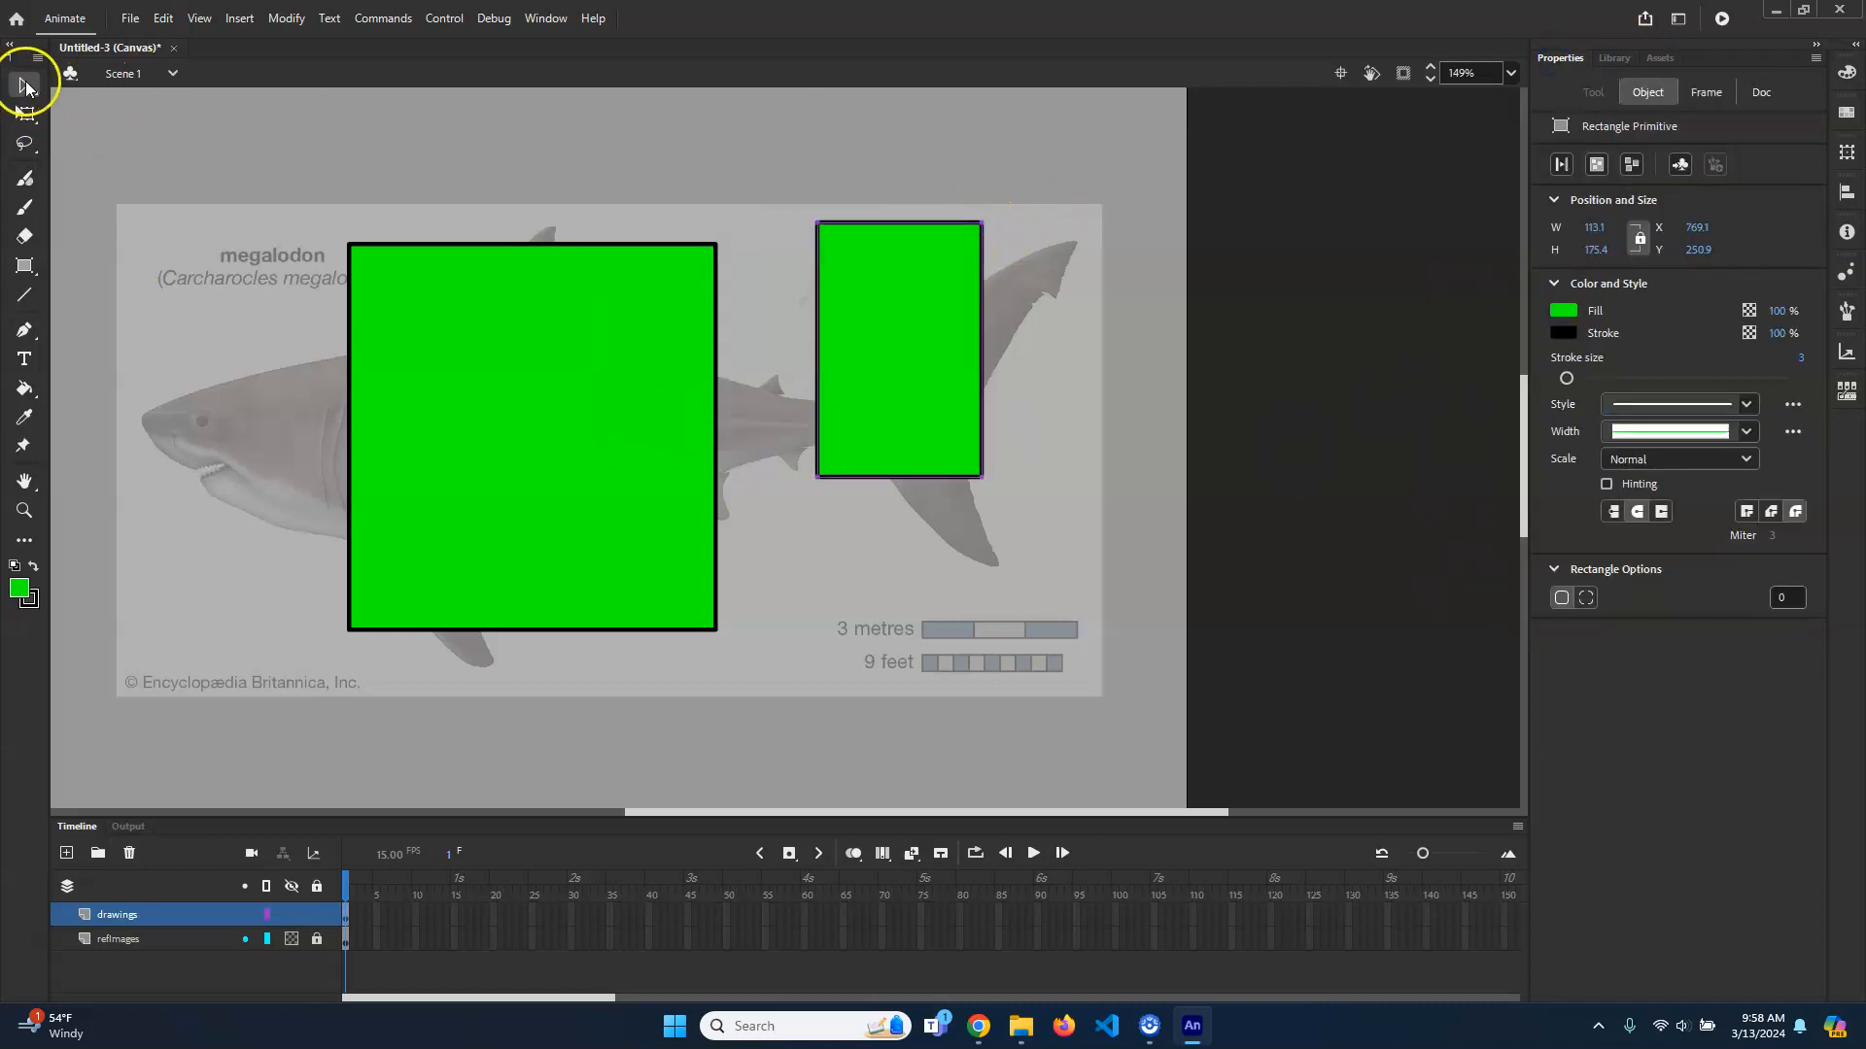
# Step: Try to reshape the smaller primitive rectangle by pulling its upper-right corner outward
pyautogui.click(1072, 169)
pyautogui.click(904, 279)
pyautogui.click(1007, 194)
pyautogui.click(943, 255)
pyautogui.click(992, 211)
pyautogui.click(960, 249)
pyautogui.click(980, 222)
pyautogui.moveTo(982, 223); pyautogui.dragTo(1056, 200)
pyautogui.moveTo(983, 223); pyautogui.dragTo(988, 224)
pyautogui.click(1035, 202)
pyautogui.click(960, 185)
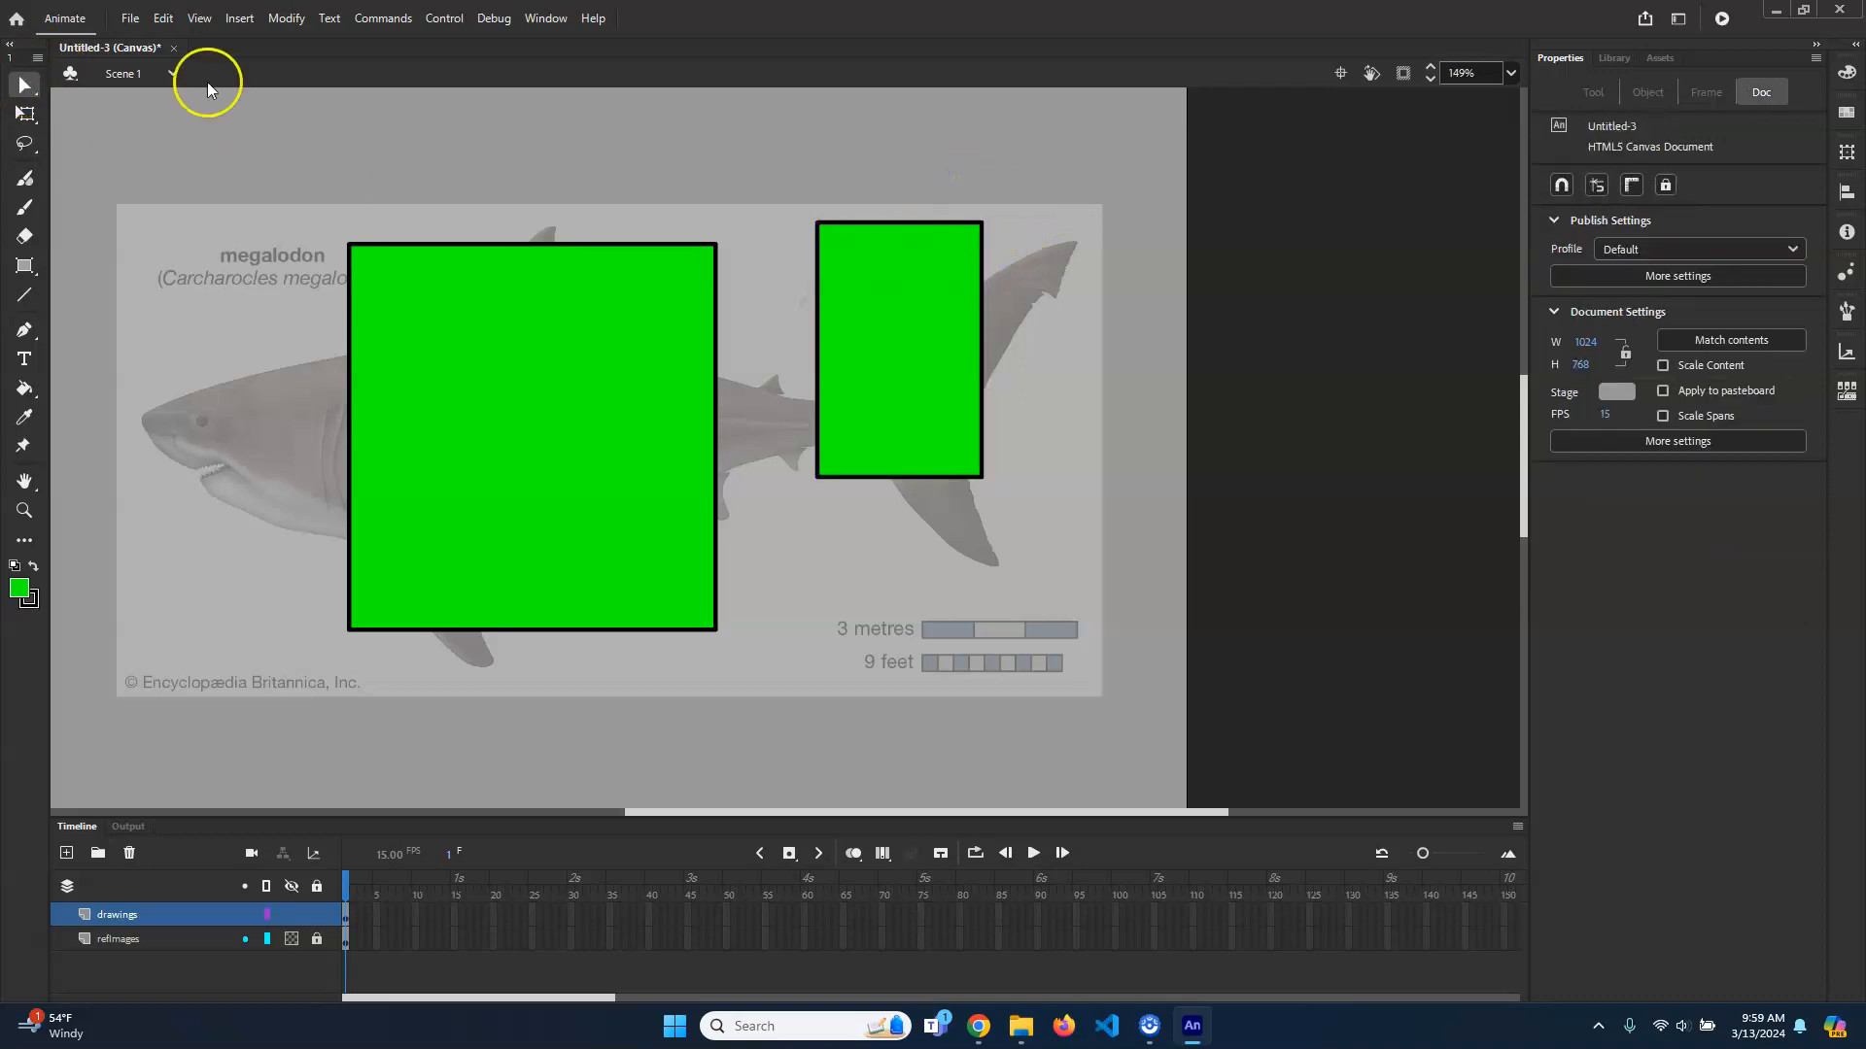
# Step: Open the smaller primitive rectangle for editing, and cancel its conversion to a drawing object
pyautogui.click(28, 89)
pyautogui.click(106, 105)
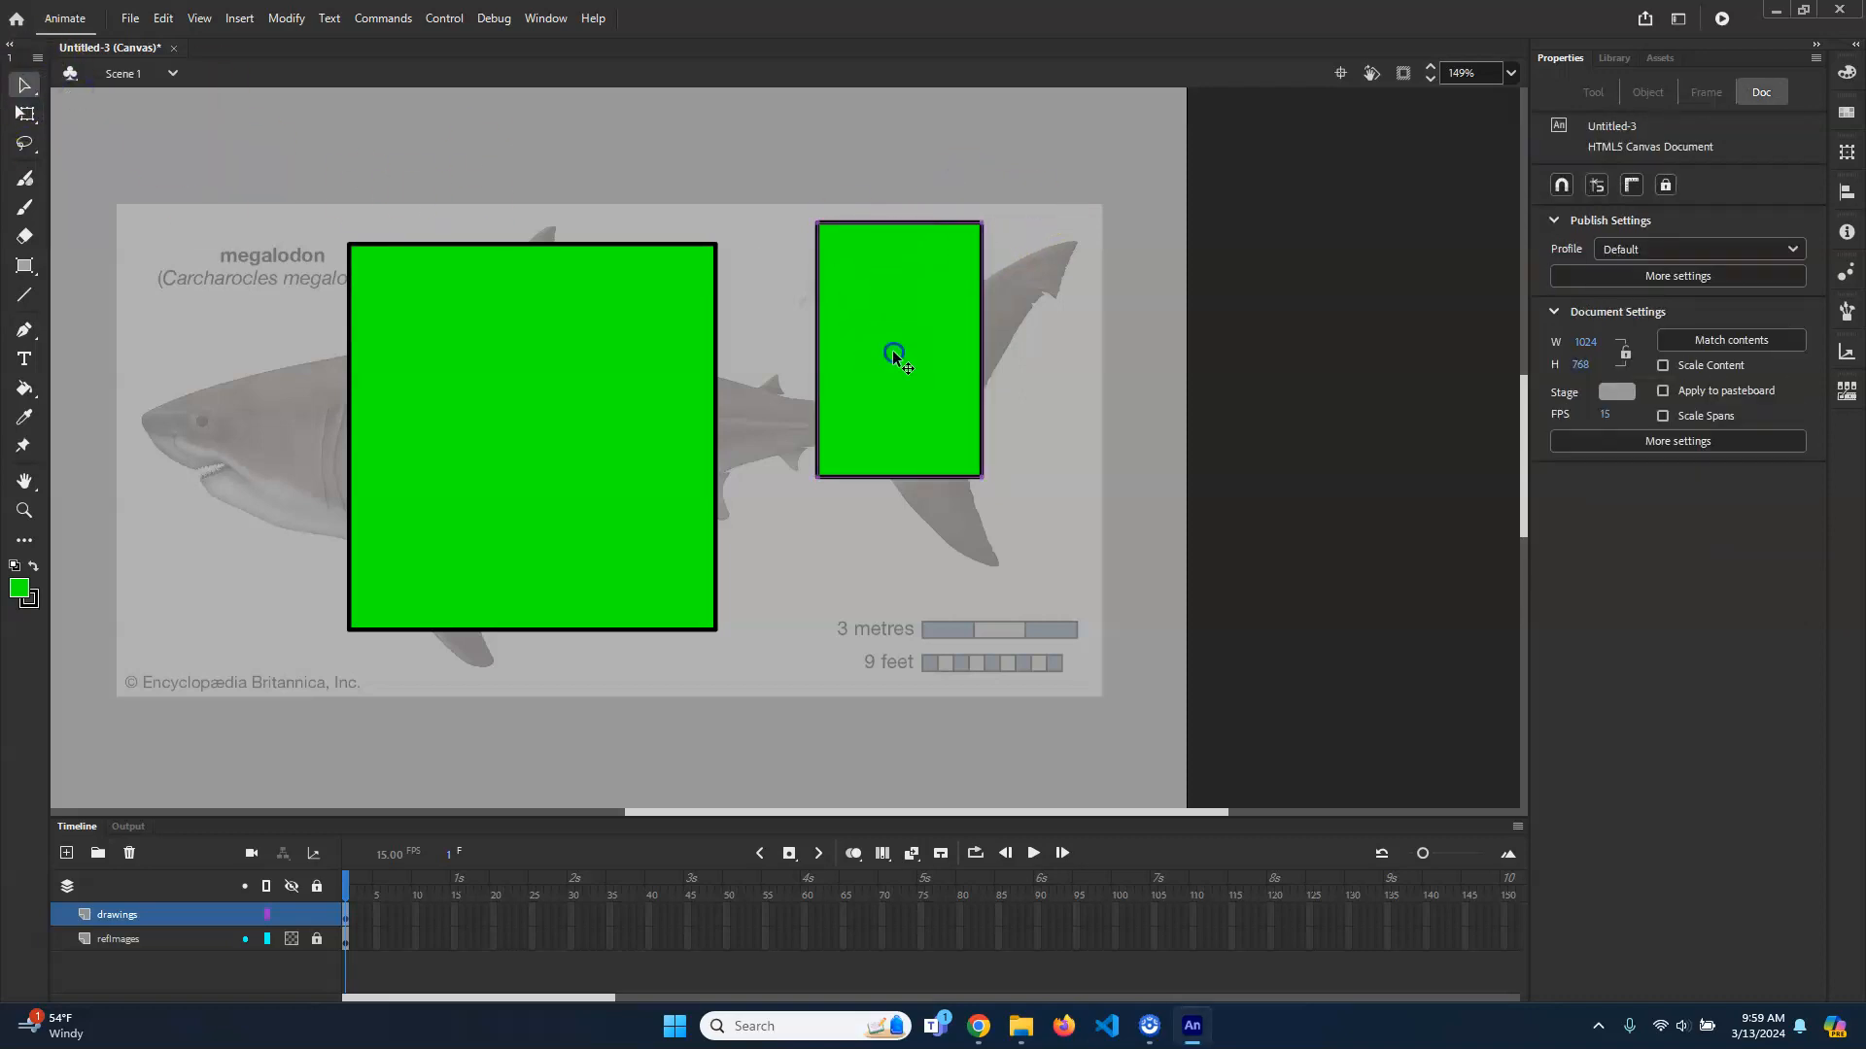
pyautogui.click(892, 349)
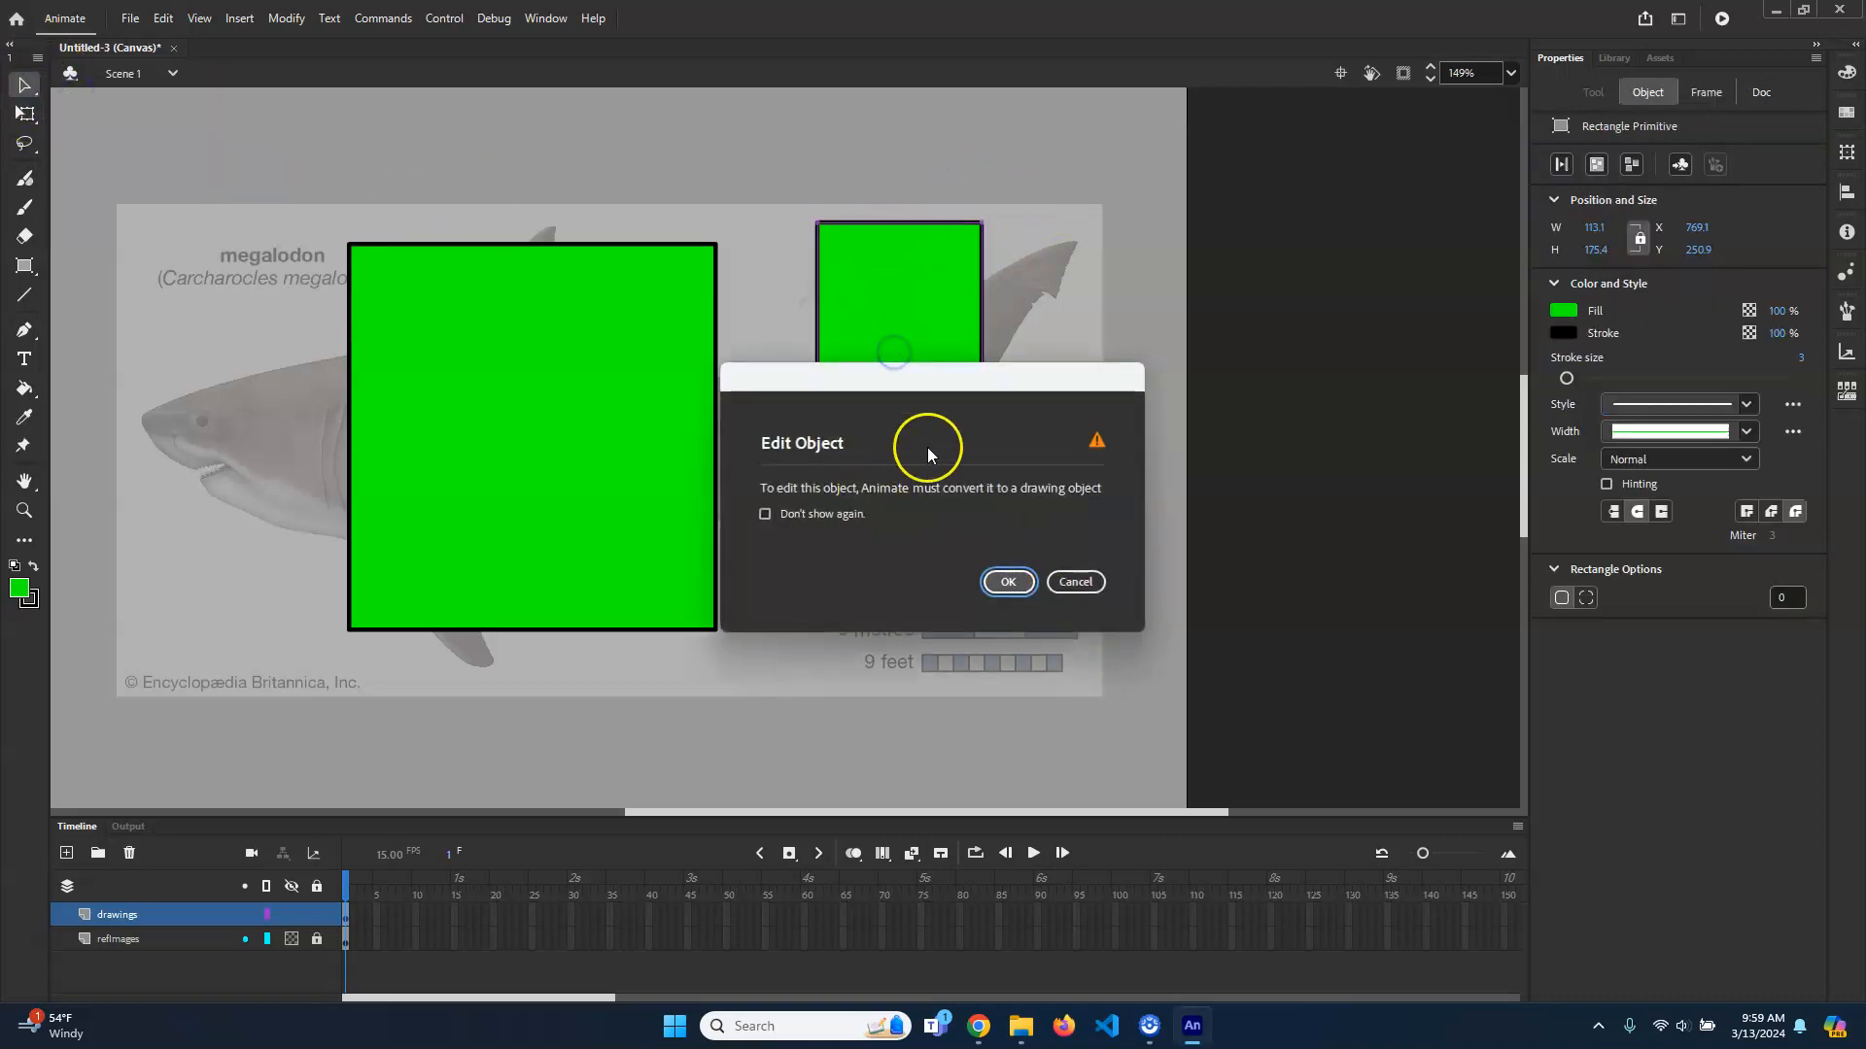
pyautogui.click(1076, 582)
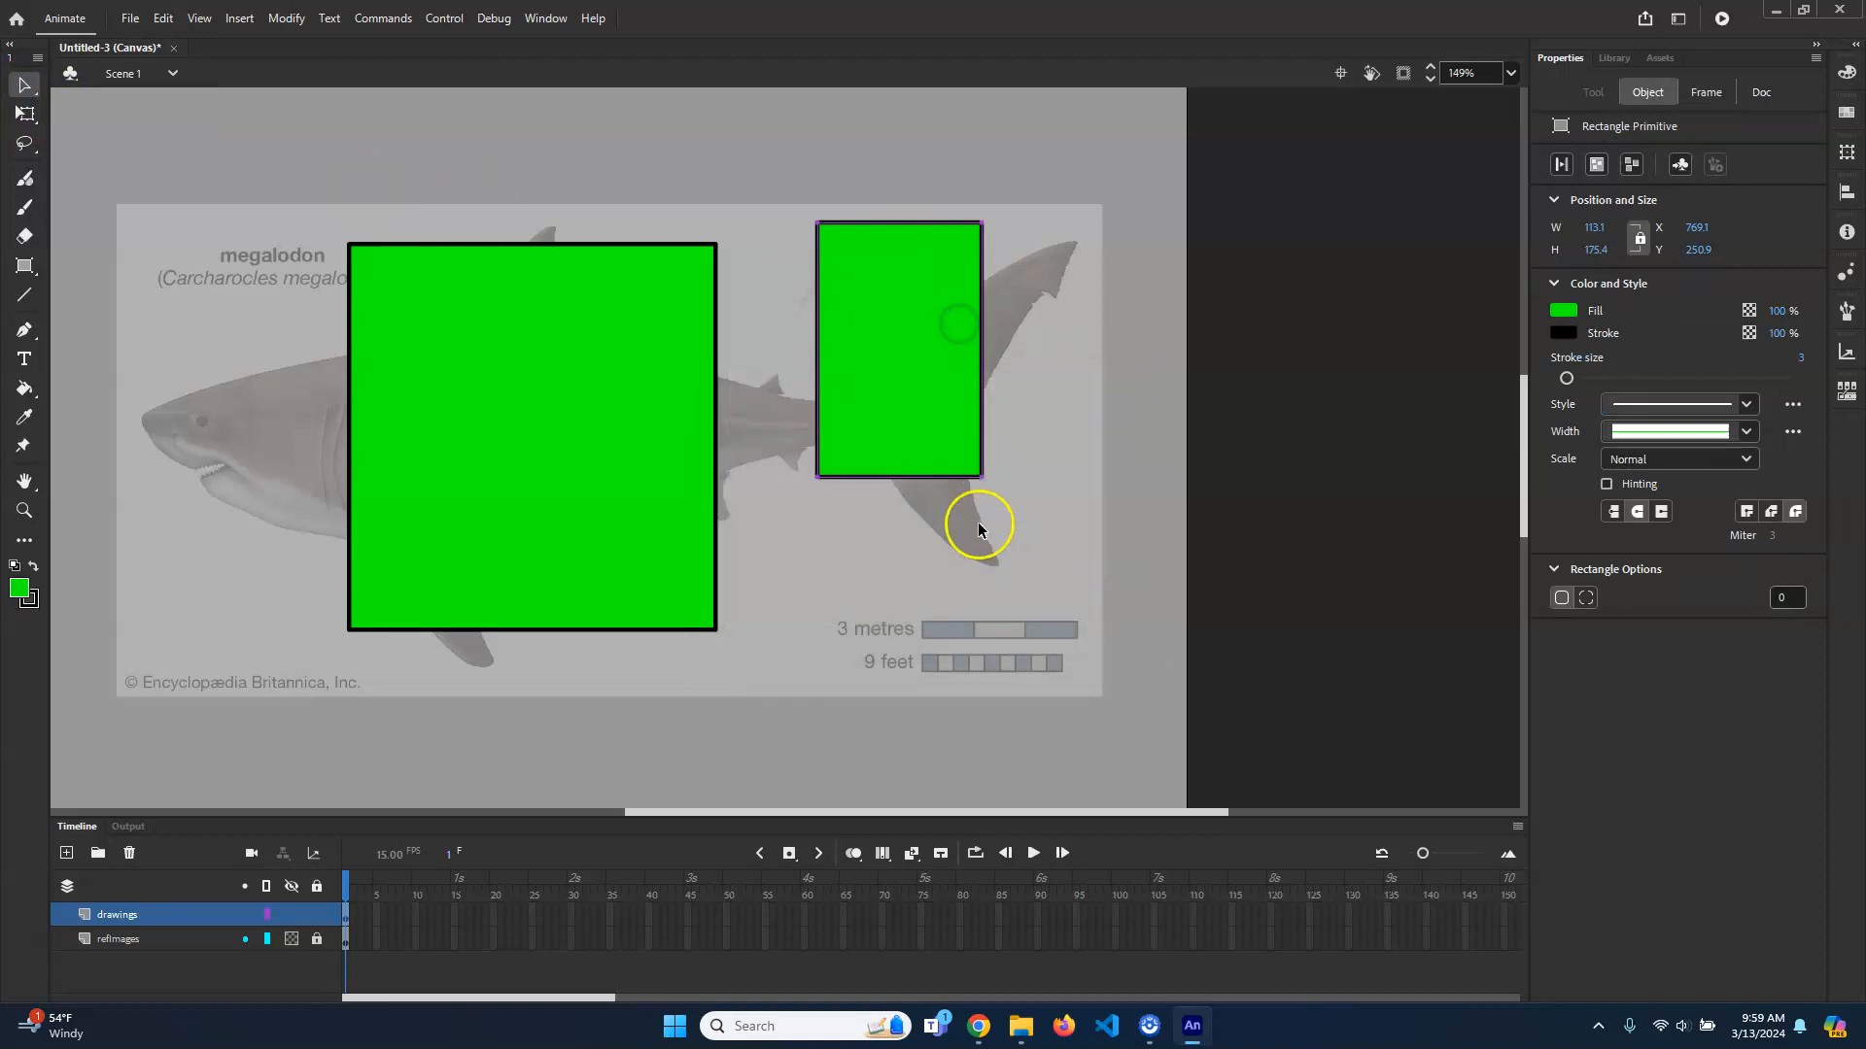
# Step: Delete both green primitive rectangles
pyautogui.press('Delete')
pyautogui.click(531, 372)
pyautogui.press('Delete')
# Step: Draw two overlapping green rectangles with black strokes over the shark, using the regular Rectangle tool in Object Drawing mode
pyautogui.click(25, 265)
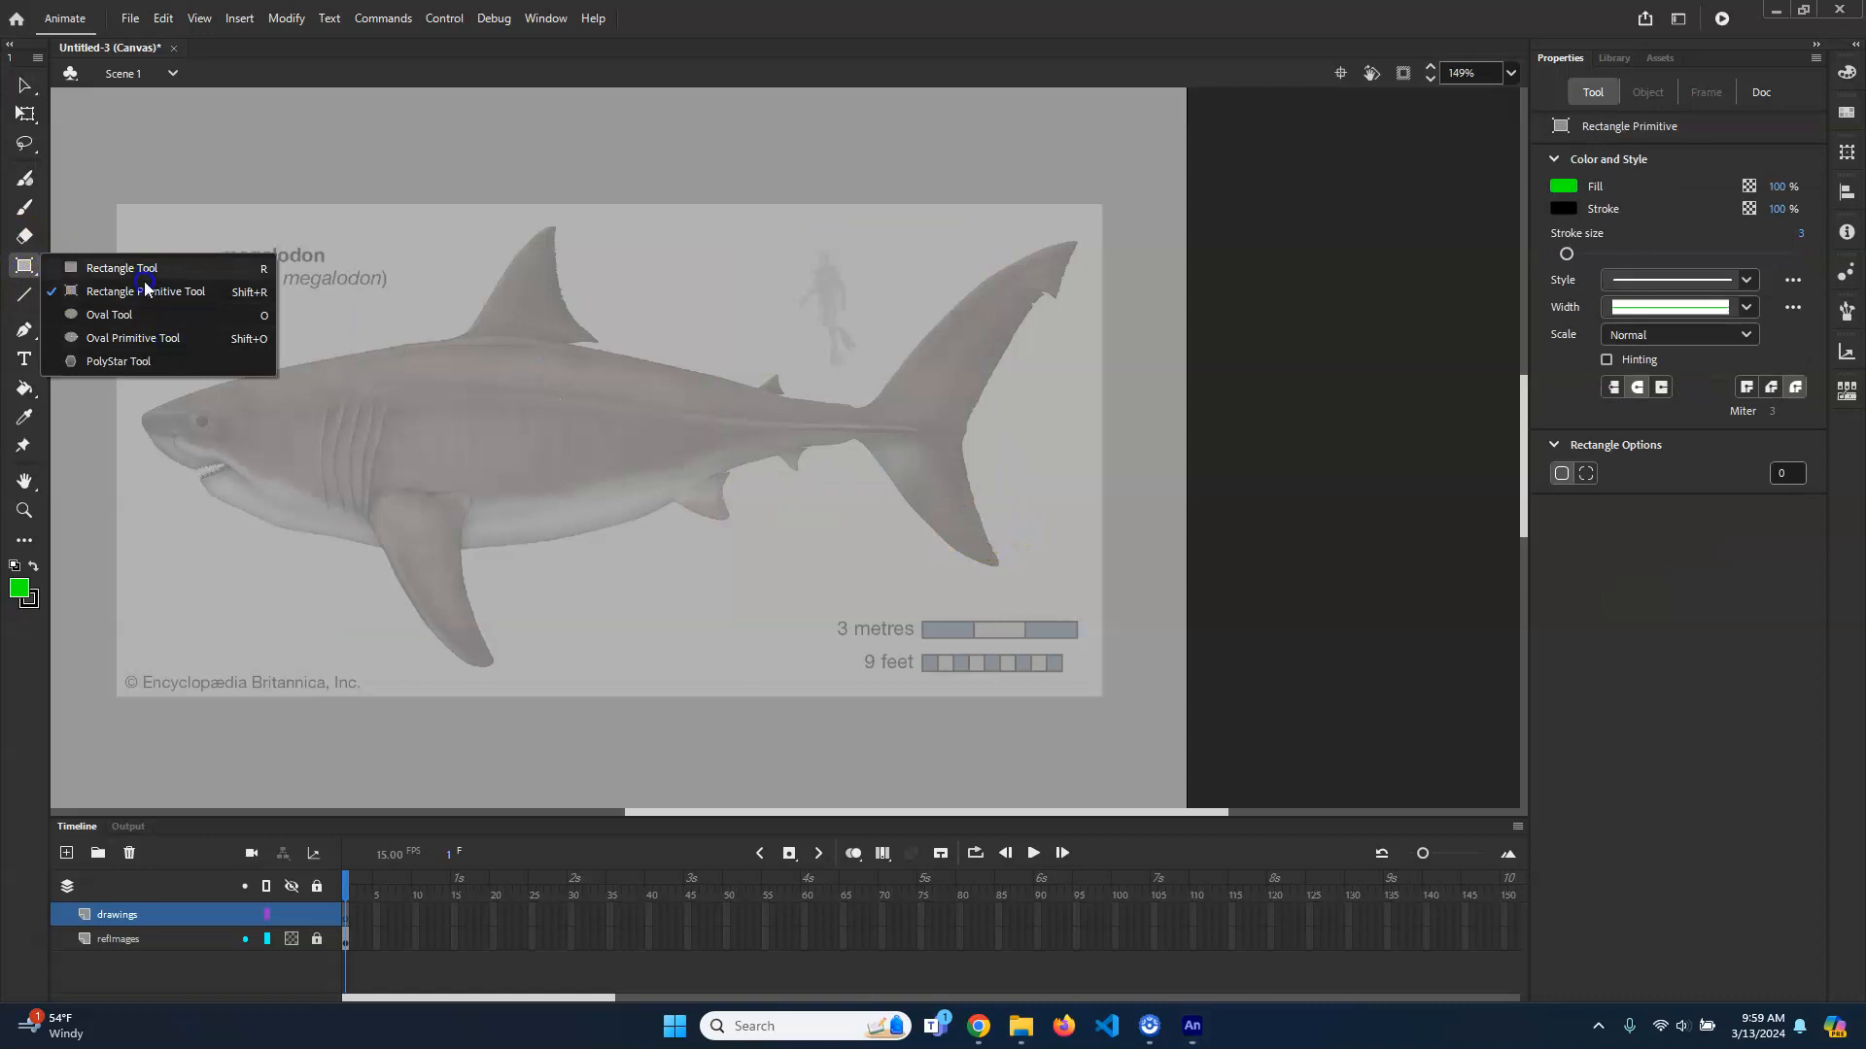
pyautogui.click(145, 276)
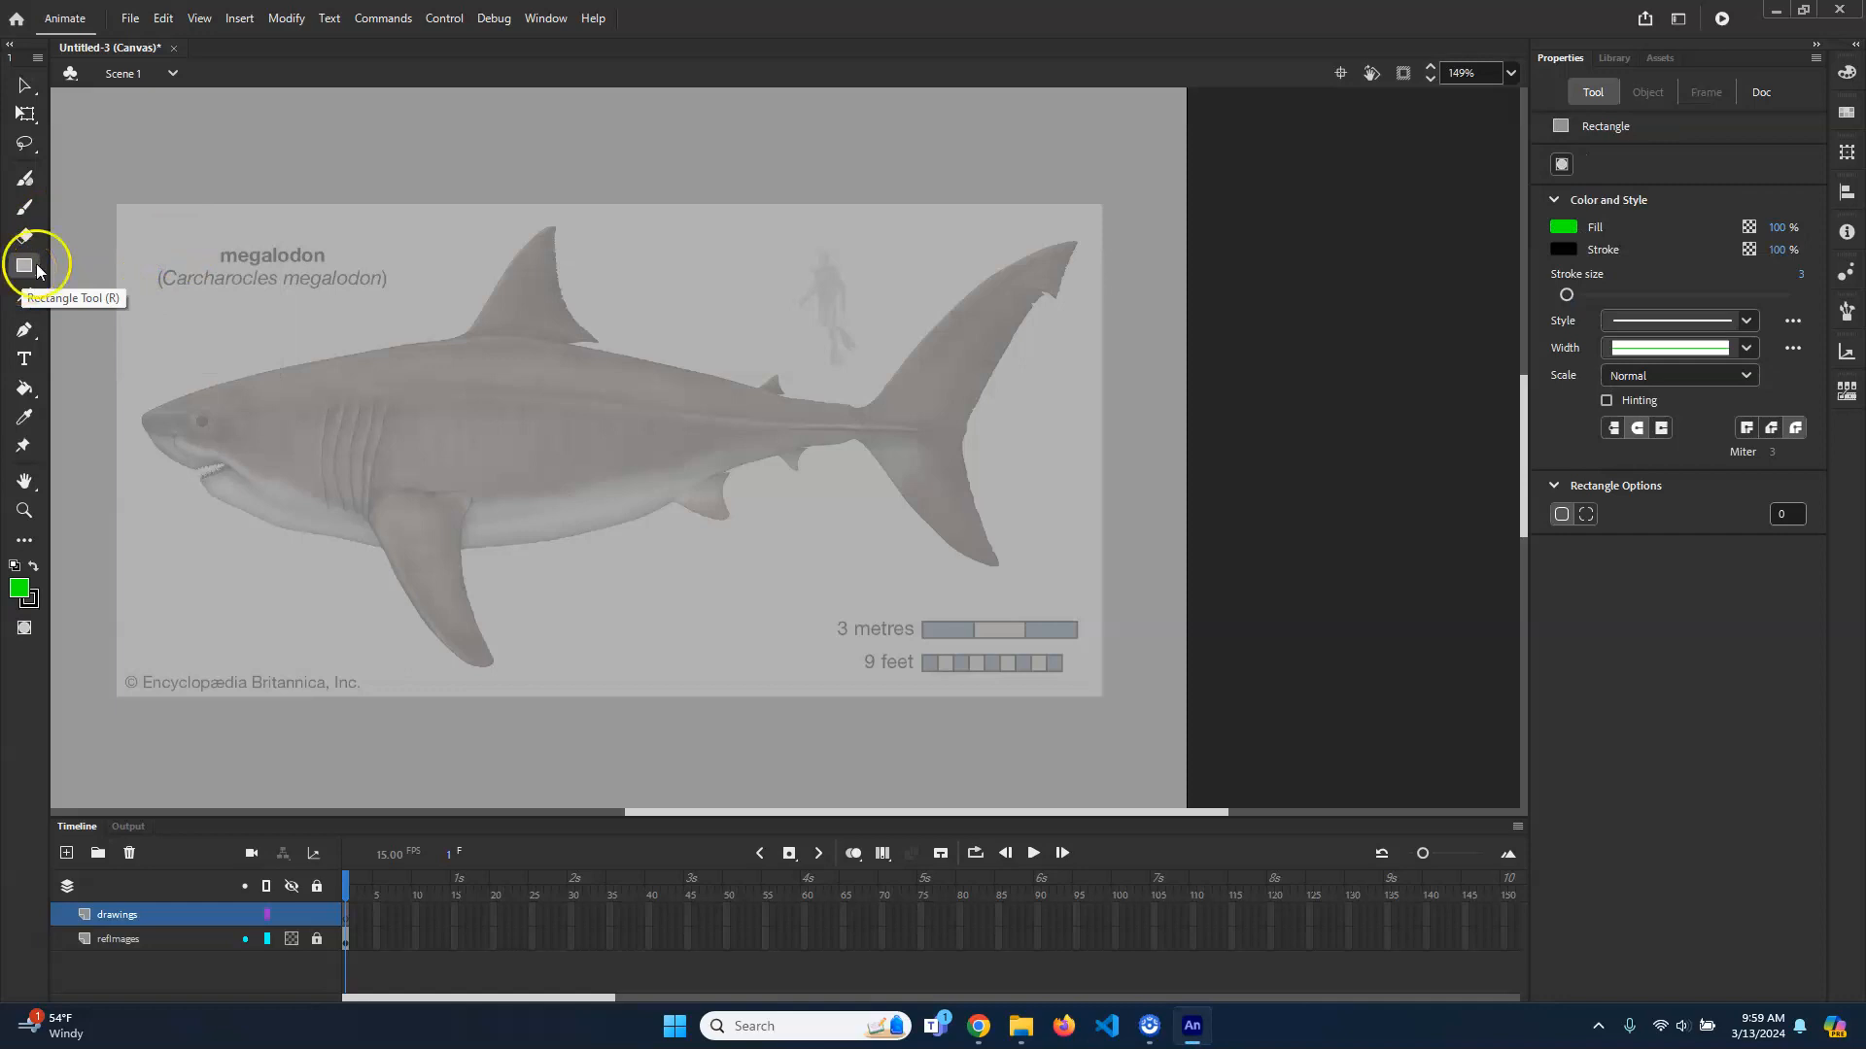
pyautogui.click(20, 632)
pyautogui.moveTo(506, 263); pyautogui.dragTo(806, 702)
pyautogui.moveTo(988, 218); pyautogui.dragTo(675, 468)
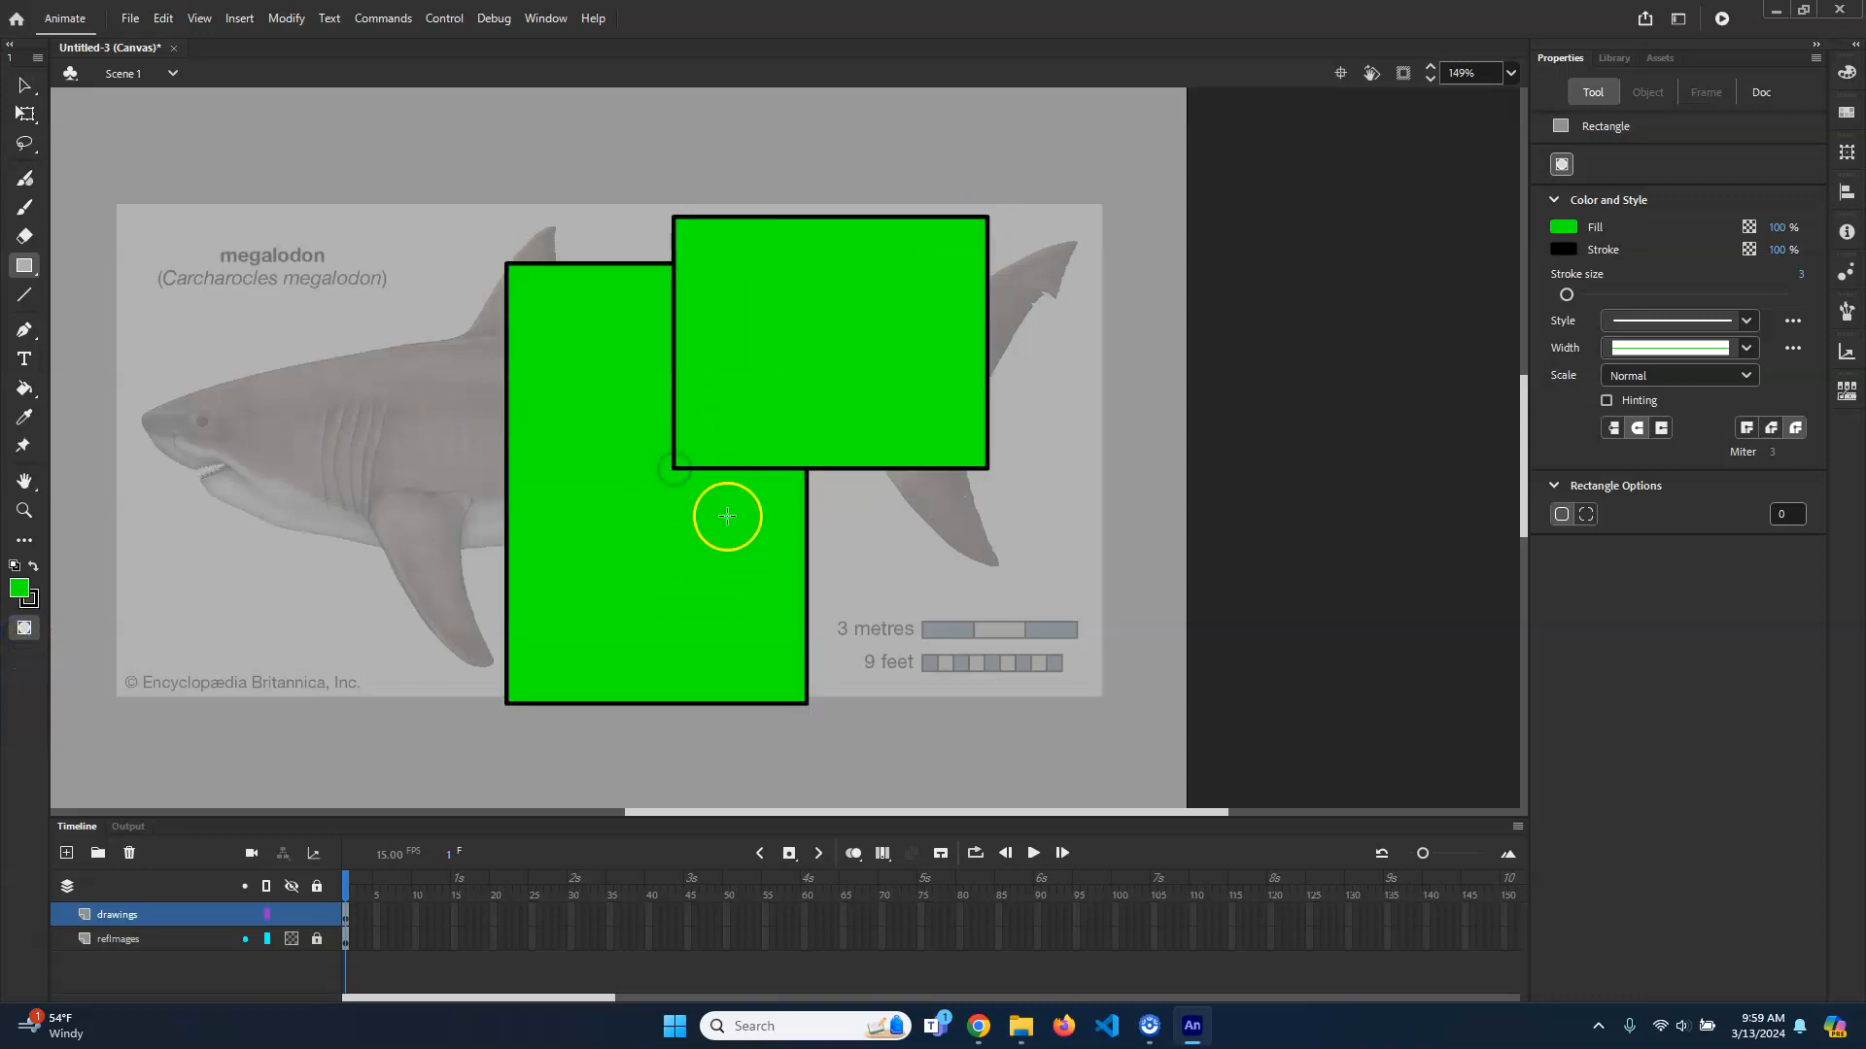
# Step: Move the smaller green rectangle away from the larger one, and select each rectangle in turn to inspect it as a drawing object
pyautogui.press('v')
pyautogui.moveTo(837, 333)
pyautogui.mouseDown()
pyautogui.moveTo(1010, 254)
pyautogui.moveTo(871, 329)
pyautogui.moveTo(1033, 192)
pyautogui.mouseUp()
pyautogui.click(1038, 512)
pyautogui.click(672, 359)
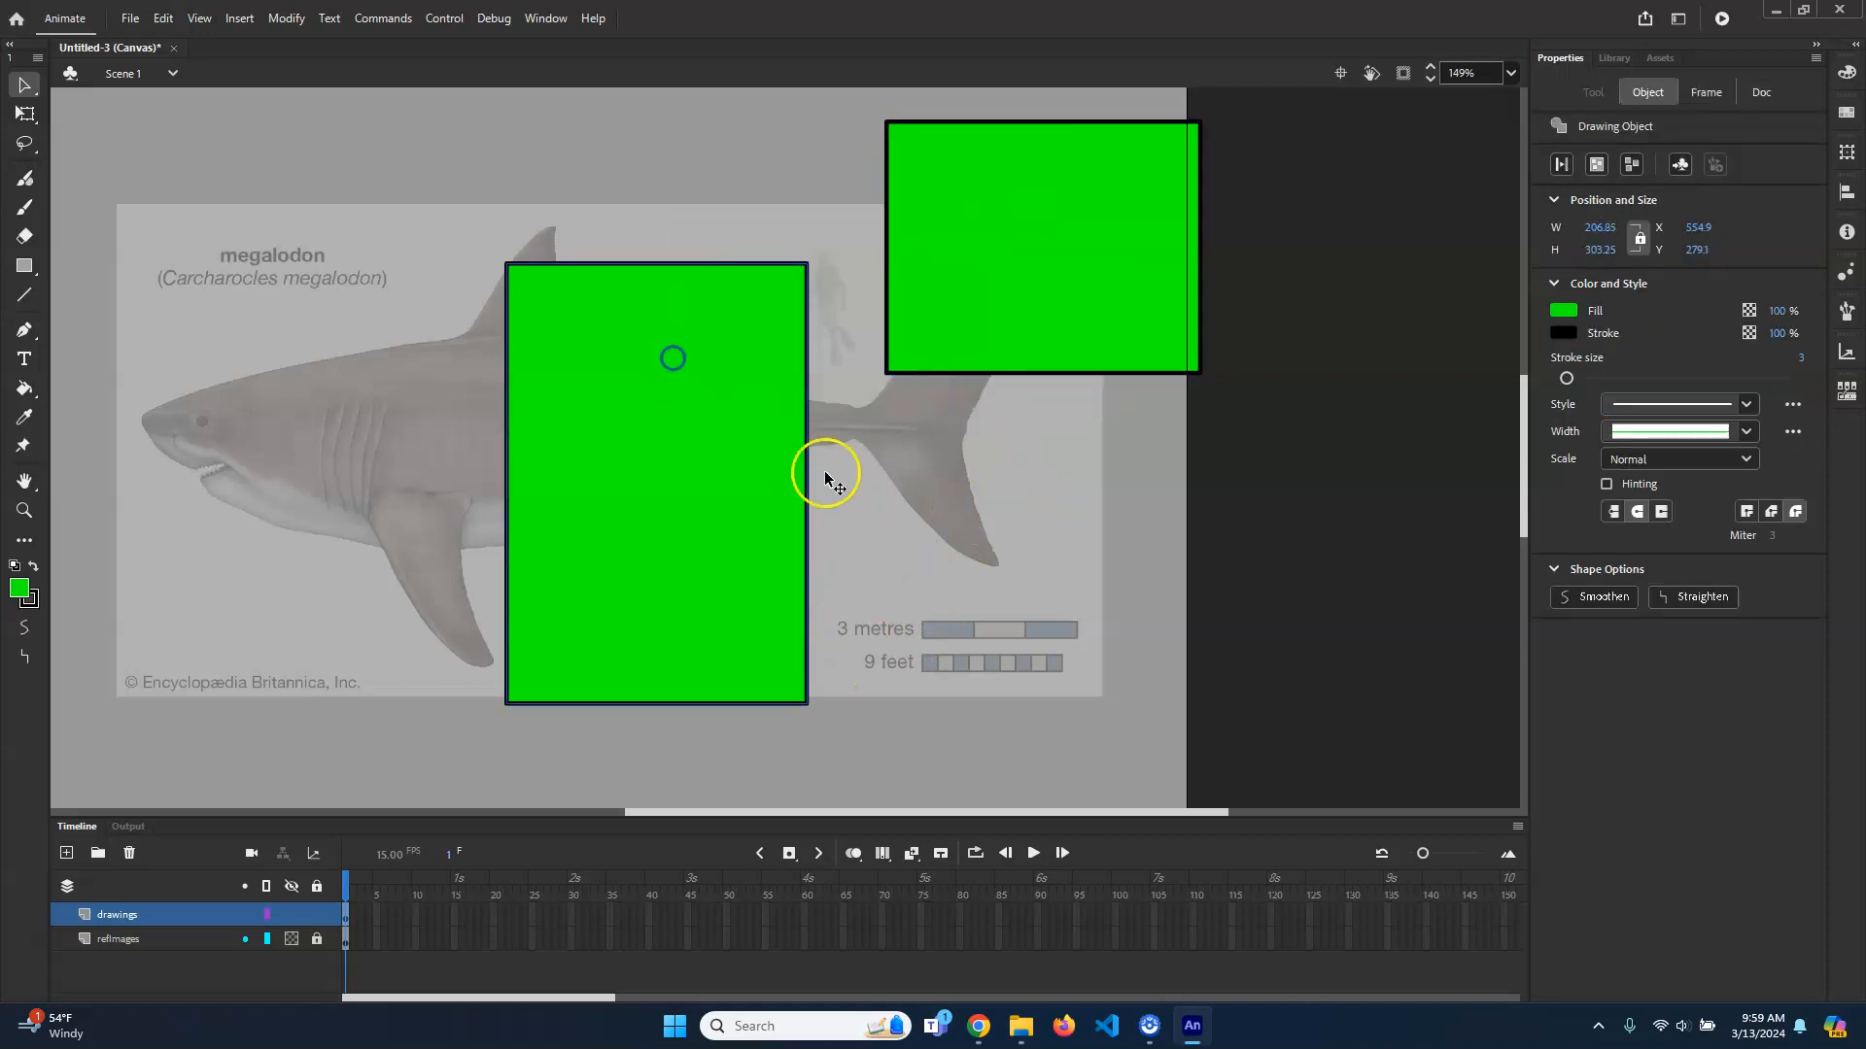
pyautogui.click(975, 231)
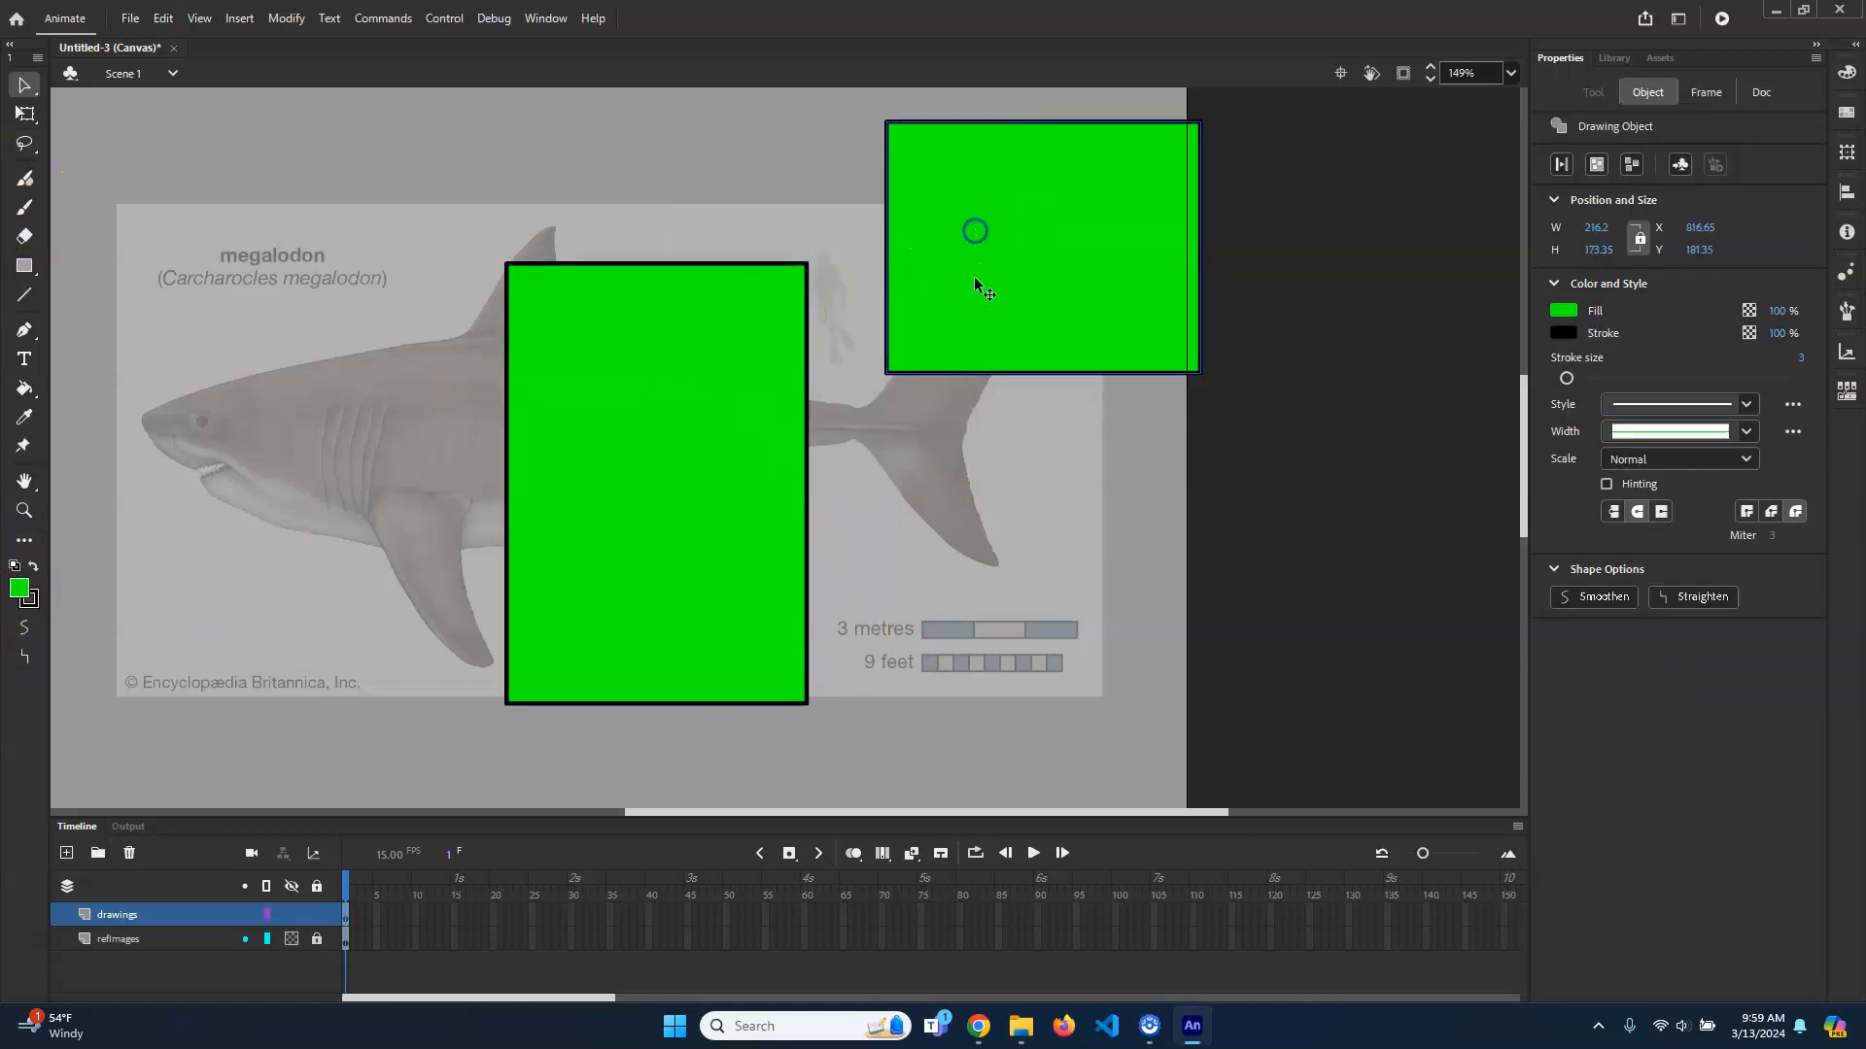
# Step: Delete both green rectangle drawing objects
pyautogui.press('Delete')
pyautogui.click(690, 411)
pyautogui.press('Delete')
# Step: Choose the Rectangle tool and set its stroke colour to none
pyautogui.click(29, 114)
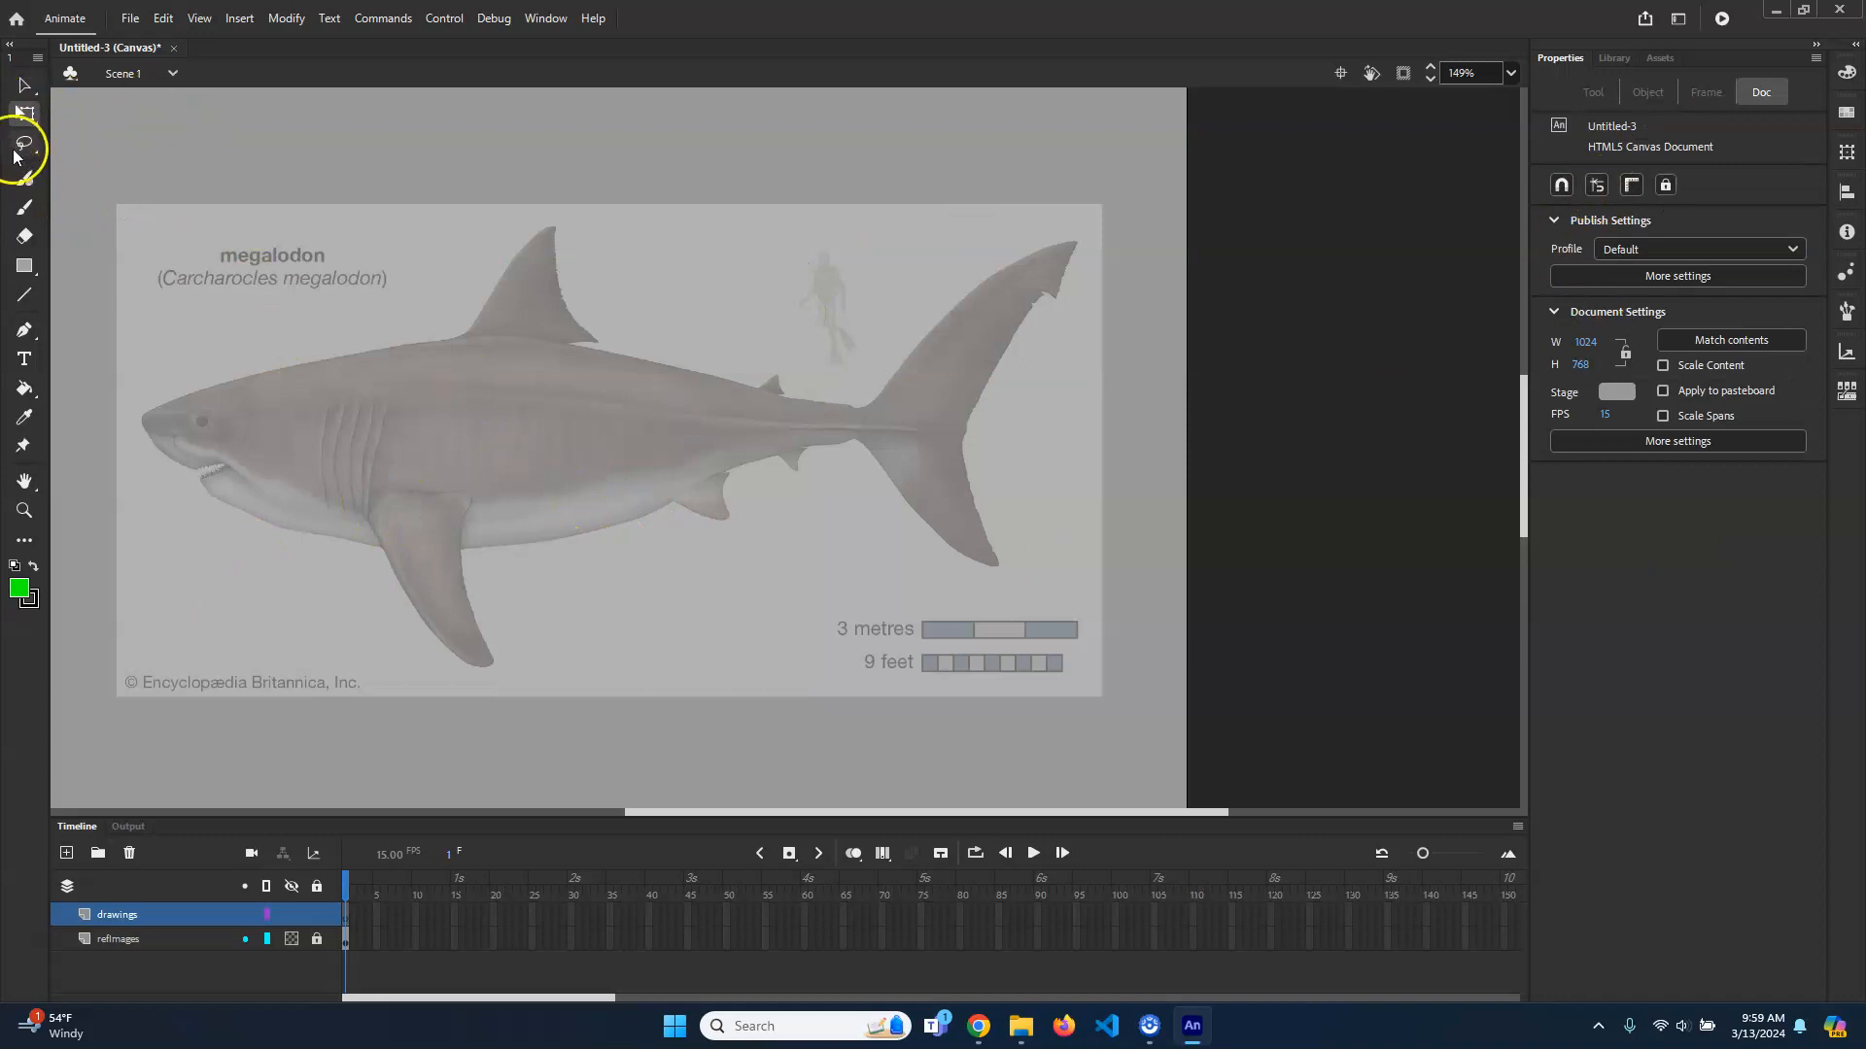
pyautogui.click(25, 207)
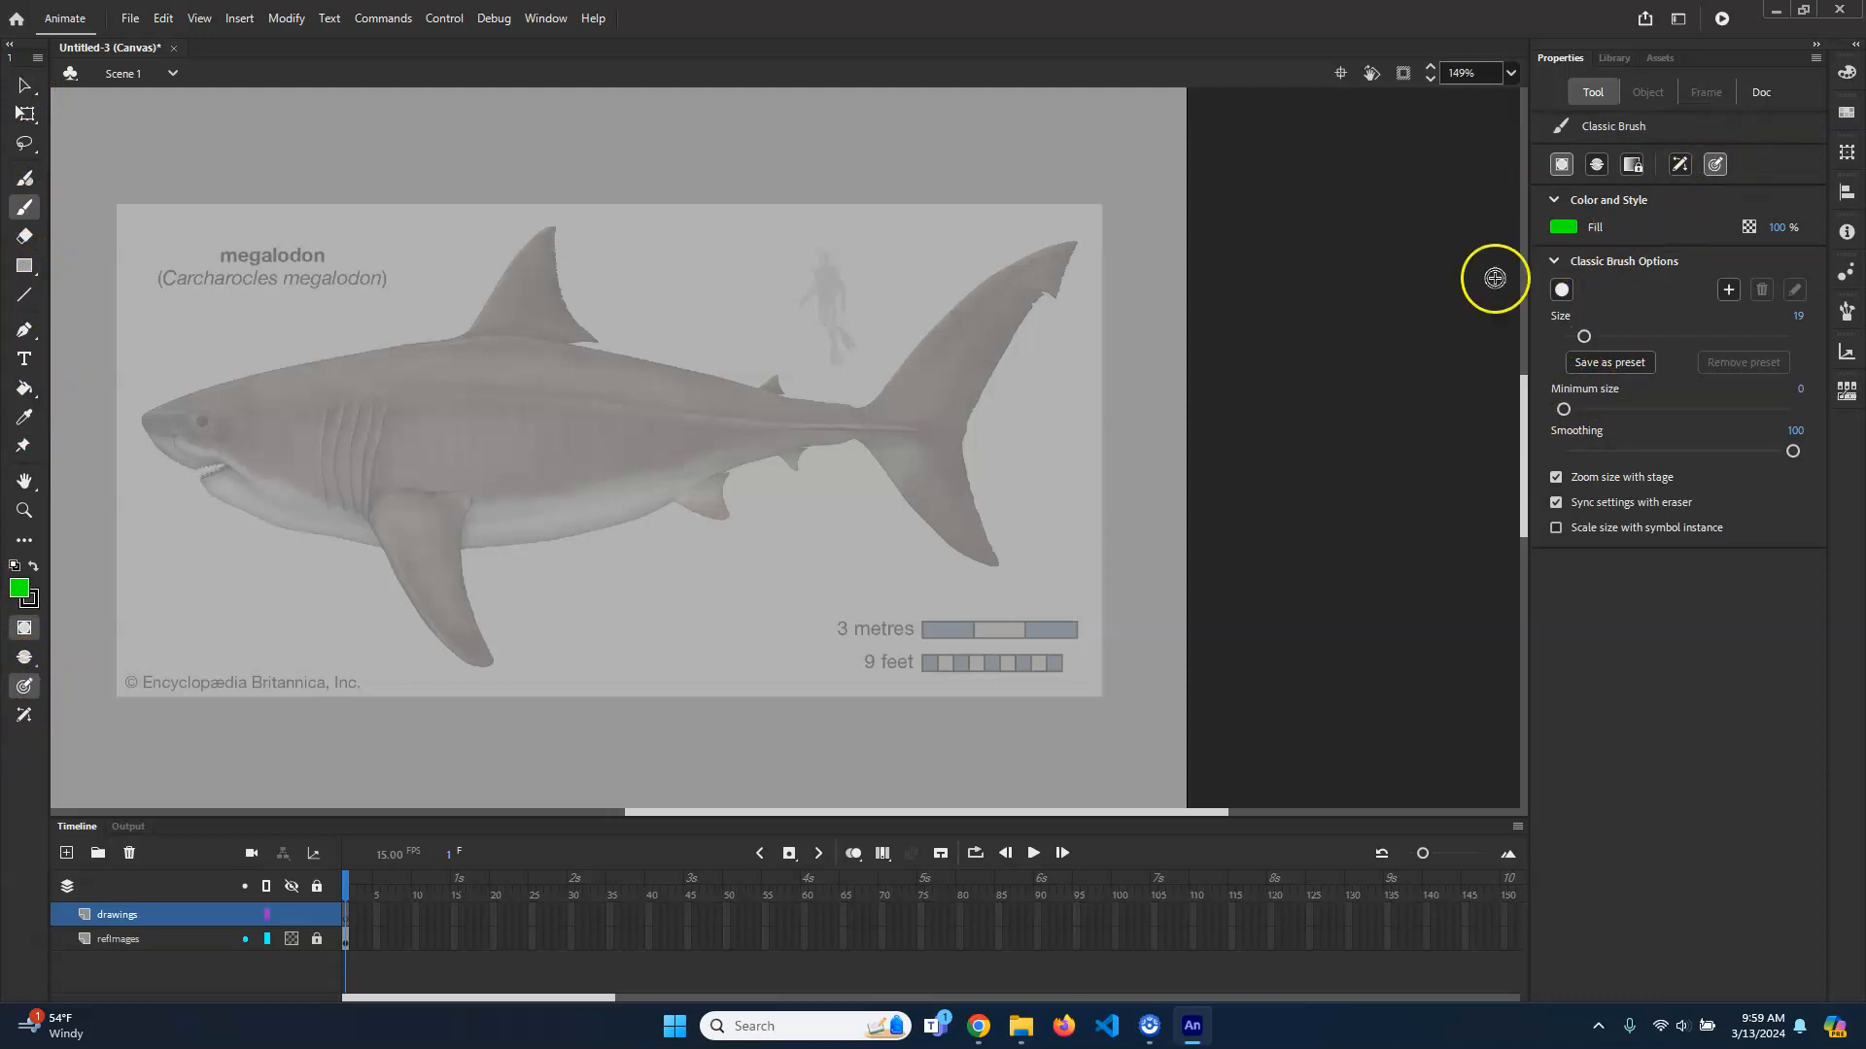
pyautogui.click(24, 268)
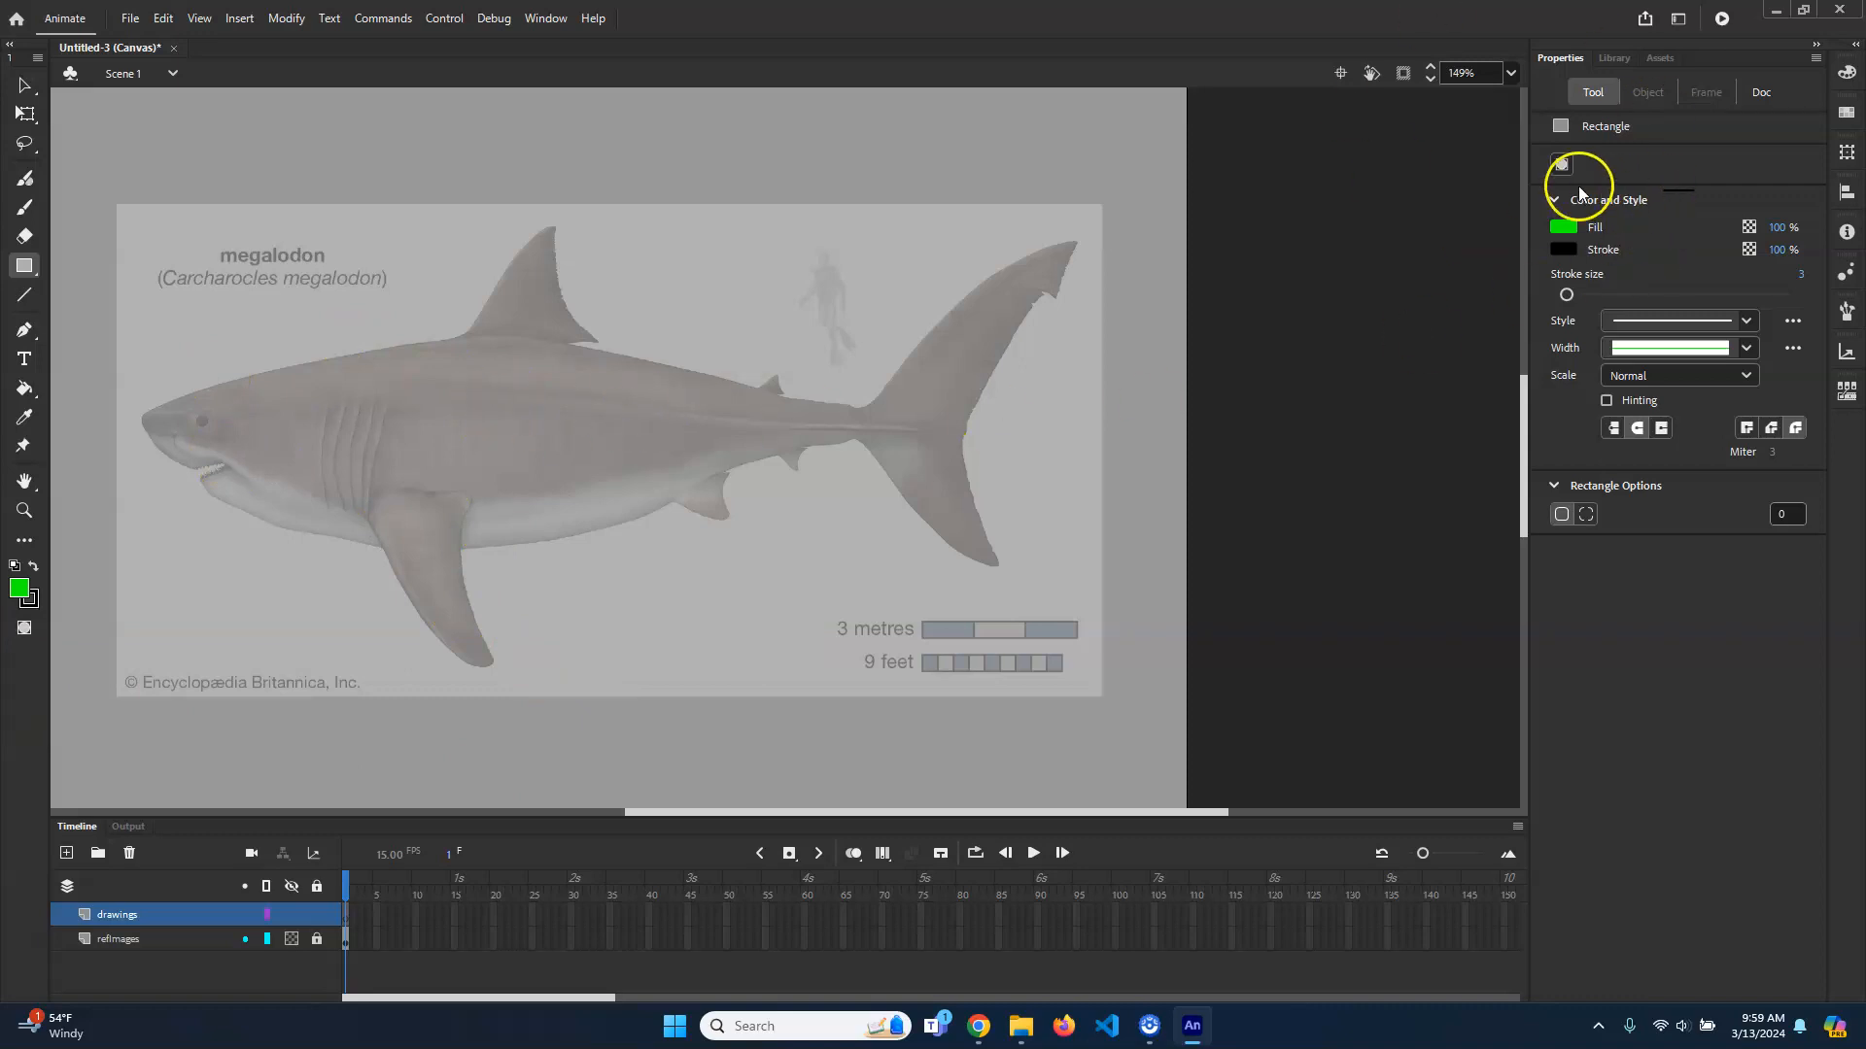
pyautogui.click(1563, 248)
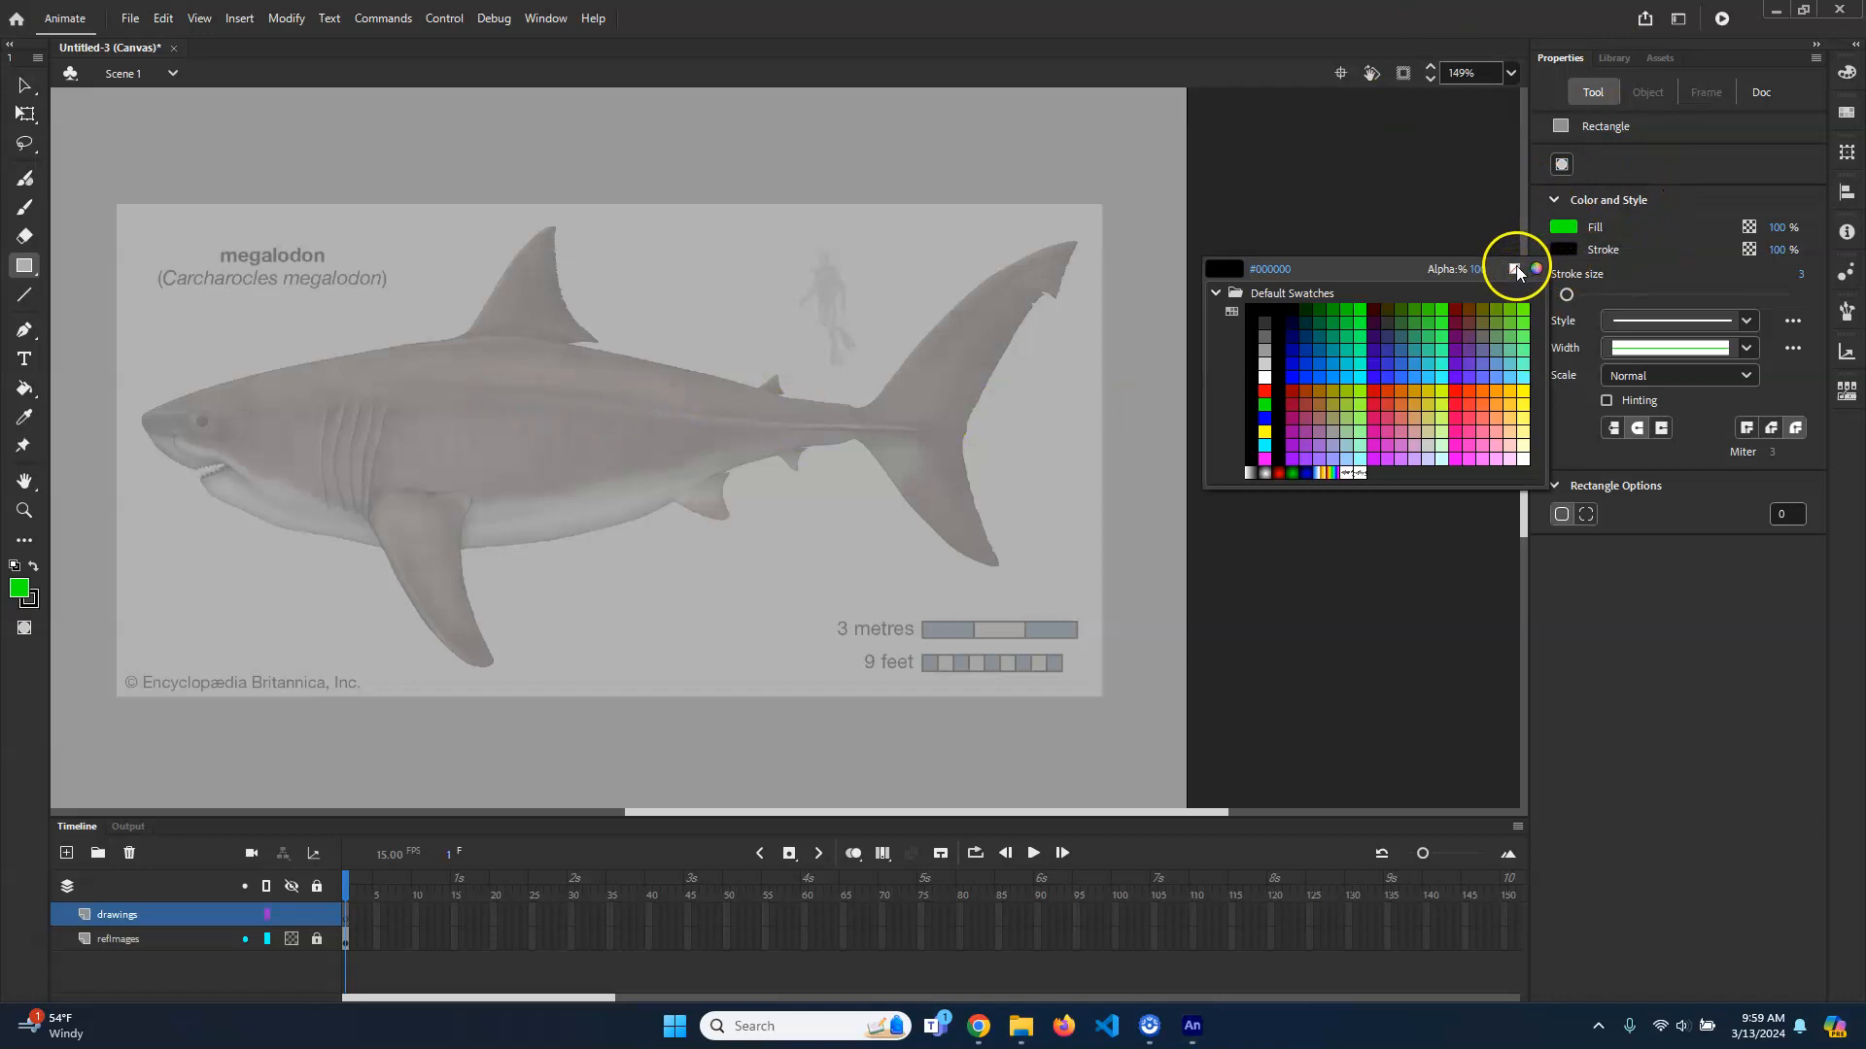
pyautogui.click(1515, 269)
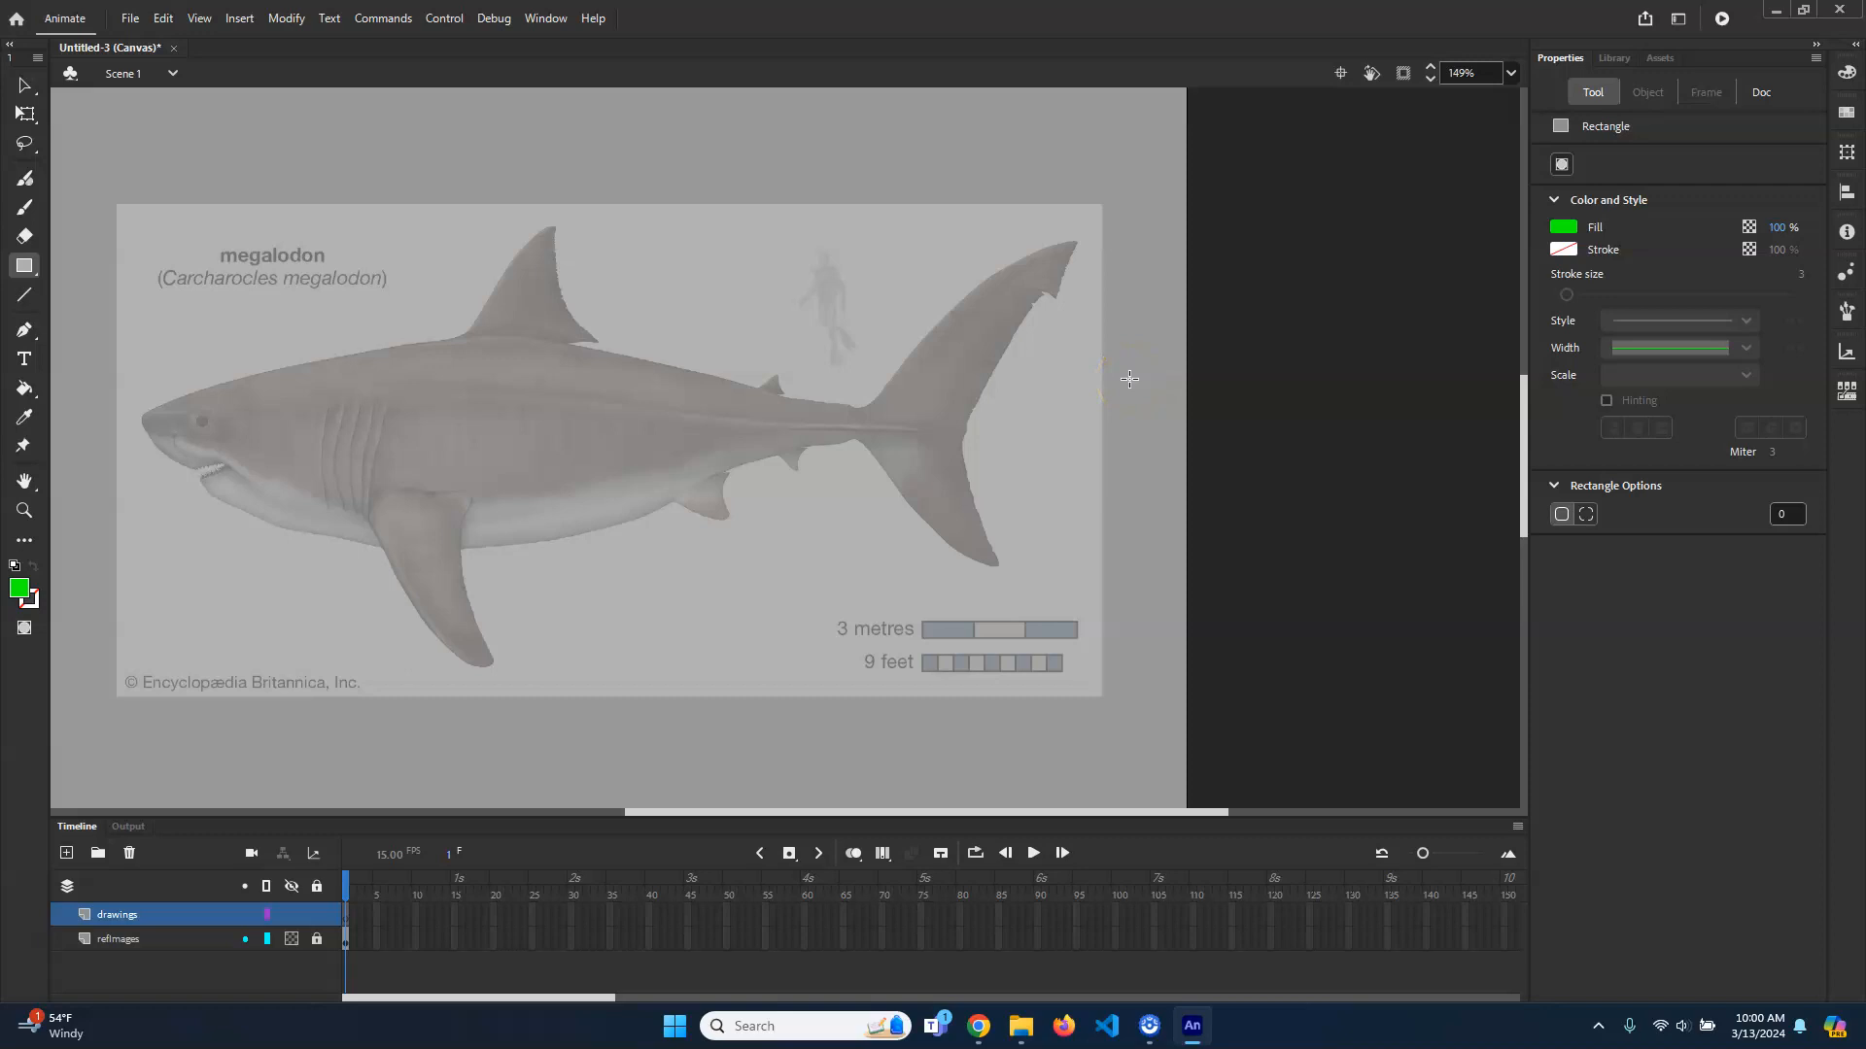
# Step: Set the rectangle fill to the custom grey-olive colour 7F7C66
pyautogui.click(1569, 223)
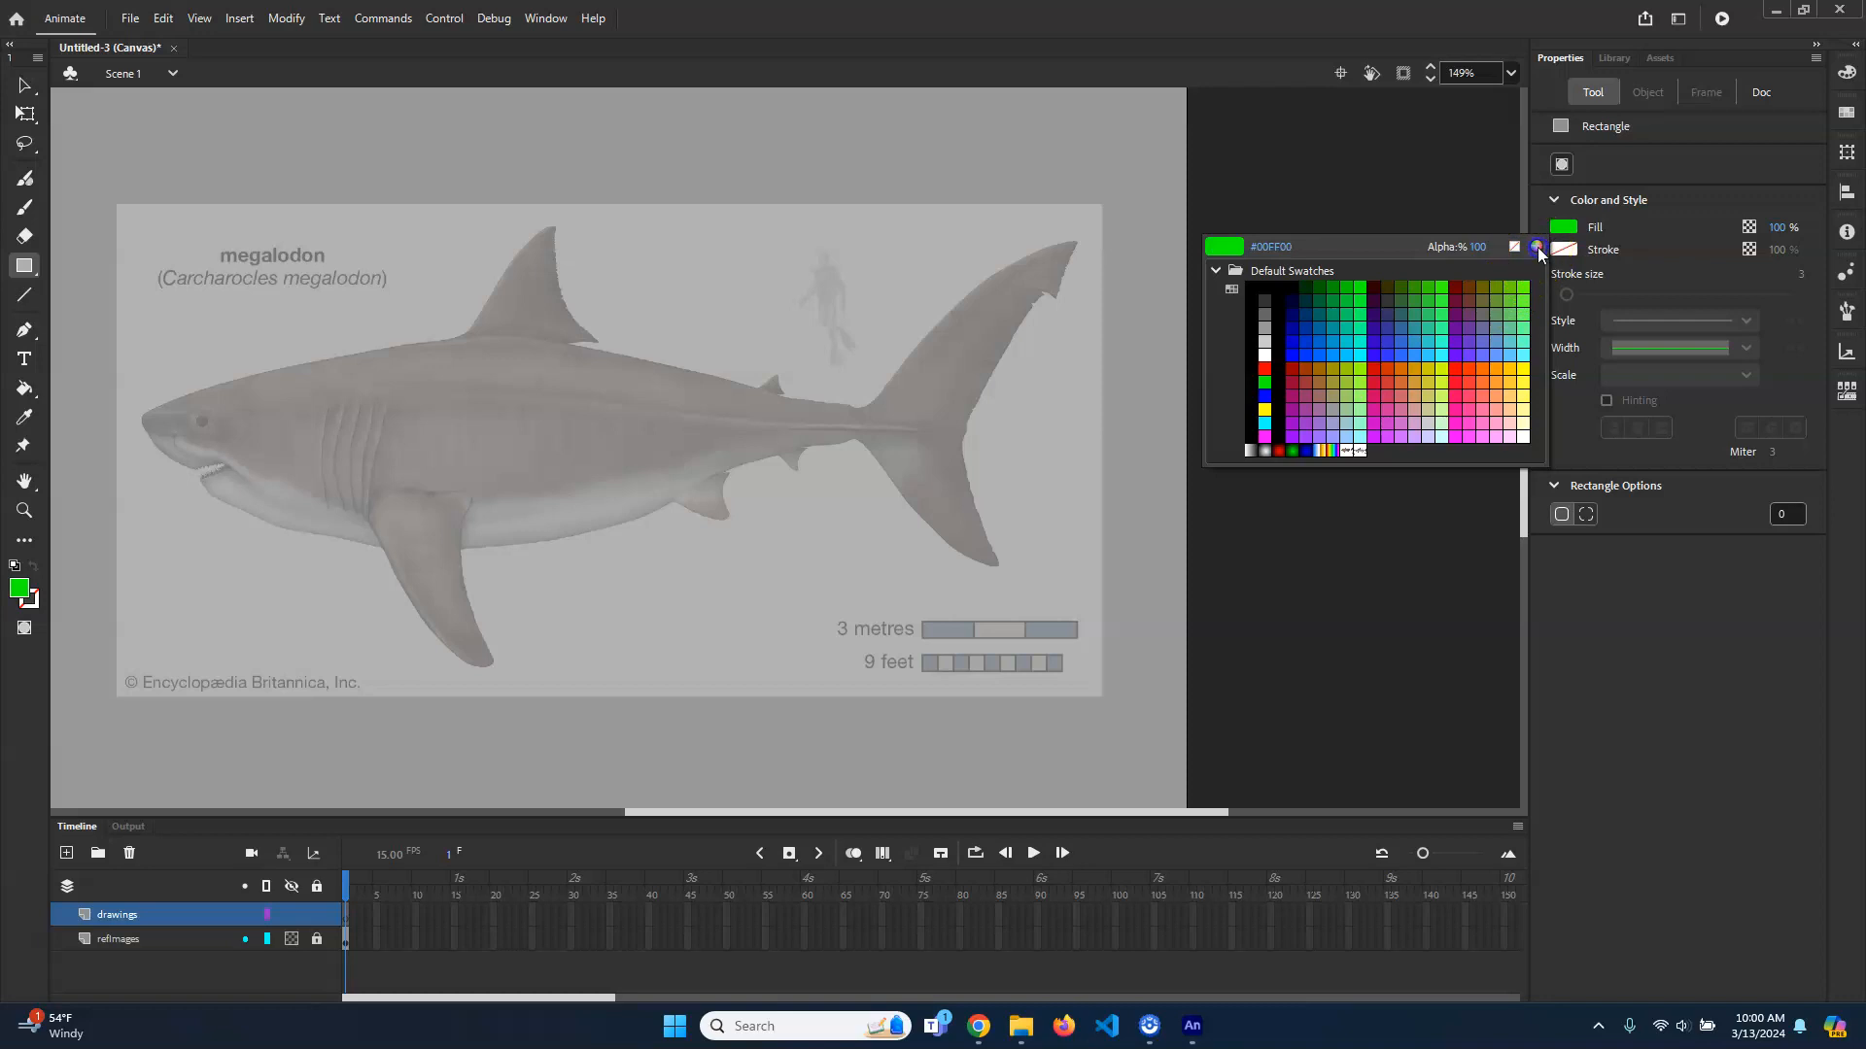
pyautogui.click(1537, 247)
pyautogui.click(963, 444)
pyautogui.moveTo(1121, 492); pyautogui.dragTo(1127, 518)
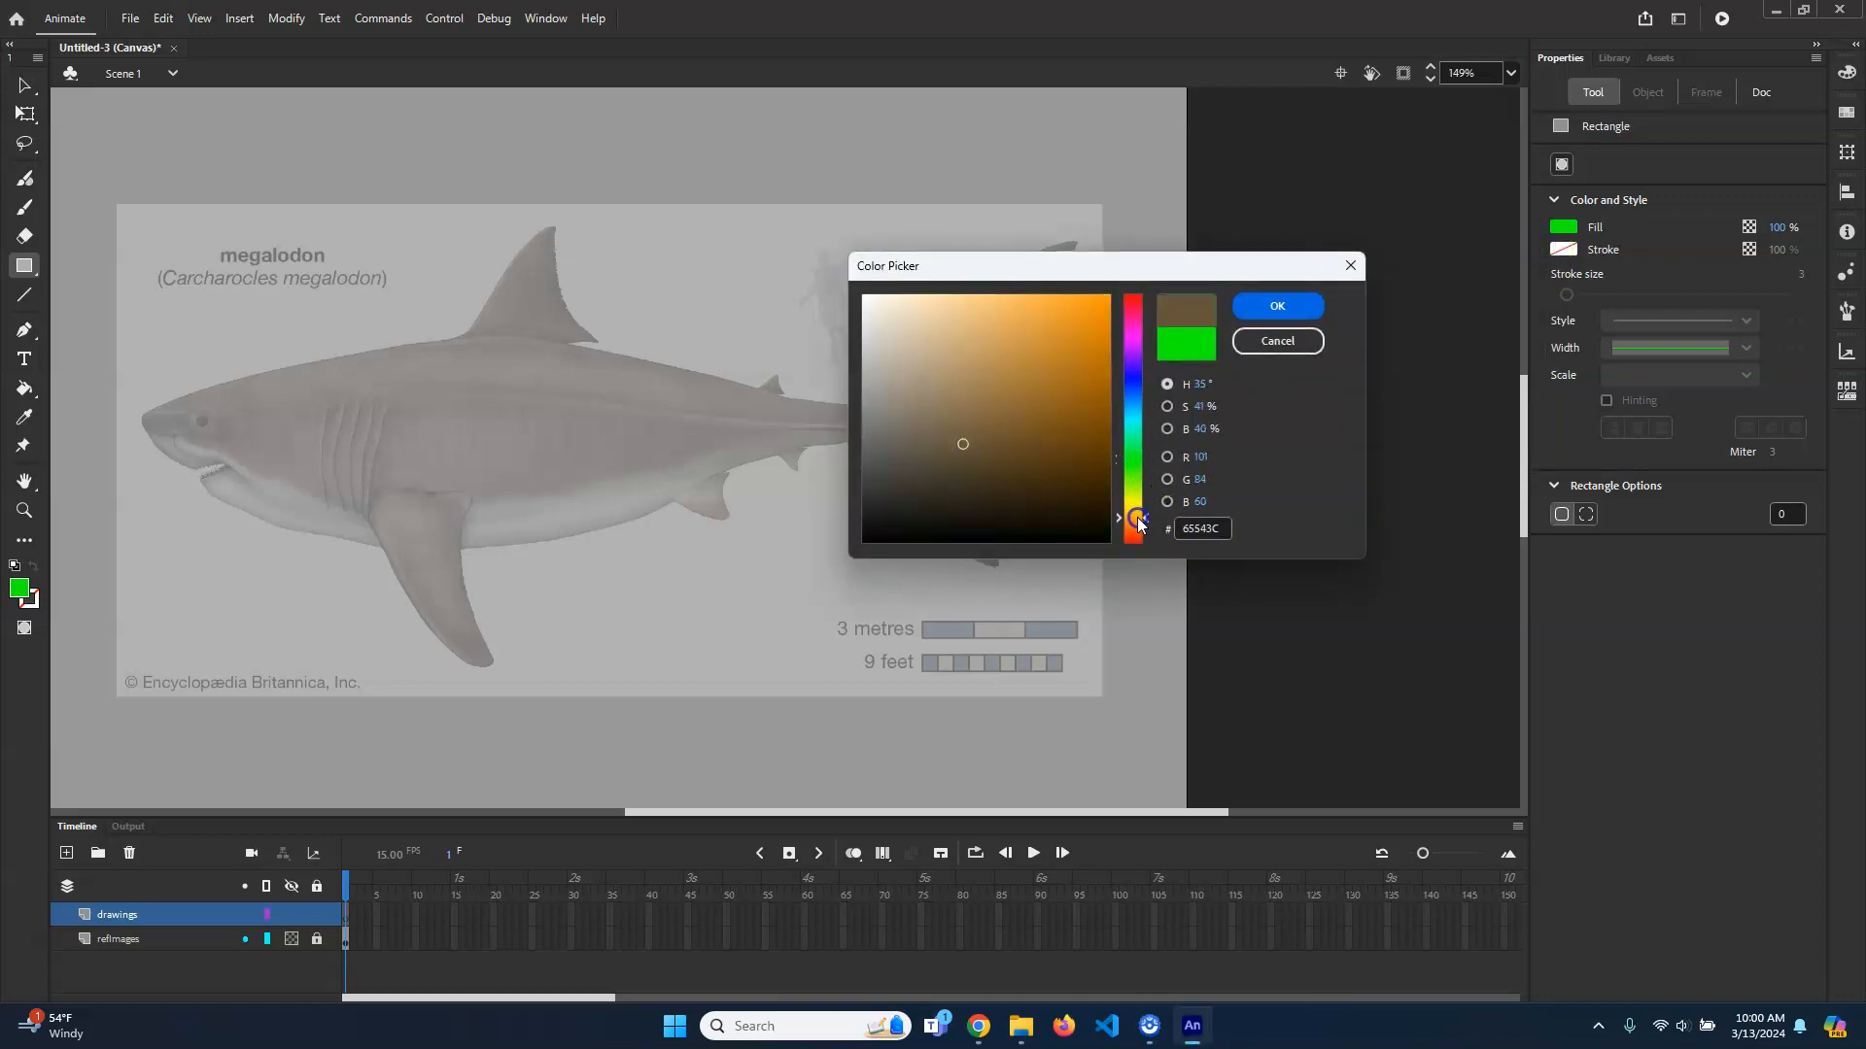
pyautogui.moveTo(975, 434)
pyautogui.mouseDown()
pyautogui.moveTo(983, 404)
pyautogui.moveTo(964, 421)
pyautogui.mouseUp()
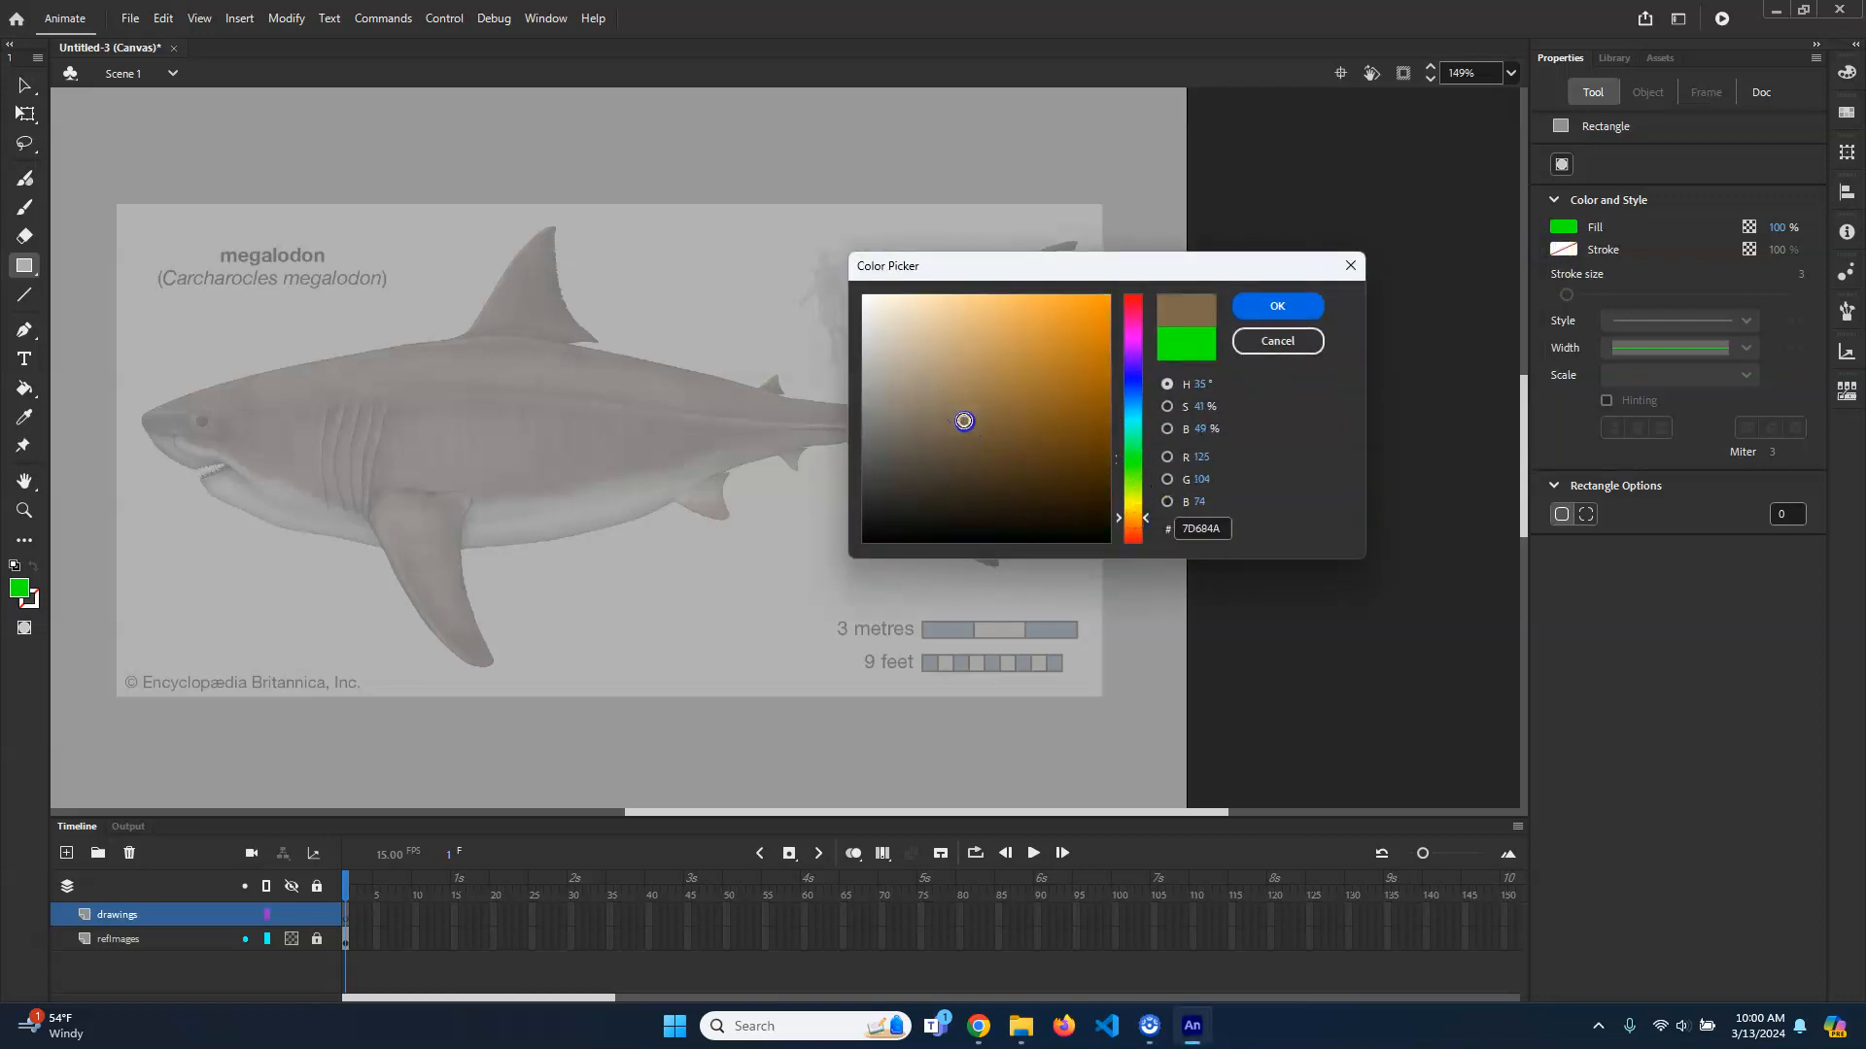
pyautogui.click(1147, 506)
pyautogui.moveTo(961, 427); pyautogui.dragTo(917, 418)
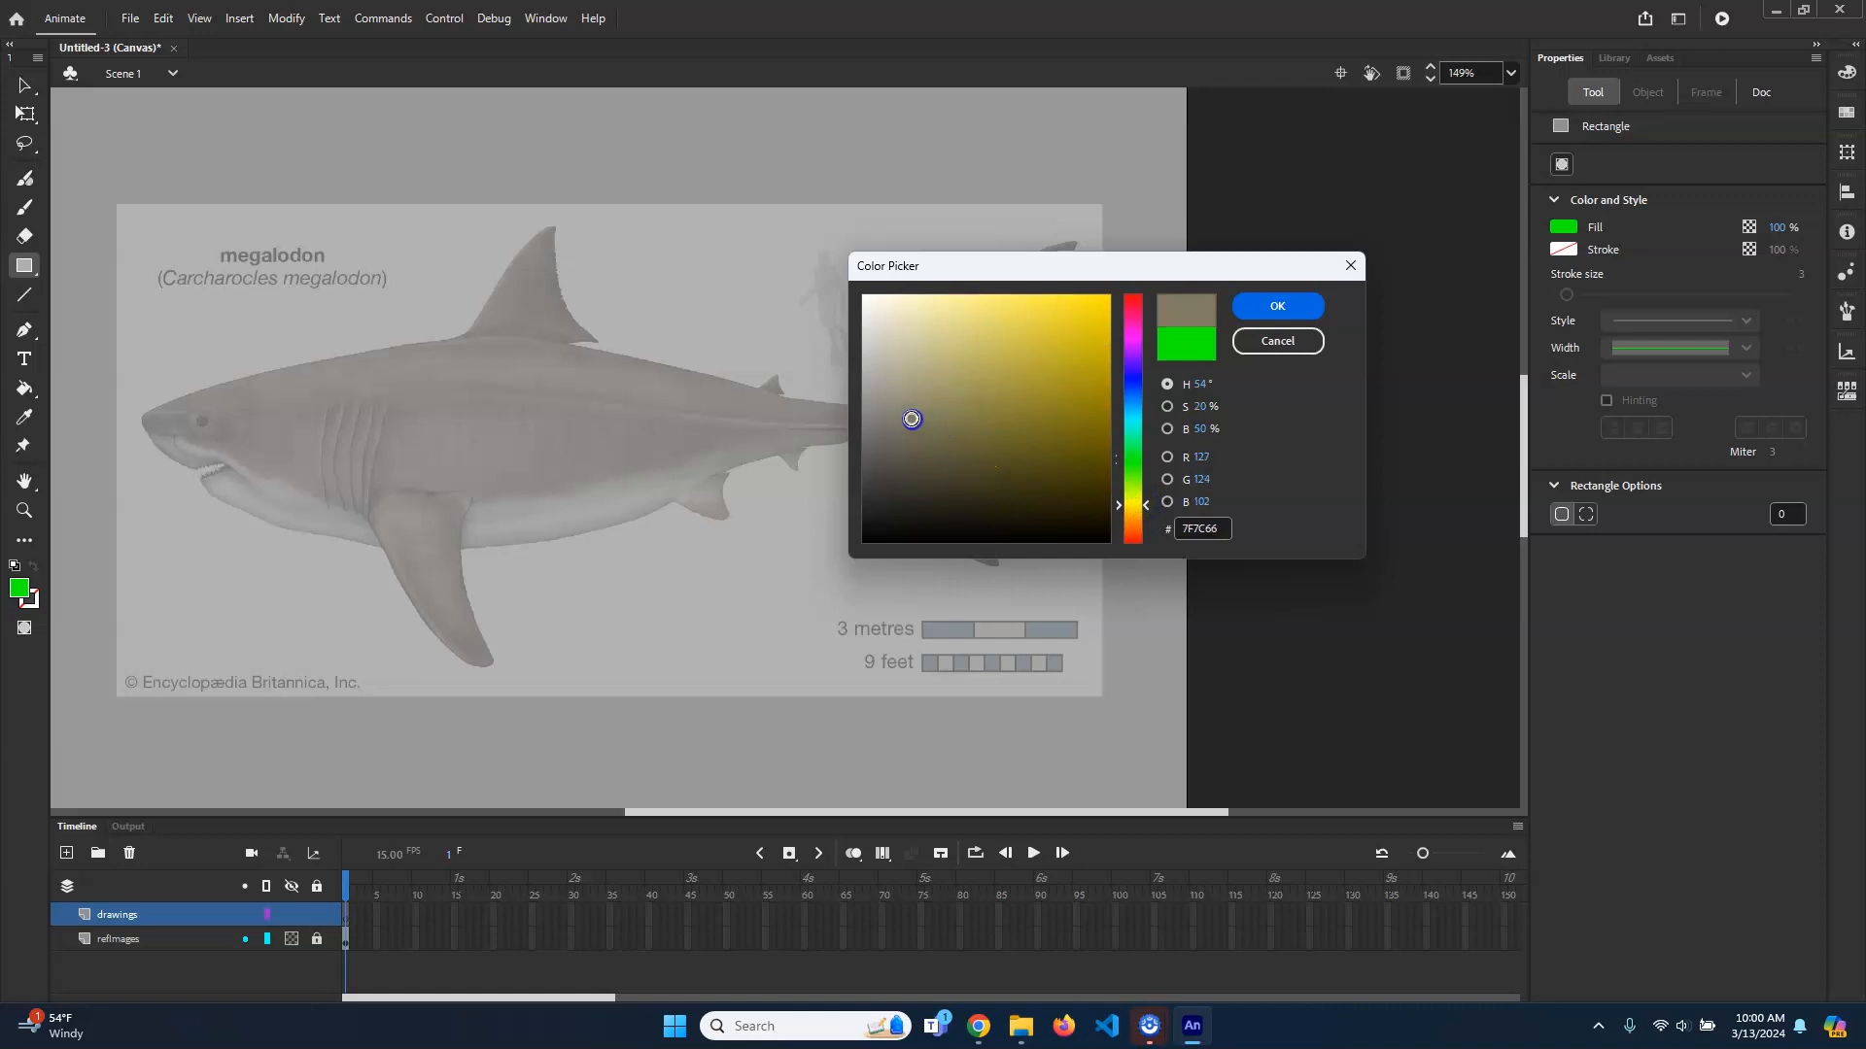
pyautogui.click(1278, 308)
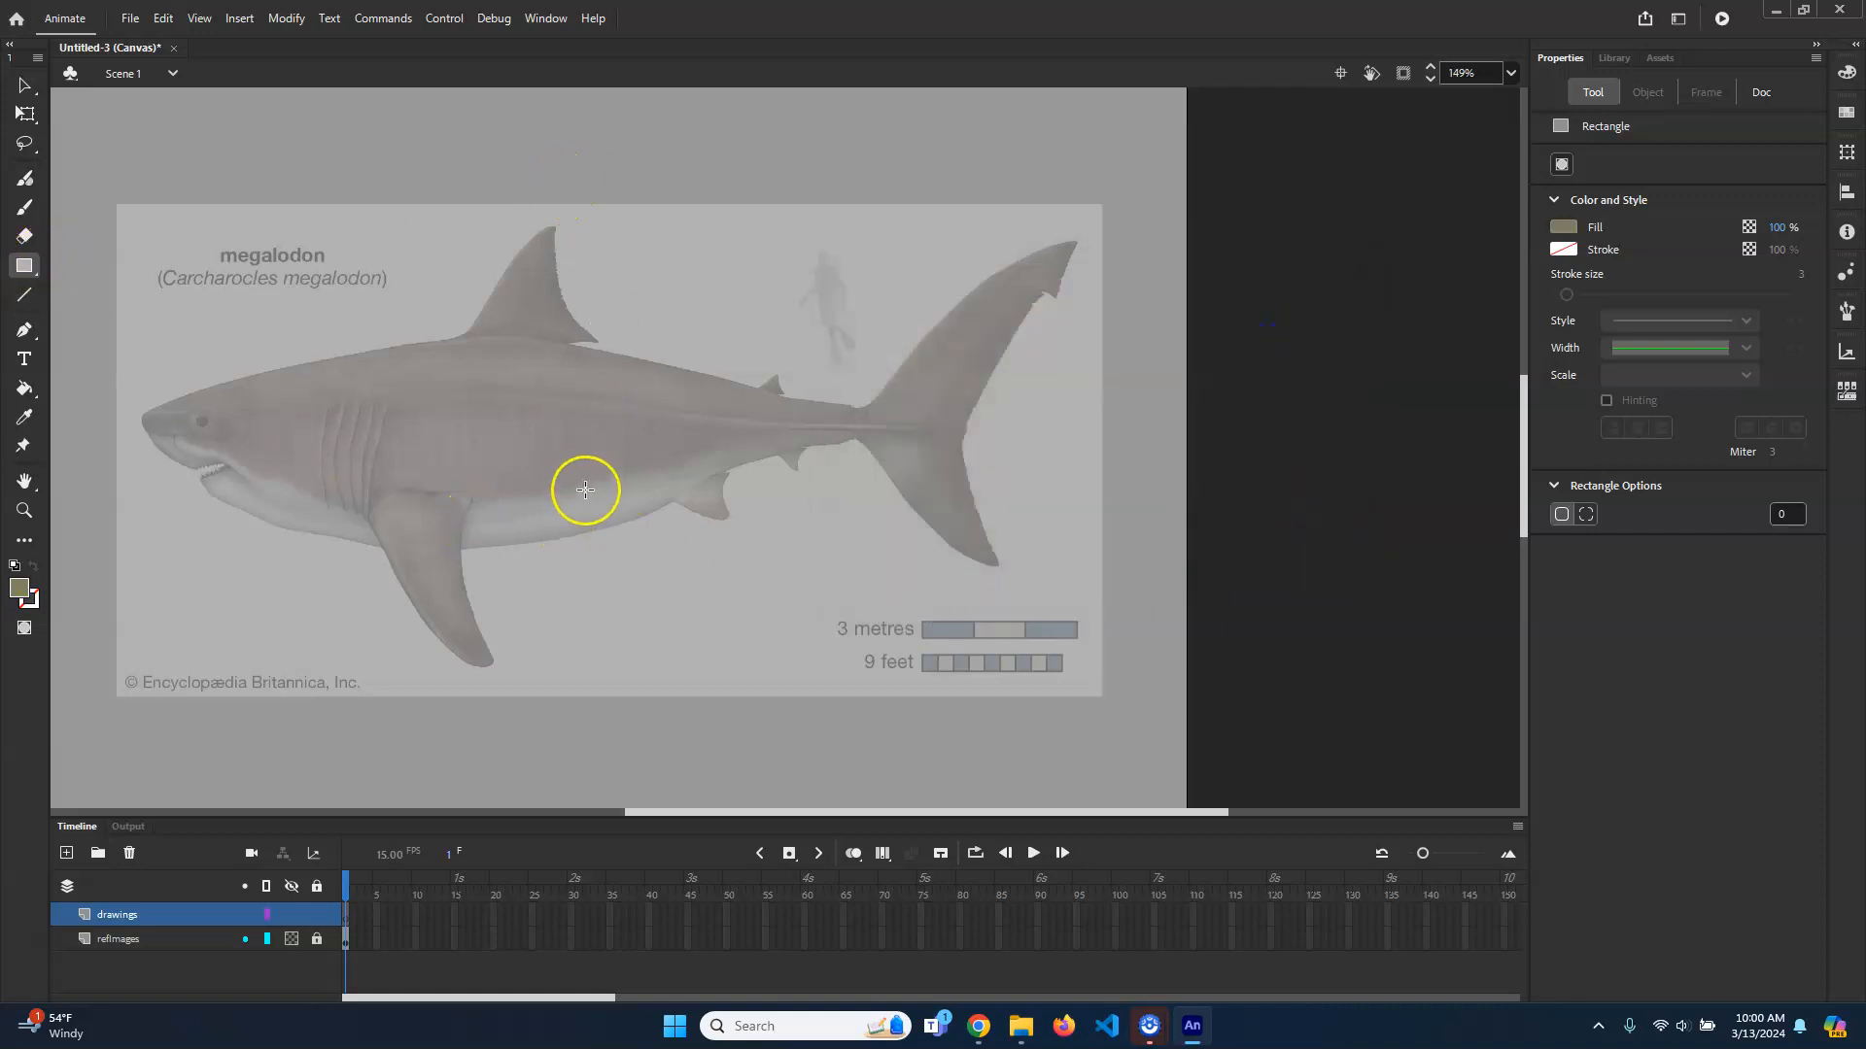
# Step: Draw a strokeless grey-olive rectangle over the main part of the shark's body
pyautogui.moveTo(286, 363); pyautogui.dragTo(773, 523)
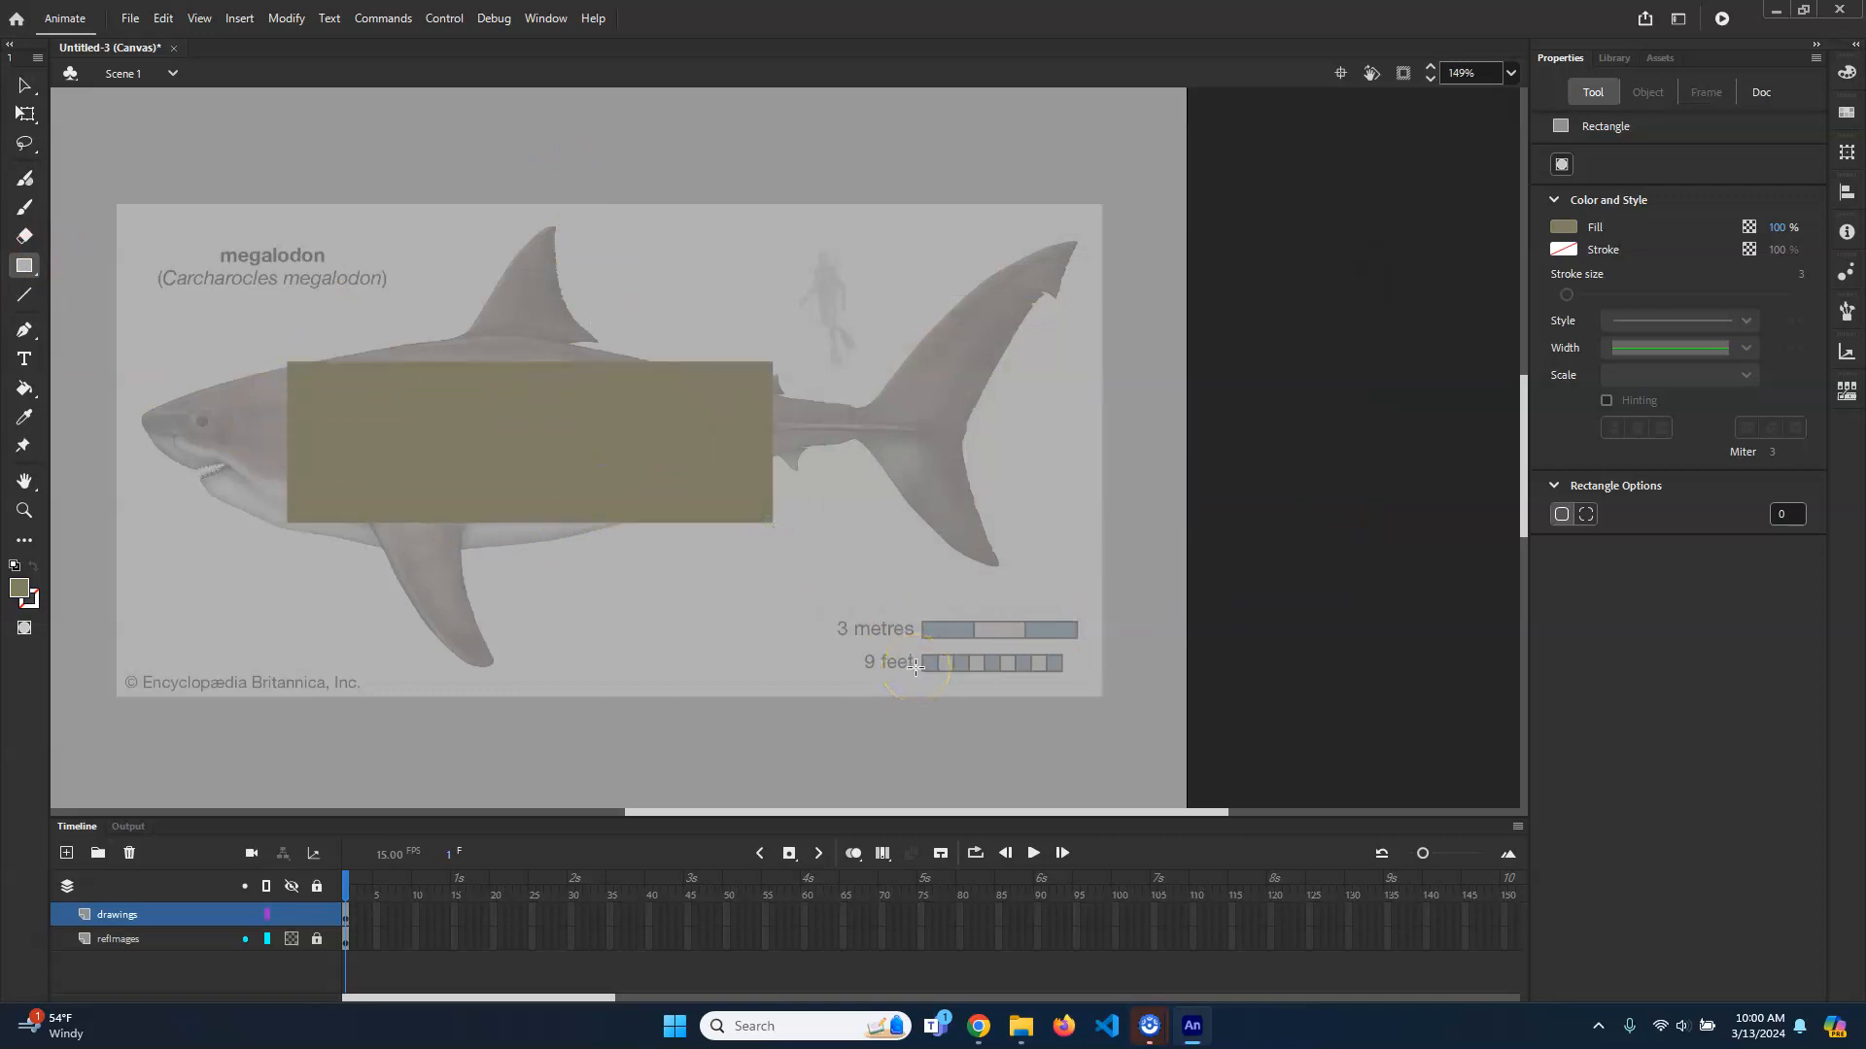
pyautogui.click(828, 510)
# Step: Move the rectangle's corners to the snout, lower jaw and tail base, and curve its upper edge along the shark's back
pyautogui.click(27, 86)
pyautogui.click(168, 446)
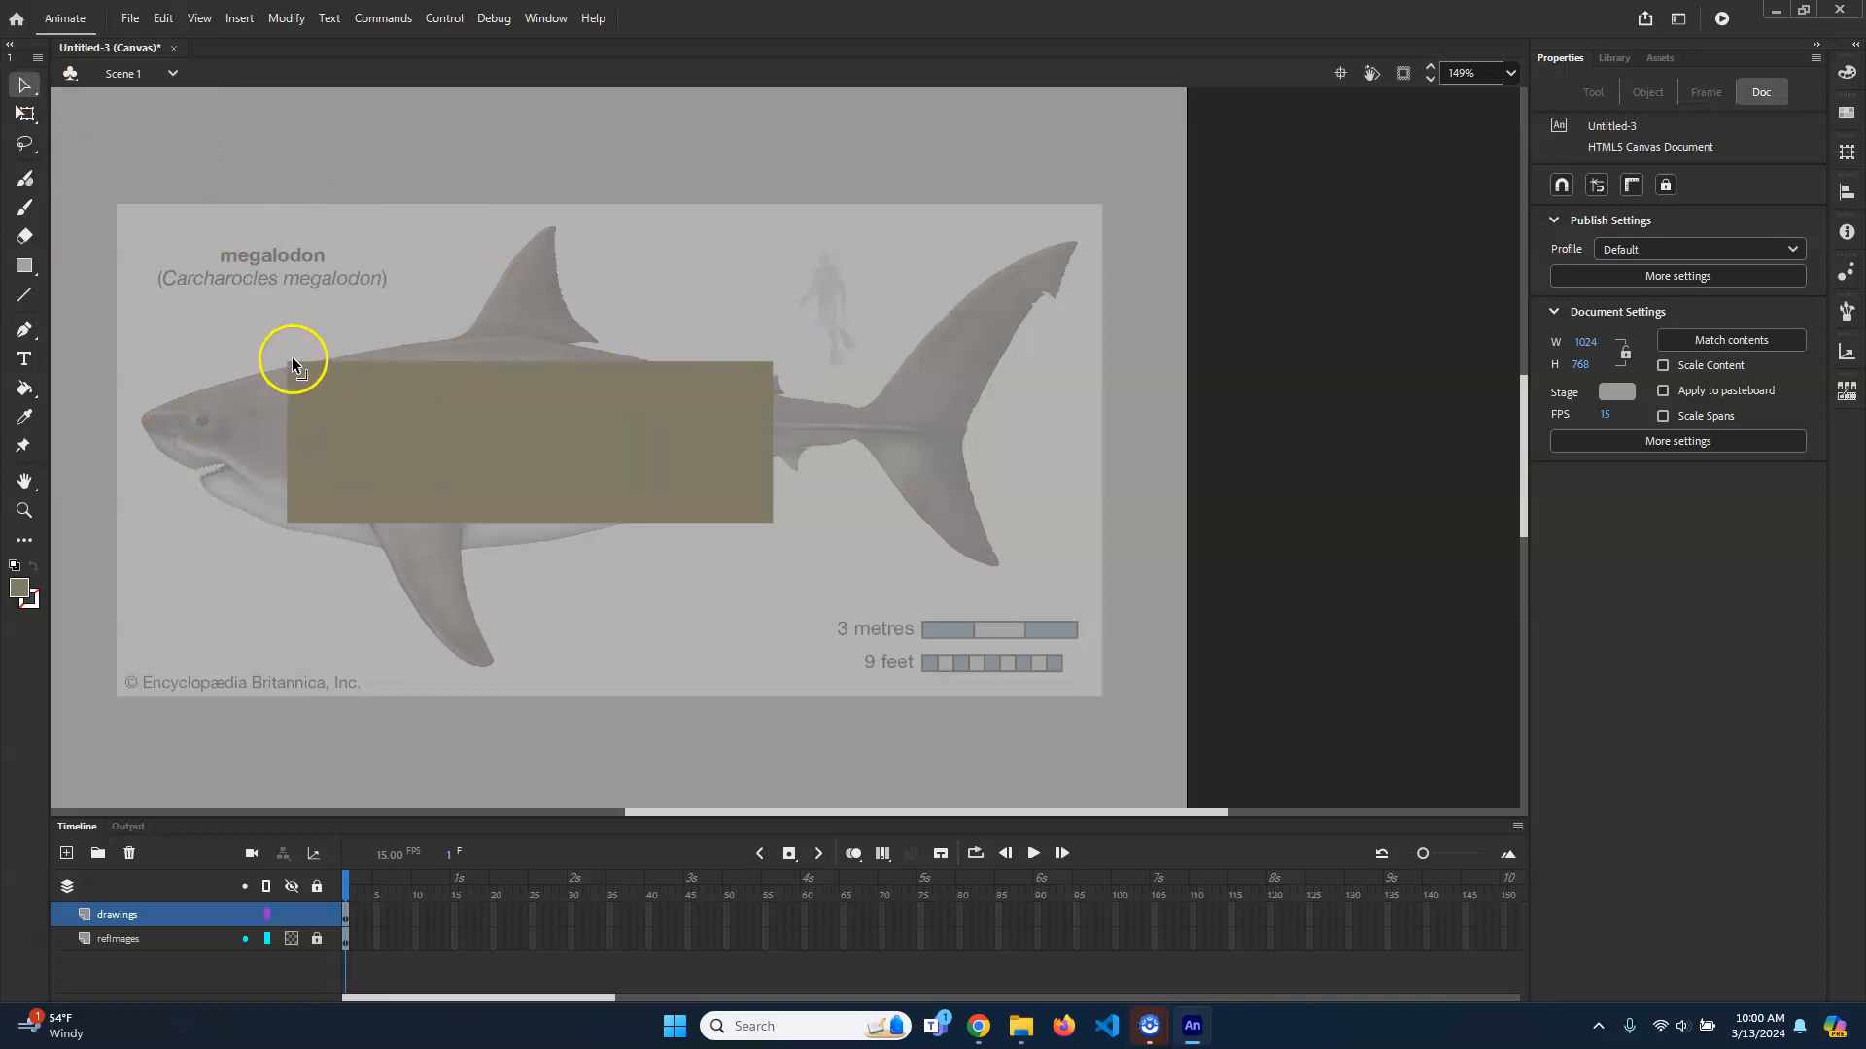
pyautogui.moveTo(288, 362); pyautogui.dragTo(167, 403)
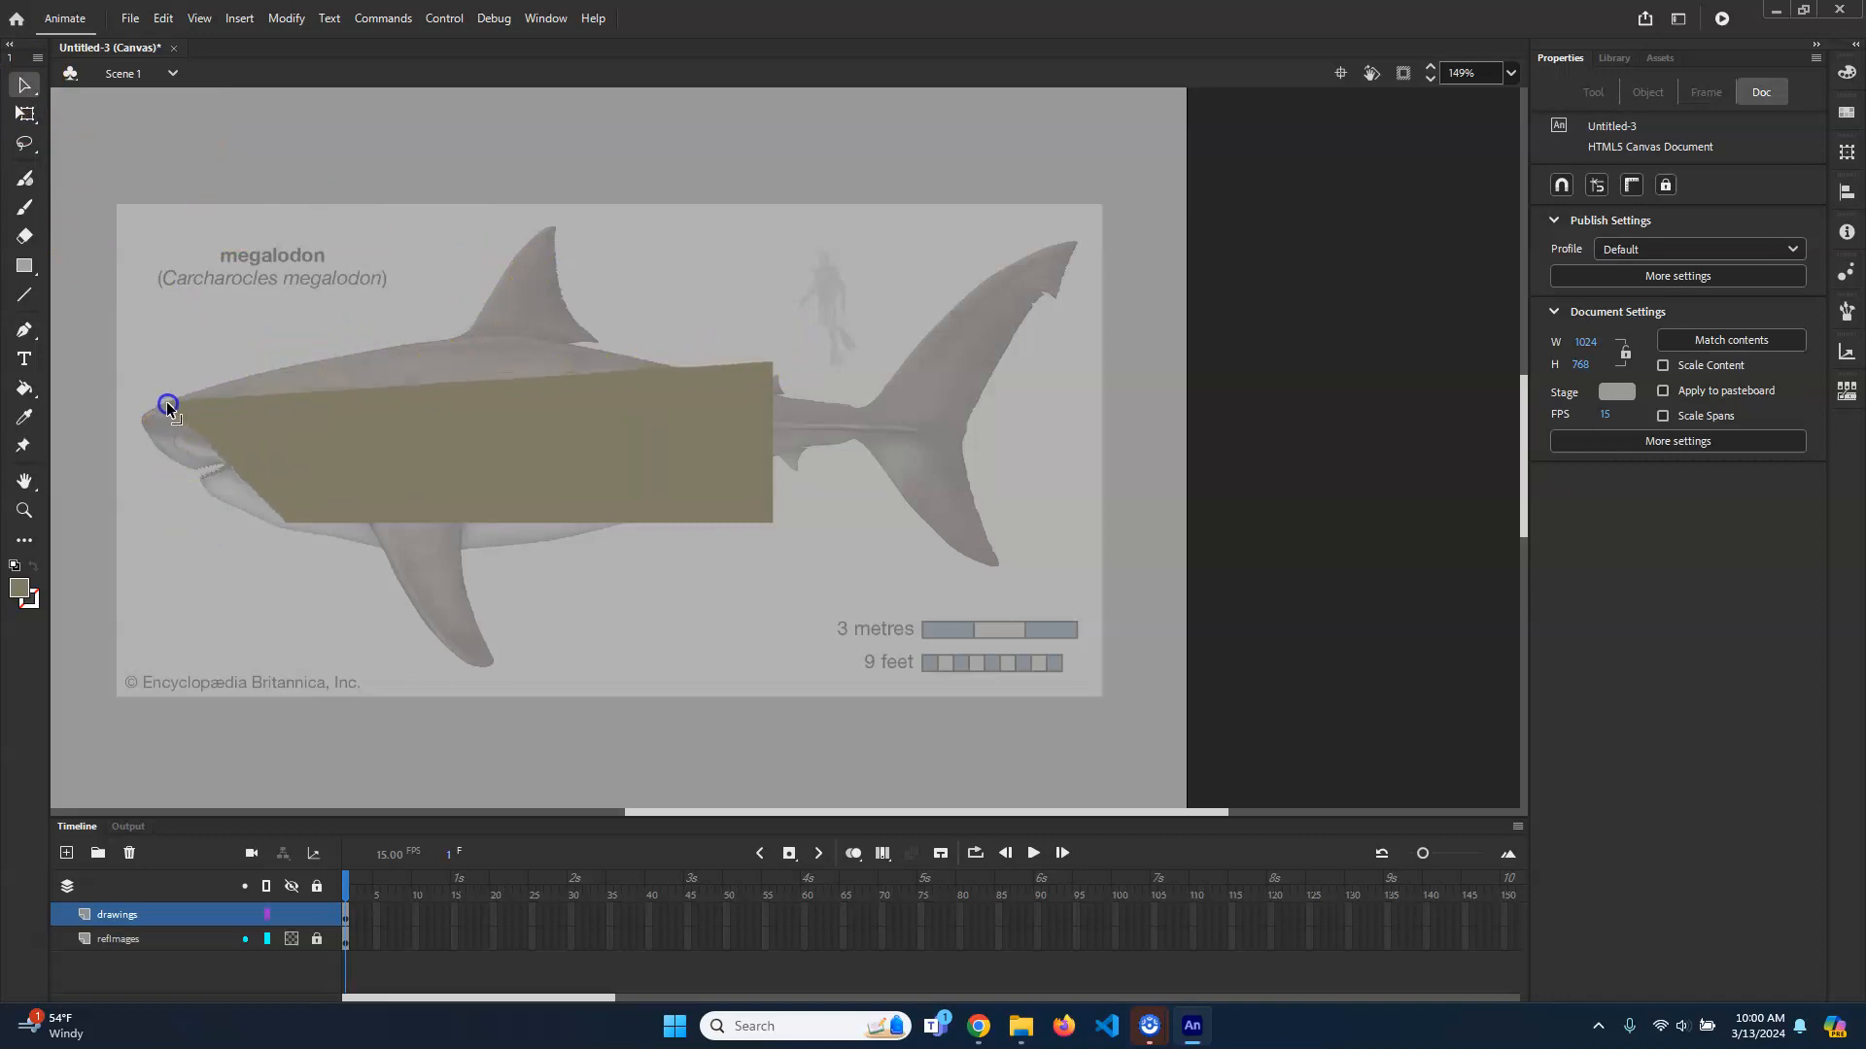
pyautogui.moveTo(287, 522); pyautogui.dragTo(262, 522)
pyautogui.moveTo(771, 522); pyautogui.dragTo(960, 445)
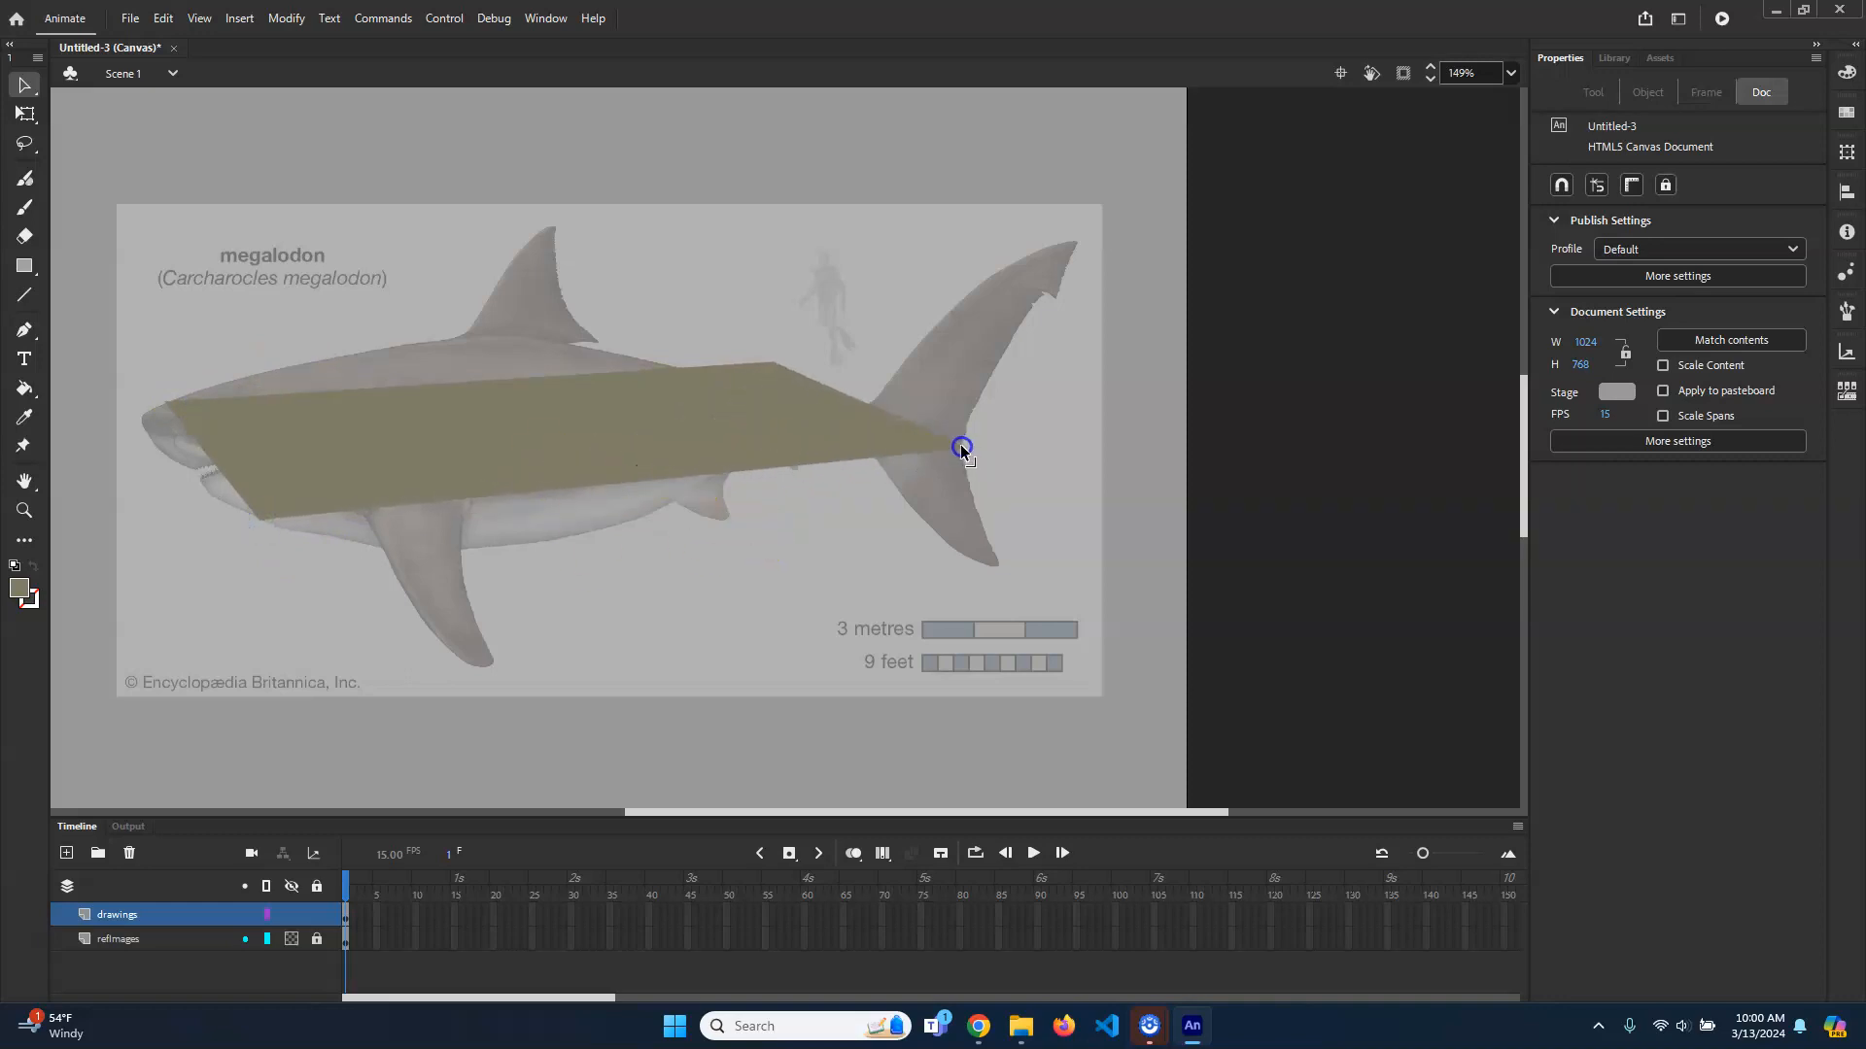
pyautogui.moveTo(774, 365); pyautogui.dragTo(971, 416)
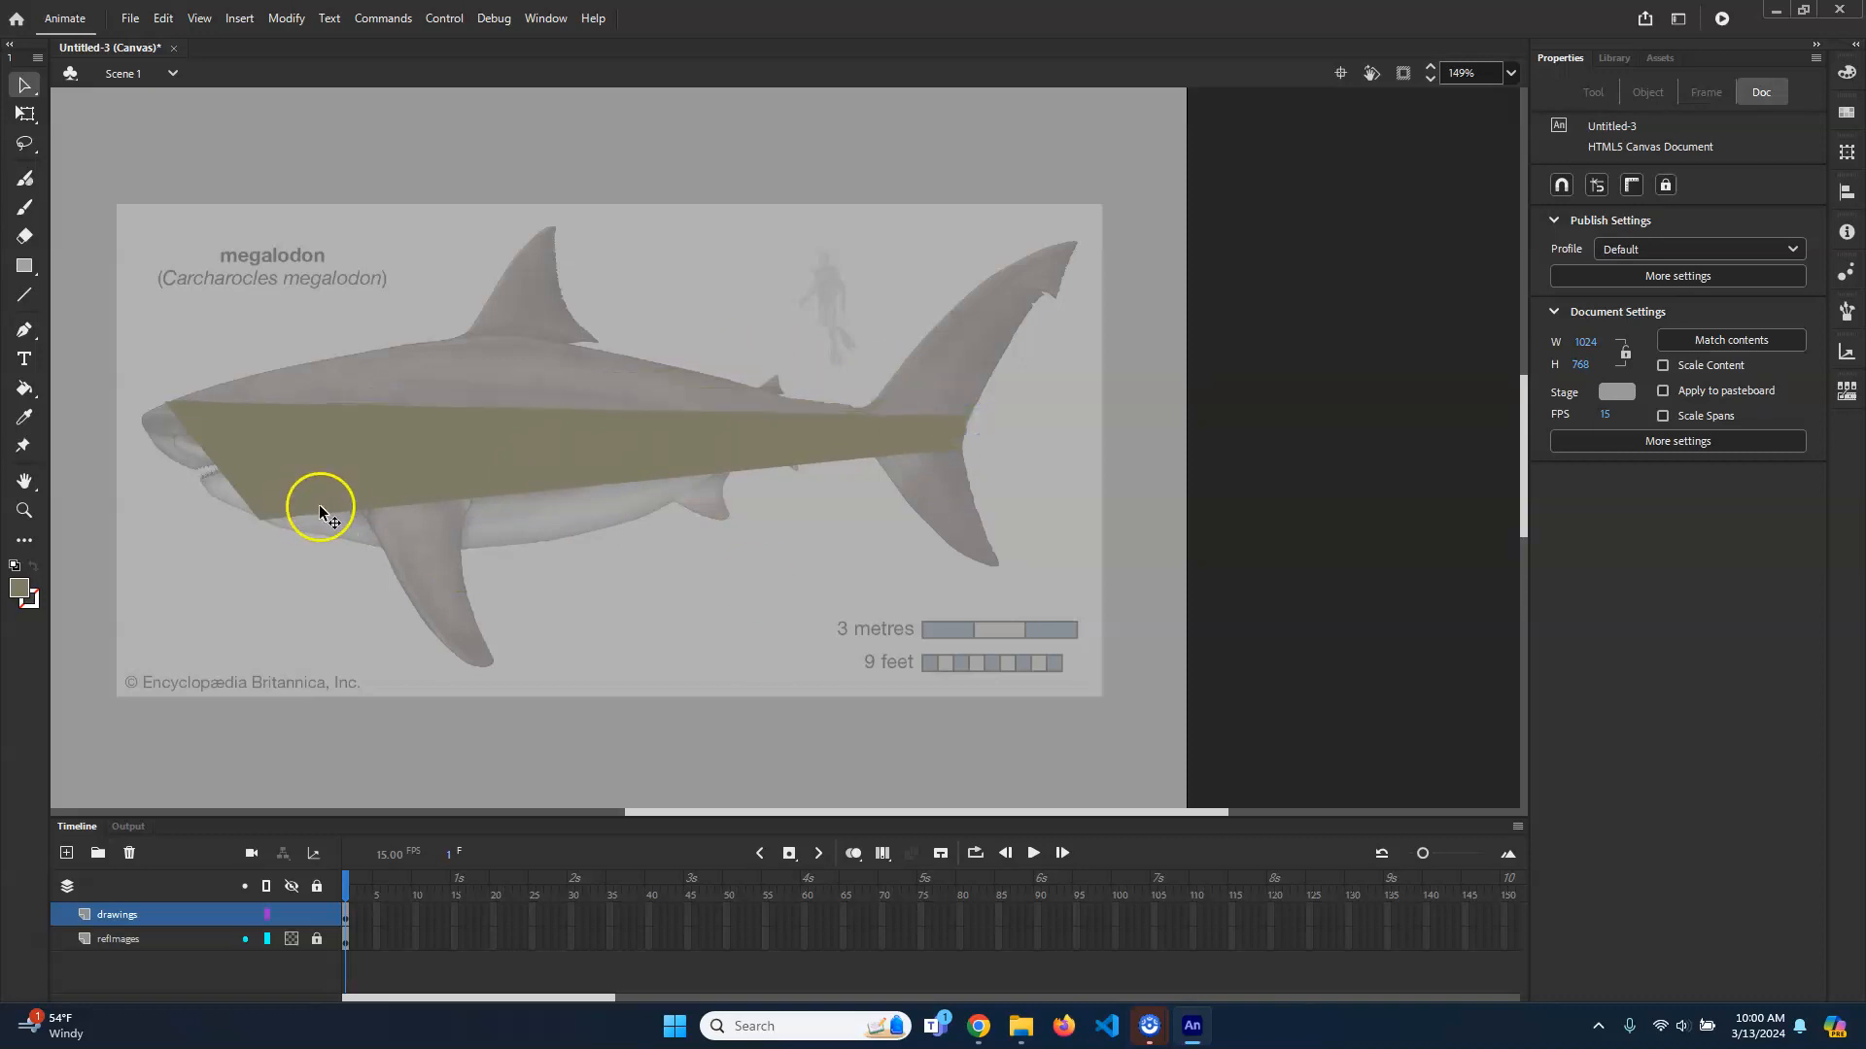
pyautogui.moveTo(461, 408); pyautogui.dragTo(393, 335)
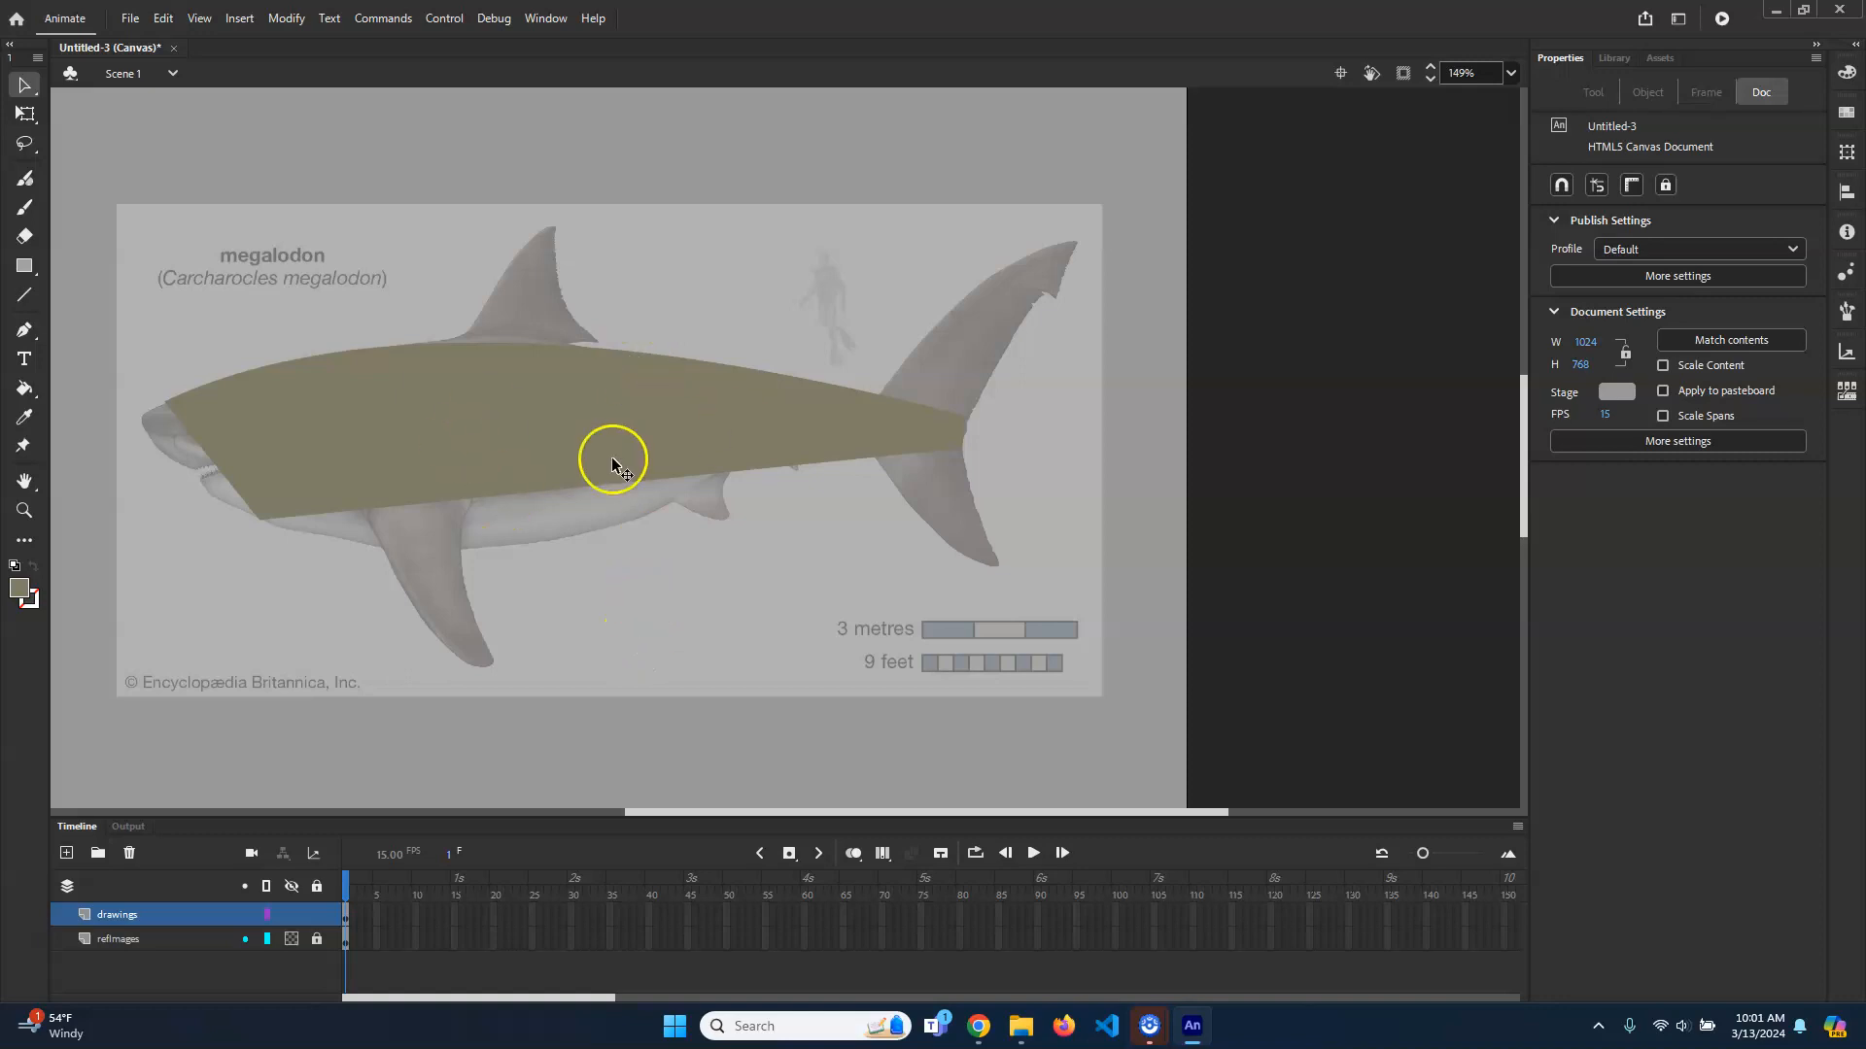
# Step: Display the drawings layer as outlines, and toggle outline display of the refImages layer on and back off
pyautogui.click(266, 914)
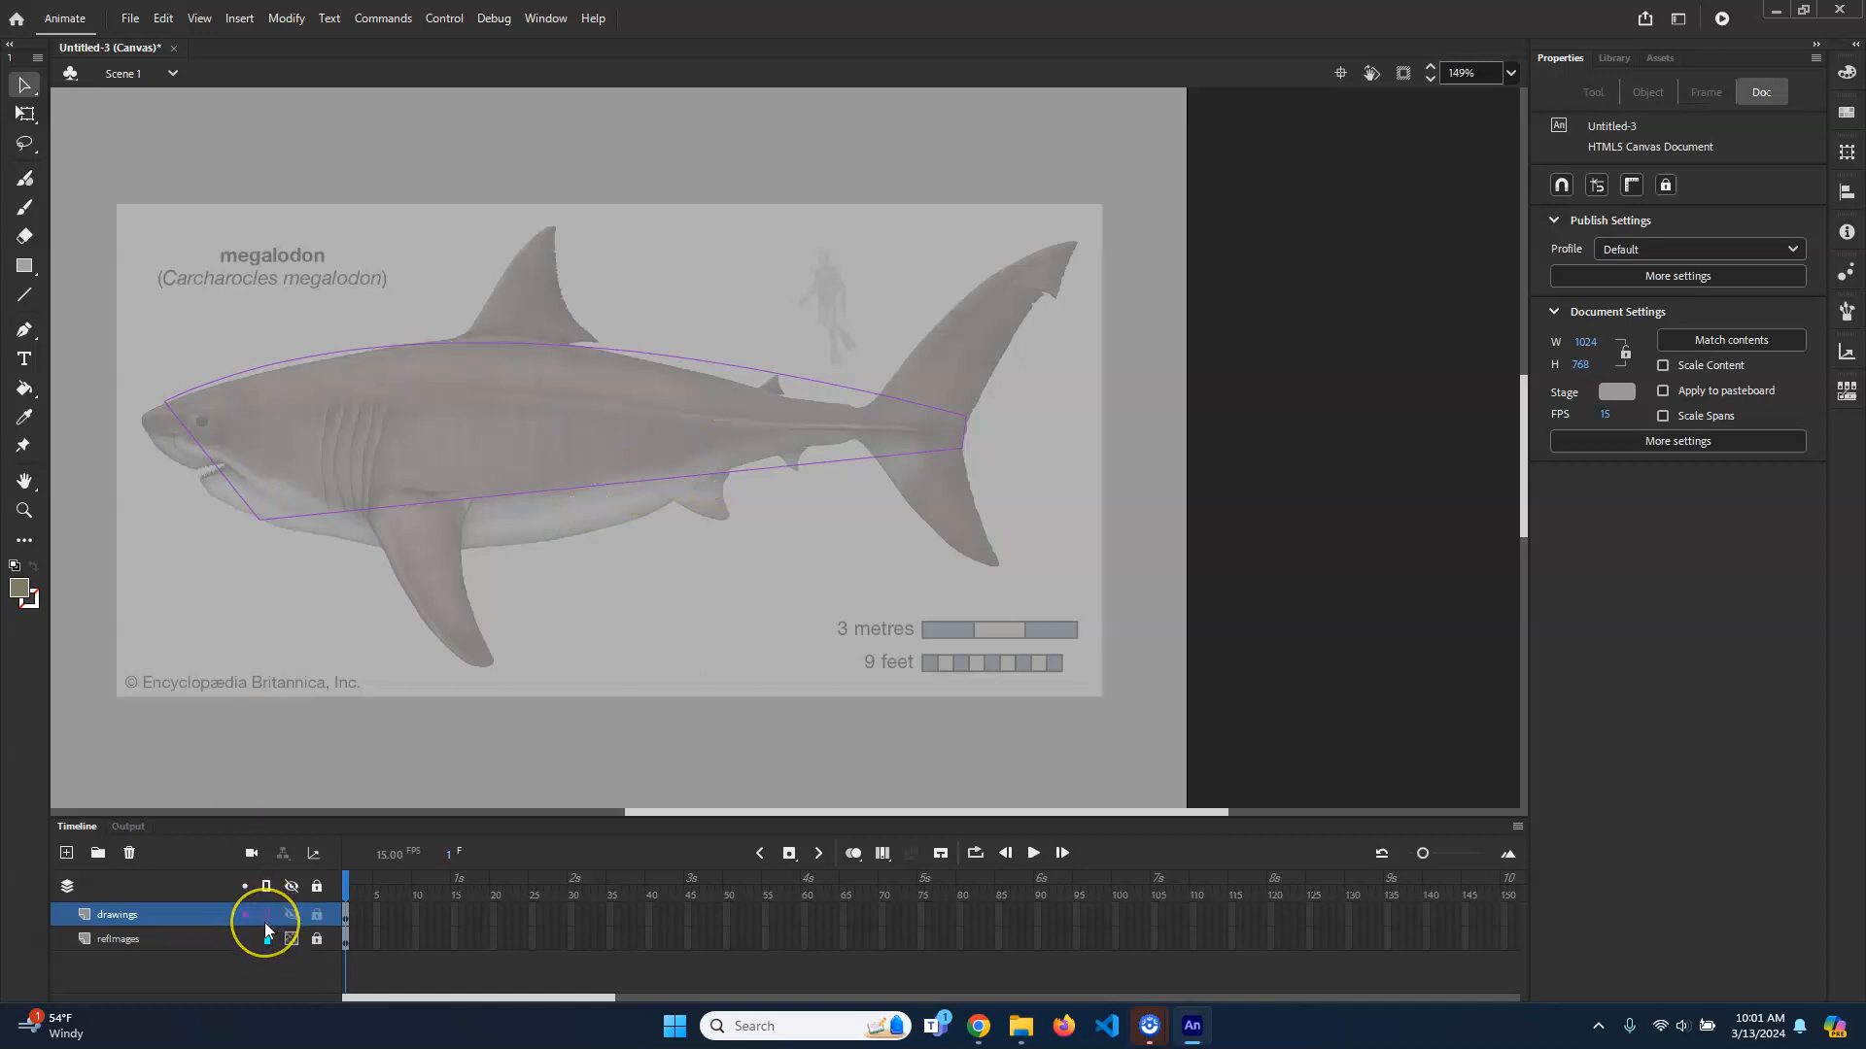
pyautogui.click(267, 939)
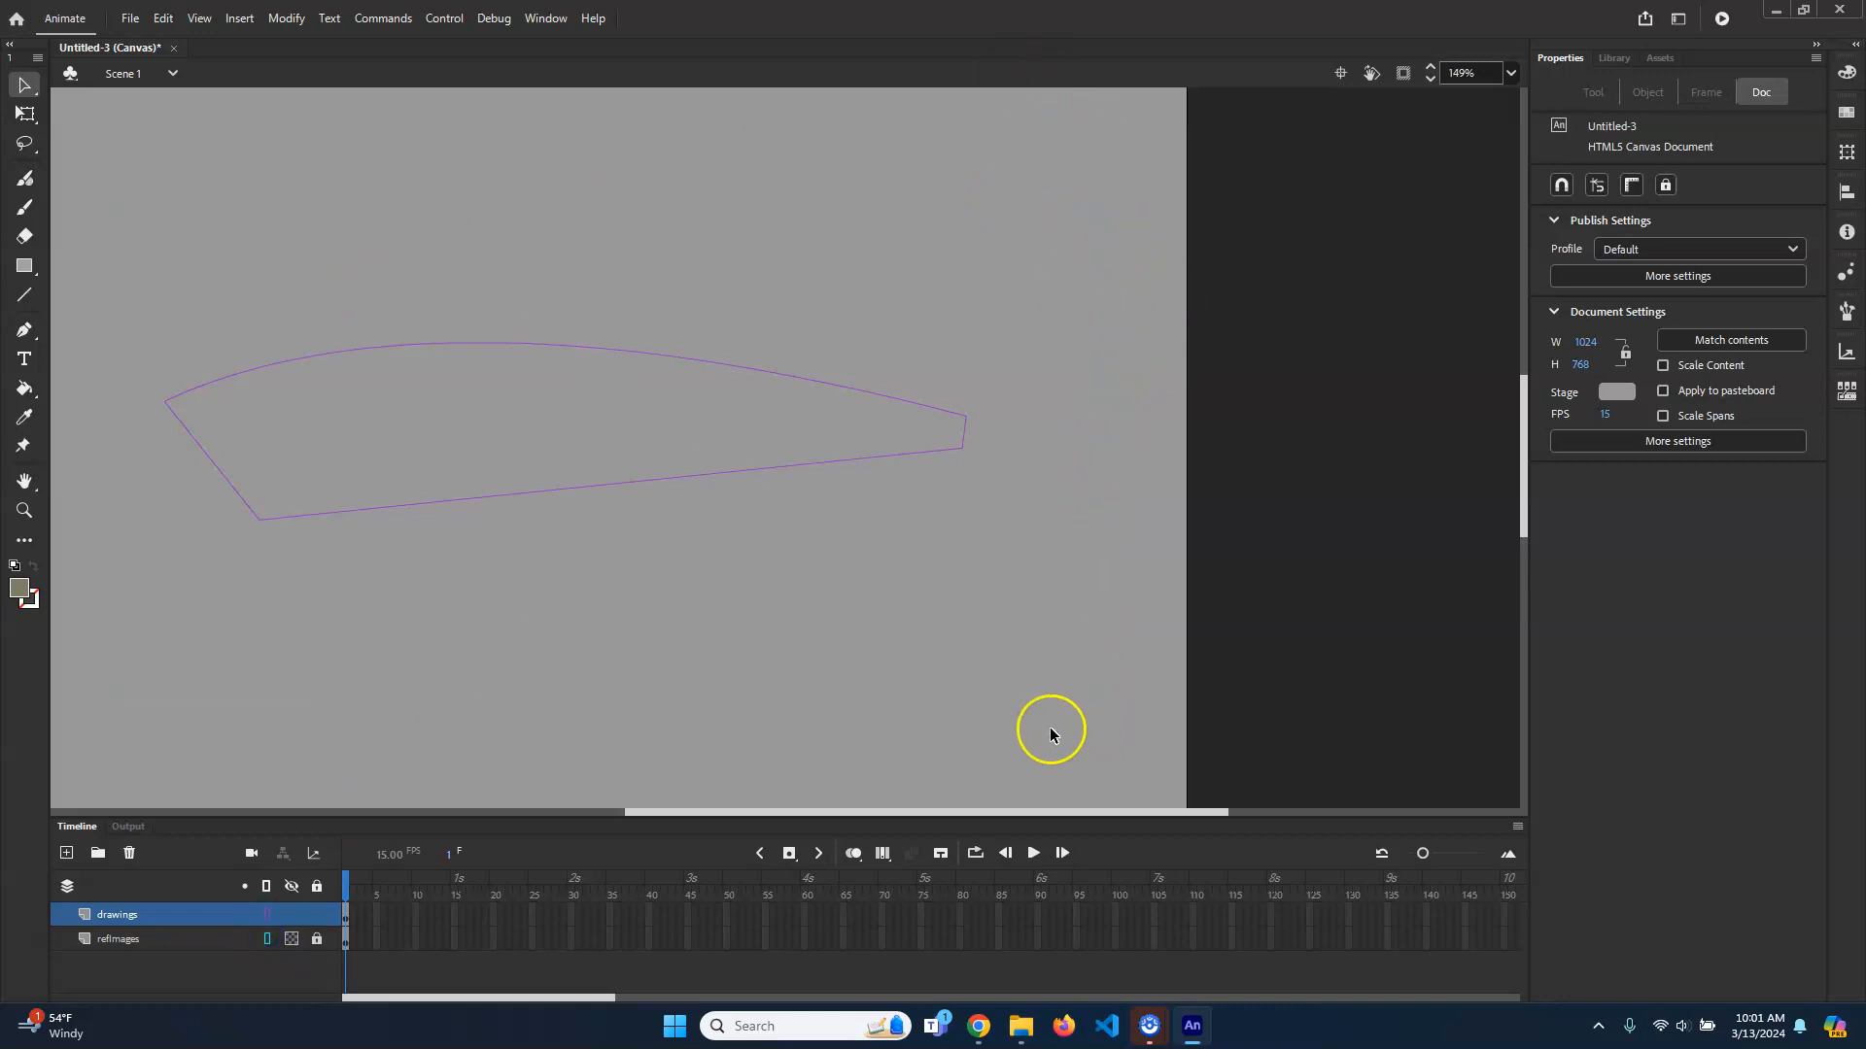
pyautogui.click(267, 938)
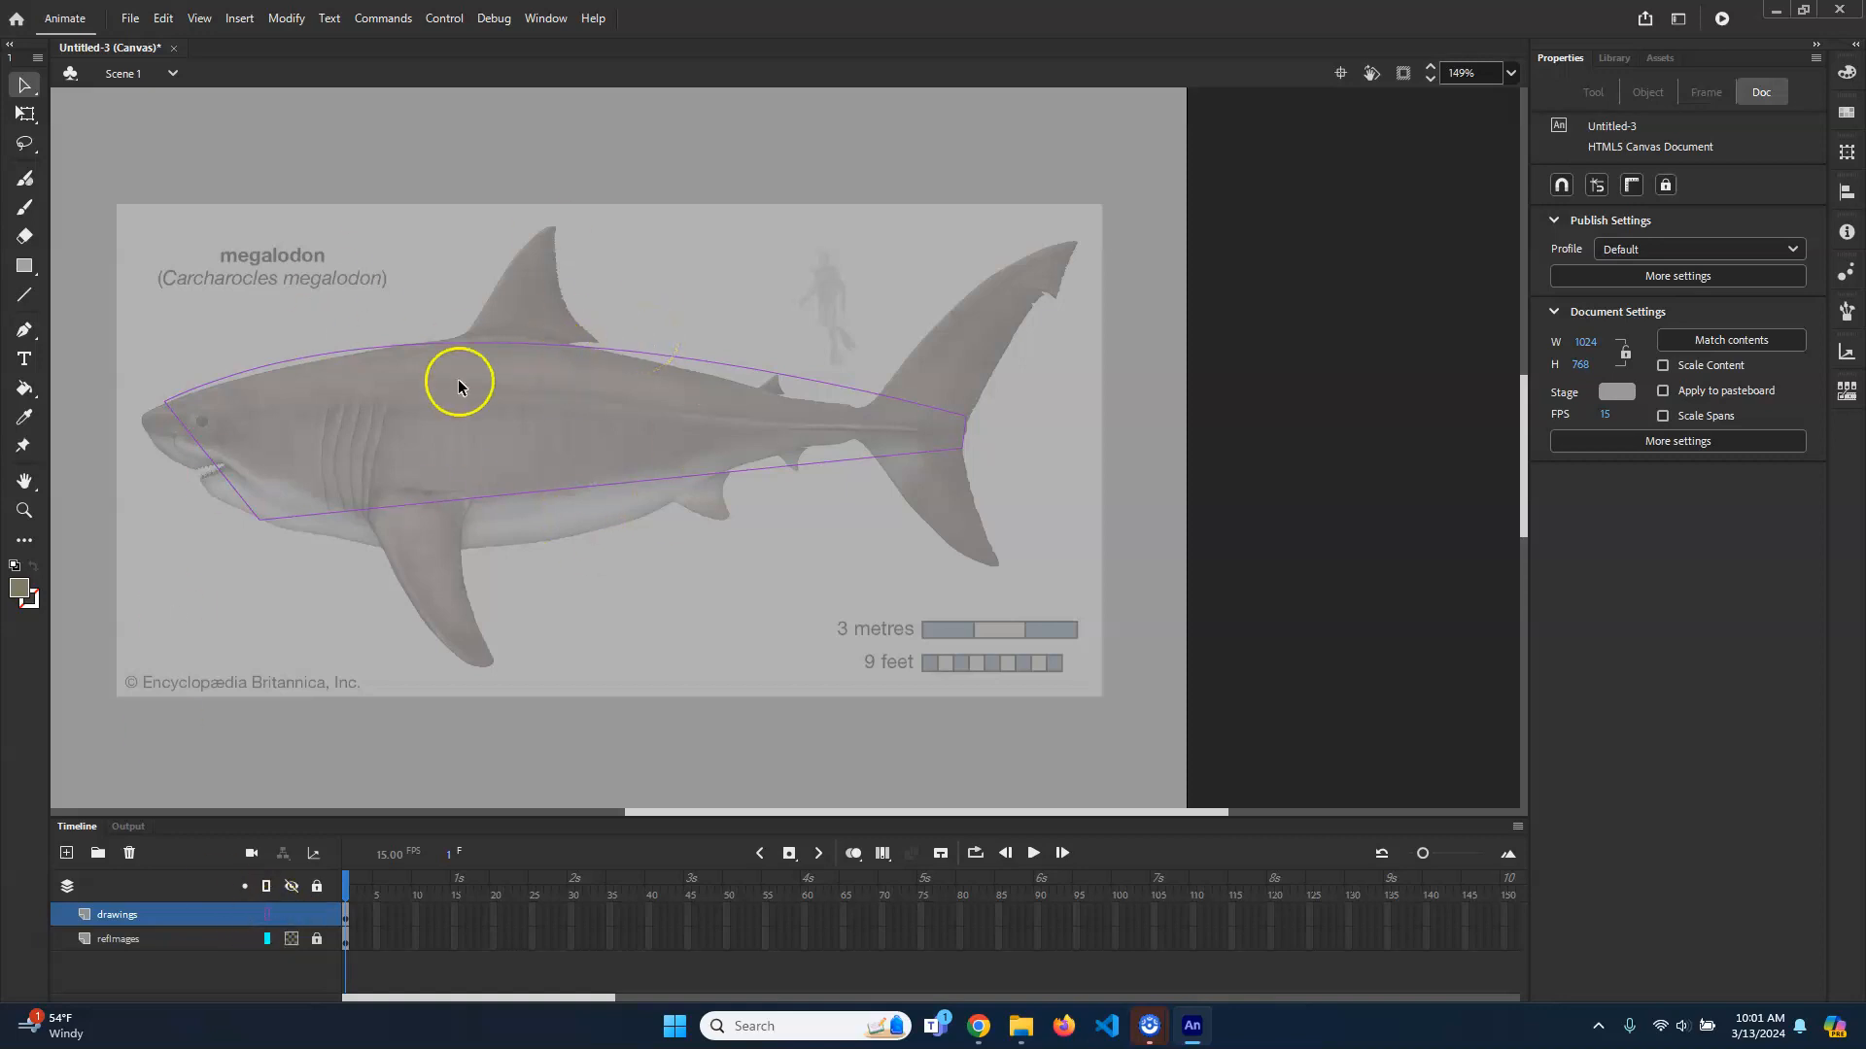
# Step: Curve the body's lower edge along the belly, adding a corner at the rear underside fin and tapering toward the tail
pyautogui.moveTo(546, 495); pyautogui.dragTo(515, 552)
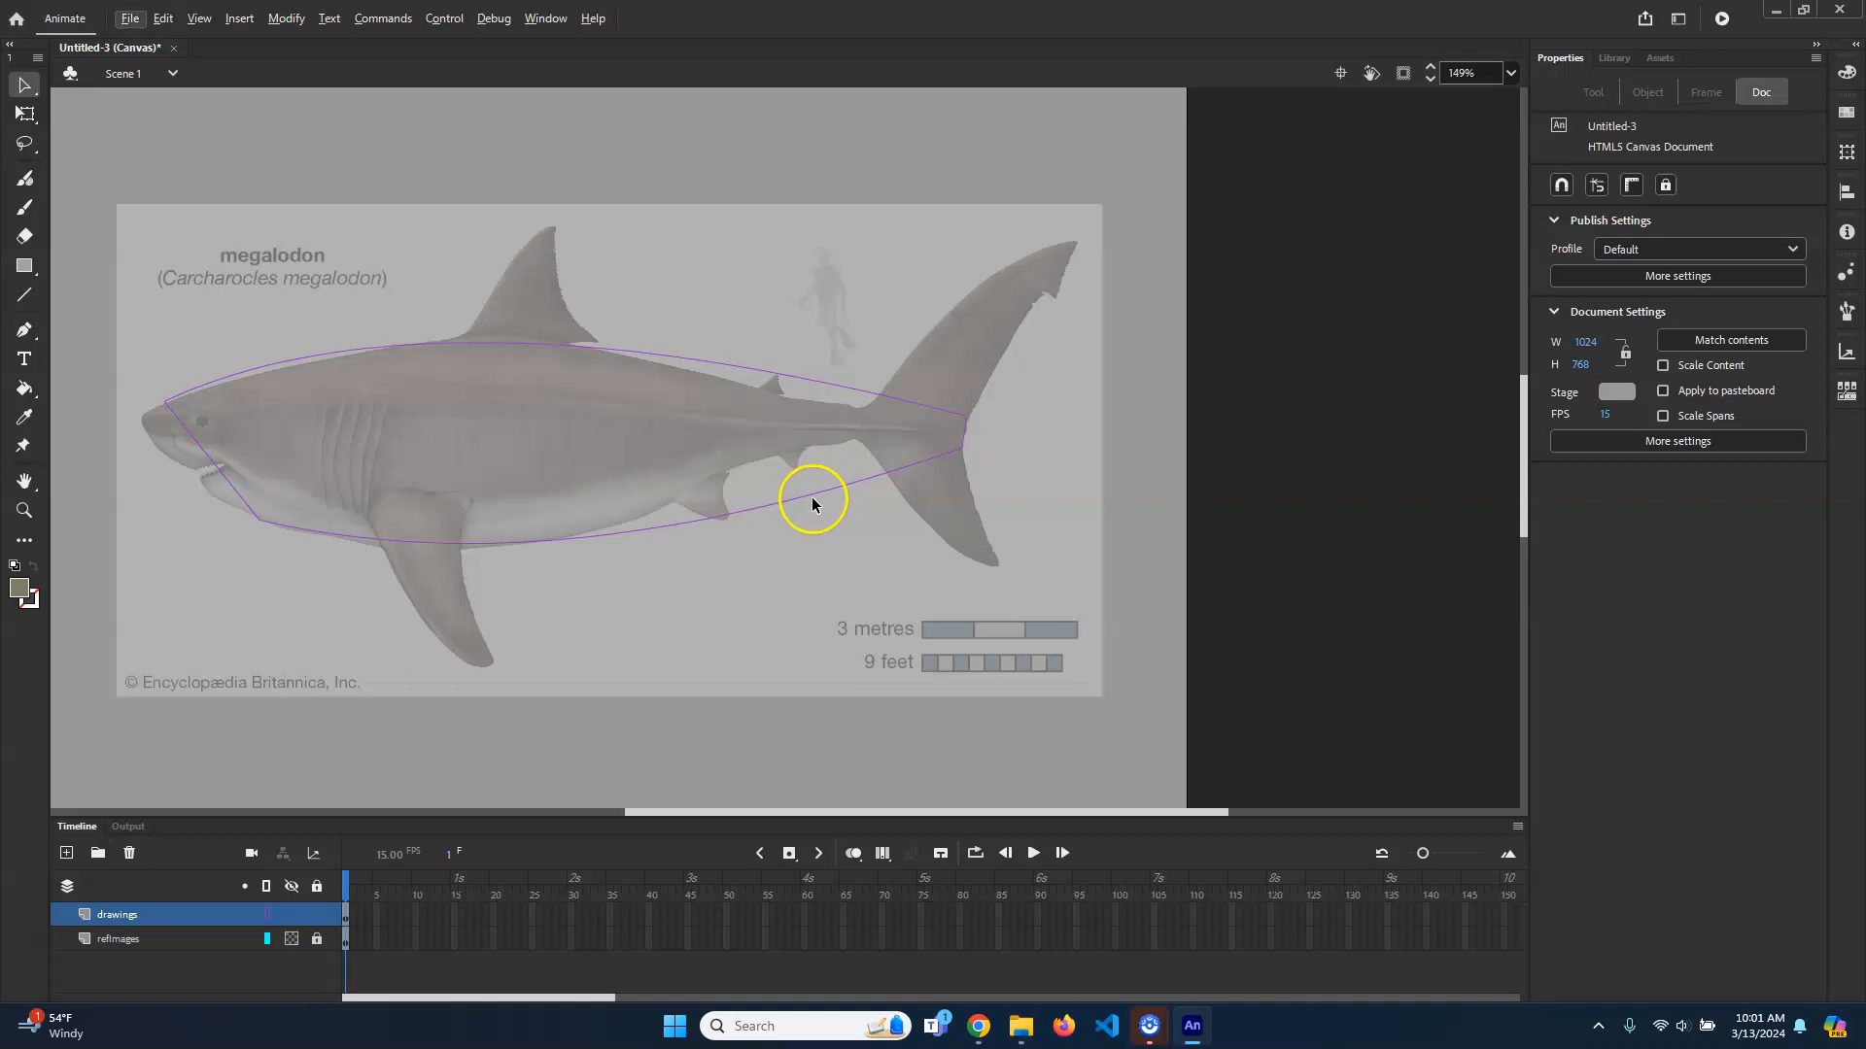
pyautogui.moveTo(811, 493); pyautogui.dragTo(678, 498)
pyautogui.moveTo(822, 480); pyautogui.dragTo(777, 453)
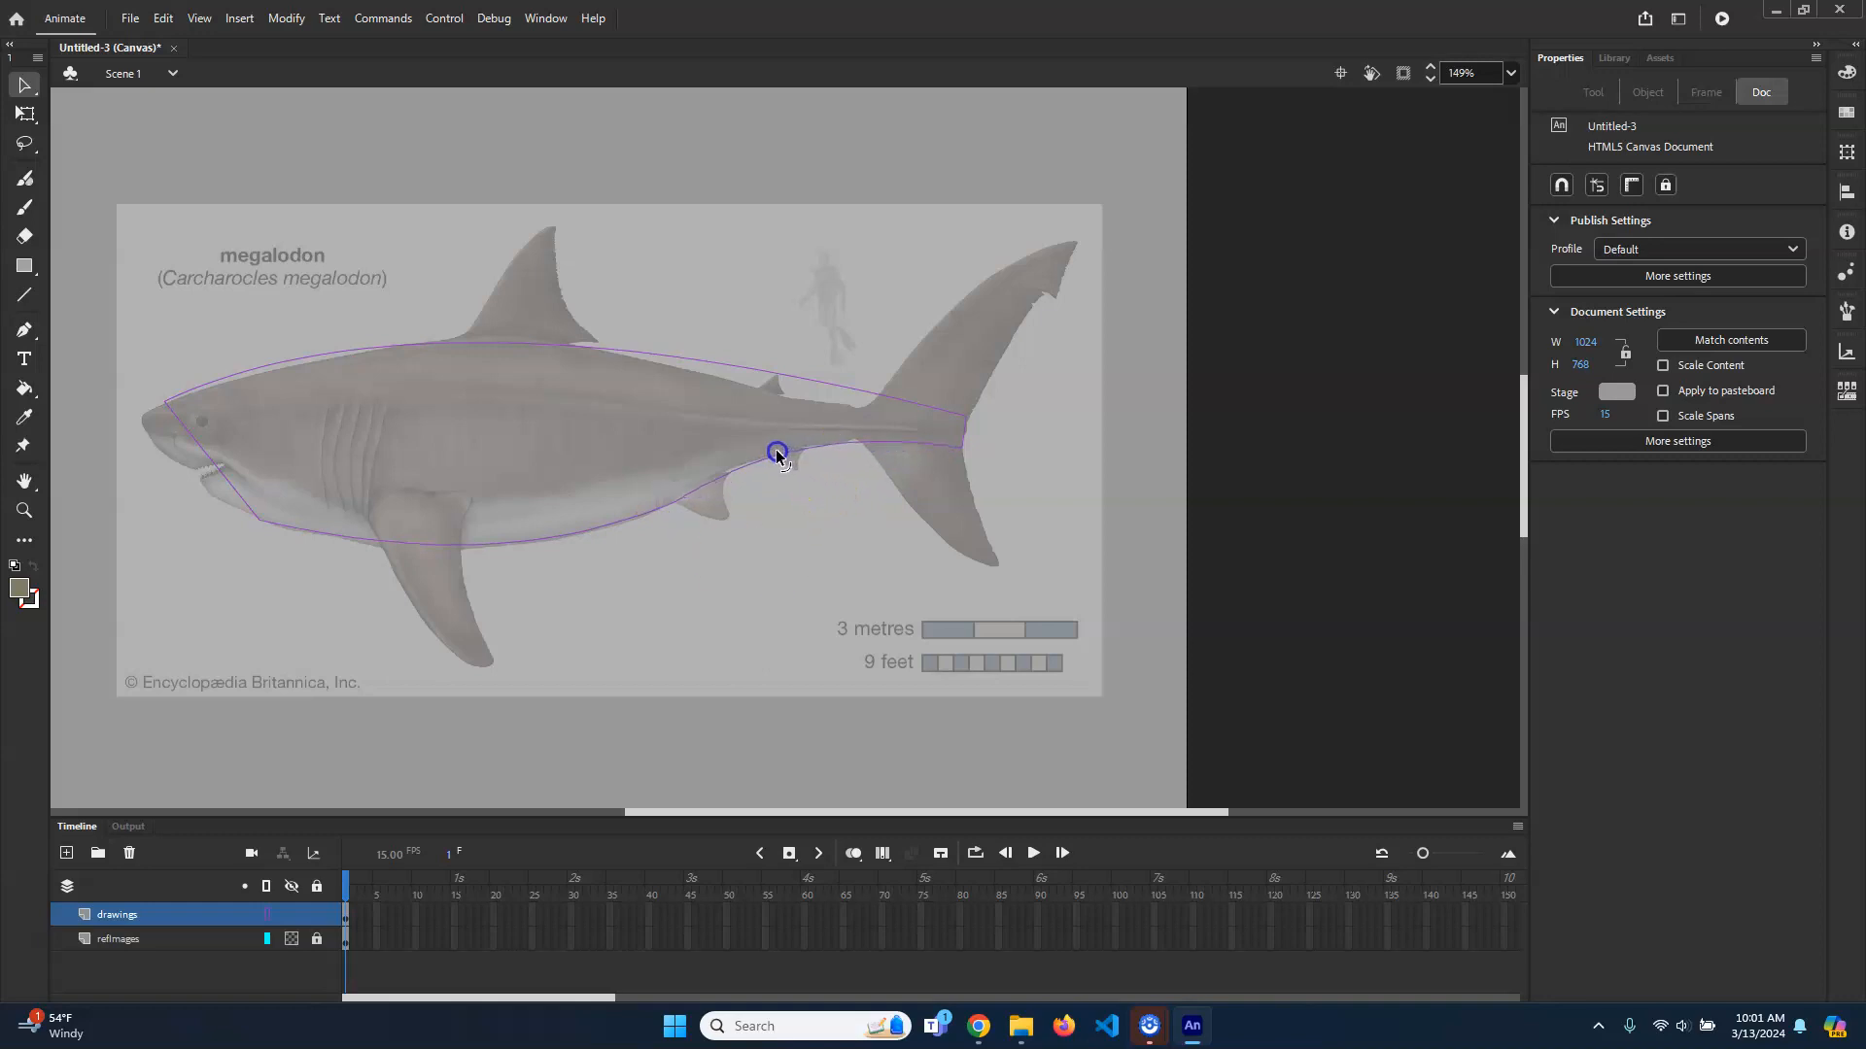
pyautogui.moveTo(674, 499); pyautogui.dragTo(677, 498)
pyautogui.click(566, 534)
pyautogui.click(516, 595)
pyautogui.moveTo(566, 534); pyautogui.dragTo(568, 546)
# Step: Fit the body's upper edge to the back and tail stalk, and curve its front edge around the snout
pyautogui.moveTo(742, 371); pyautogui.dragTo(789, 398)
pyautogui.moveTo(508, 357); pyautogui.dragTo(587, 350)
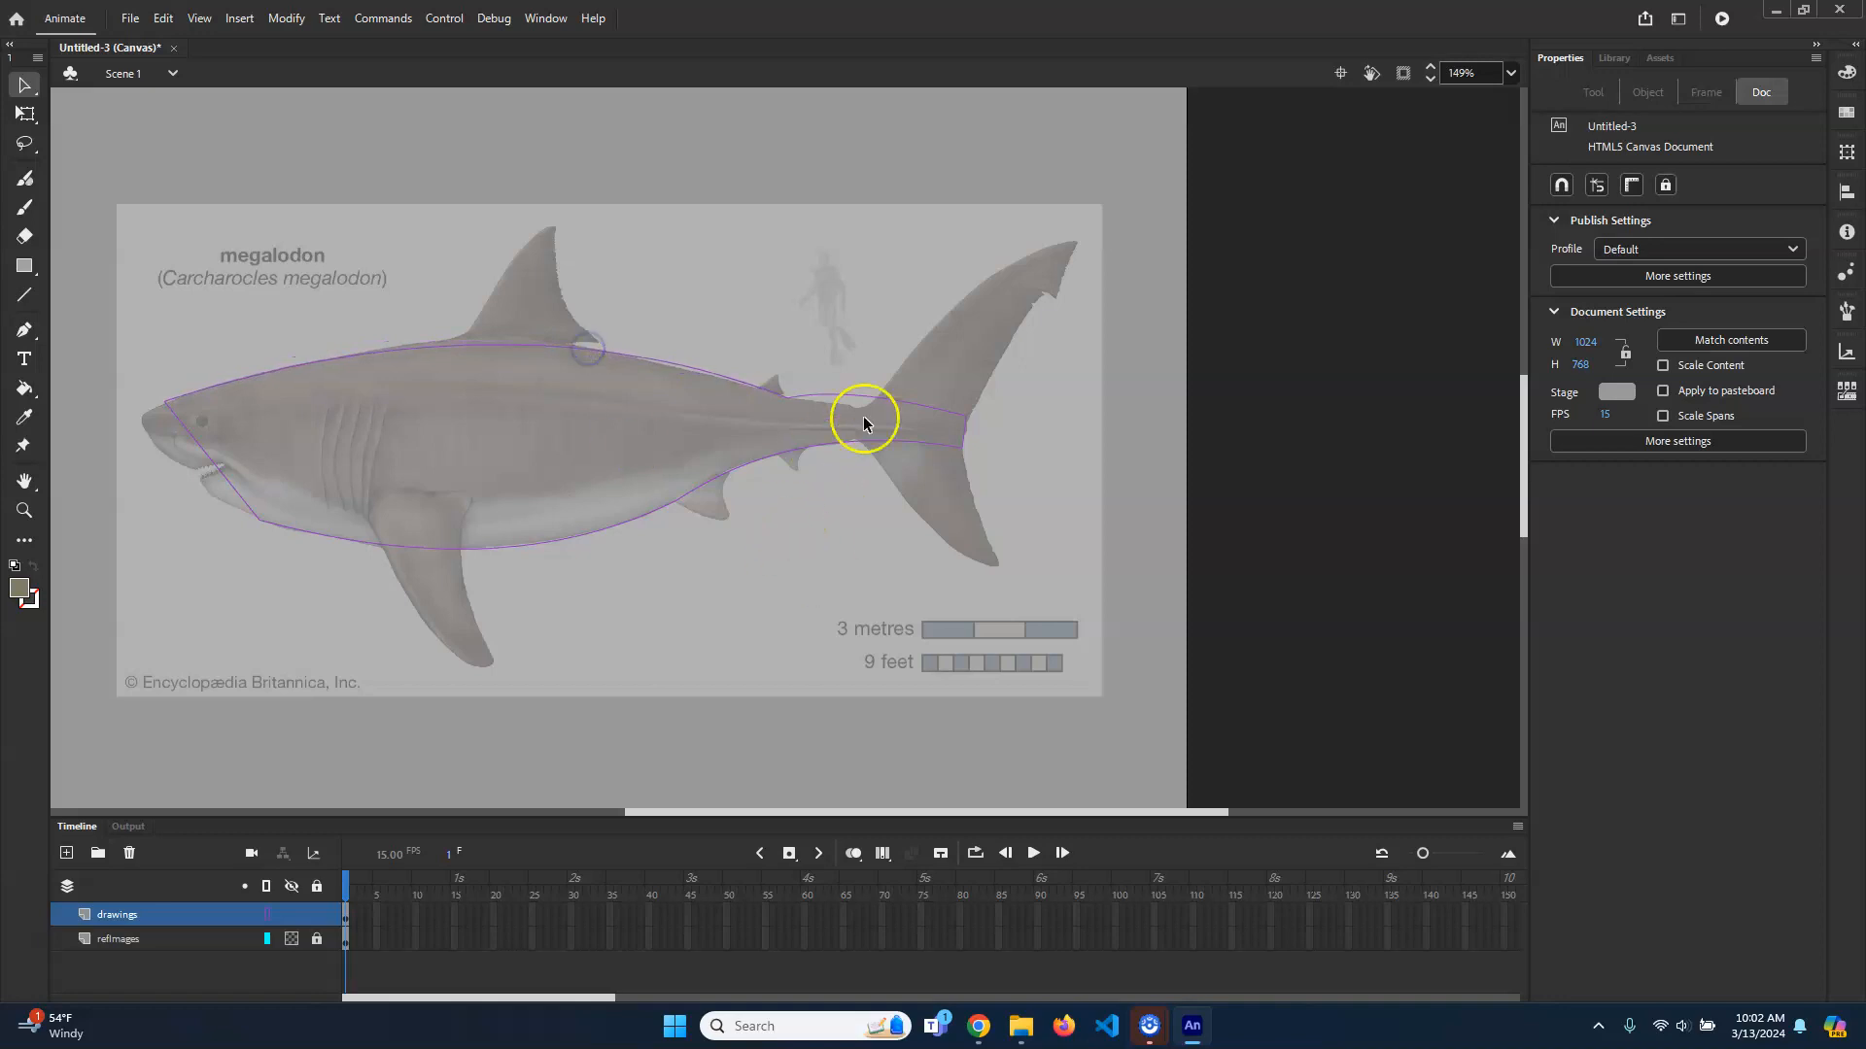
pyautogui.moveTo(881, 394); pyautogui.dragTo(874, 413)
pyautogui.moveTo(188, 433); pyautogui.dragTo(113, 415)
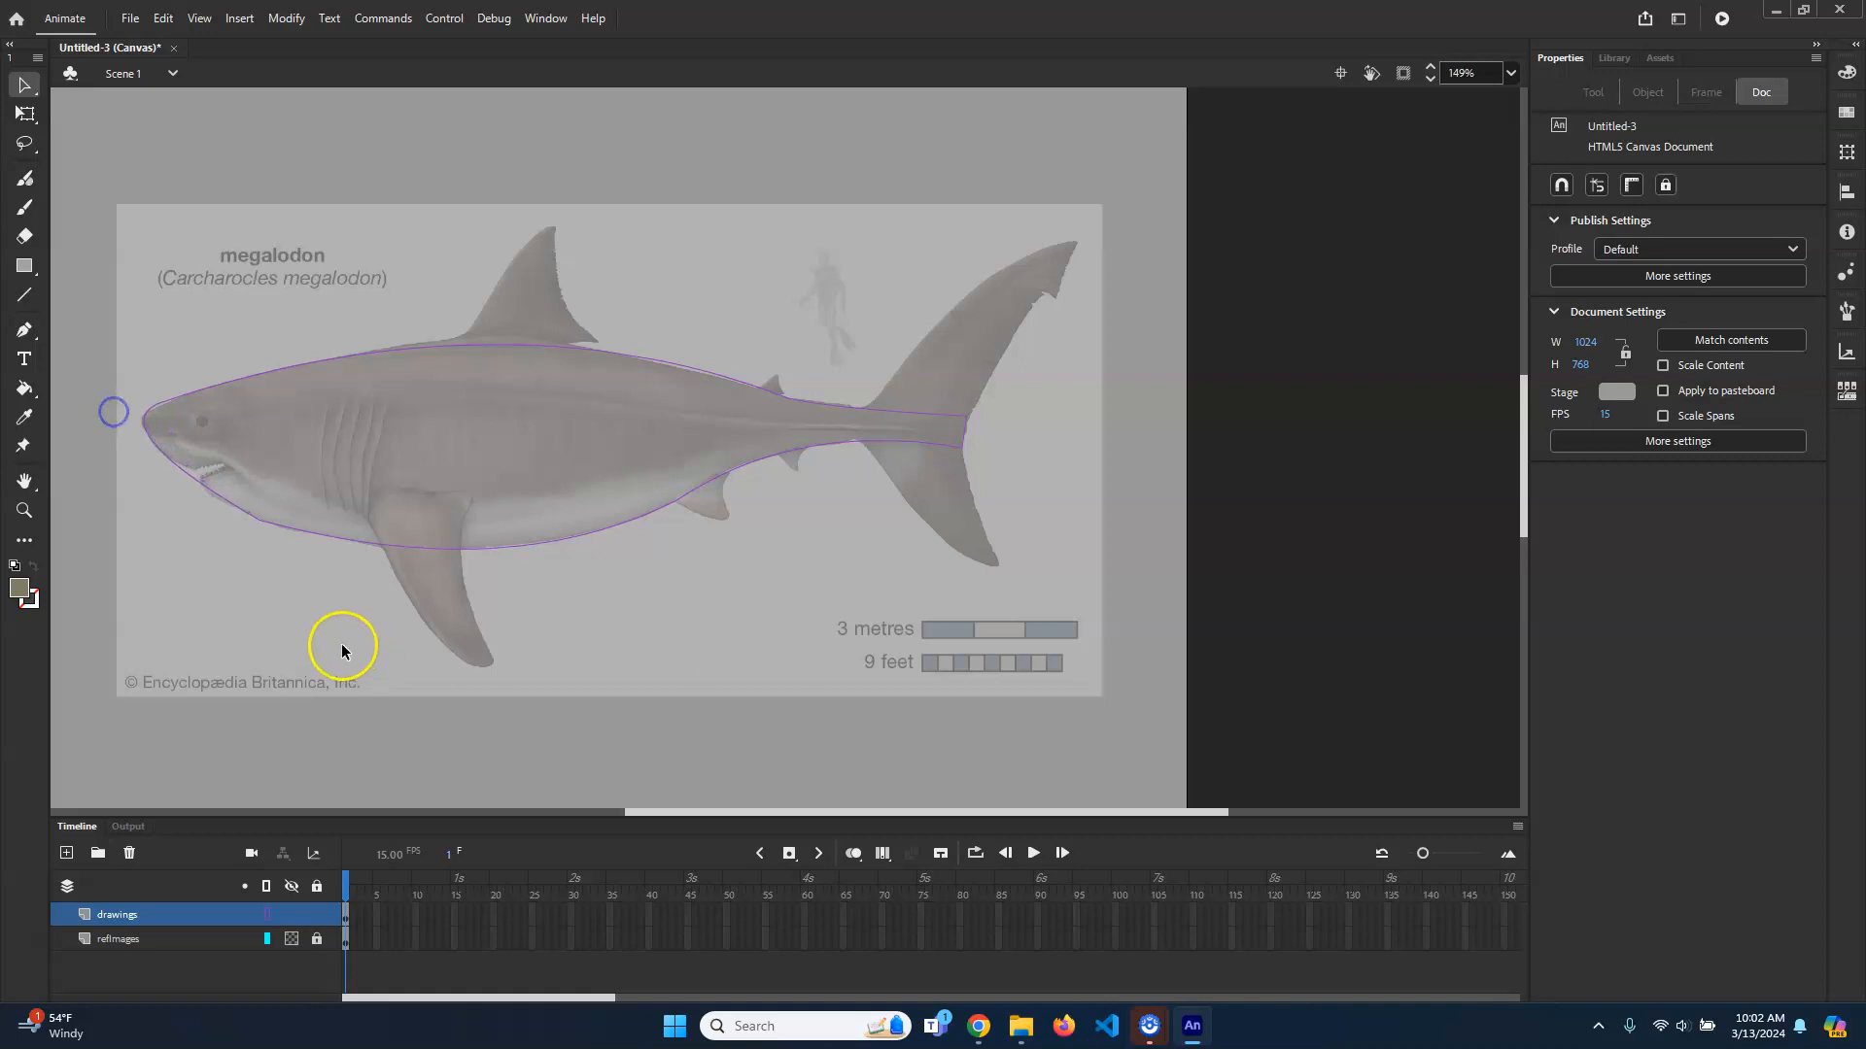
# Step: Add corner points to the front edge and shape them into the shark's open mouth and lower jaw
pyautogui.click(170, 462)
pyautogui.click(160, 491)
pyautogui.click(183, 472)
pyautogui.click(189, 471)
pyautogui.moveTo(217, 500); pyautogui.dragTo(194, 488)
pyautogui.click(202, 480)
# Step: Refine the mouth opening by fitting its inner corner and lower edge to the tooth line and jaw tip
pyautogui.scroll(8, 225, 469)
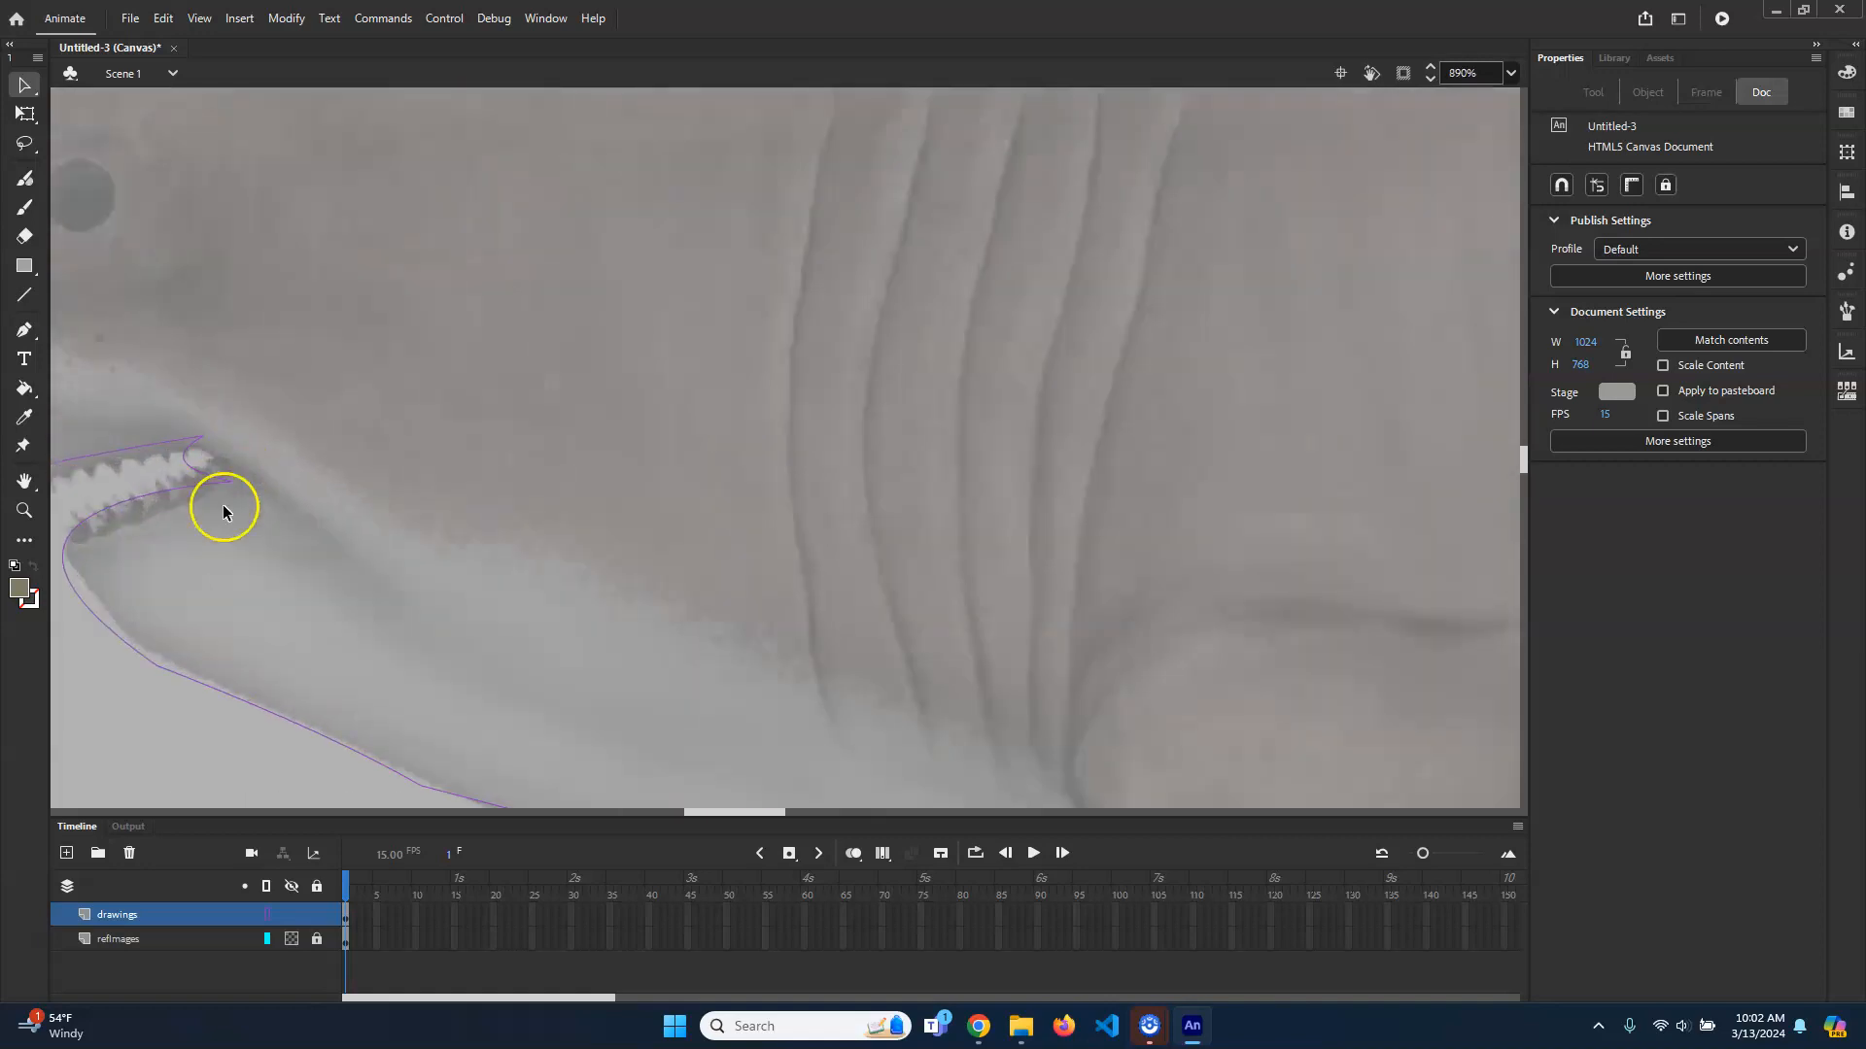
pyautogui.moveTo(184, 463); pyautogui.dragTo(225, 467)
pyautogui.moveTo(340, 585); pyautogui.dragTo(725, 495)
pyautogui.moveTo(483, 531); pyautogui.dragTo(493, 534)
pyautogui.moveTo(453, 460)
pyautogui.mouseDown()
pyautogui.moveTo(434, 468)
pyautogui.moveTo(452, 446)
pyautogui.mouseUp()
pyautogui.moveTo(473, 514); pyautogui.dragTo(482, 515)
# Step: Fit the outline to the lower jaw and throat, and adjust the upper edge of the mouth
pyautogui.moveTo(539, 581); pyautogui.dragTo(554, 579)
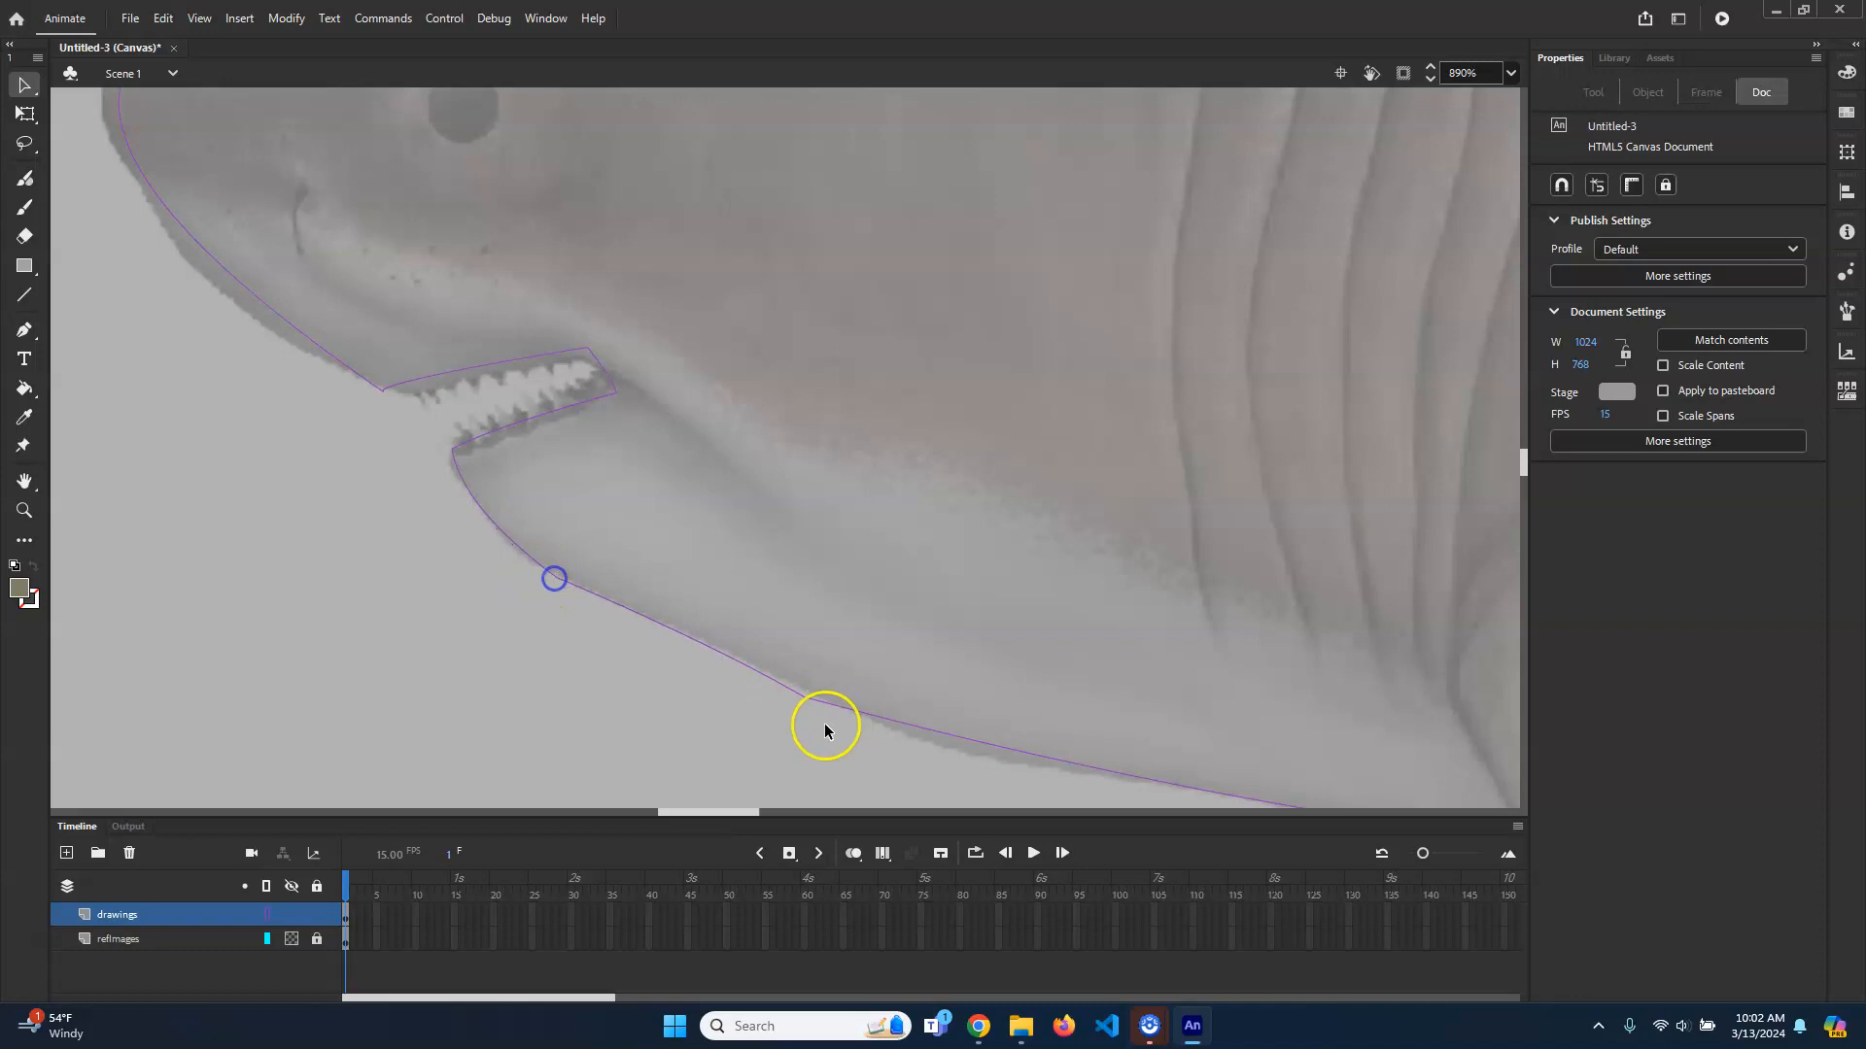
pyautogui.moveTo(799, 698); pyautogui.dragTo(813, 696)
pyautogui.moveTo(1004, 750); pyautogui.dragTo(891, 729)
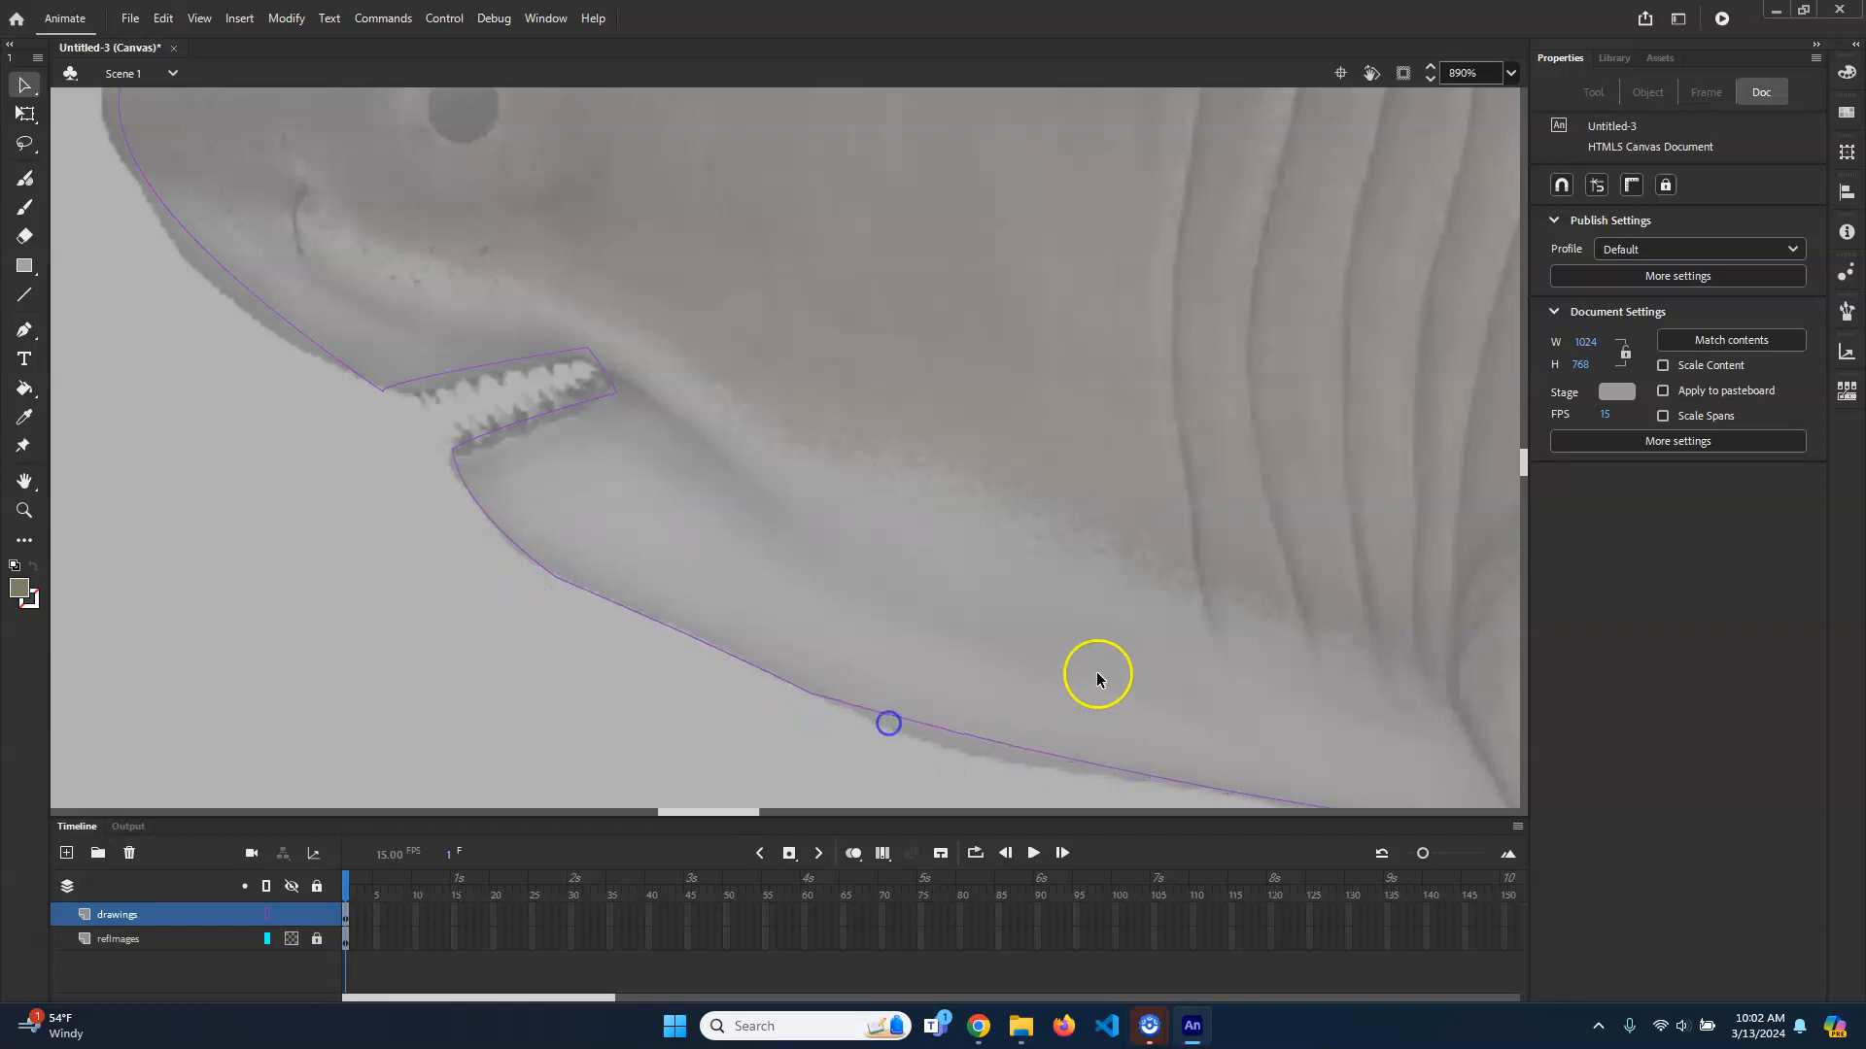
pyautogui.moveTo(400, 387); pyautogui.dragTo(422, 396)
pyautogui.moveTo(589, 347); pyautogui.dragTo(561, 421)
# Step: Extend the body outline to the tip of the upper tail lobe and curve its front edge along the reference
pyautogui.scroll(-5, 900, 356)
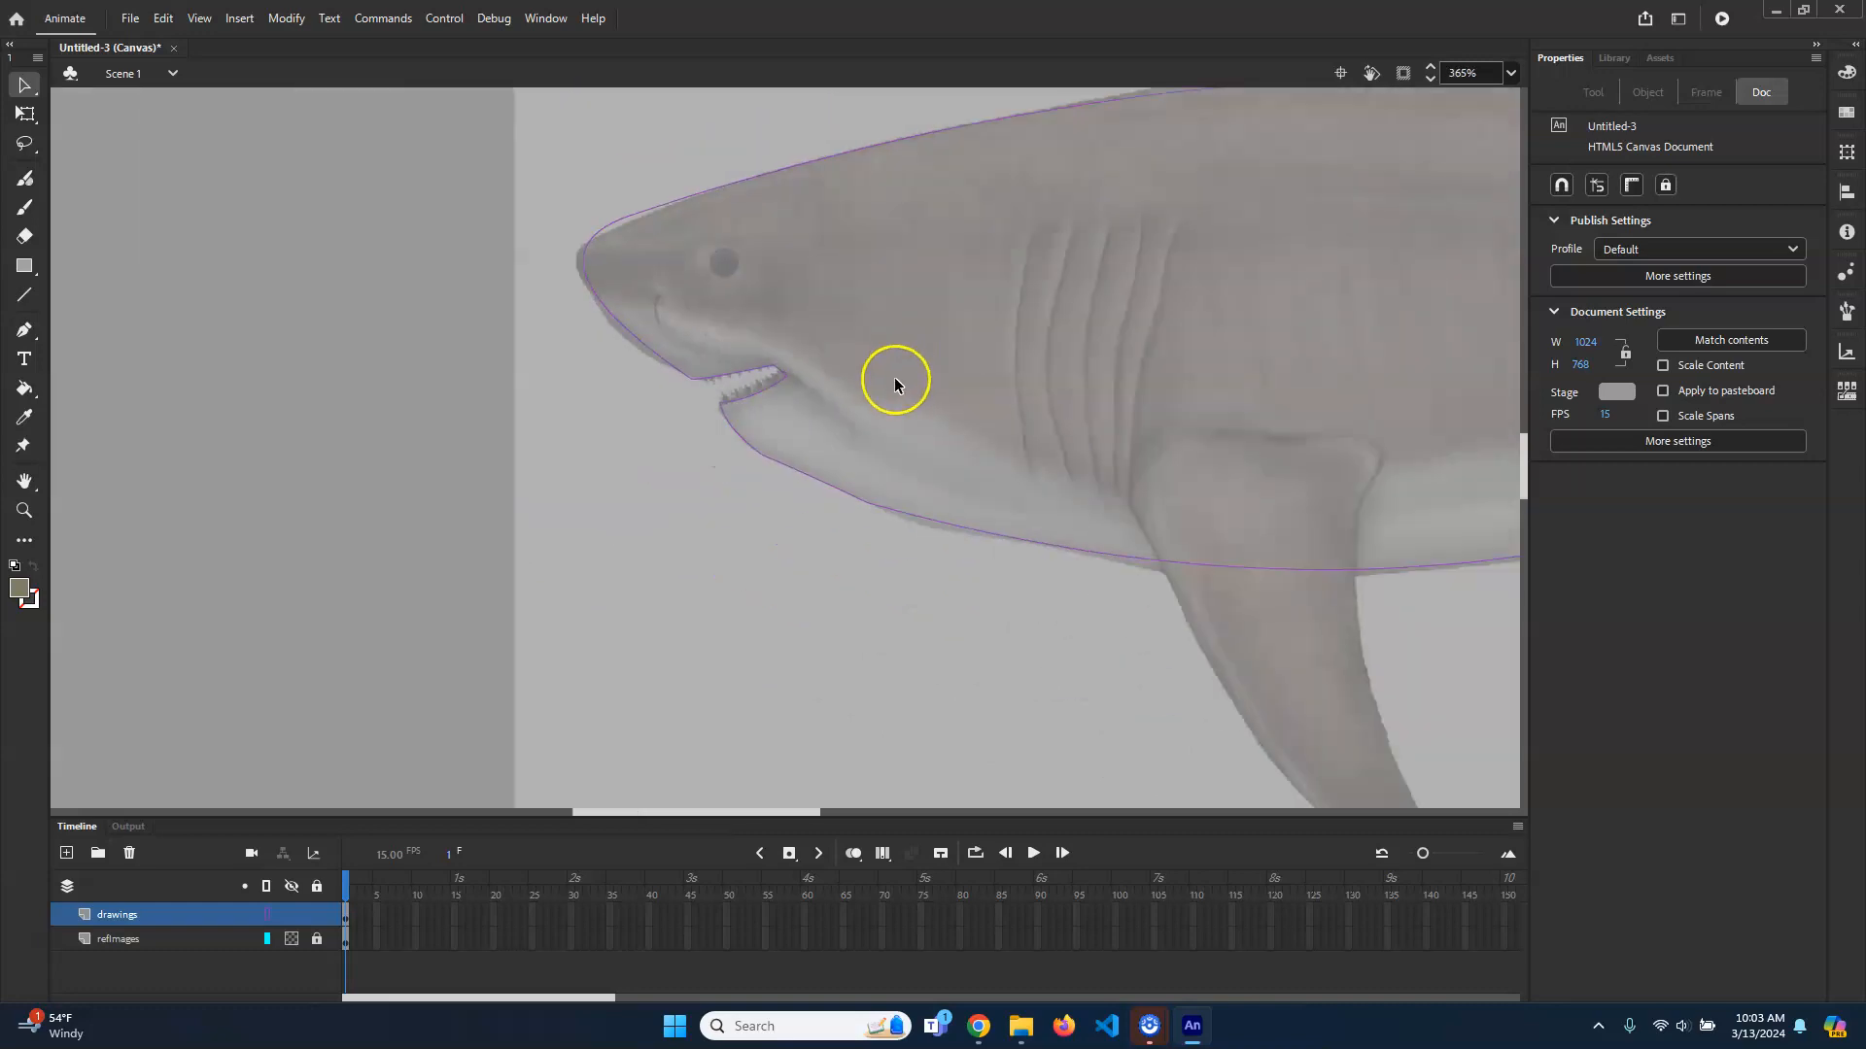
pyautogui.moveTo(1394, 432); pyautogui.dragTo(562, 446)
pyautogui.moveTo(1142, 339); pyautogui.dragTo(566, 515)
pyautogui.moveTo(1168, 446); pyautogui.dragTo(917, 579)
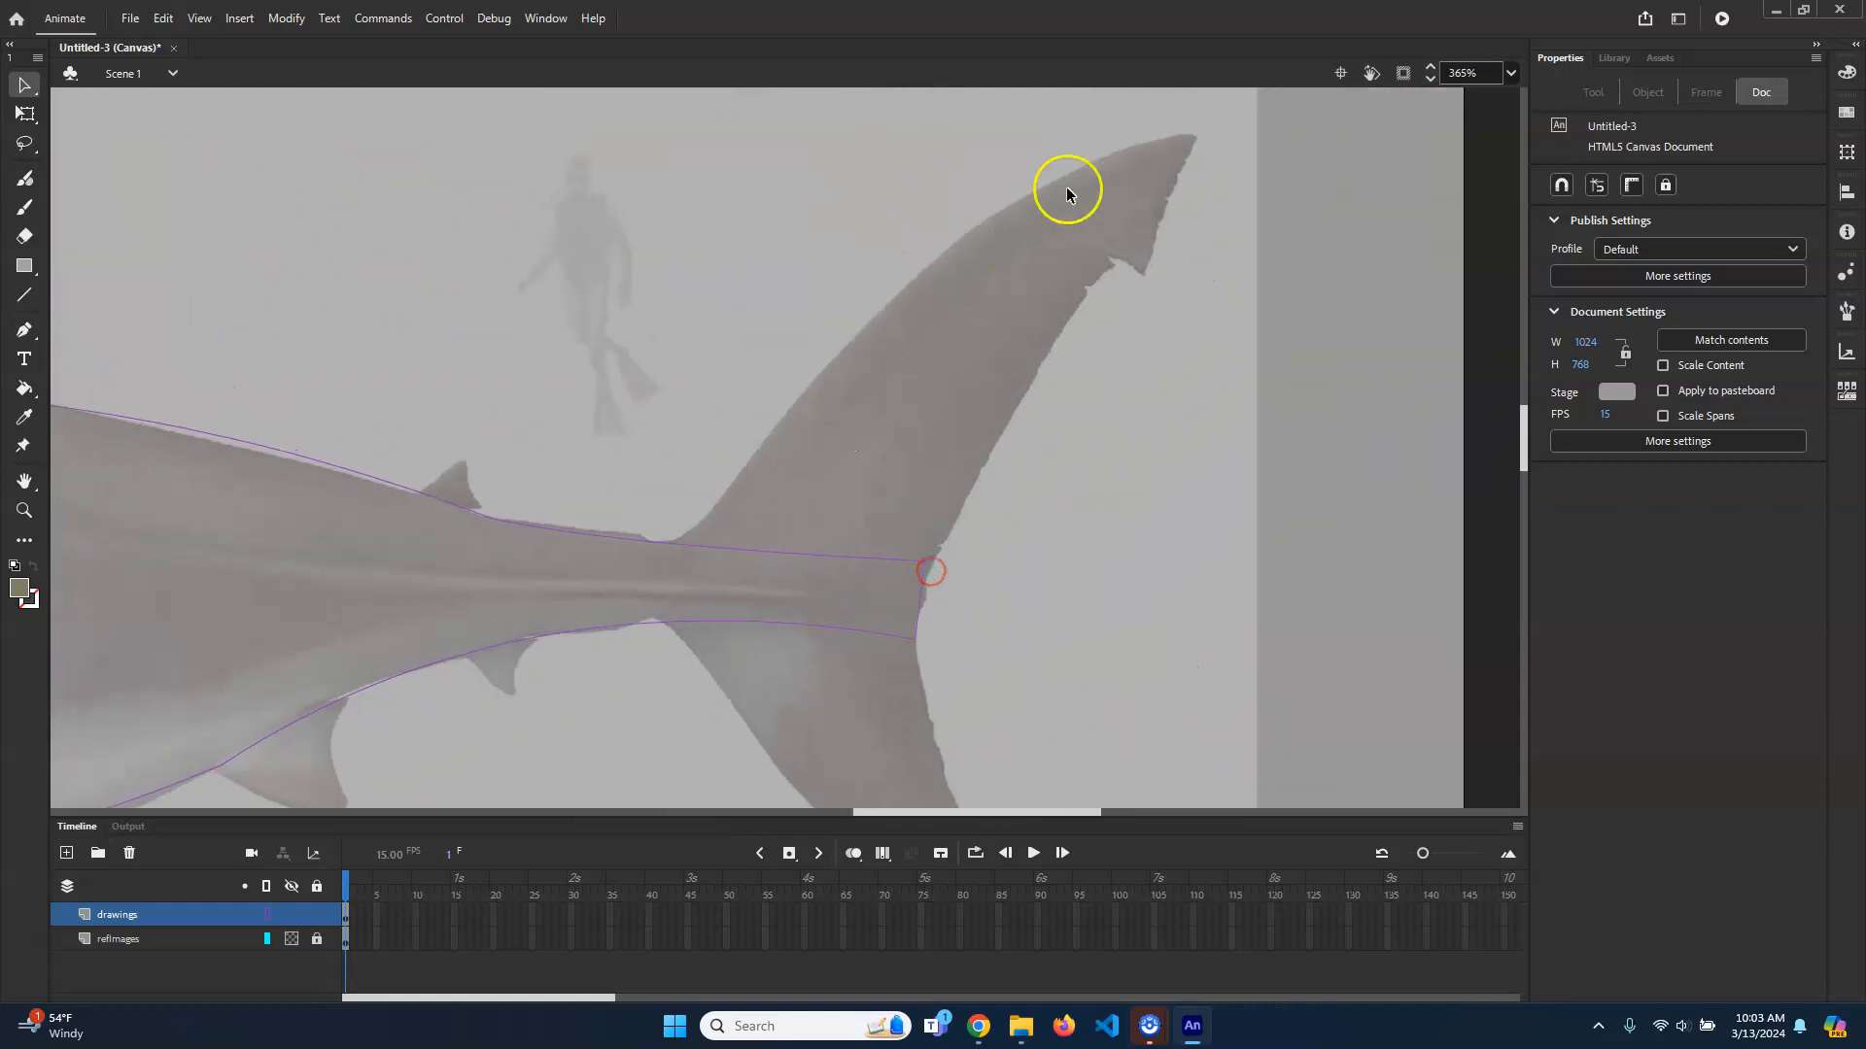
pyautogui.moveTo(796, 551)
pyautogui.mouseDown()
pyautogui.moveTo(1169, 147)
pyautogui.moveTo(900, 483)
pyautogui.moveTo(729, 554)
pyautogui.moveTo(677, 546)
pyautogui.moveTo(750, 463)
pyautogui.moveTo(688, 551)
pyautogui.moveTo(754, 530)
pyautogui.moveTo(715, 533)
pyautogui.moveTo(731, 475)
pyautogui.moveTo(837, 458)
pyautogui.moveTo(1194, 134)
pyautogui.mouseUp()
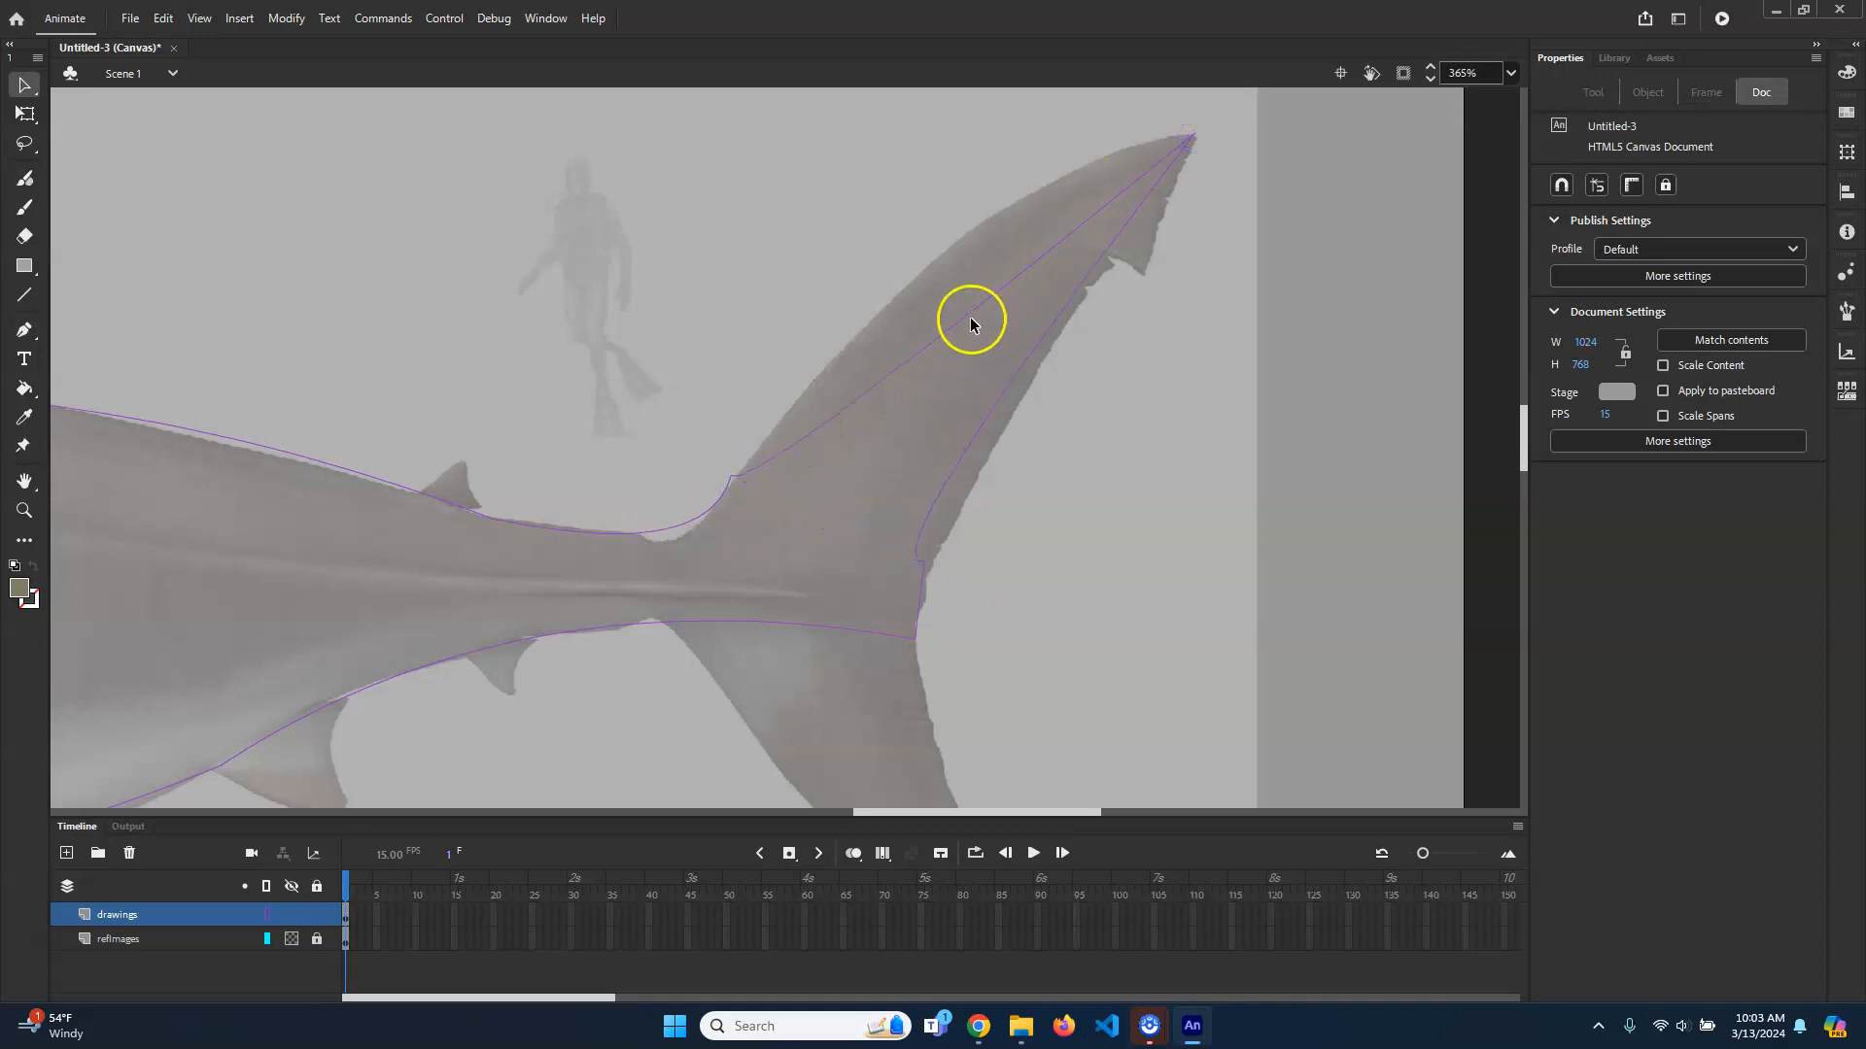
pyautogui.moveTo(964, 313)
pyautogui.mouseDown()
pyautogui.moveTo(950, 249)
pyautogui.moveTo(1119, 106)
pyautogui.mouseUp()
# Step: Smooth the base of the upper tail lobe and fit its rear edge to the reference, including the notch near the tip
pyautogui.click(733, 479)
pyautogui.click(717, 508)
pyautogui.click(803, 500)
pyautogui.click(790, 536)
pyautogui.moveTo(718, 507)
pyautogui.mouseDown()
pyautogui.moveTo(701, 516)
pyautogui.moveTo(732, 487)
pyautogui.mouseUp()
pyautogui.moveTo(948, 476); pyautogui.dragTo(1010, 412)
pyautogui.moveTo(1086, 266); pyautogui.dragTo(1127, 262)
pyautogui.moveTo(1040, 665)
pyautogui.mouseDown()
pyautogui.moveTo(1100, 530)
pyautogui.moveTo(1104, 408)
pyautogui.mouseUp()
pyautogui.moveTo(958, 327); pyautogui.dragTo(959, 329)
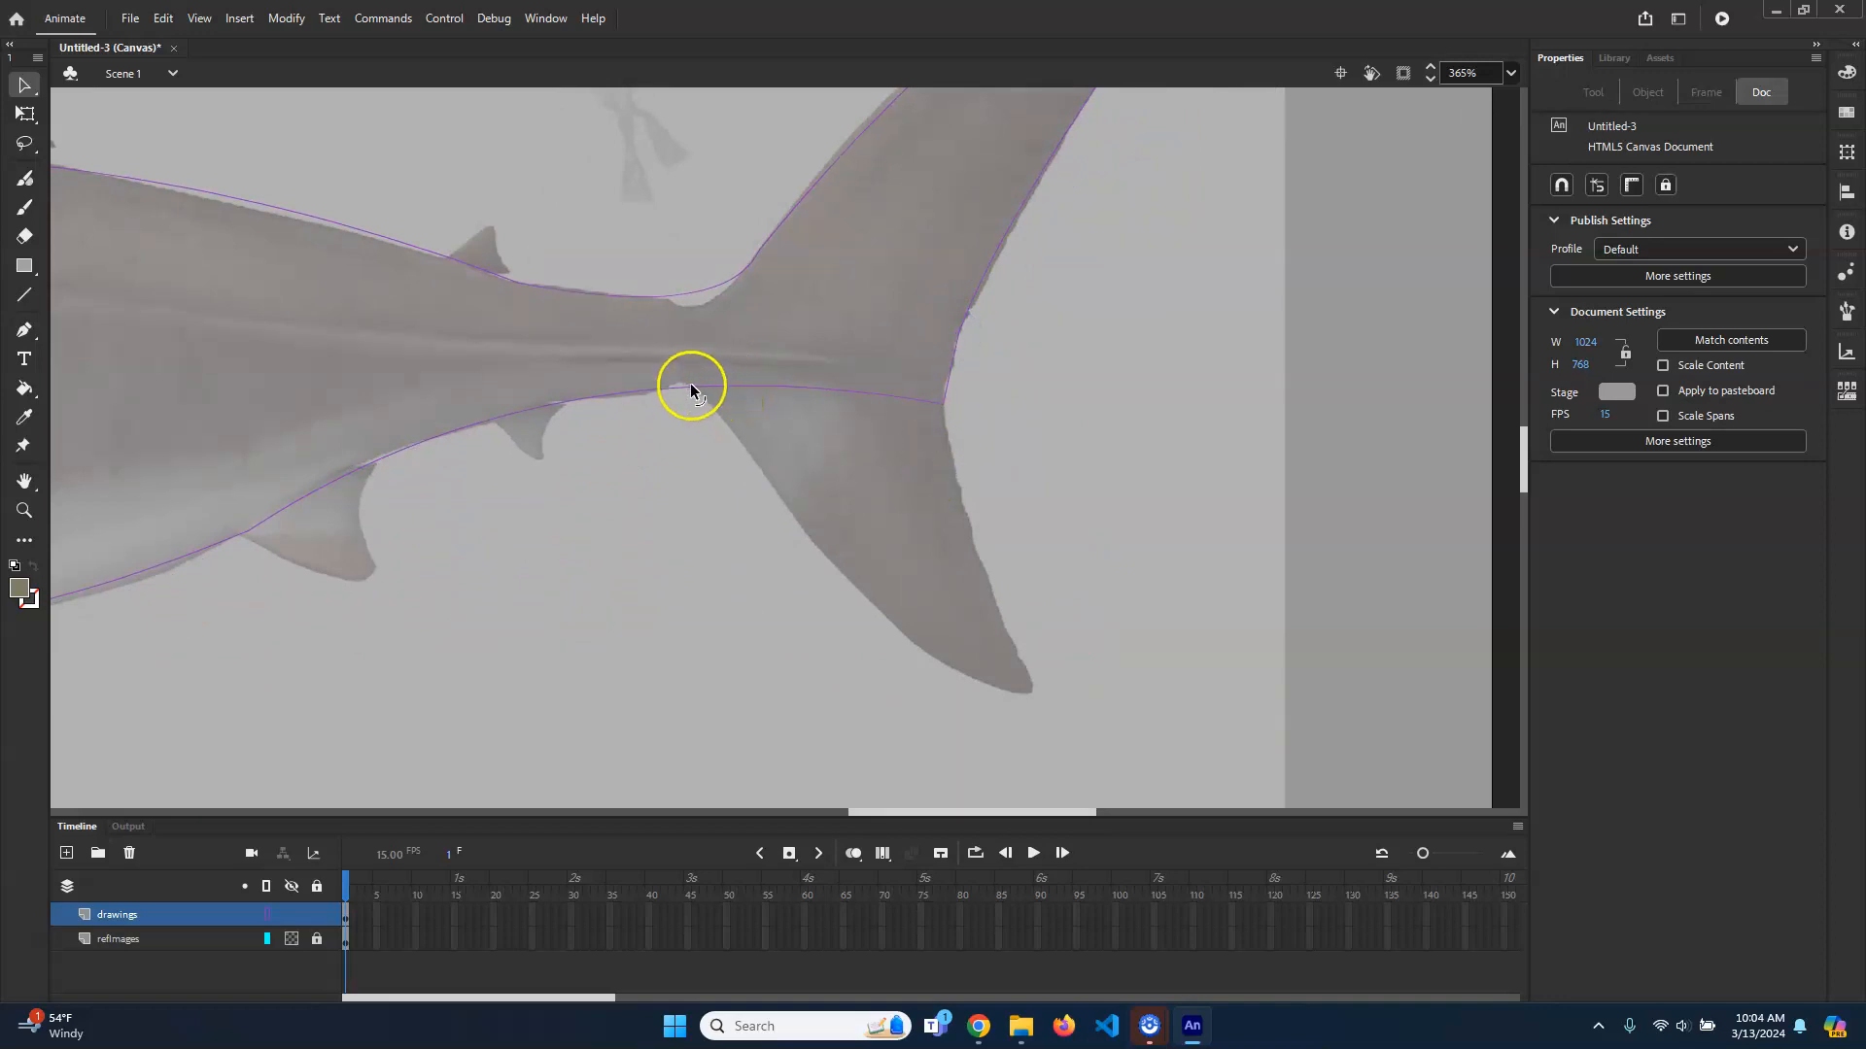
# Step: Extend the outline to the tip of the lower tail lobe and curve both of its edges to match the reference
pyautogui.moveTo(657, 387)
pyautogui.mouseDown()
pyautogui.moveTo(641, 395)
pyautogui.moveTo(682, 382)
pyautogui.mouseUp()
pyautogui.moveTo(795, 393); pyautogui.dragTo(756, 468)
pyautogui.moveTo(845, 416); pyautogui.dragTo(1029, 692)
pyautogui.moveTo(838, 498); pyautogui.dragTo(870, 600)
pyautogui.moveTo(737, 412); pyautogui.dragTo(728, 428)
pyautogui.moveTo(963, 493); pyautogui.dragTo(974, 521)
pyautogui.moveTo(1029, 690); pyautogui.dragTo(1037, 691)
# Step: Draw a stroke-free filled rectangle just behind the dorsal fin, starting near the fin's tip
pyautogui.scroll(-3, 686, 527)
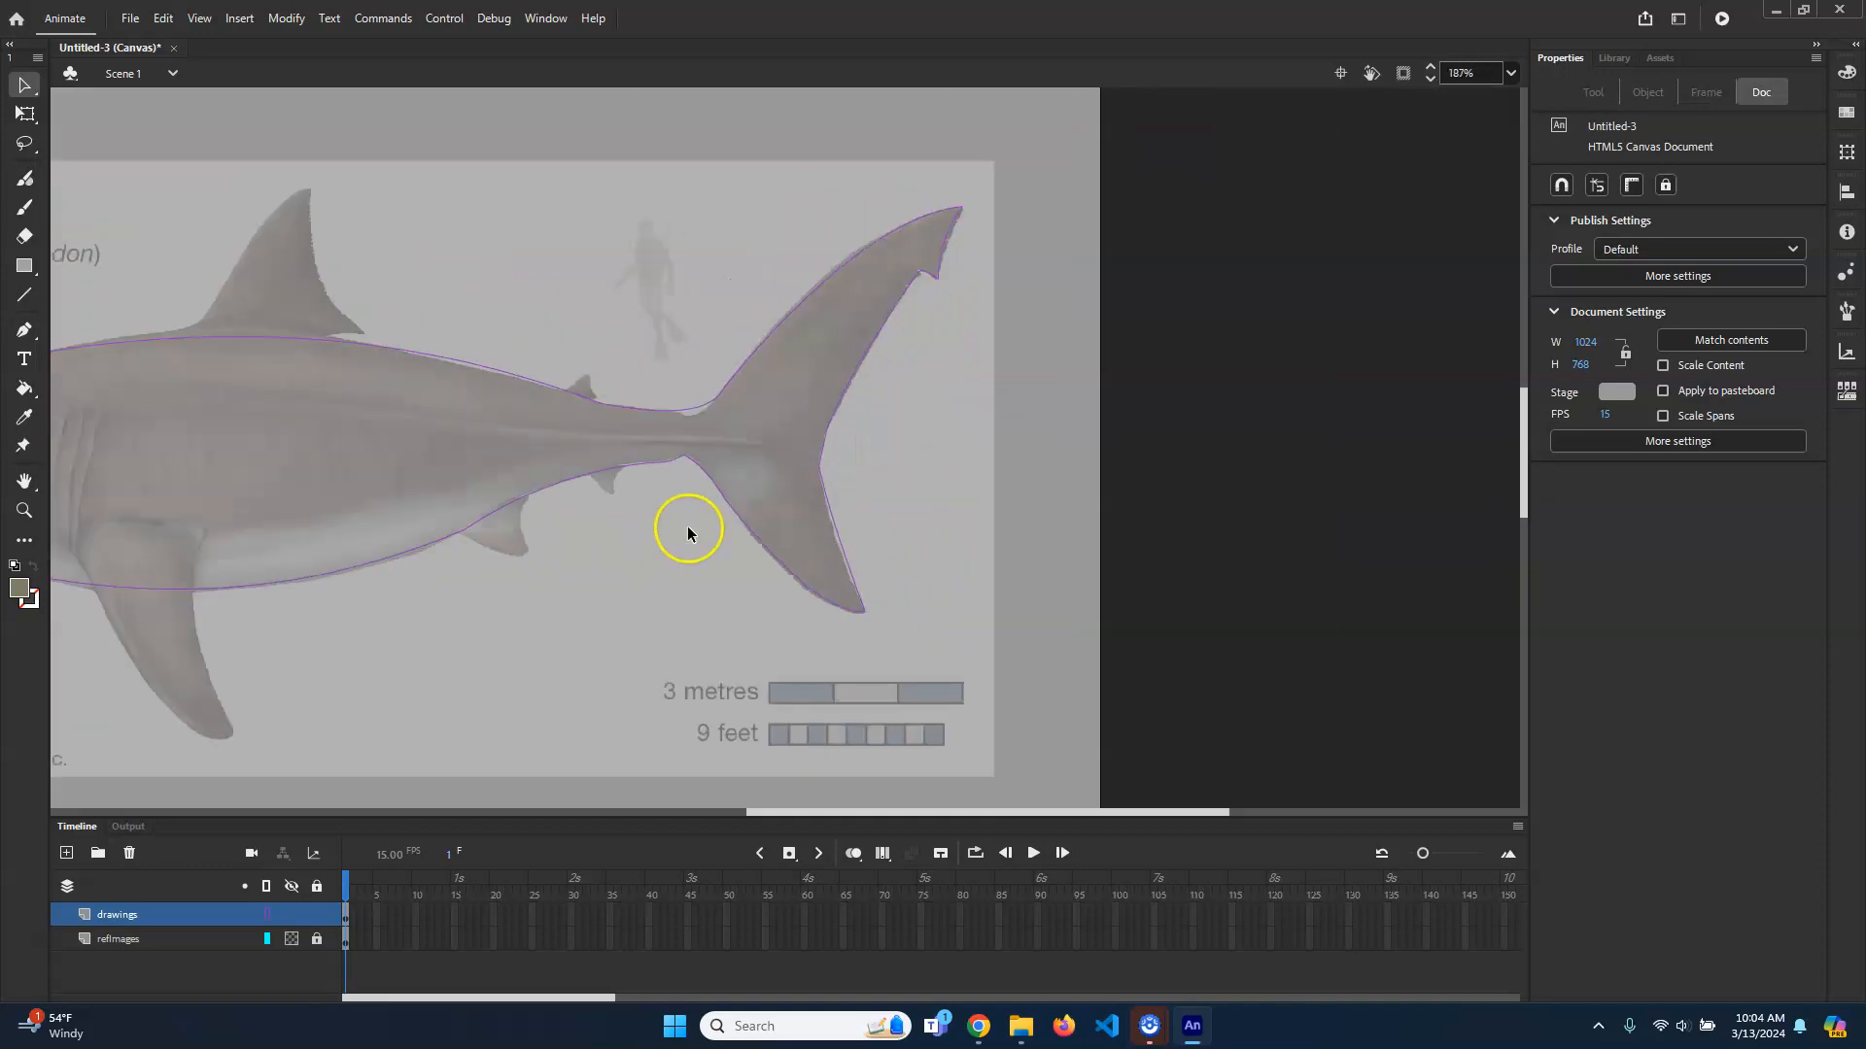
pyautogui.scroll(-1, 686, 529)
pyautogui.moveTo(515, 538); pyautogui.dragTo(866, 545)
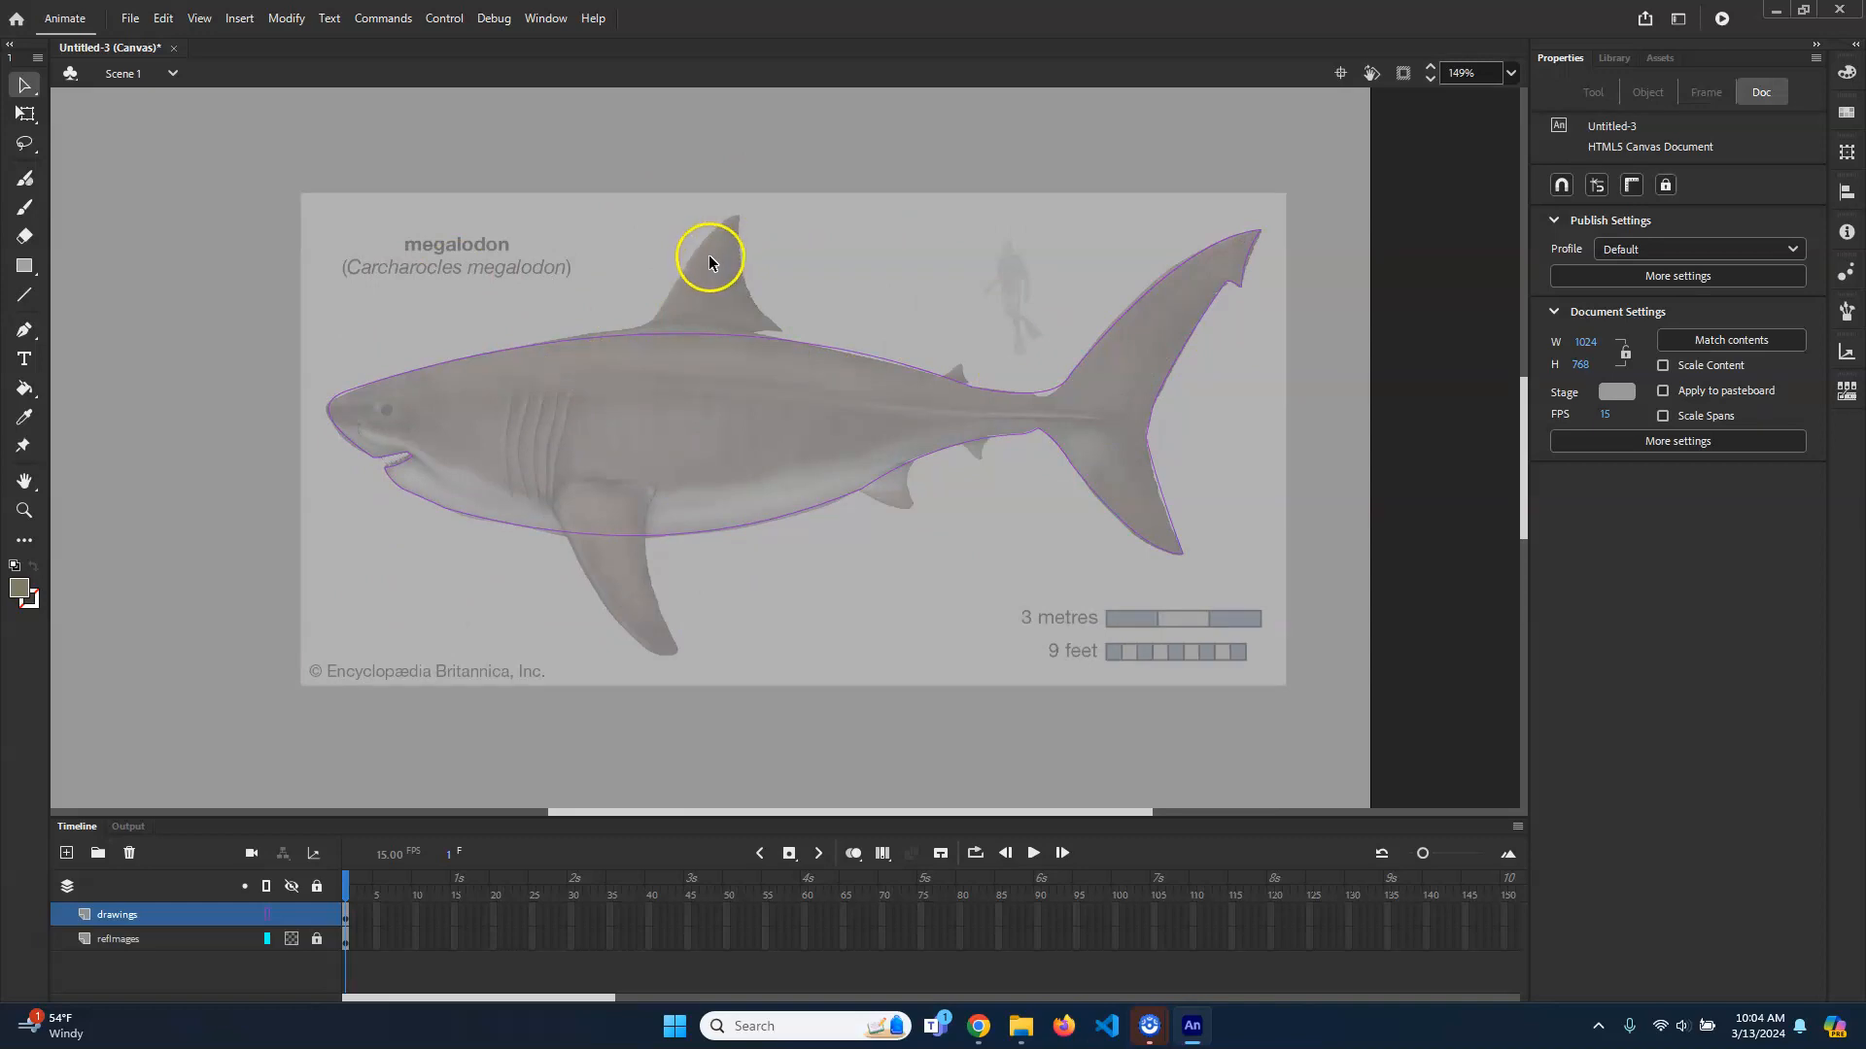
pyautogui.press('r')
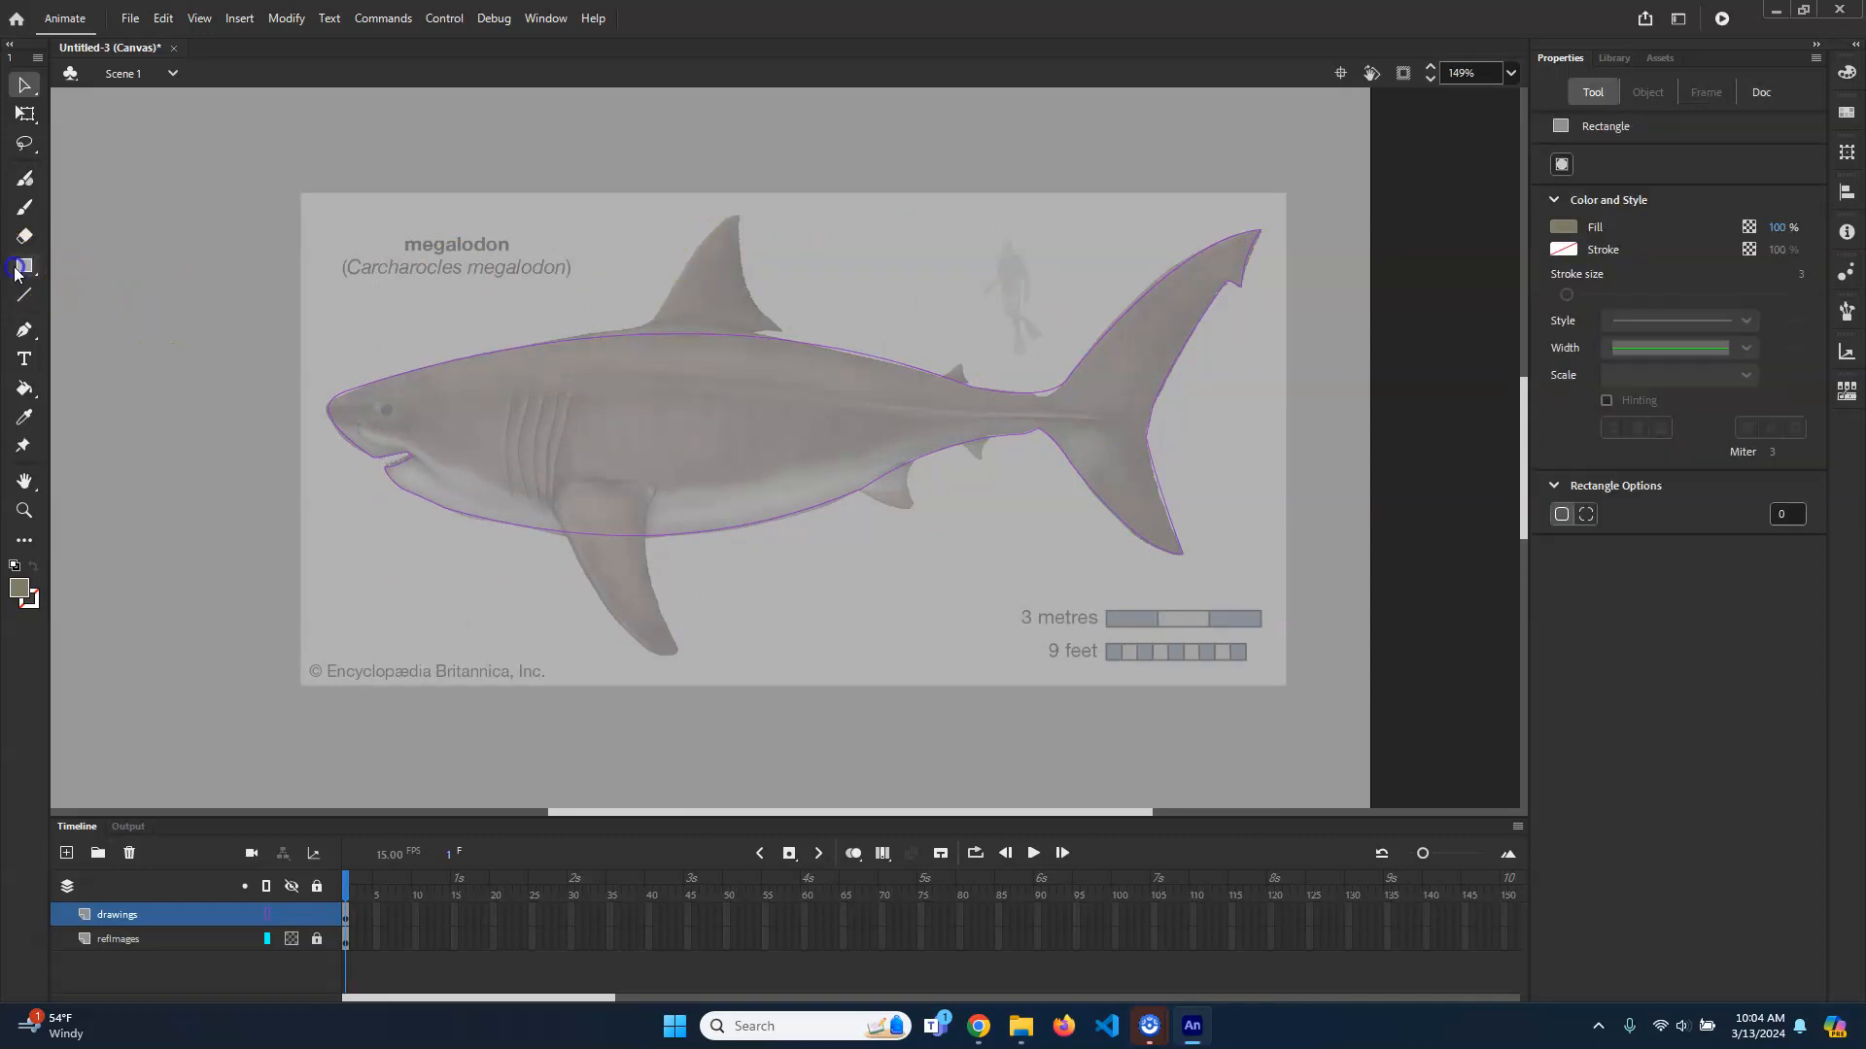
pyautogui.moveTo(741, 203); pyautogui.dragTo(902, 310)
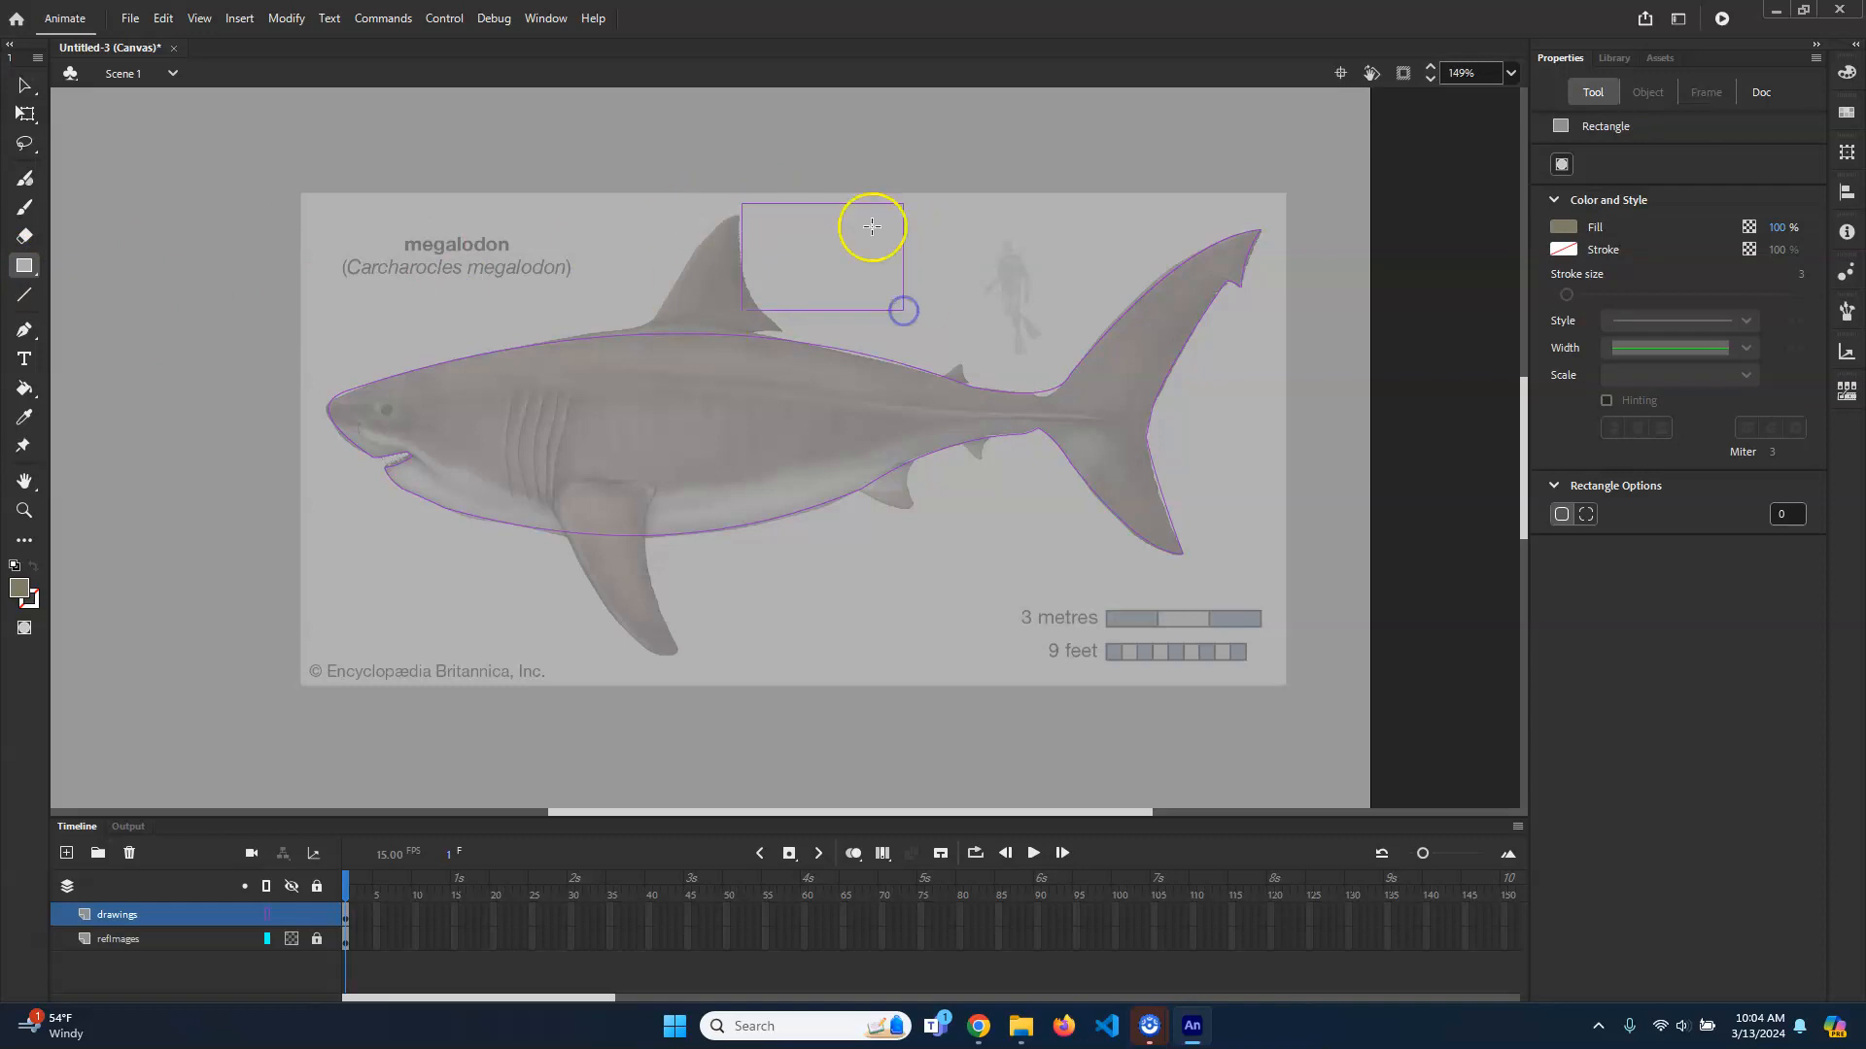
pyautogui.press('v')
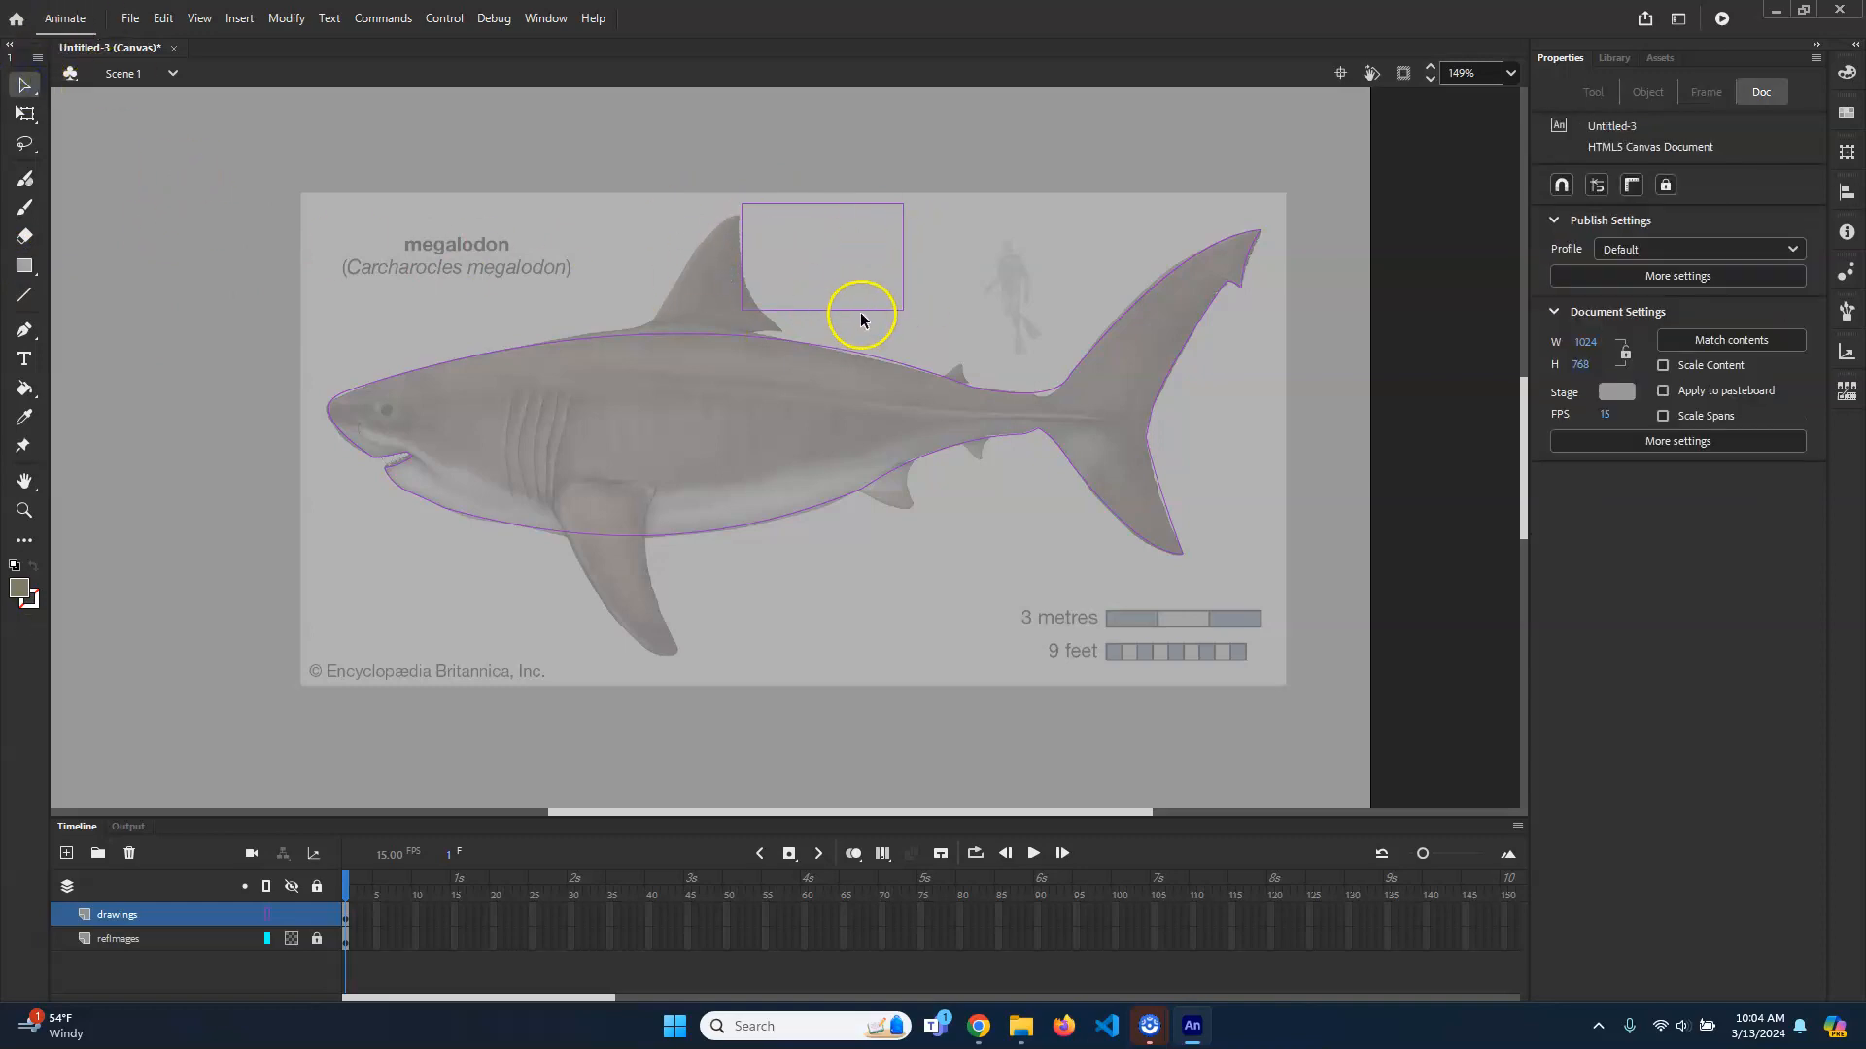
pyautogui.scroll(3, 862, 317)
pyautogui.moveTo(1087, 320); pyautogui.dragTo(1212, 347)
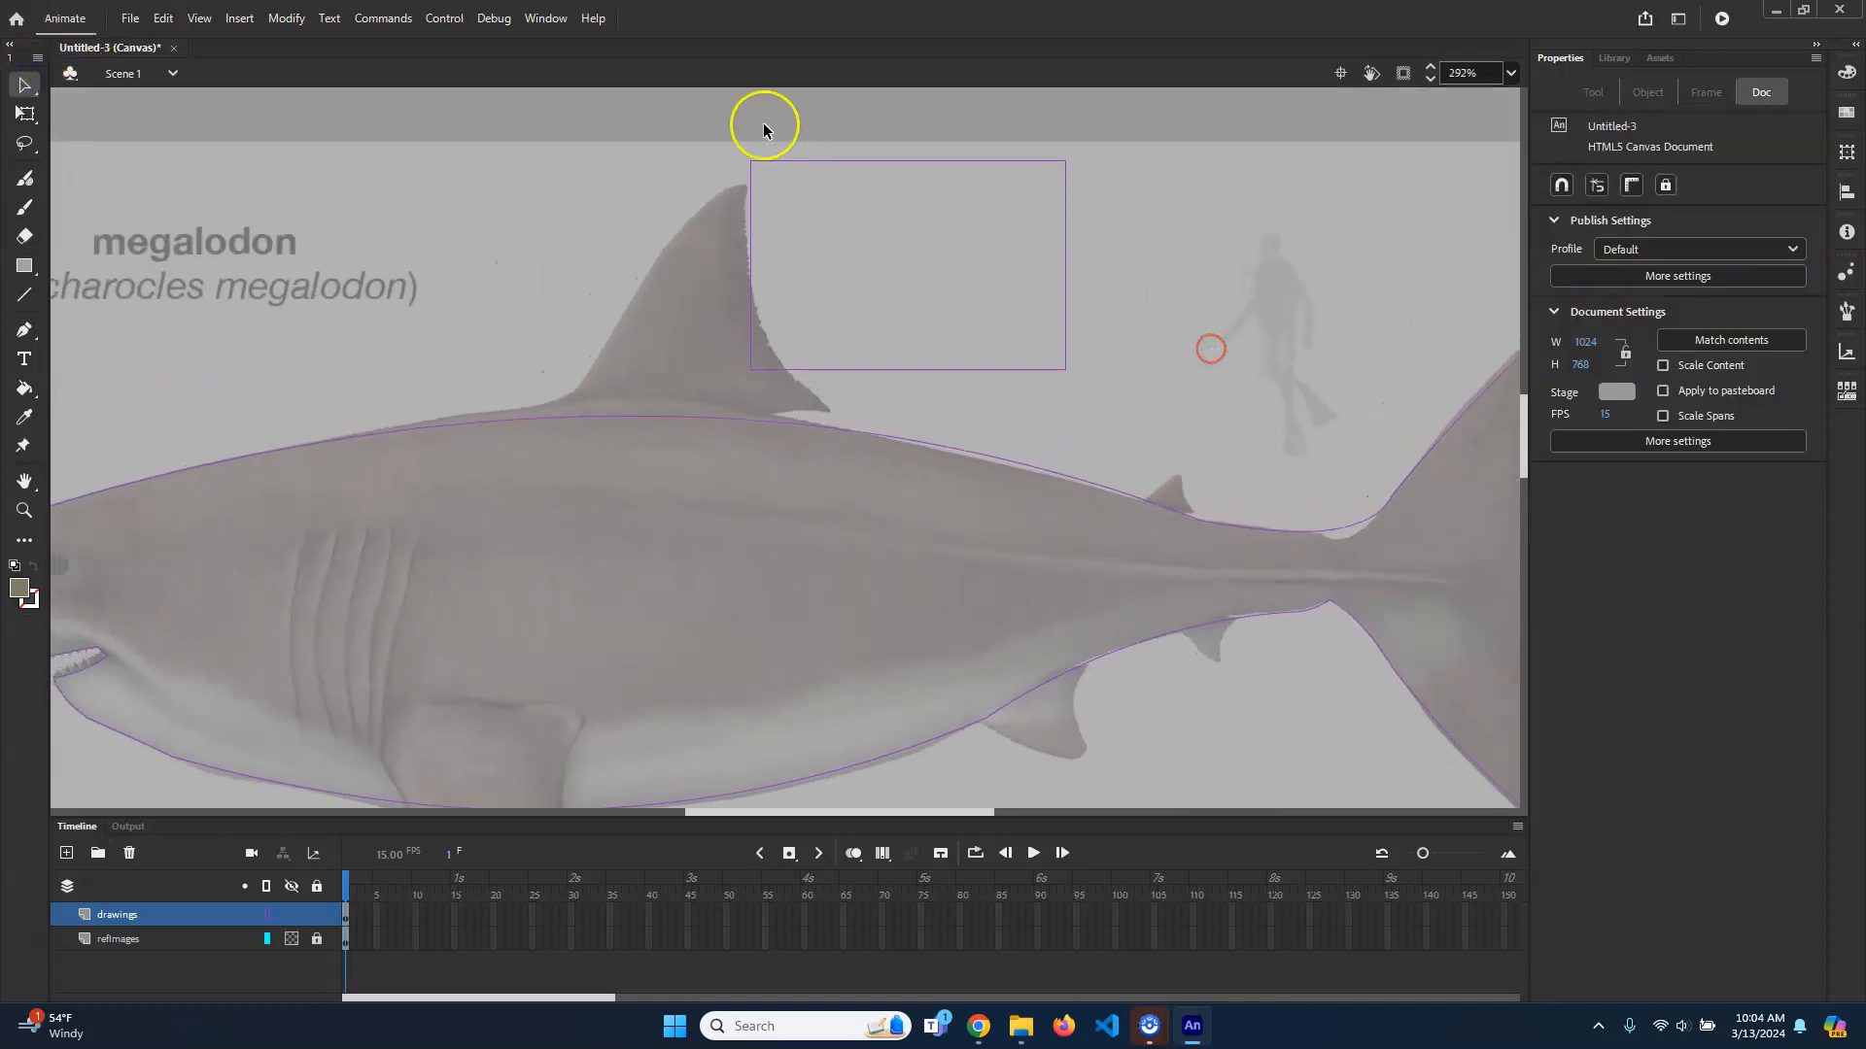
pyautogui.moveTo(749, 370); pyautogui.dragTo(462, 440)
pyautogui.click(993, 404)
pyautogui.hotkey('ctrl', 'z')
# Step: Attach the rectangle to the body at the dorsal fin's front base and fit the outline of the back to the reference
pyautogui.moveTo(751, 370); pyautogui.dragTo(600, 416)
pyautogui.moveTo(775, 417); pyautogui.dragTo(776, 422)
pyautogui.moveTo(597, 413); pyautogui.dragTo(539, 409)
pyautogui.moveTo(1071, 470); pyautogui.dragTo(1075, 485)
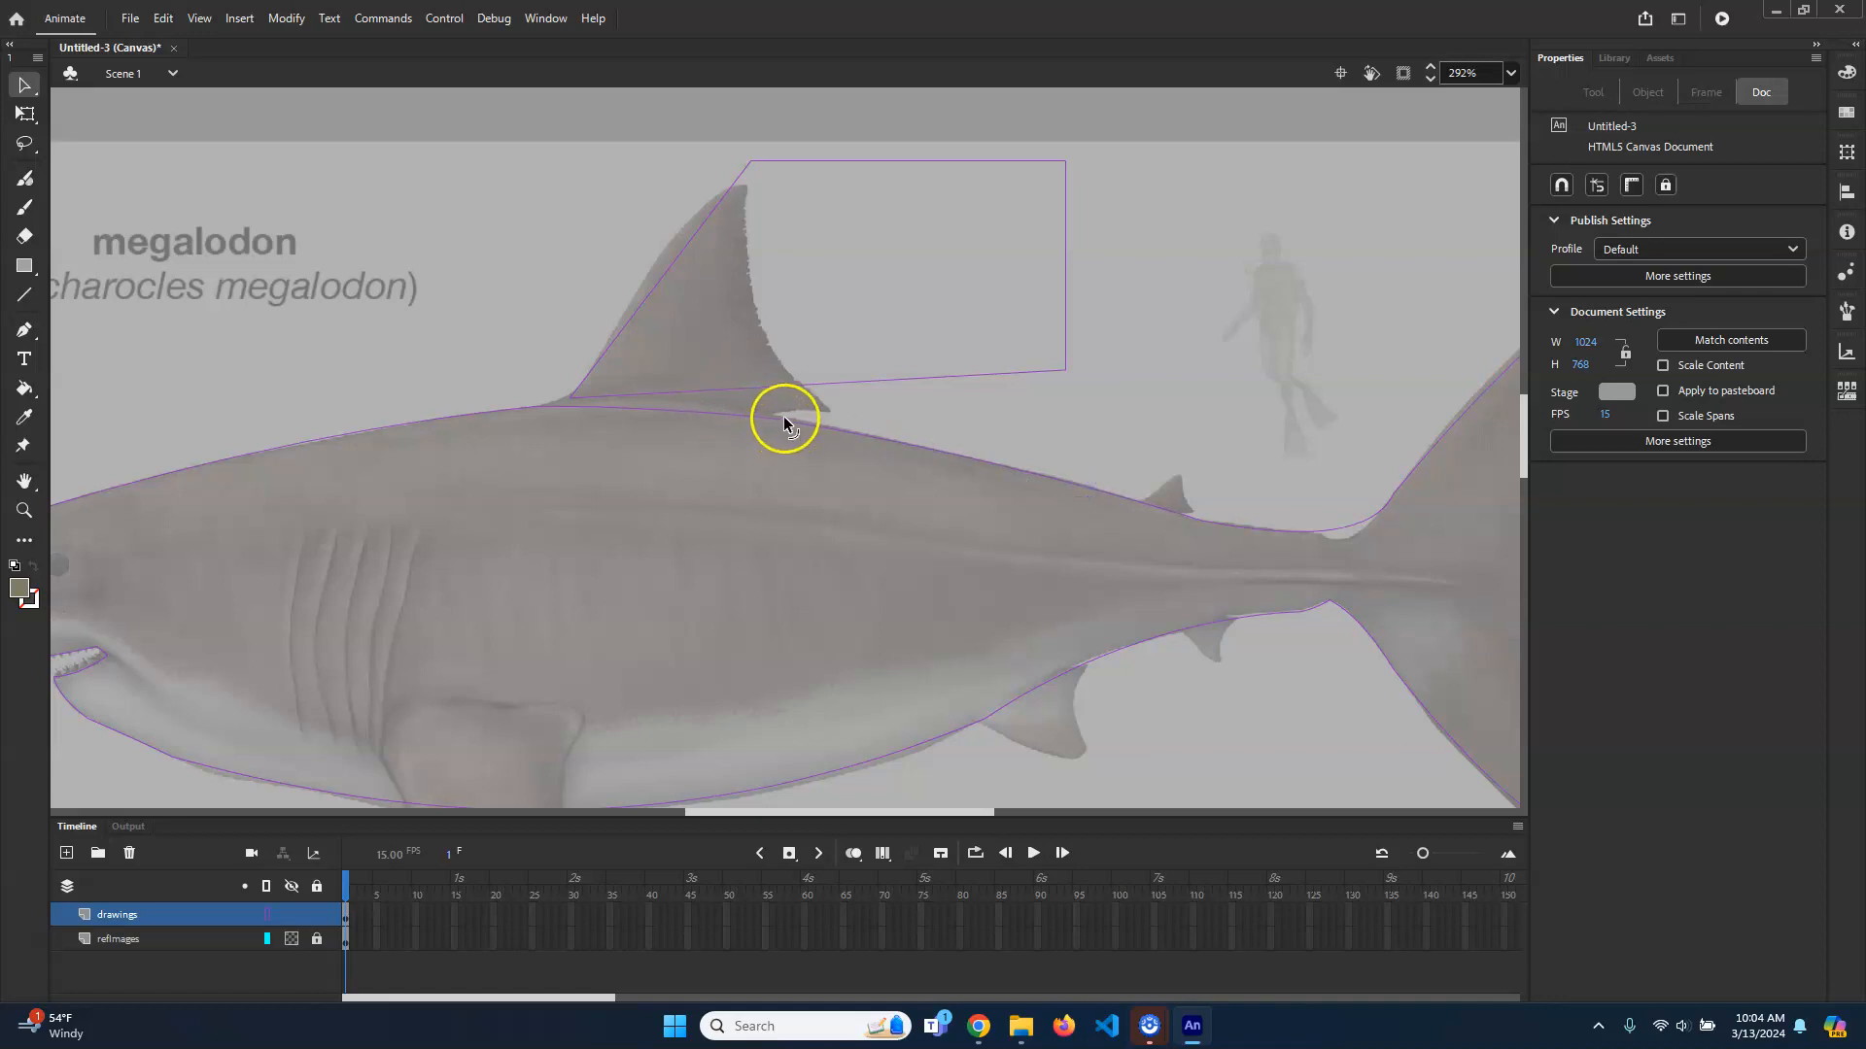
pyautogui.moveTo(774, 414); pyautogui.dragTo(576, 400)
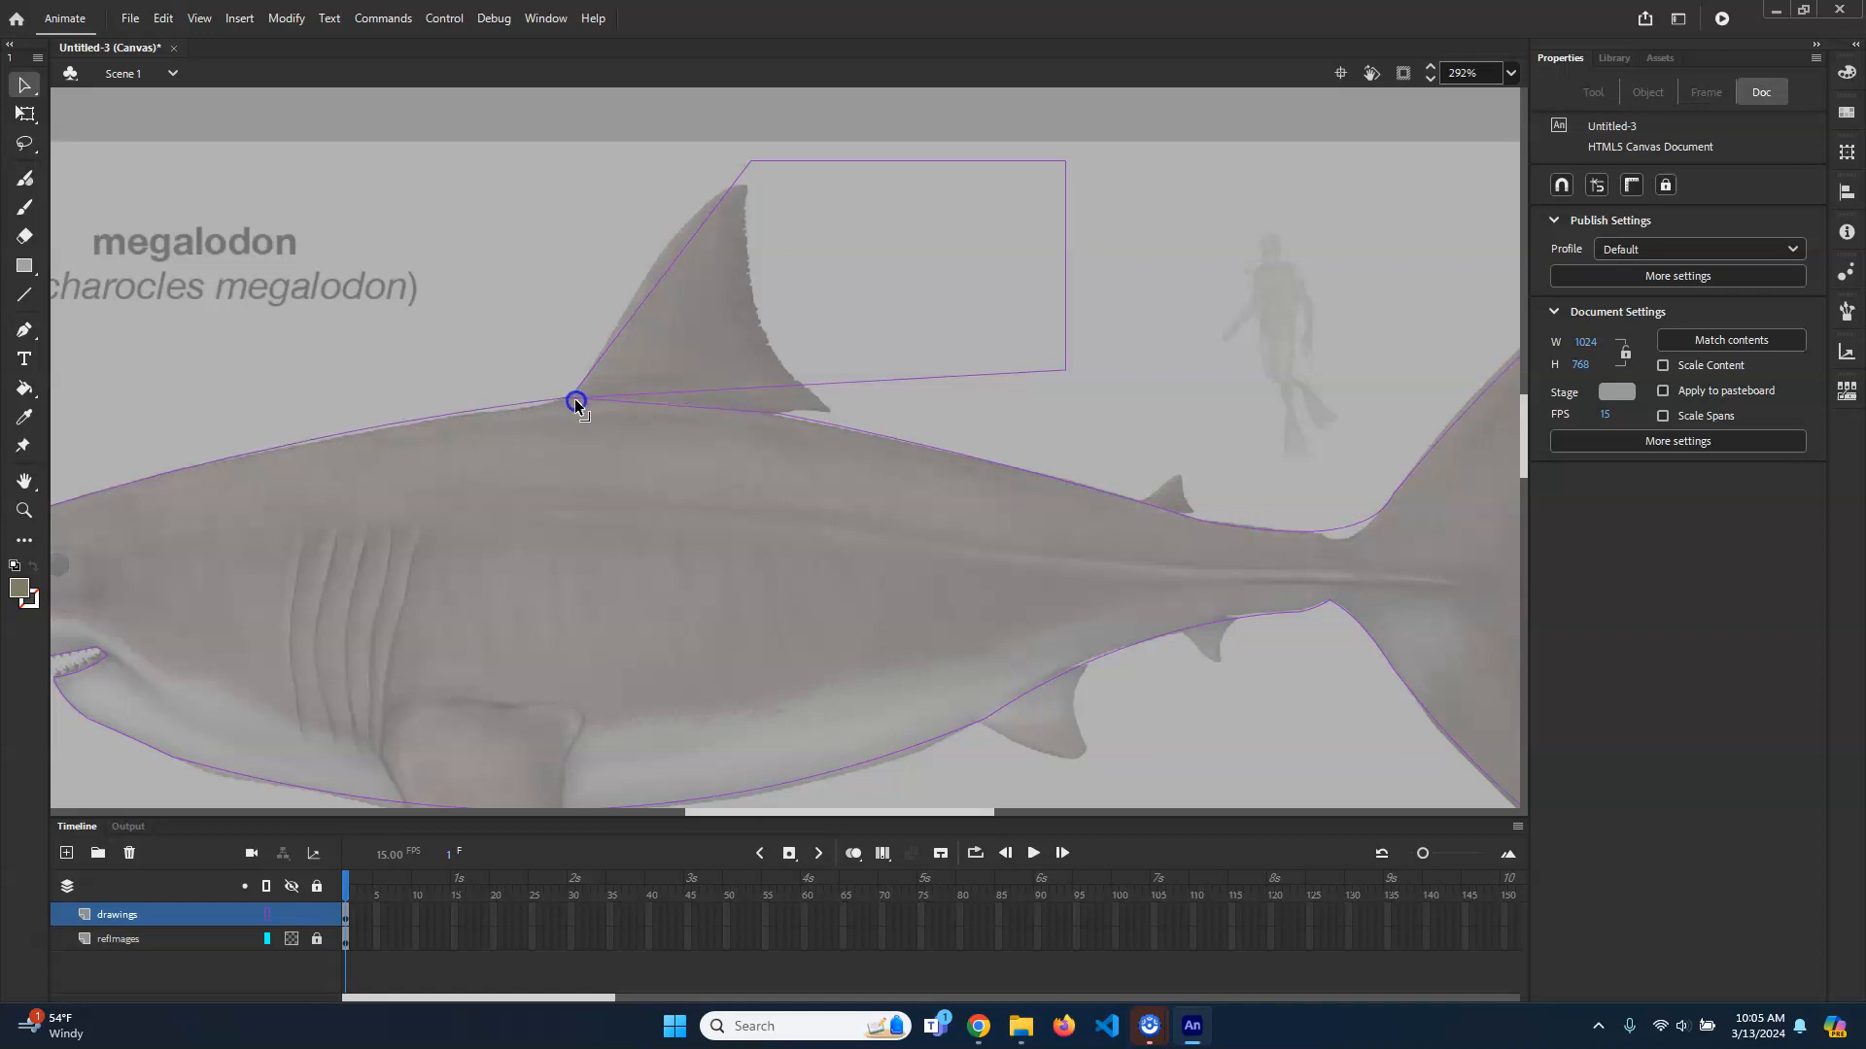
pyautogui.moveTo(574, 400); pyautogui.dragTo(577, 399)
# Step: Move the other corners to the dorsal fin's rear base and tip, and curve its front and rear edges along the reference
pyautogui.moveTo(1064, 370); pyautogui.dragTo(765, 423)
pyautogui.moveTo(1071, 161); pyautogui.dragTo(828, 410)
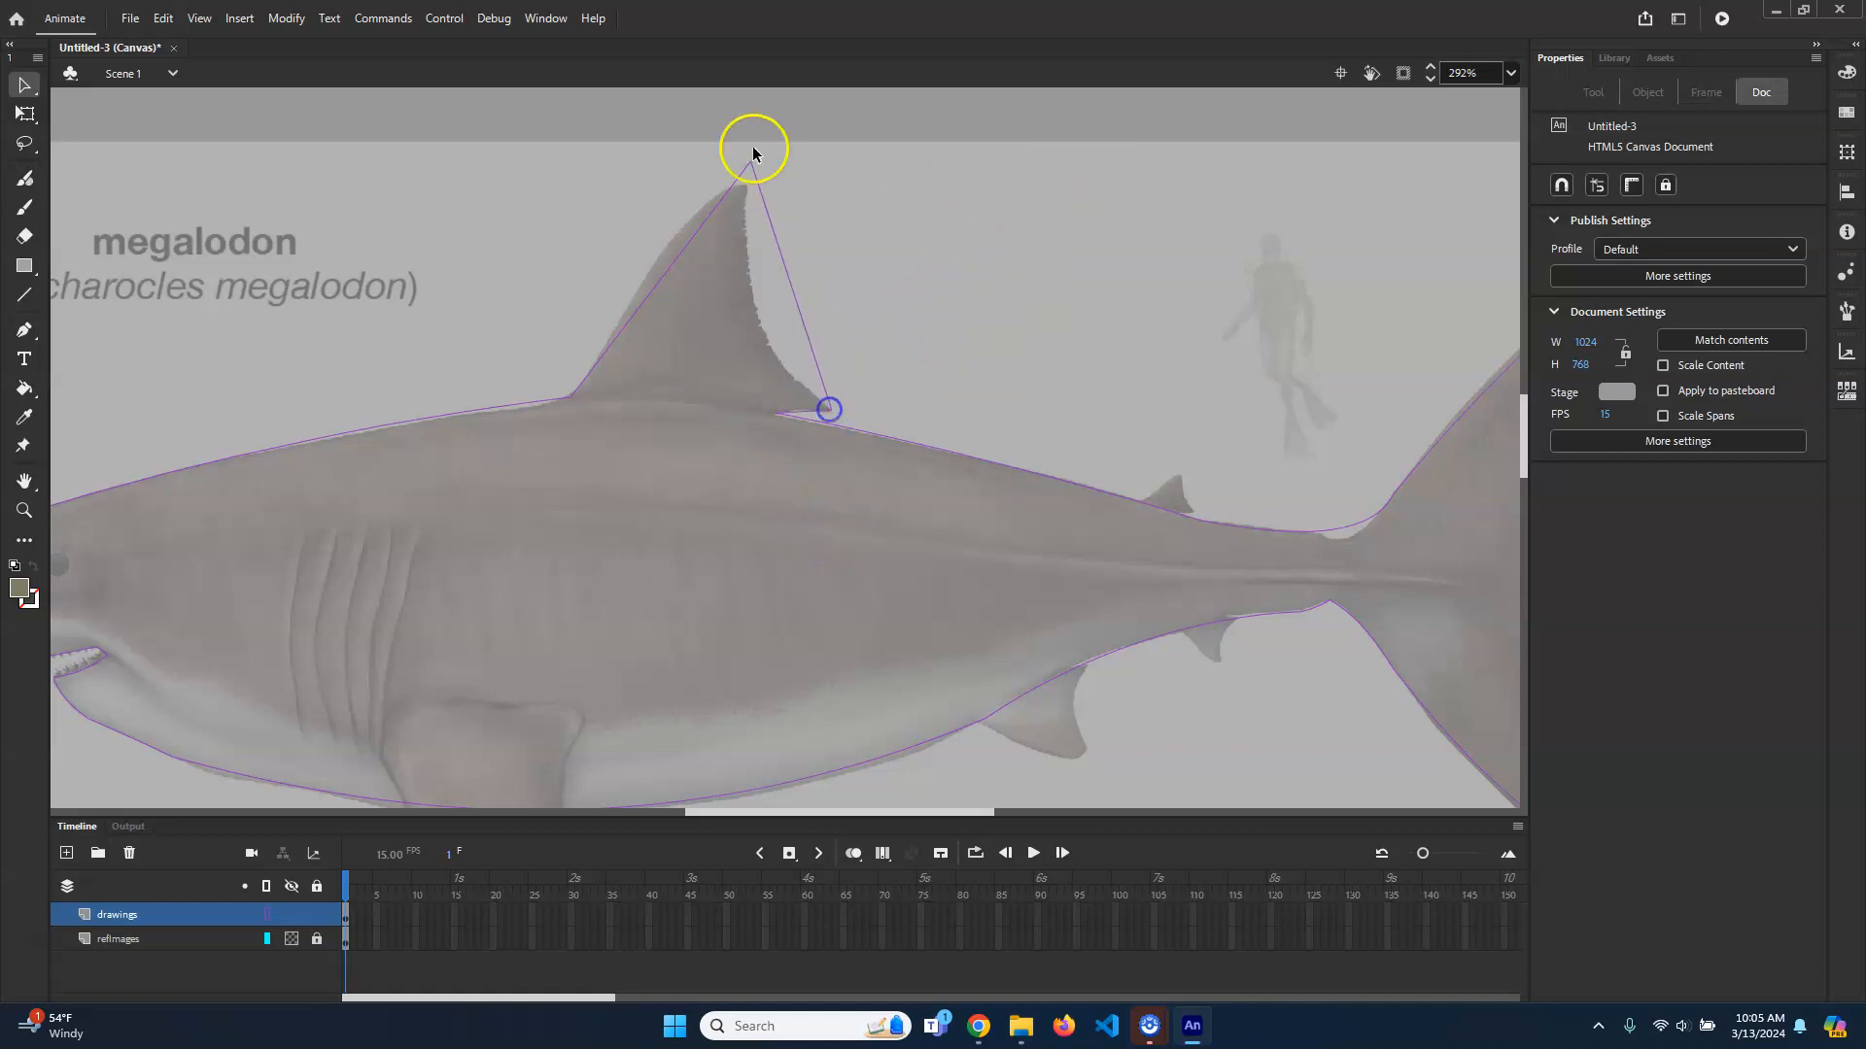
pyautogui.moveTo(754, 163); pyautogui.dragTo(744, 185)
pyautogui.moveTo(679, 251)
pyautogui.mouseDown()
pyautogui.moveTo(660, 273)
pyautogui.moveTo(673, 244)
pyautogui.mouseUp()
pyautogui.moveTo(787, 311); pyautogui.dragTo(758, 324)
# Step: Draw a separate rectangle in the empty area below the belly, behind the pectoral fin
pyautogui.scroll(-5, 1224, 486)
pyautogui.scroll(5, 1283, 602)
pyautogui.scroll(-5, 1234, 370)
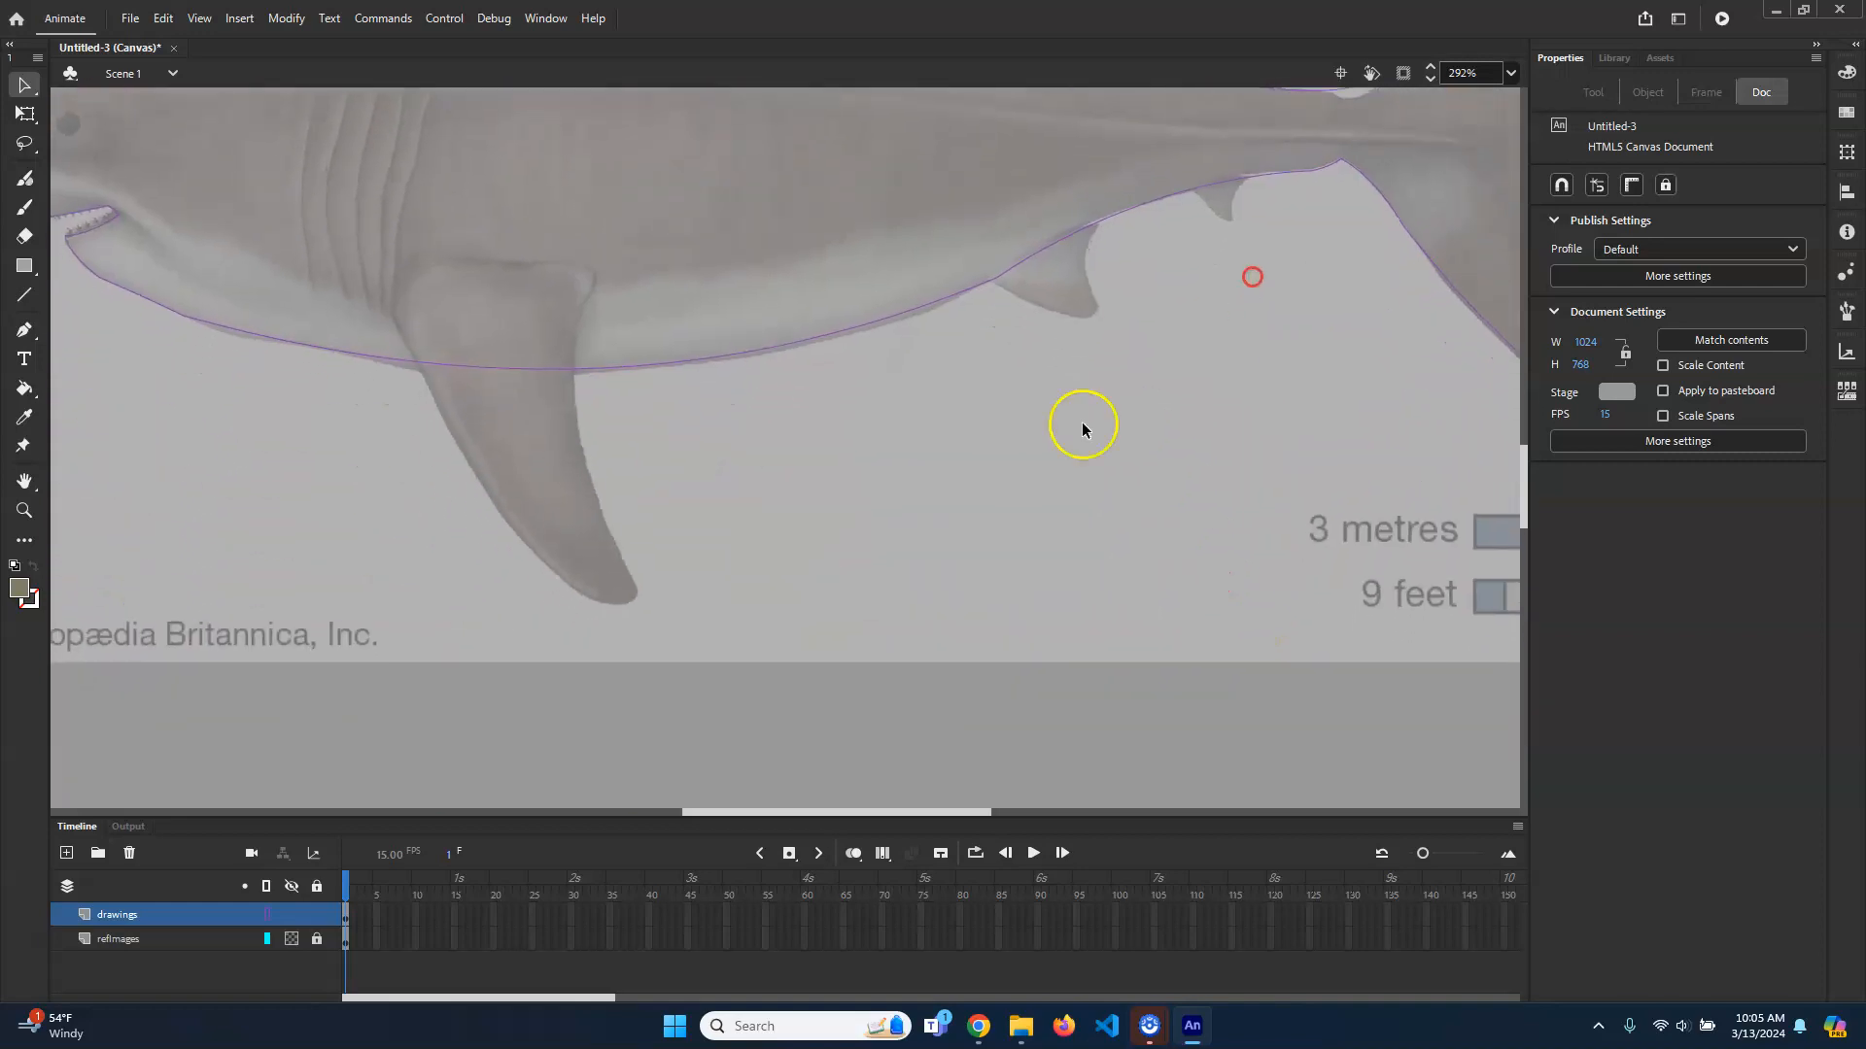
pyautogui.click(24, 265)
pyautogui.moveTo(809, 463); pyautogui.dragTo(1003, 635)
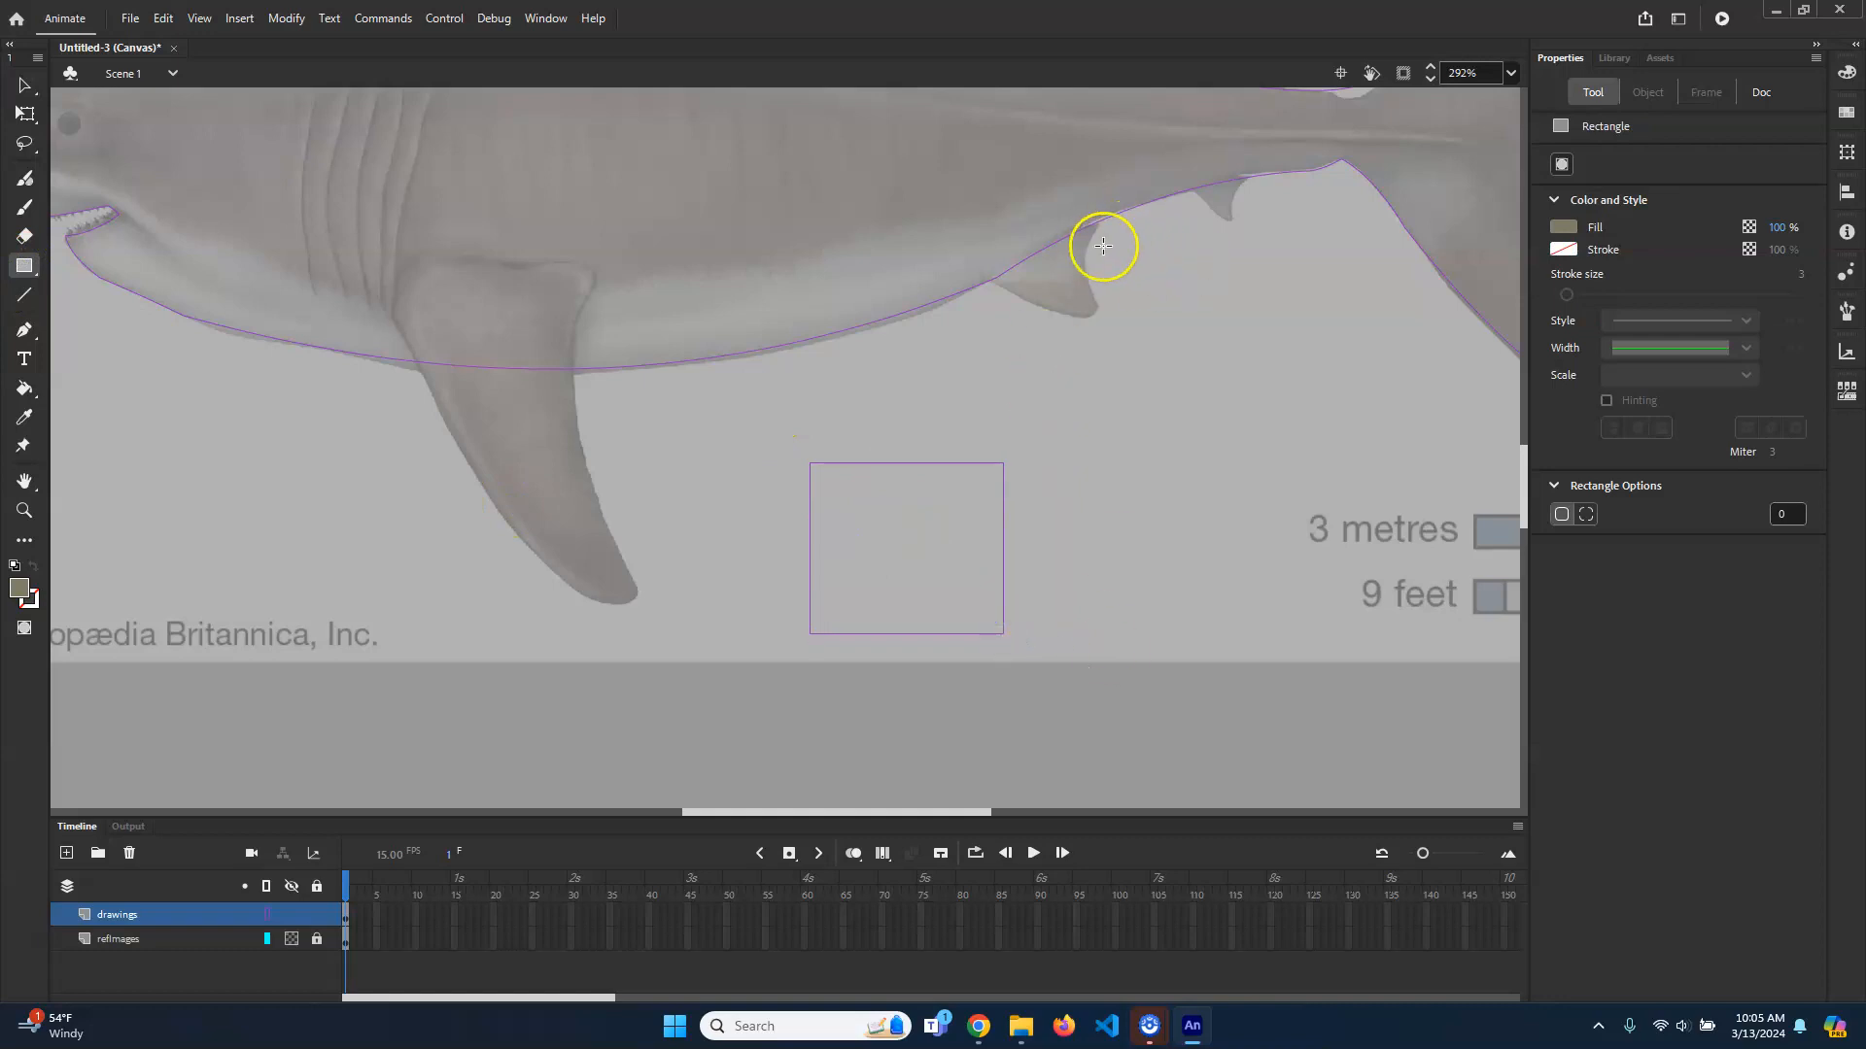
# Step: Reshape the rectangle into a small pointed fin with a bulging lower edge and a concave rear edge
pyautogui.click(25, 85)
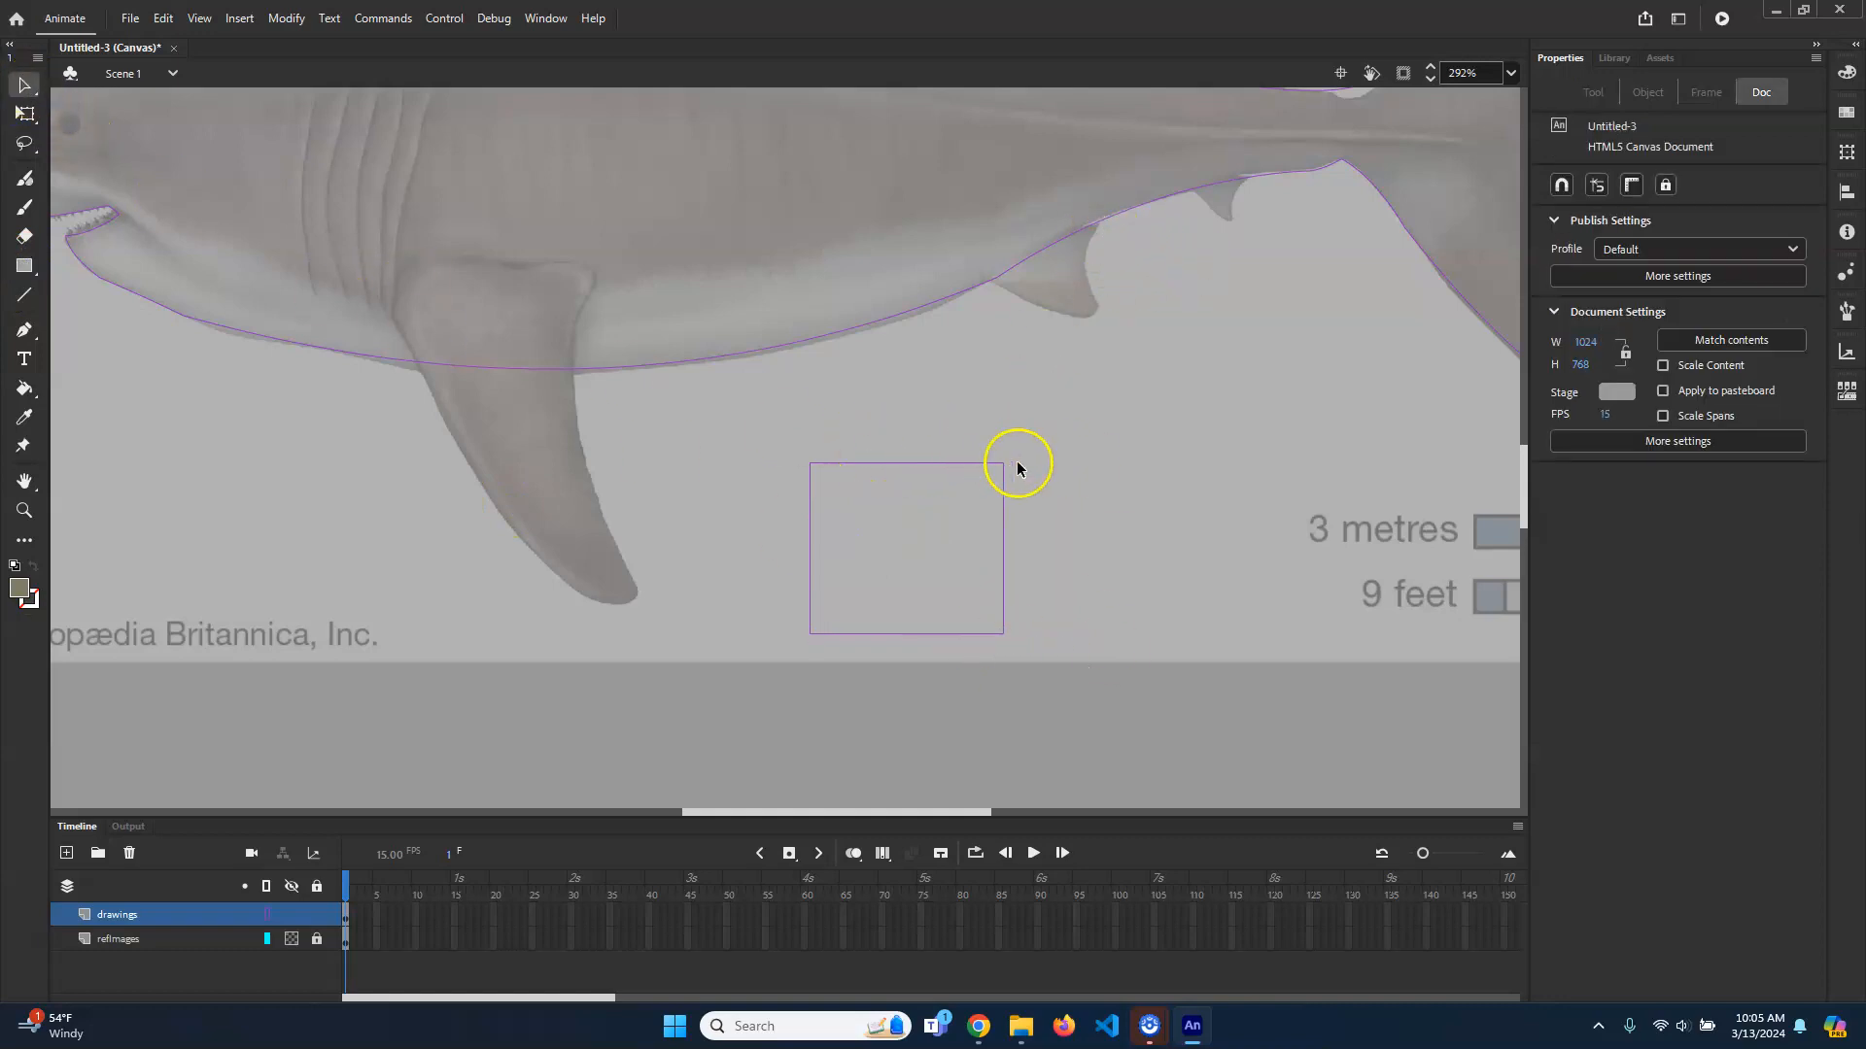
pyautogui.moveTo(1002, 463); pyautogui.dragTo(960, 402)
pyautogui.moveTo(809, 634); pyautogui.dragTo(803, 478)
pyautogui.moveTo(1000, 633); pyautogui.dragTo(894, 517)
pyautogui.click(946, 470)
pyautogui.moveTo(974, 470); pyautogui.dragTo(958, 467)
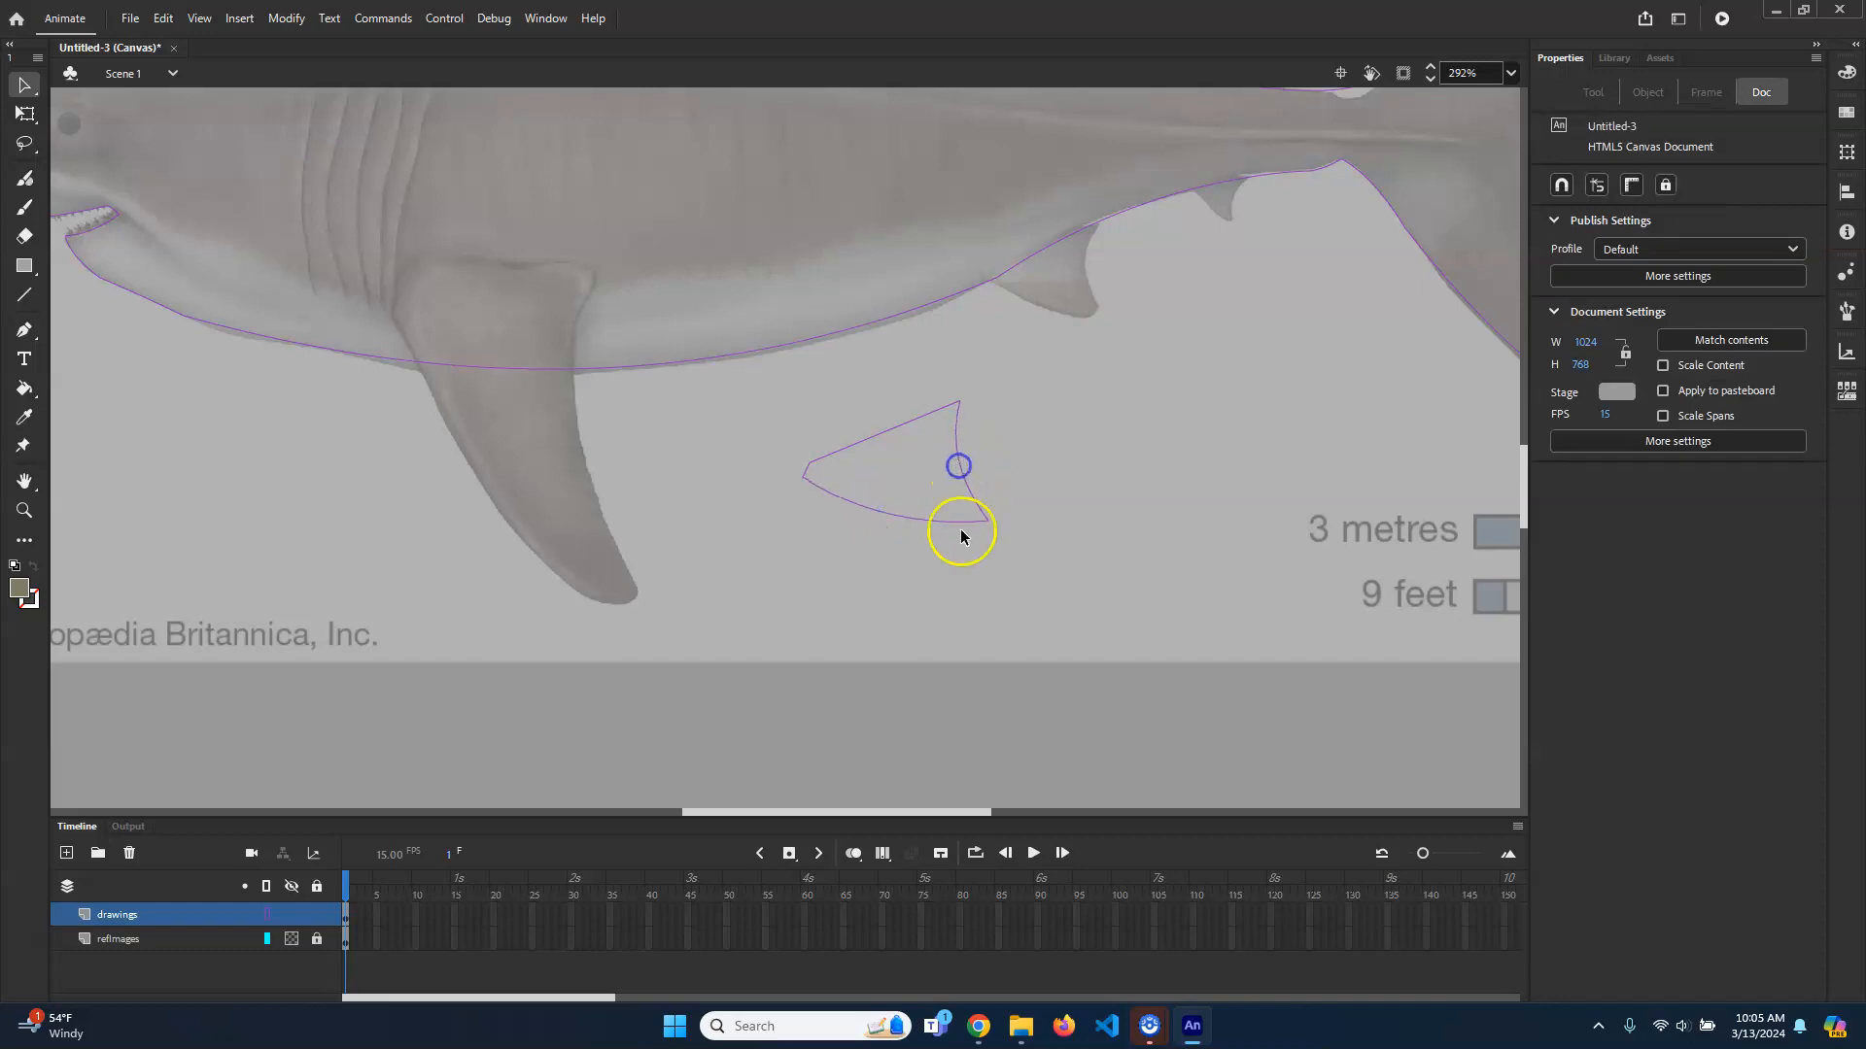
# Step: Place the small fin over the larger rear belly fin and scale it to match the reference
pyautogui.doubleClick(935, 524)
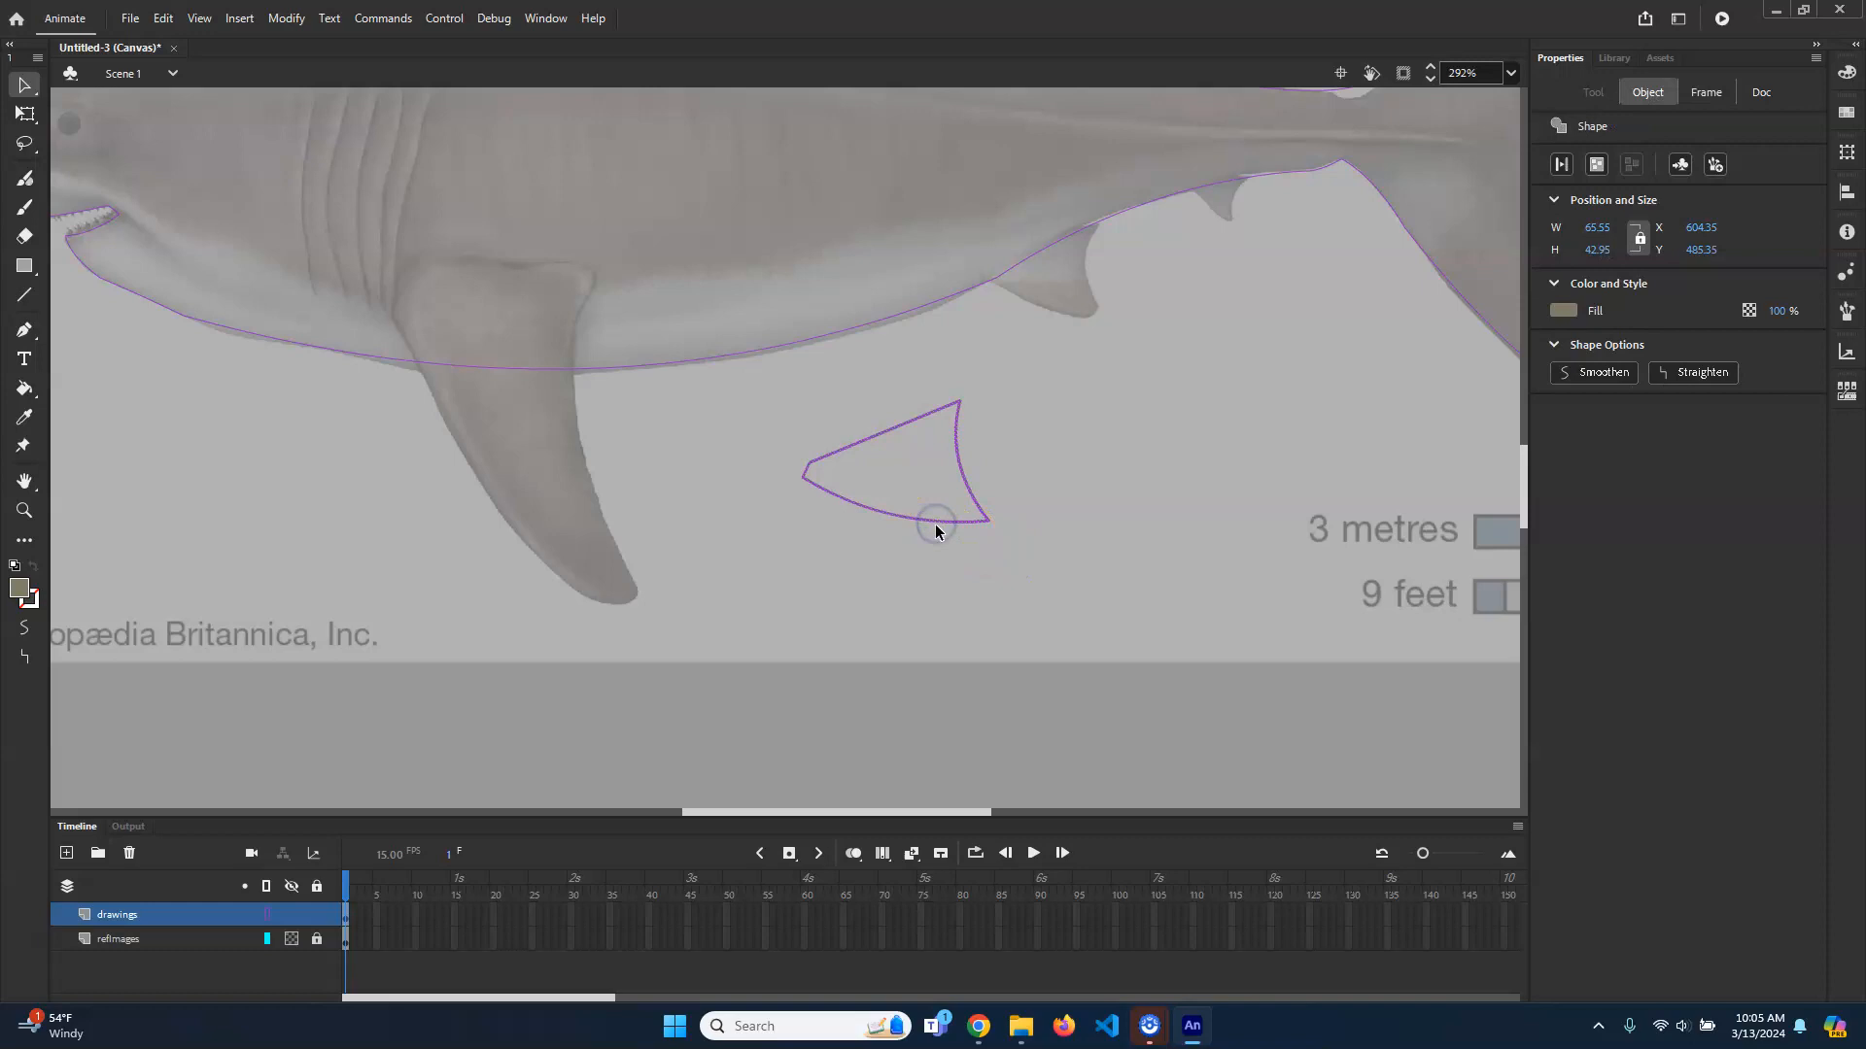
pyautogui.moveTo(934, 524); pyautogui.dragTo(1087, 275)
pyautogui.press('q')
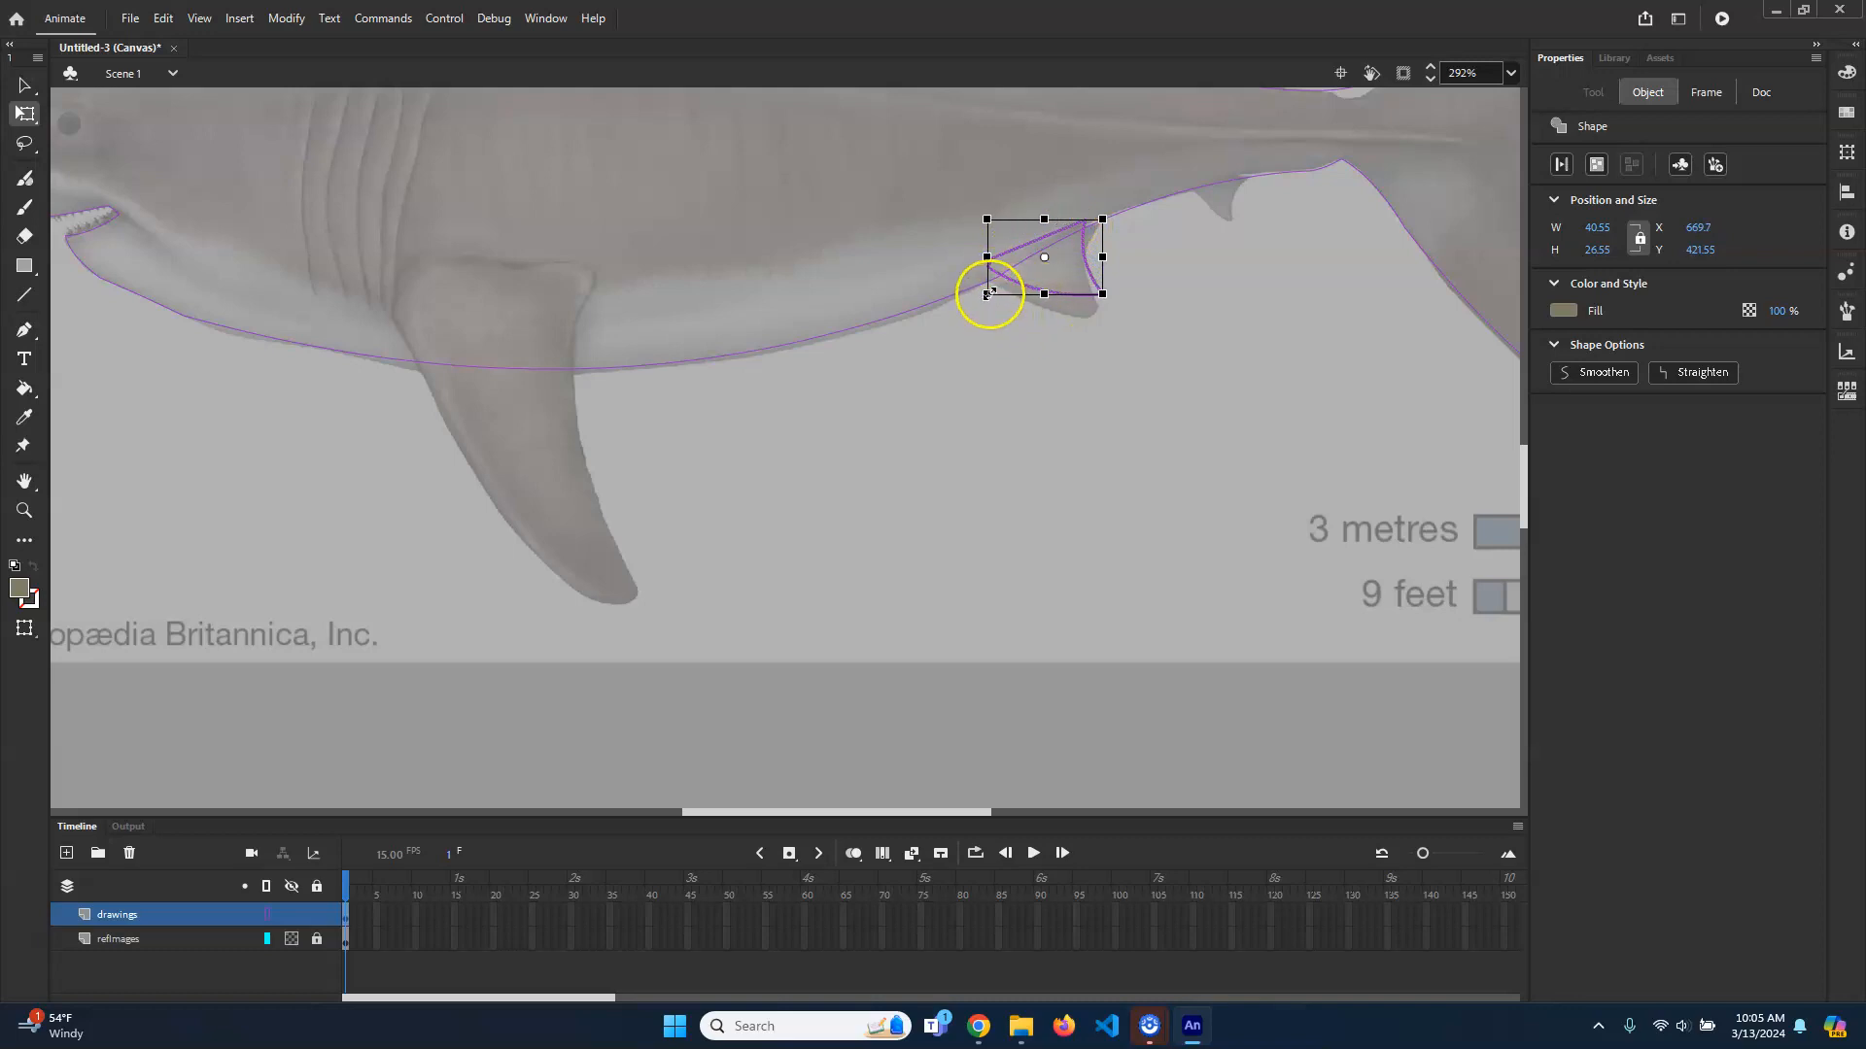
pyautogui.moveTo(1103, 295); pyautogui.dragTo(1108, 315)
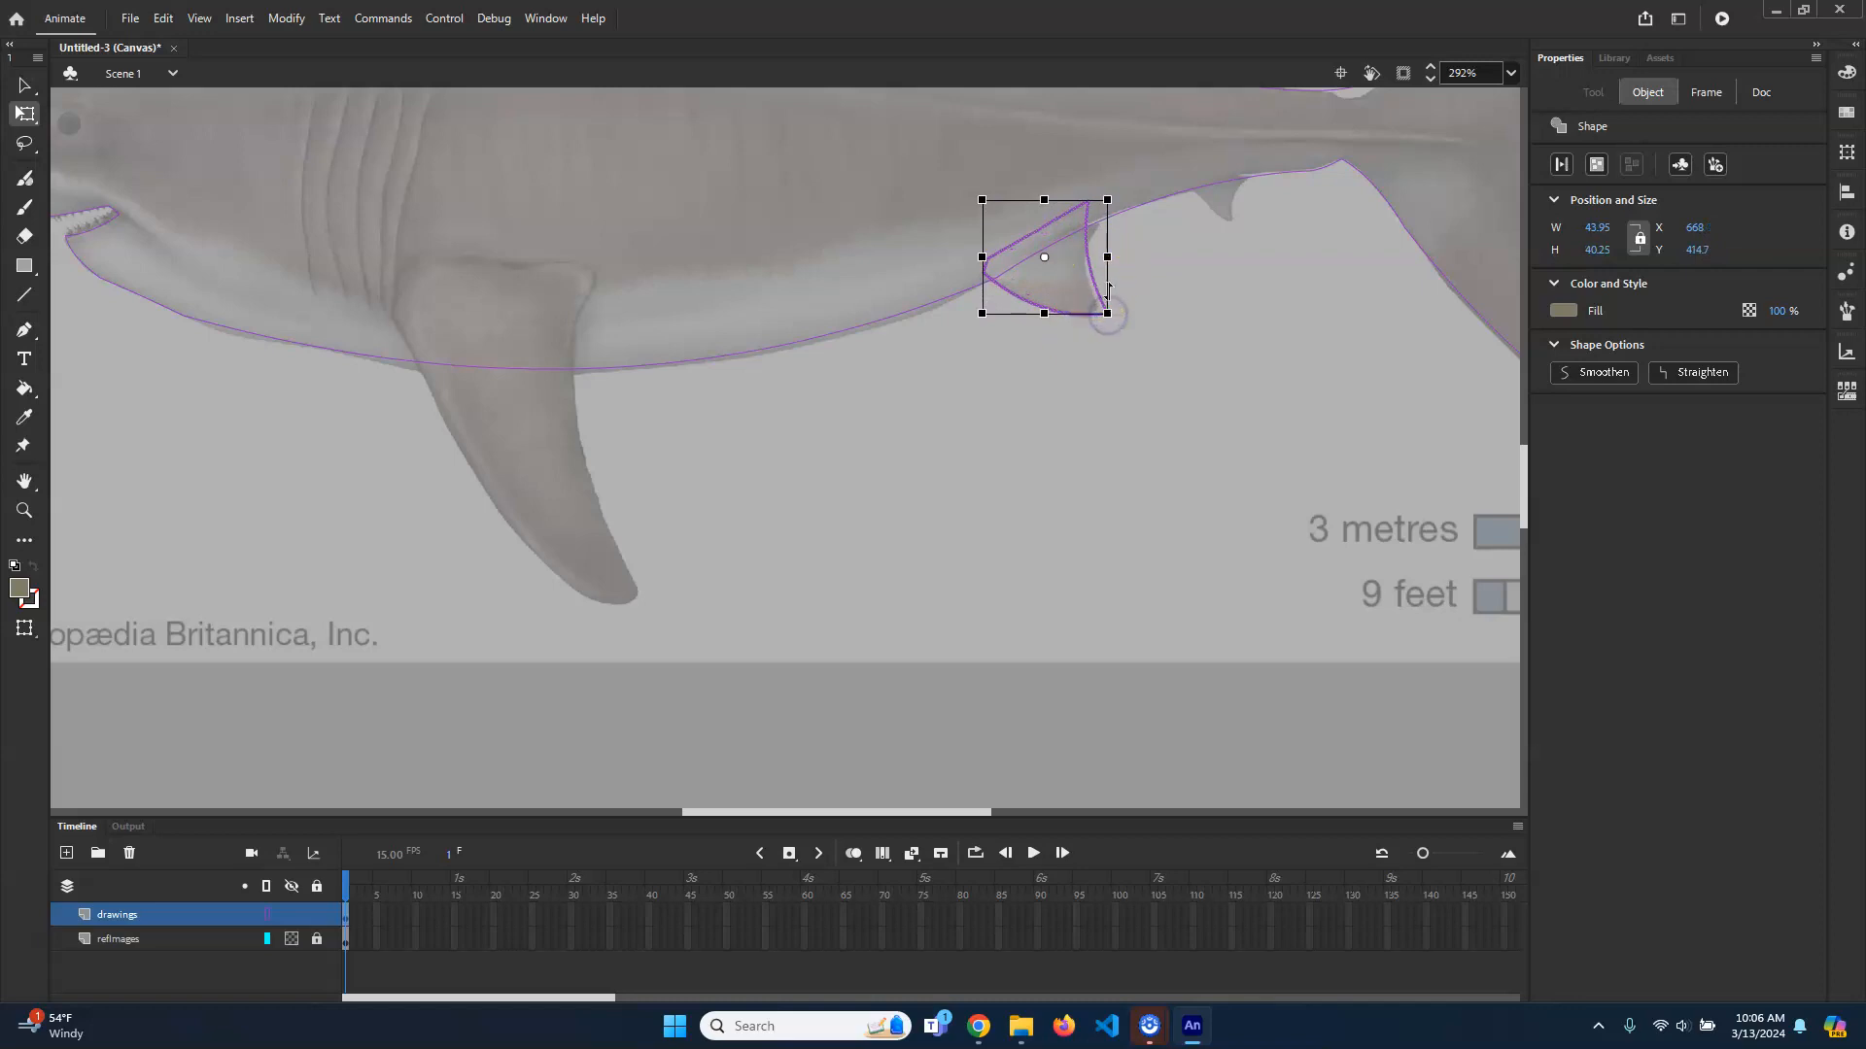
pyautogui.click(1098, 292)
# Step: Copy the small fin onto the tiny fin ahead of the tail's underside, then shrink and rotate it to fit
pyautogui.click(24, 85)
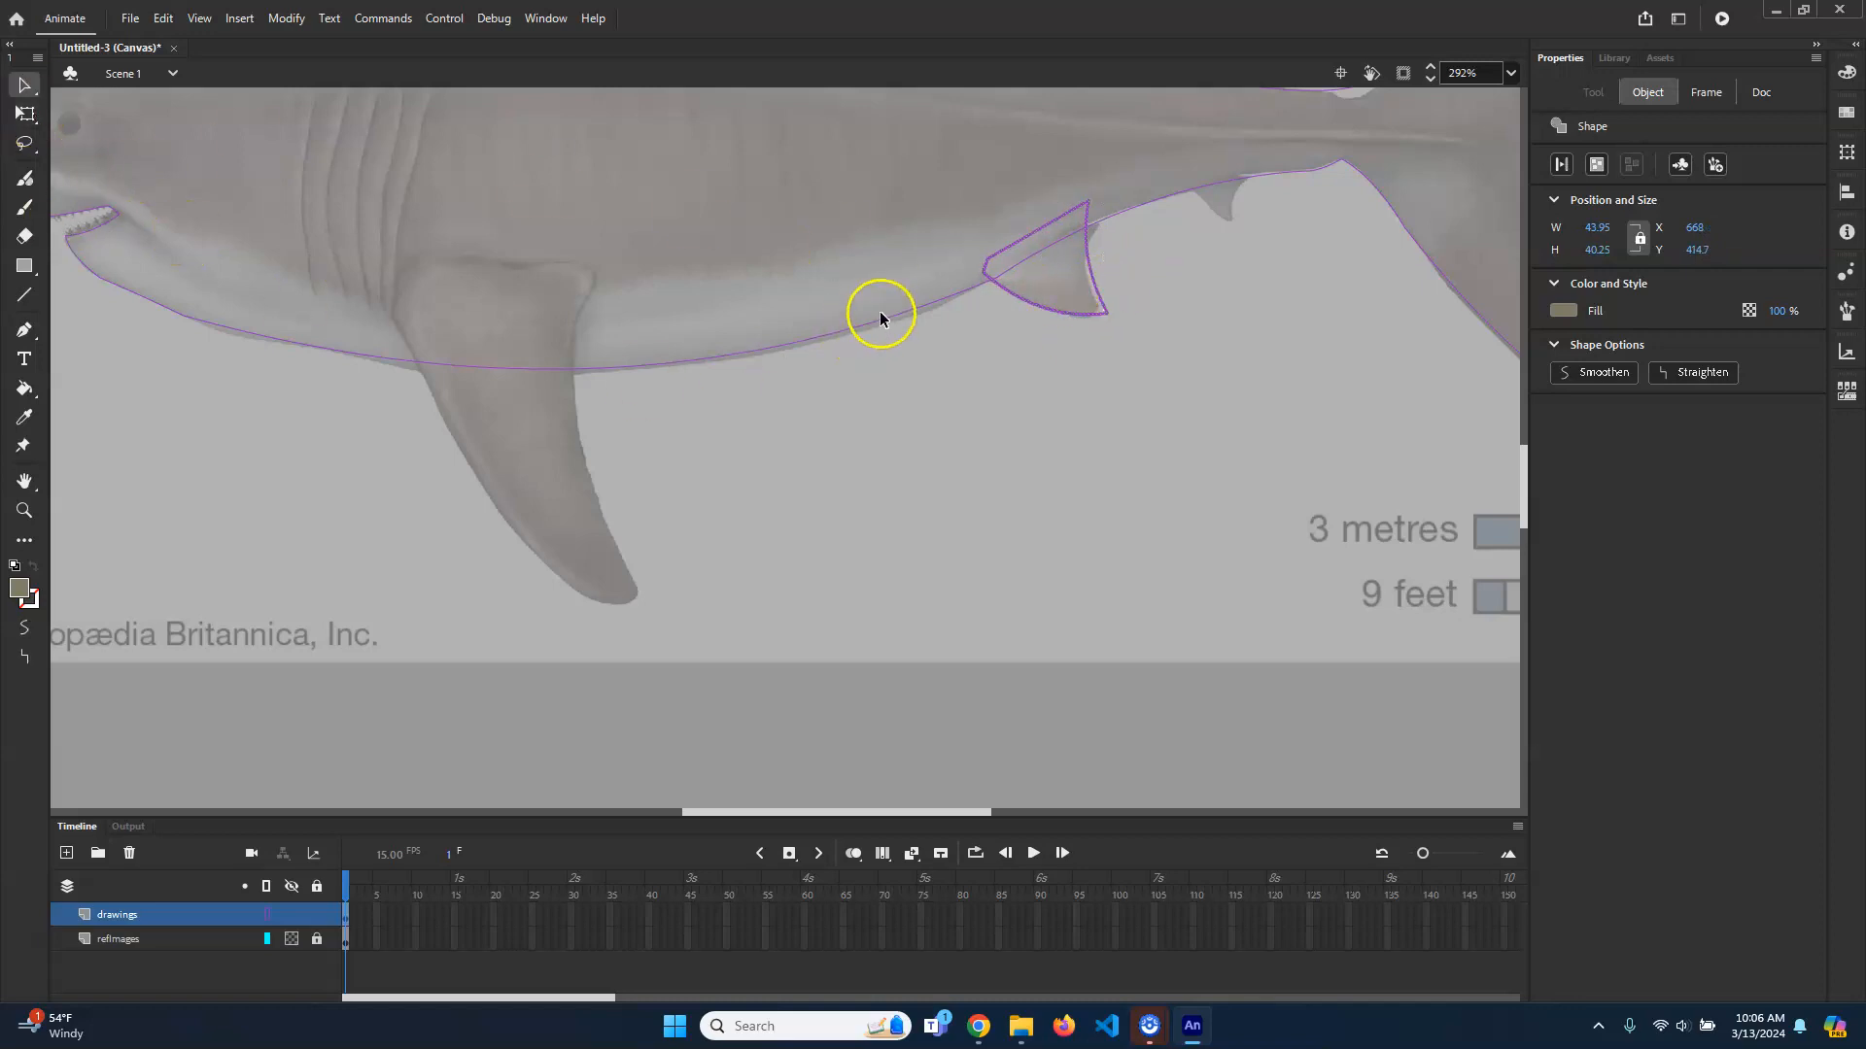
pyautogui.moveTo(1088, 271); pyautogui.dragTo(1253, 189)
pyautogui.click(1322, 328)
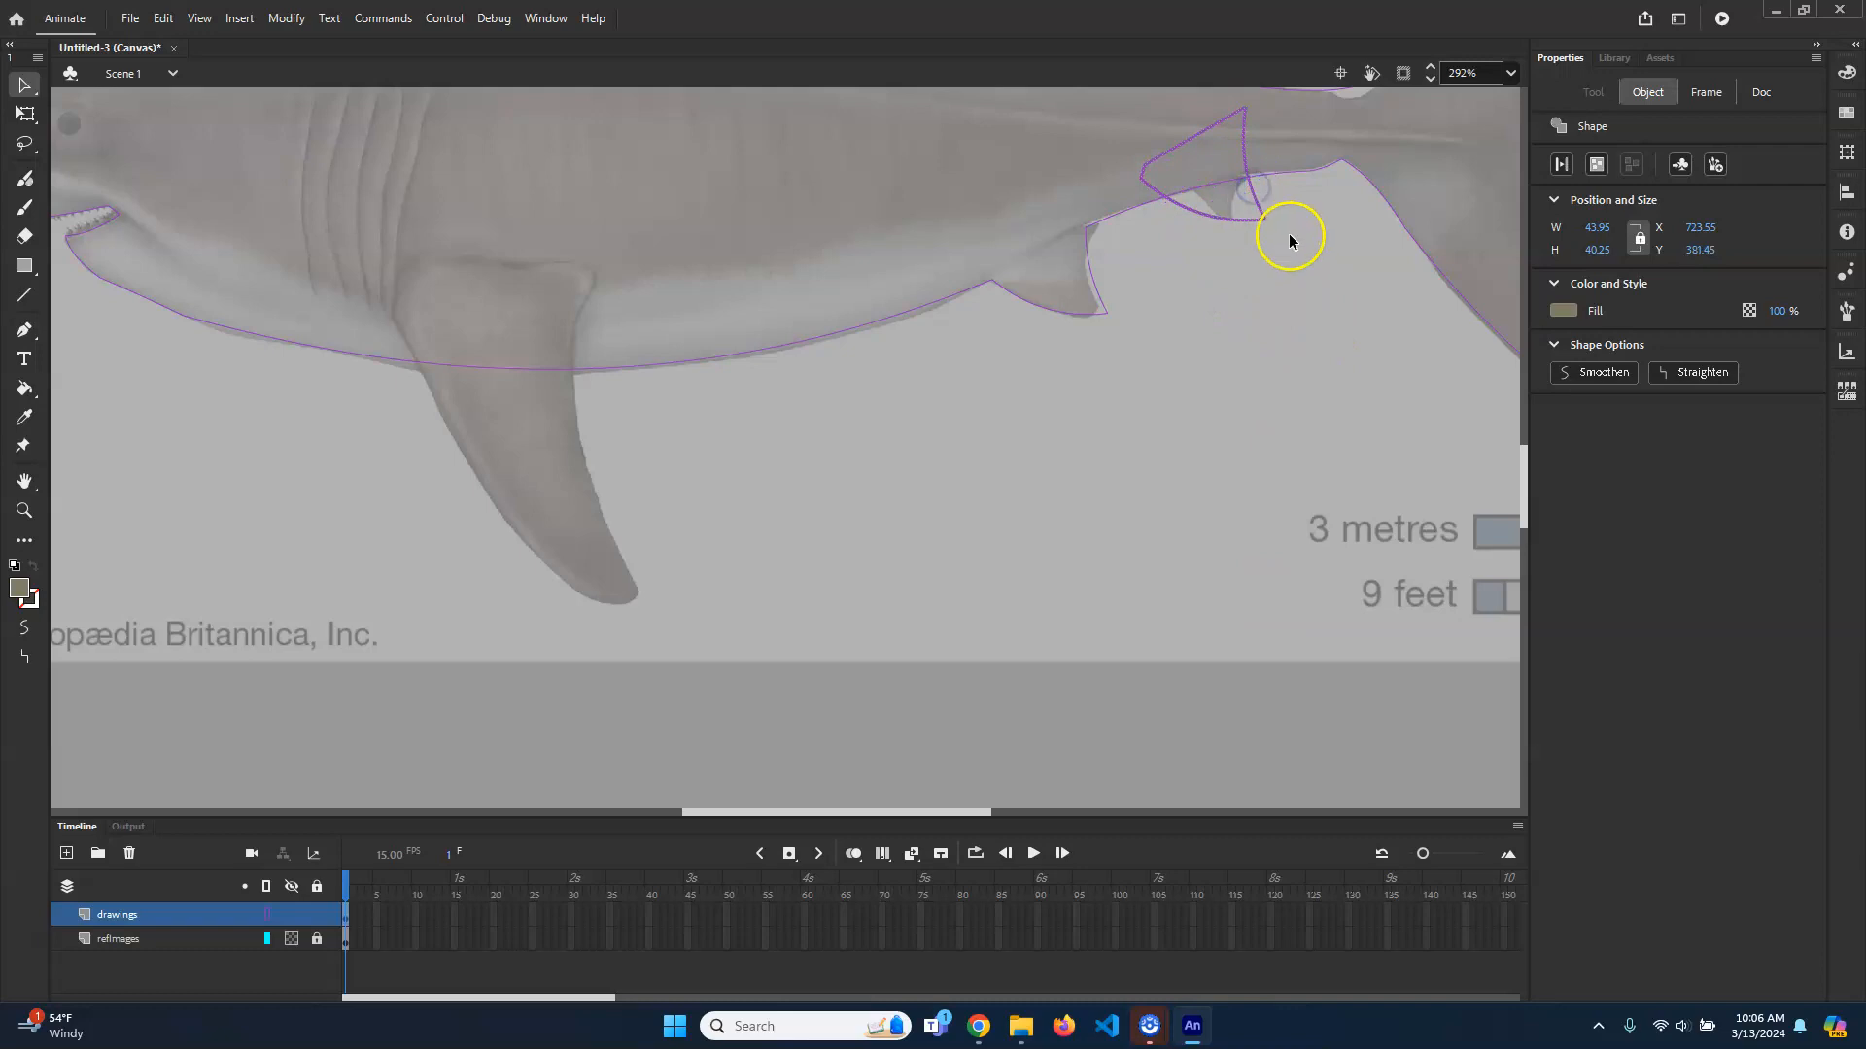
pyautogui.press('q')
pyautogui.moveTo(1263, 220); pyautogui.dragTo(1239, 199)
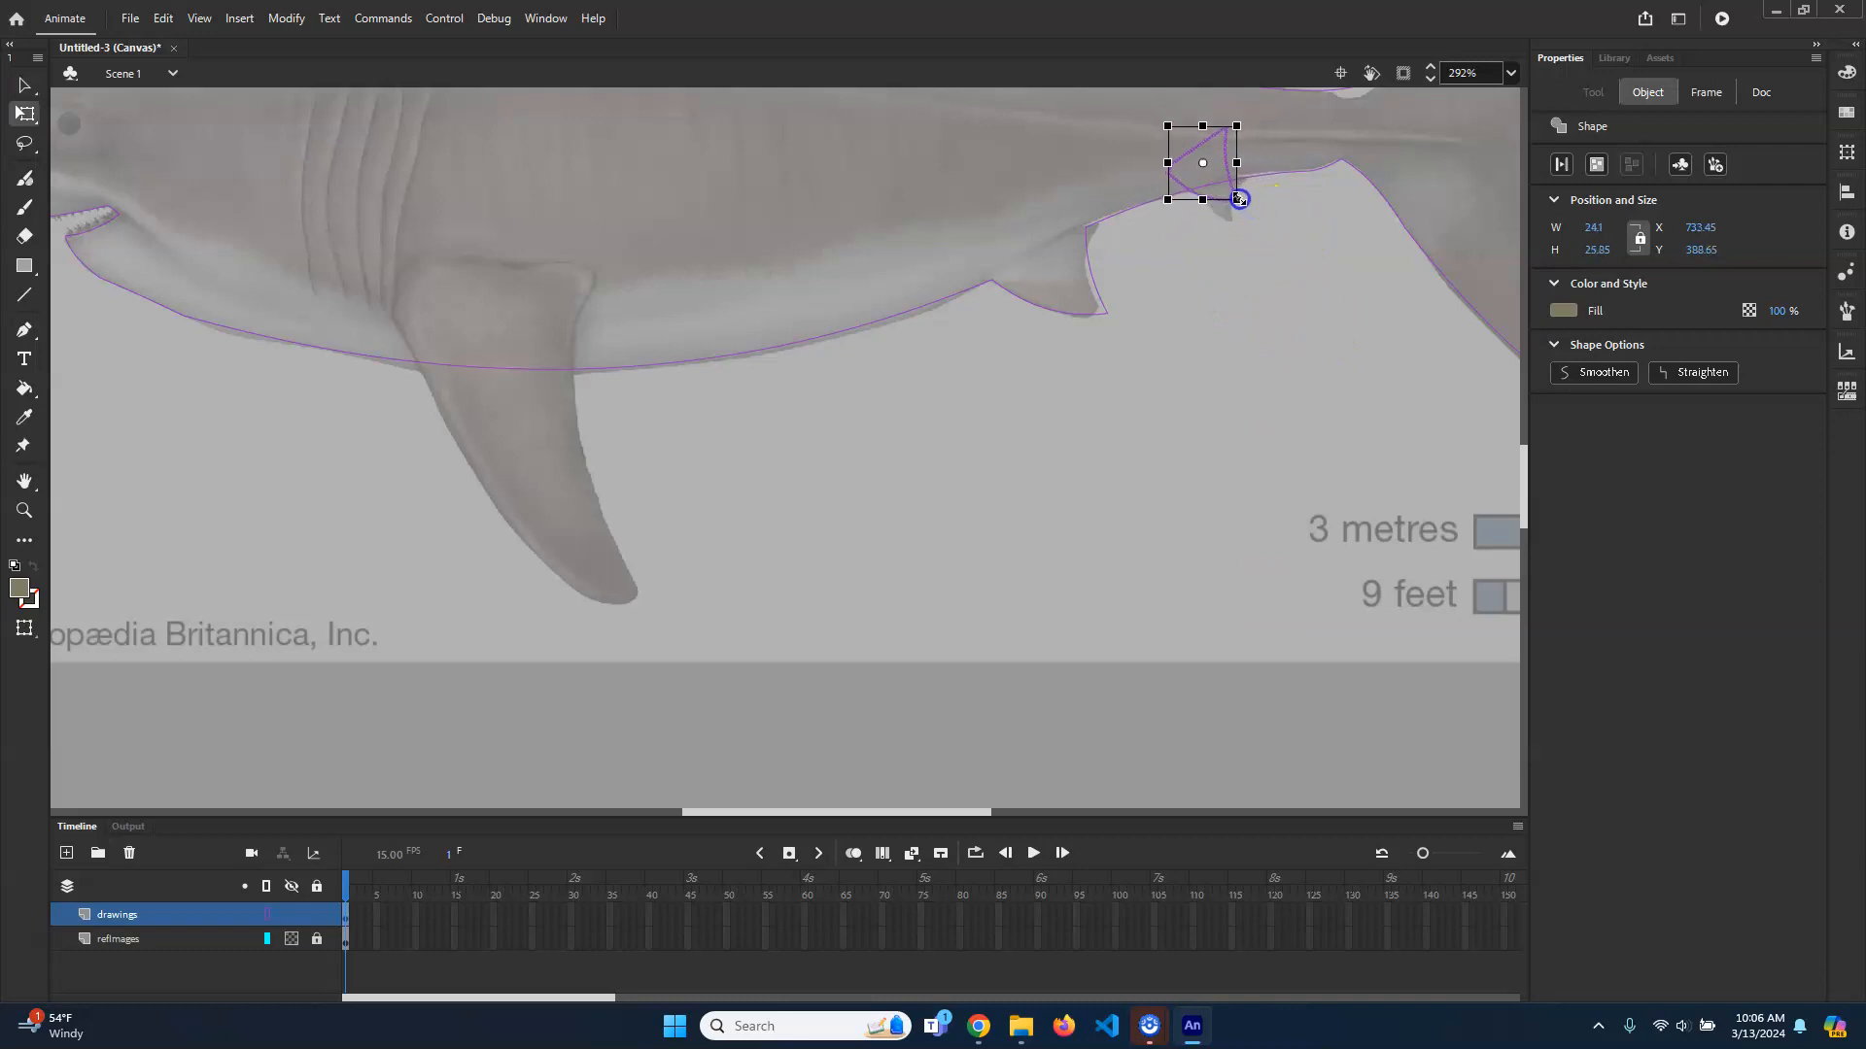
pyautogui.moveTo(1241, 117); pyautogui.dragTo(1234, 184)
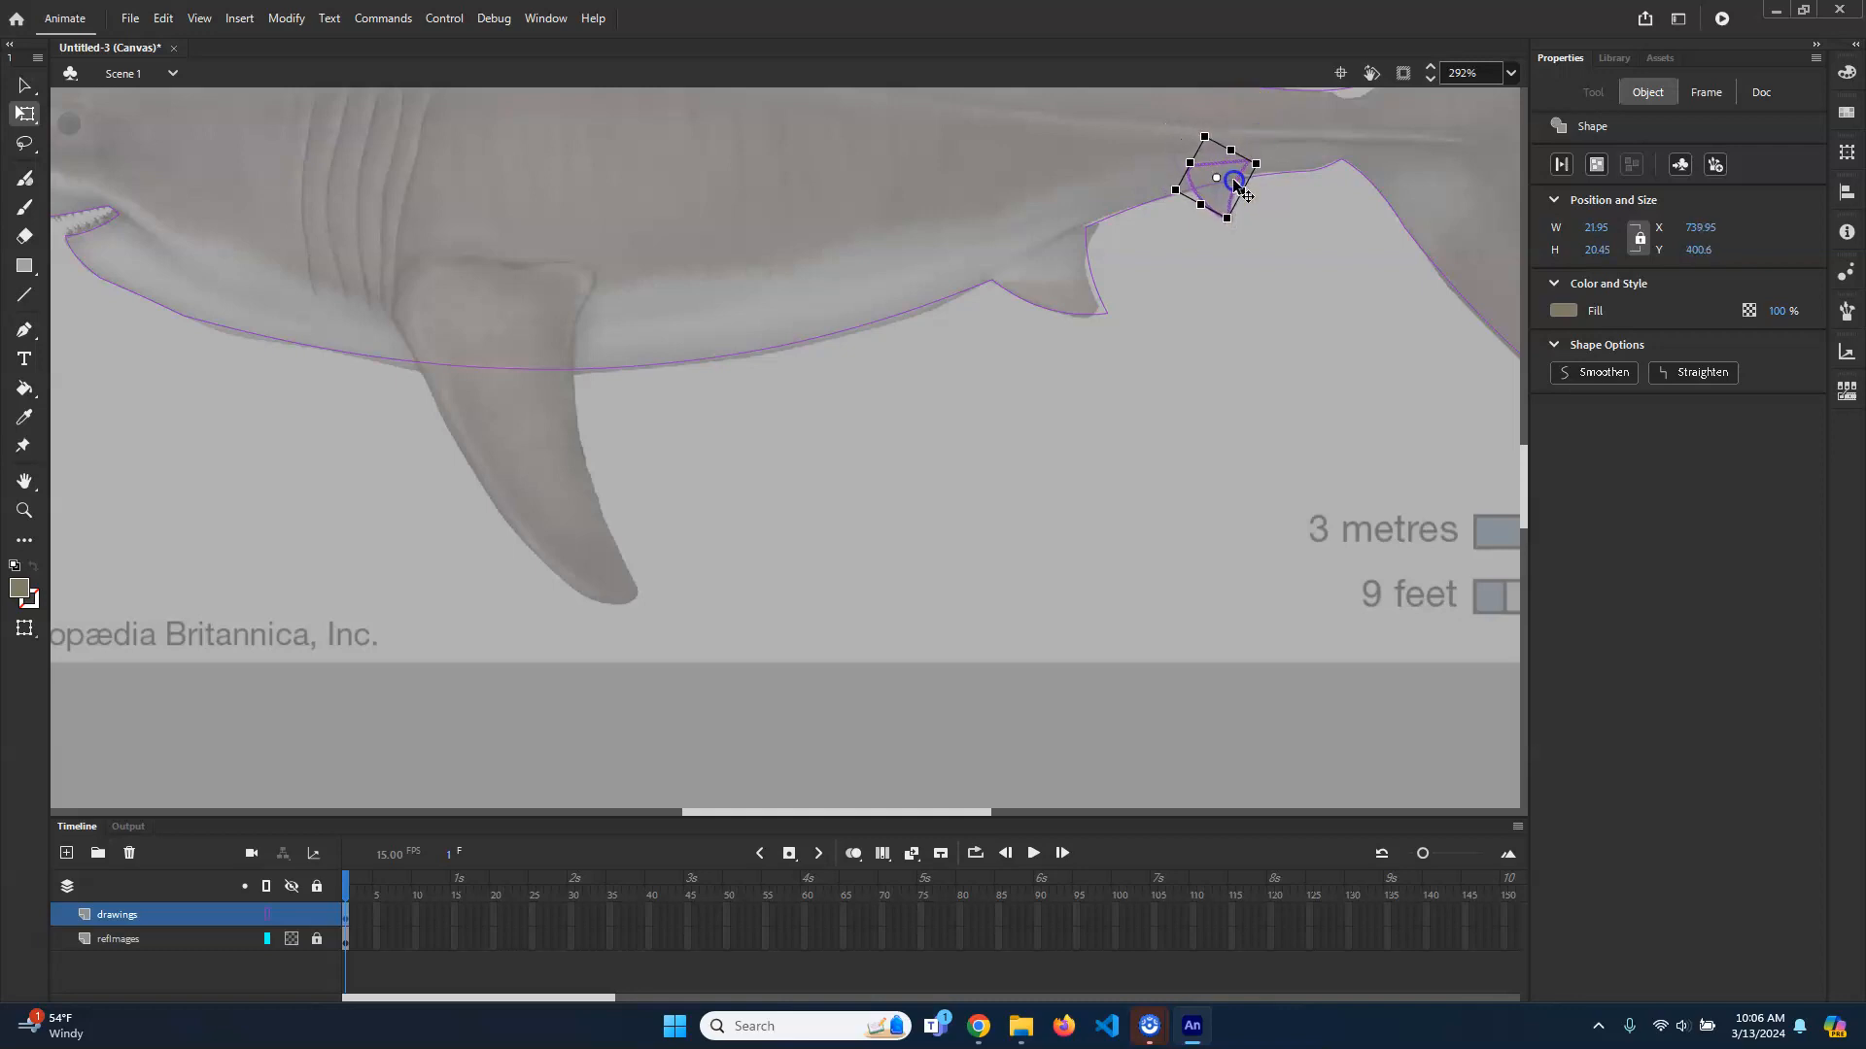
pyautogui.click(1239, 382)
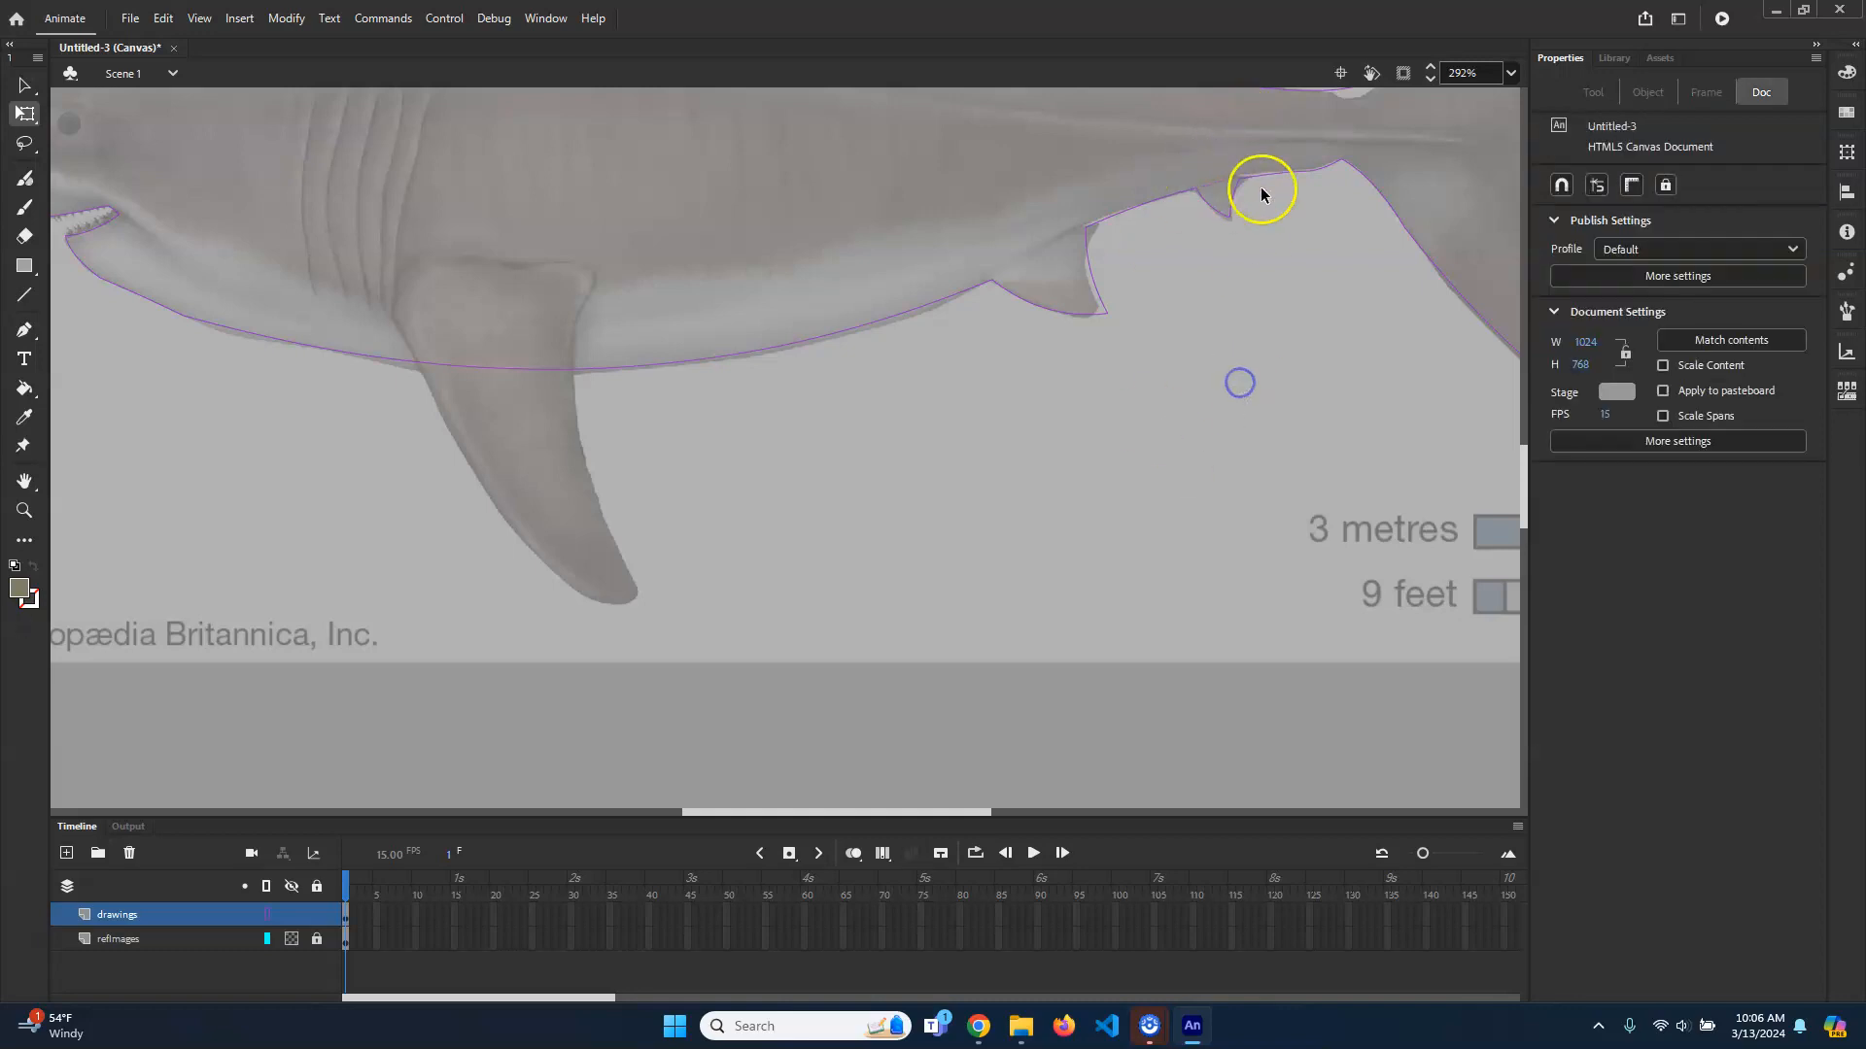
# Step: Draw a rectangle below the belly and pull its corners into a slanted strip running along the pectoral fin
pyautogui.click(25, 266)
pyautogui.moveTo(801, 448); pyautogui.dragTo(1007, 692)
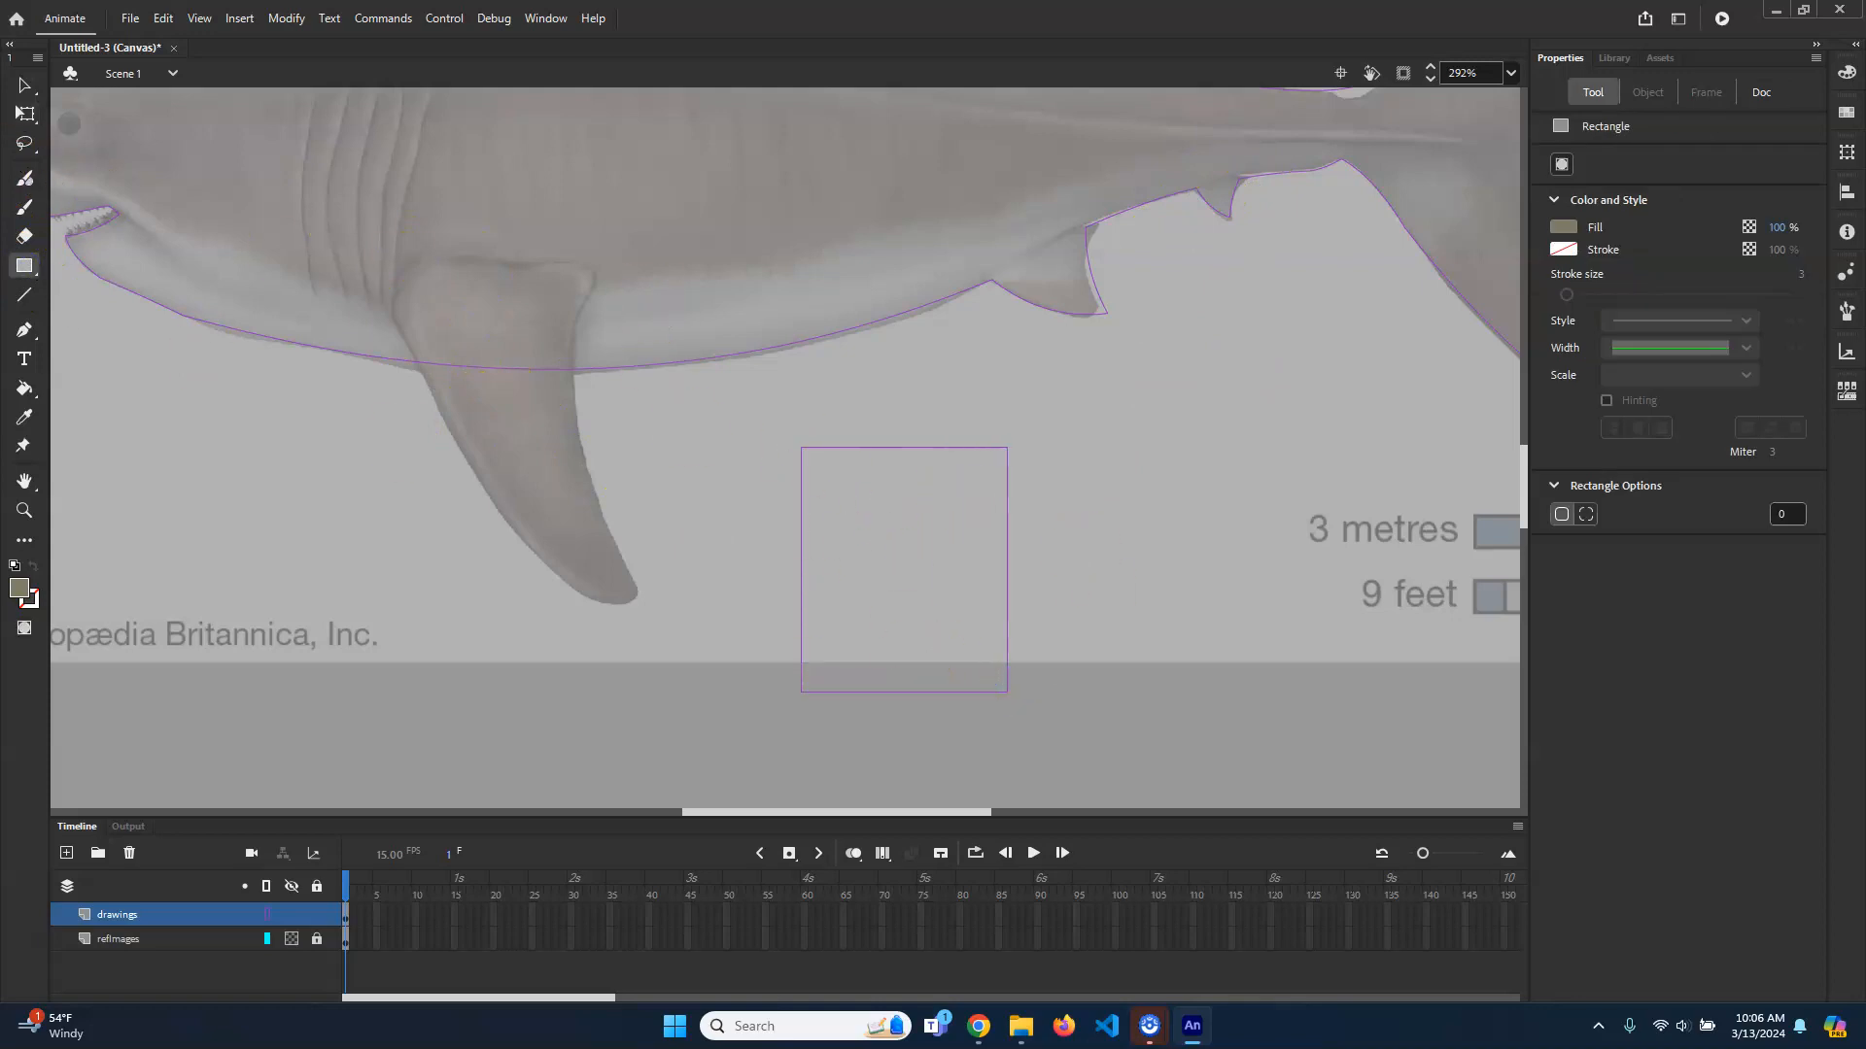
pyautogui.click(20, 85)
pyautogui.moveTo(795, 443); pyautogui.dragTo(442, 411)
pyautogui.moveTo(1006, 447); pyautogui.dragTo(574, 397)
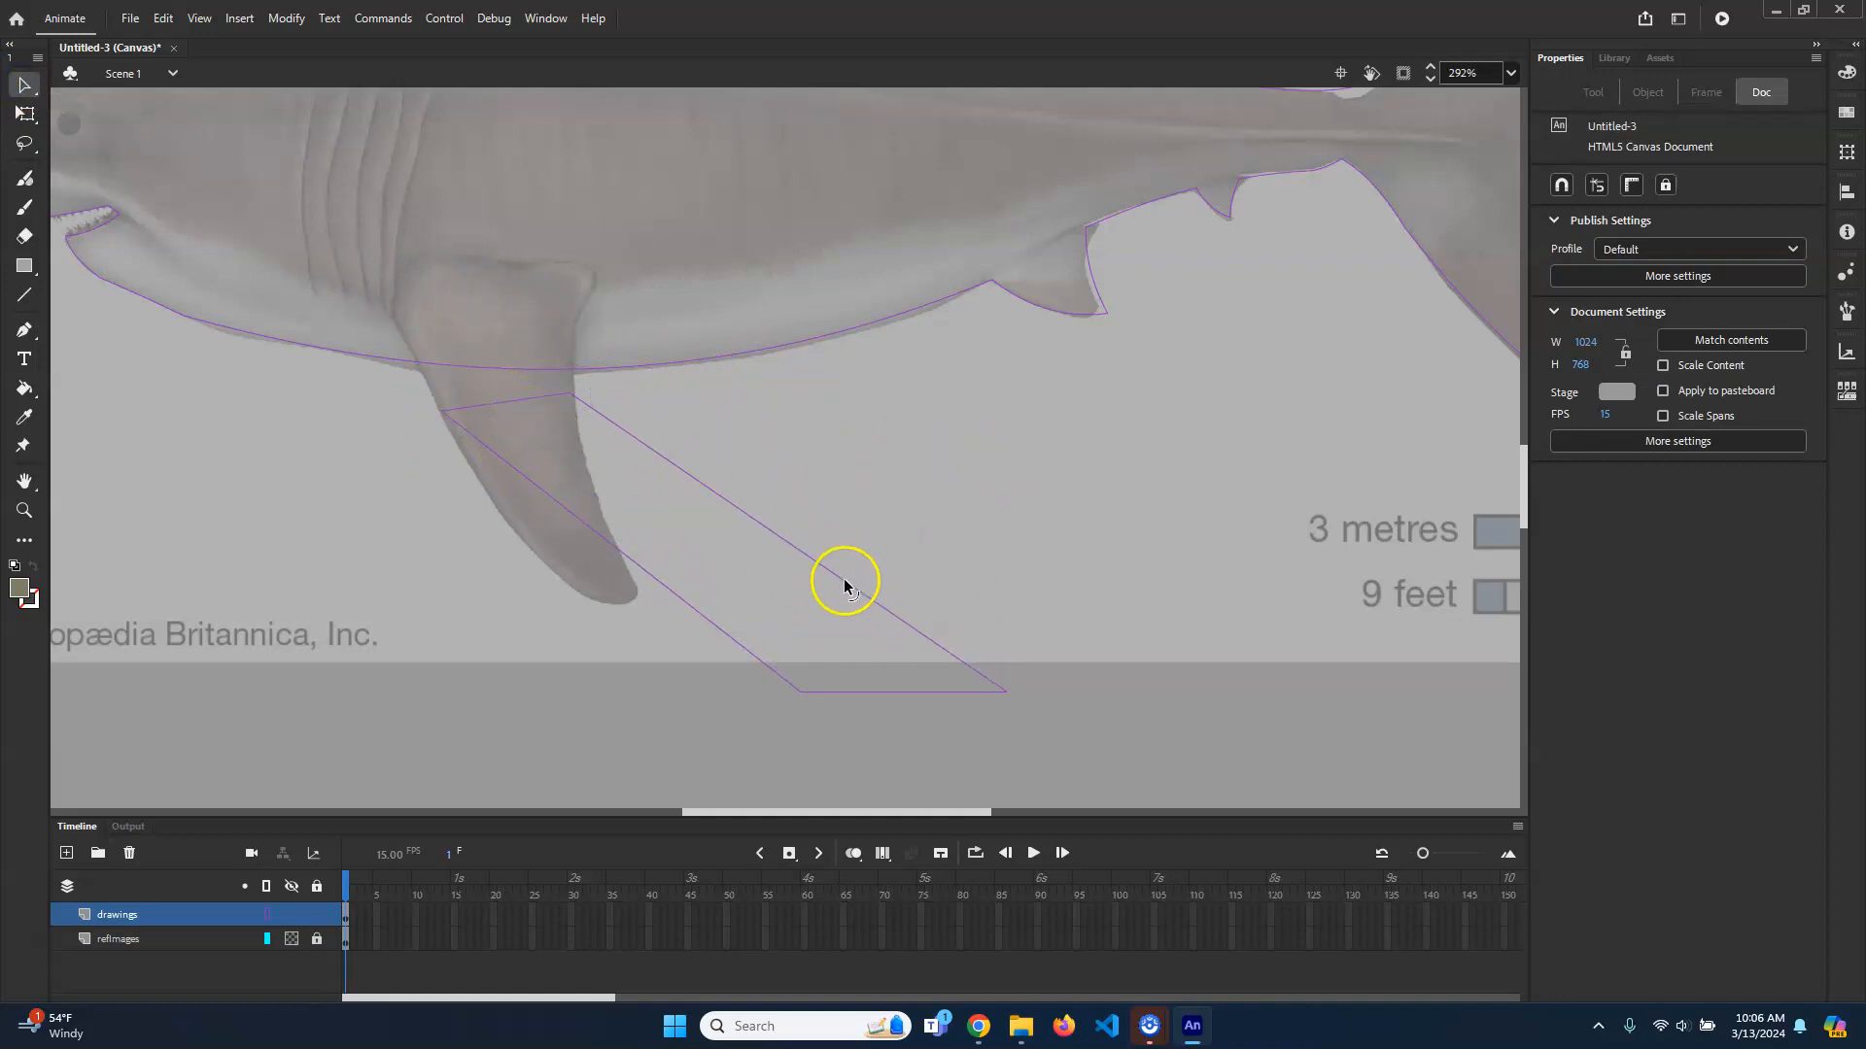
pyautogui.moveTo(796, 690); pyautogui.dragTo(598, 755)
pyautogui.moveTo(1004, 692); pyautogui.dragTo(695, 707)
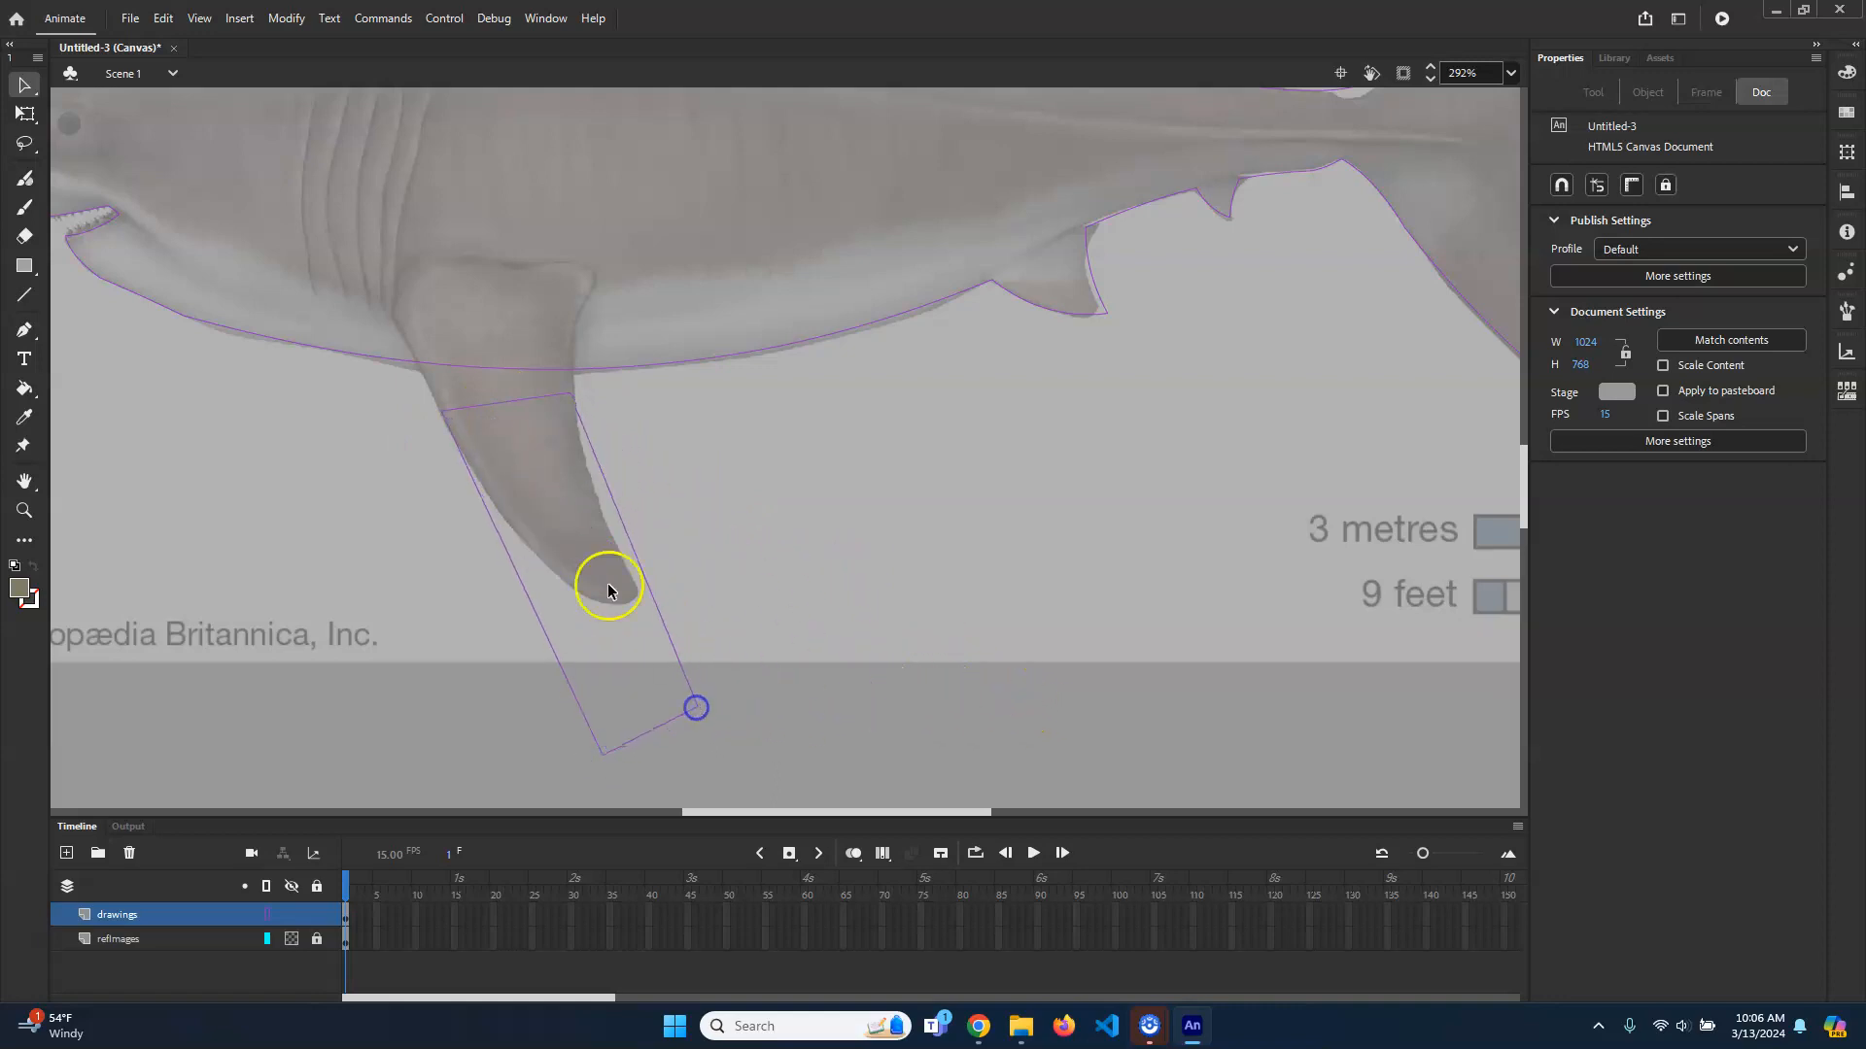
# Step: Attach the strip to the belly, then fit its tip and curve its edges along the pectoral fin
pyautogui.click(624, 522)
pyautogui.moveTo(624, 523); pyautogui.dragTo(569, 406)
pyautogui.click(587, 304)
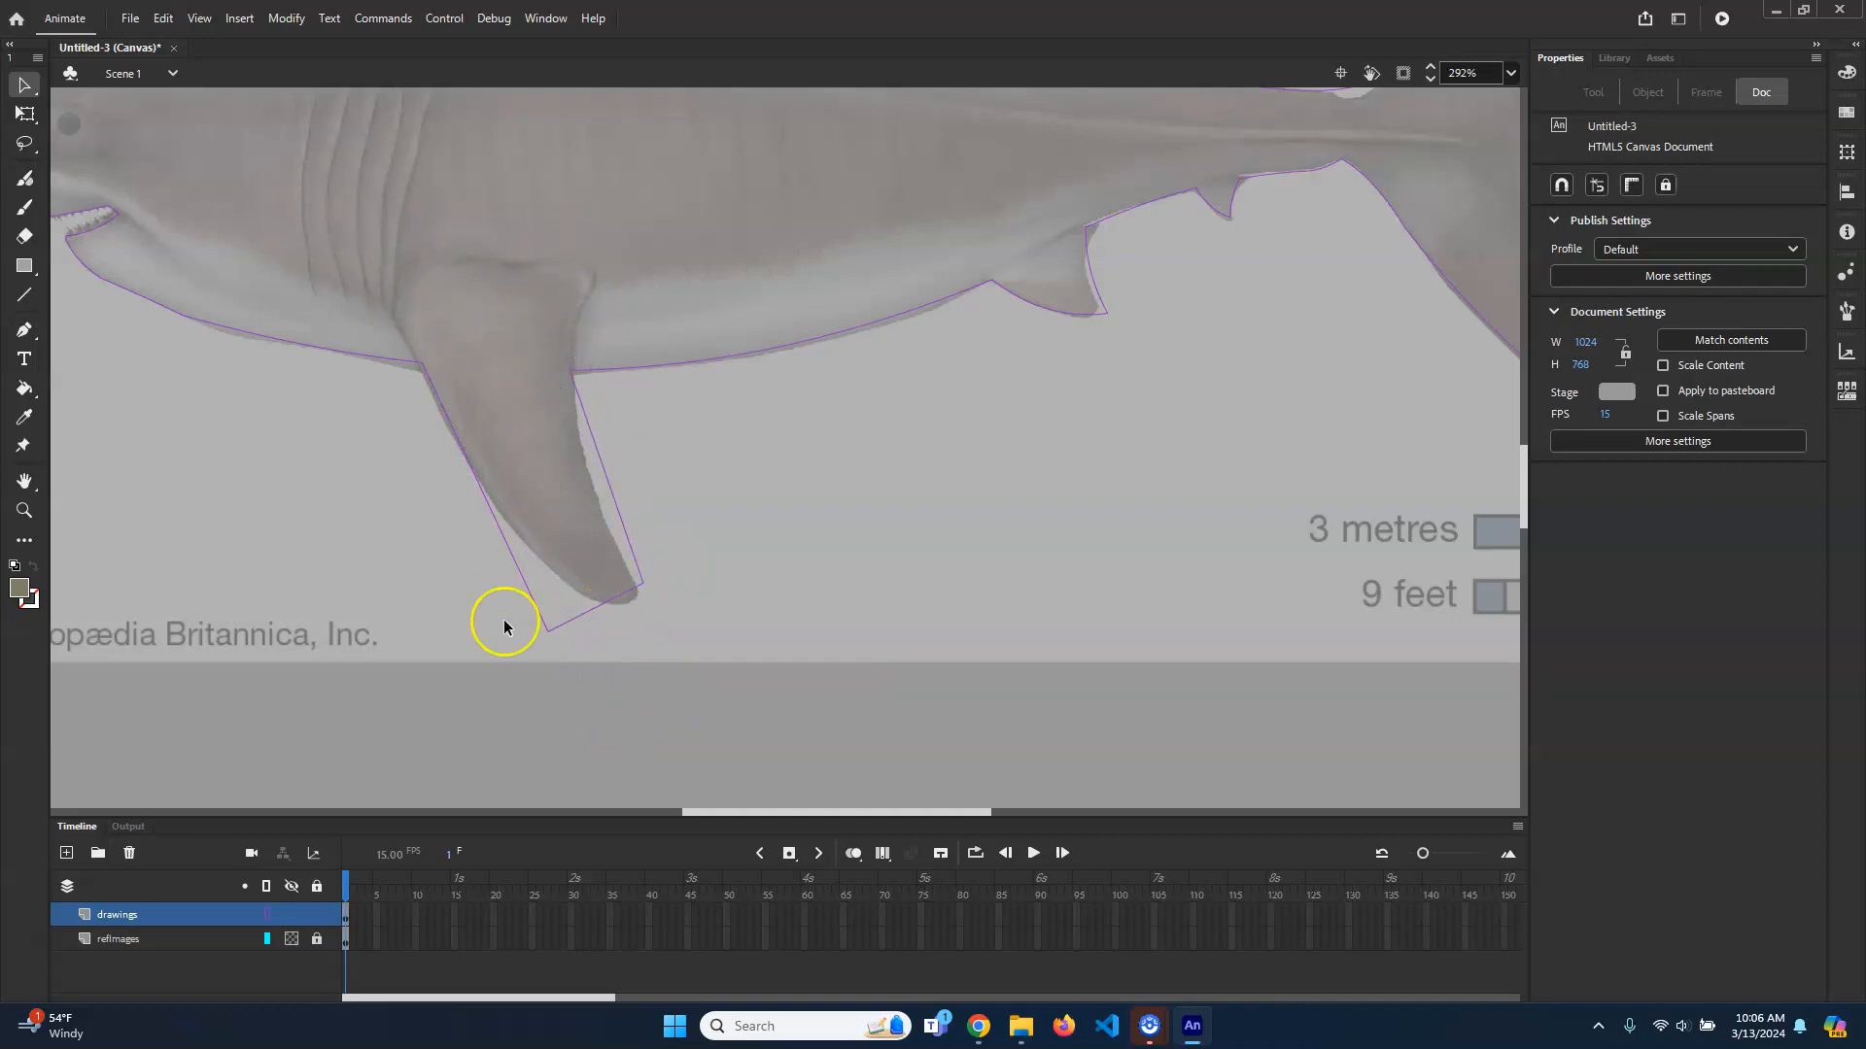
pyautogui.moveTo(546, 632); pyautogui.dragTo(588, 599)
pyautogui.moveTo(532, 516); pyautogui.dragTo(635, 582)
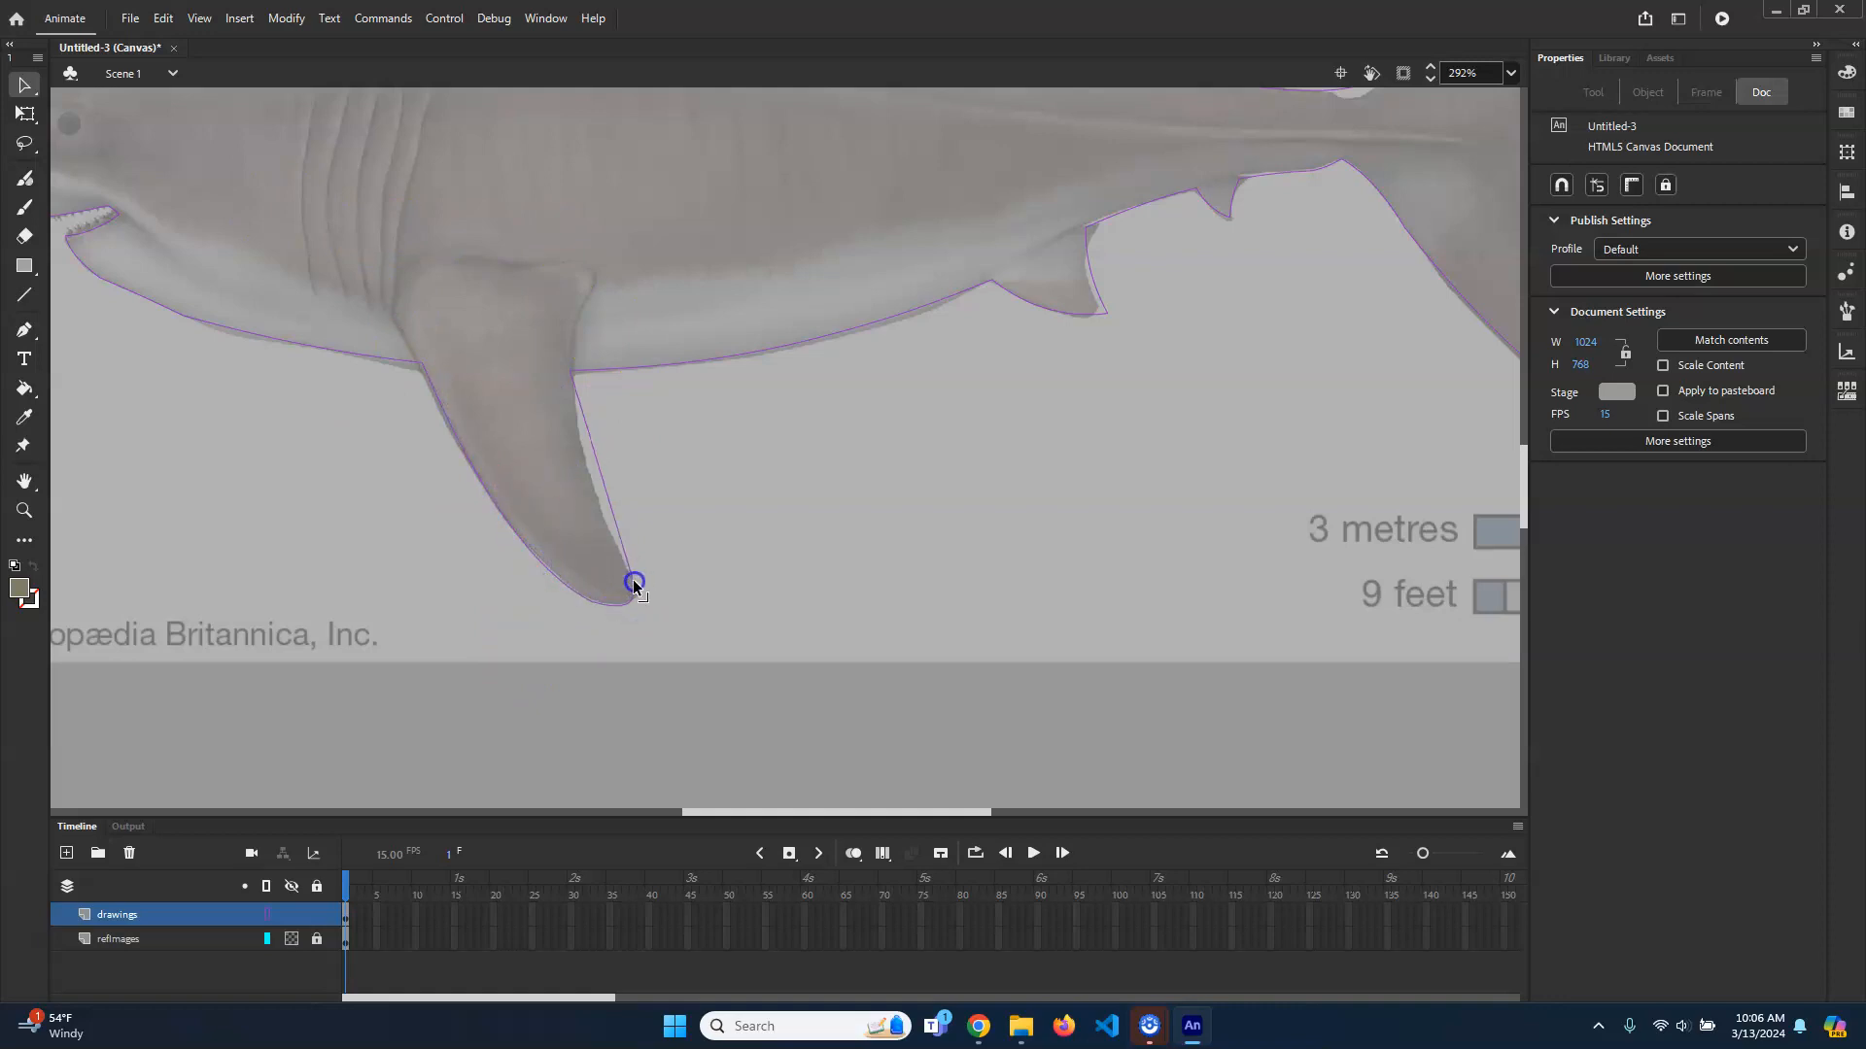
pyautogui.moveTo(607, 465); pyautogui.dragTo(593, 498)
# Step: Turn off outline display for the drawings layer to show the filled shark silhouette
pyautogui.scroll(-5, 965, 467)
pyautogui.moveTo(1120, 454); pyautogui.dragTo(1002, 524)
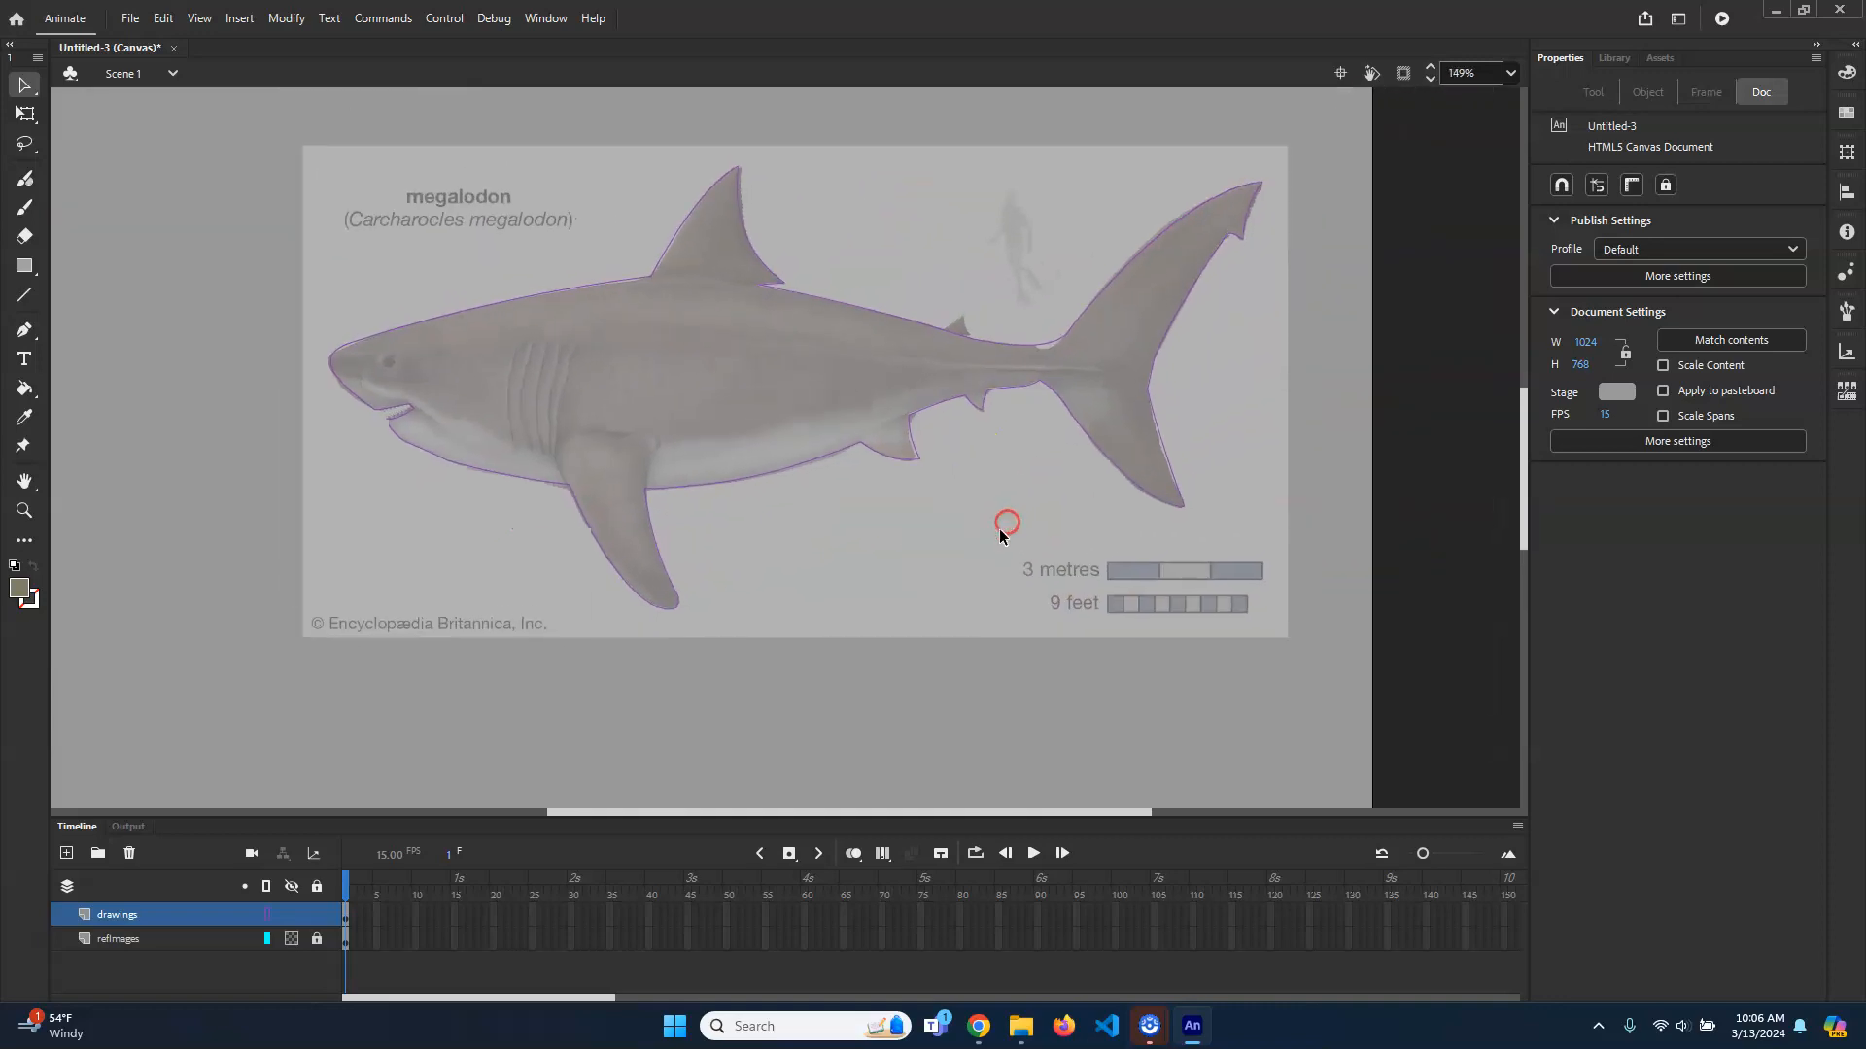
pyautogui.click(269, 916)
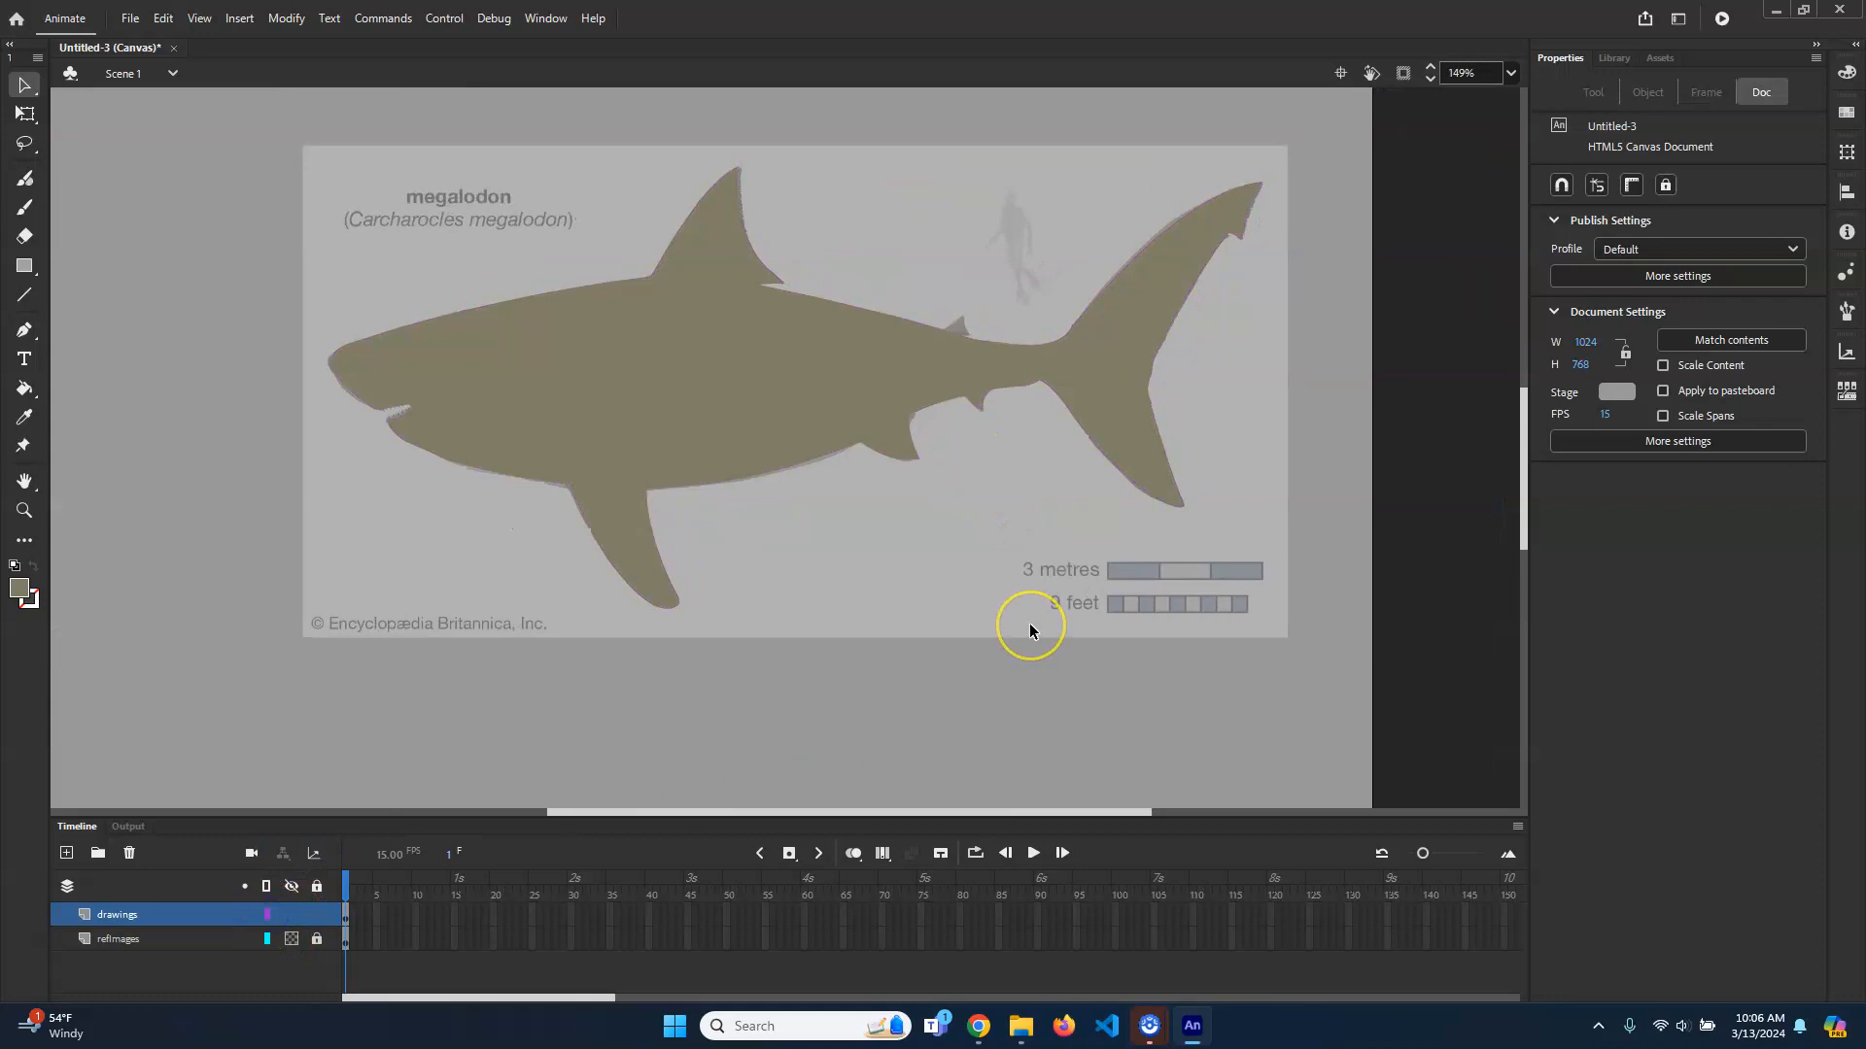
# Step: Cut the larger rear belly fin from the body with a straight black line of stroke size 3 across its base, and select the fin
pyautogui.scroll(5, 967, 416)
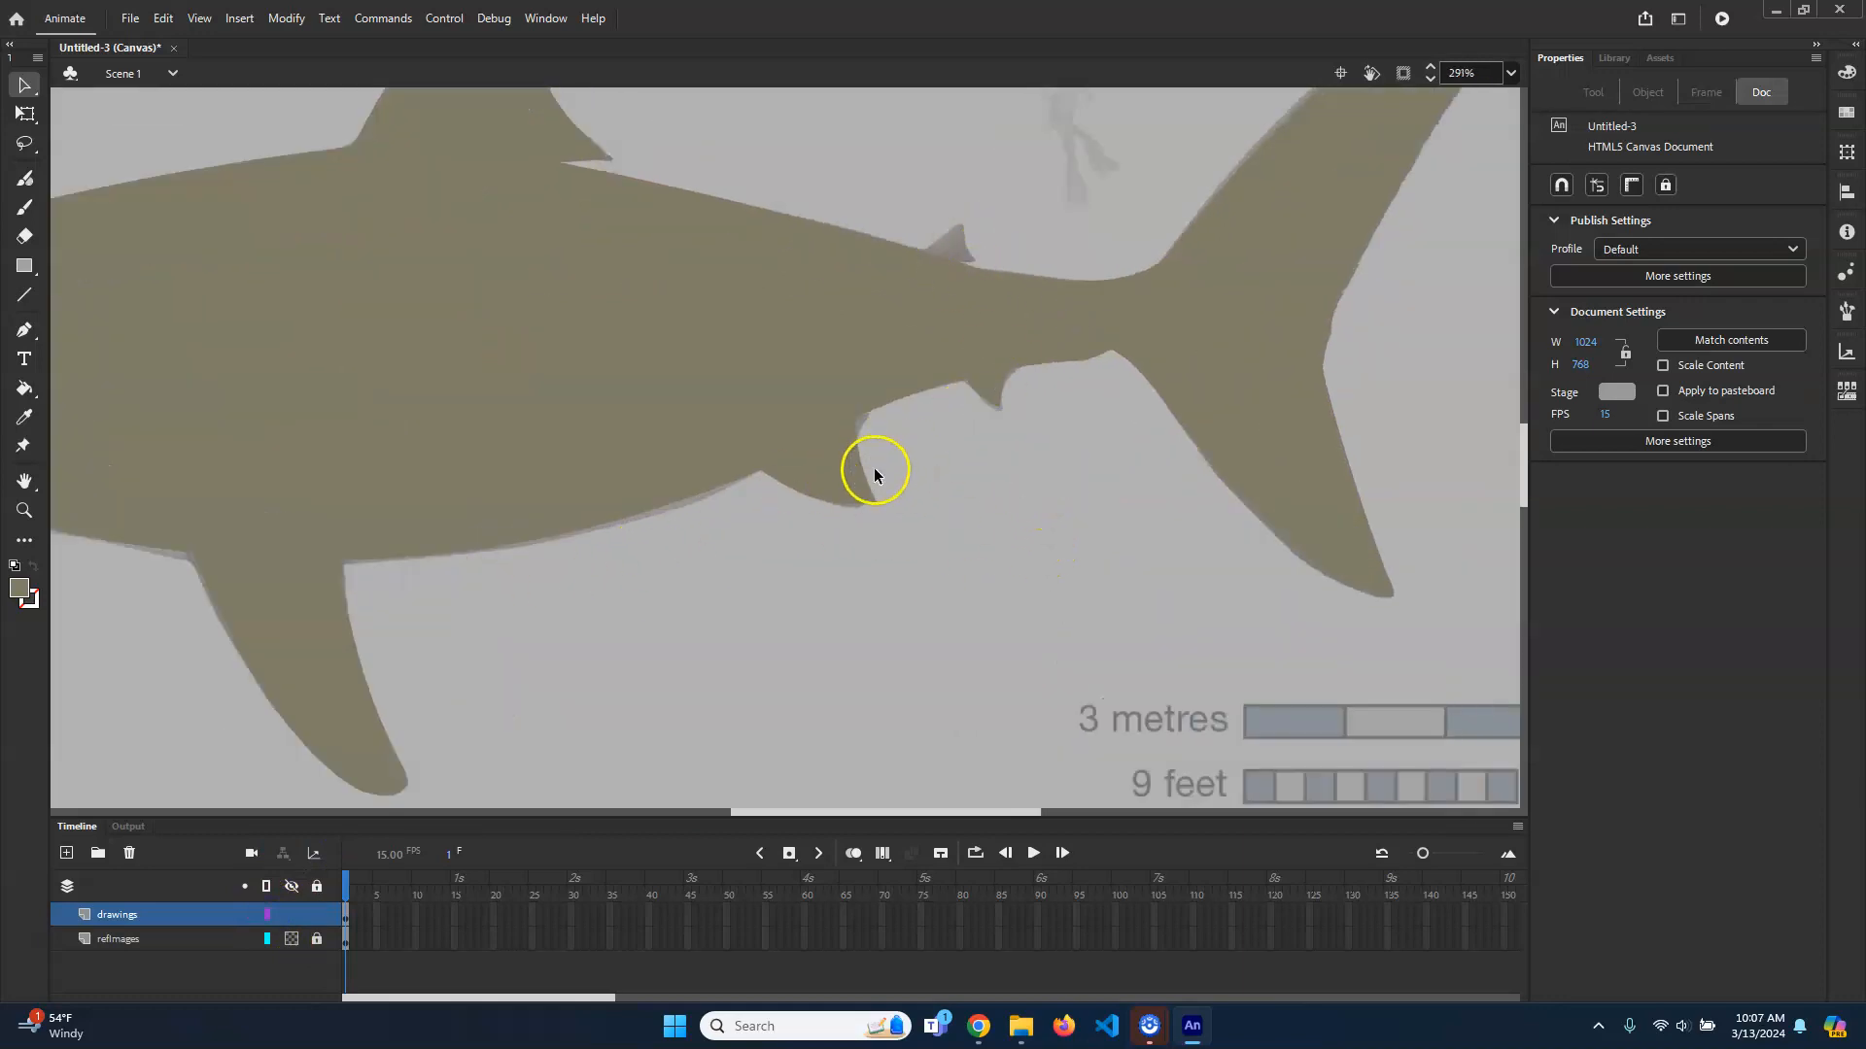
pyautogui.scroll(3, 872, 469)
pyautogui.scroll(-1, 1029, 475)
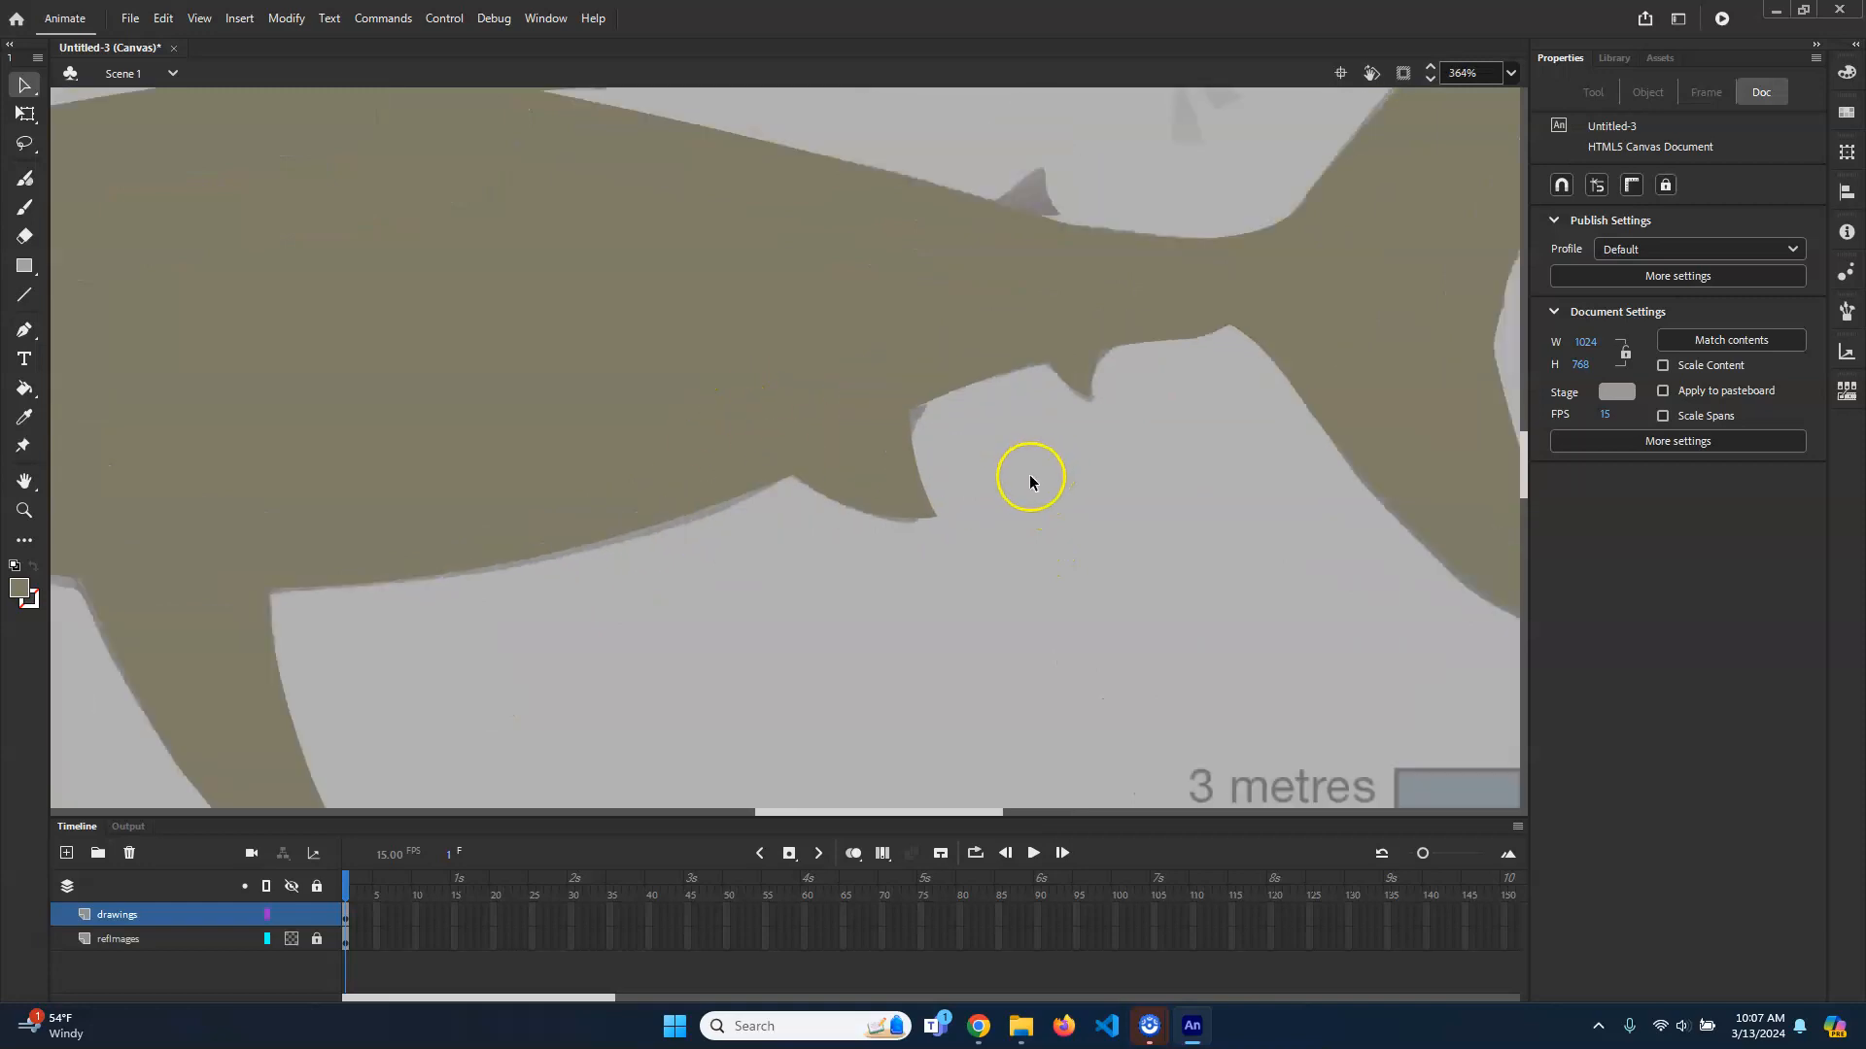
pyautogui.scroll(-3, 809, 480)
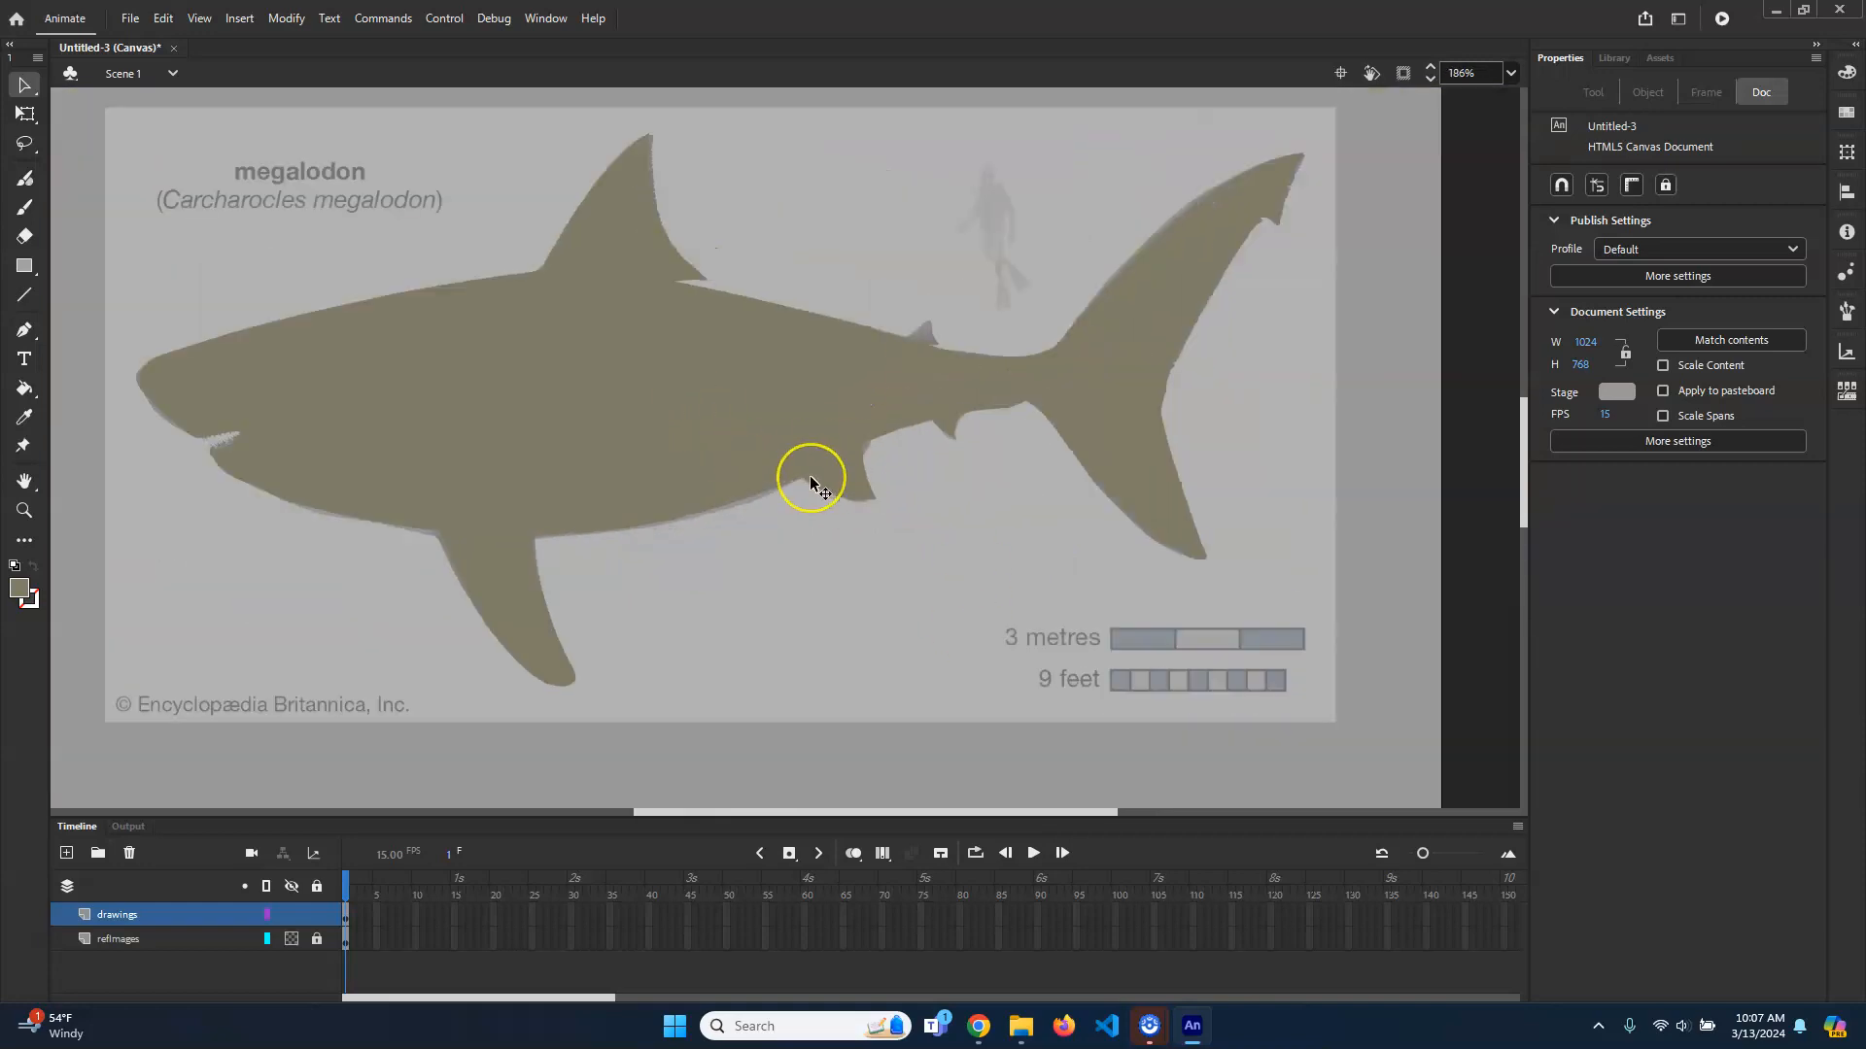
pyautogui.scroll(5, 809, 475)
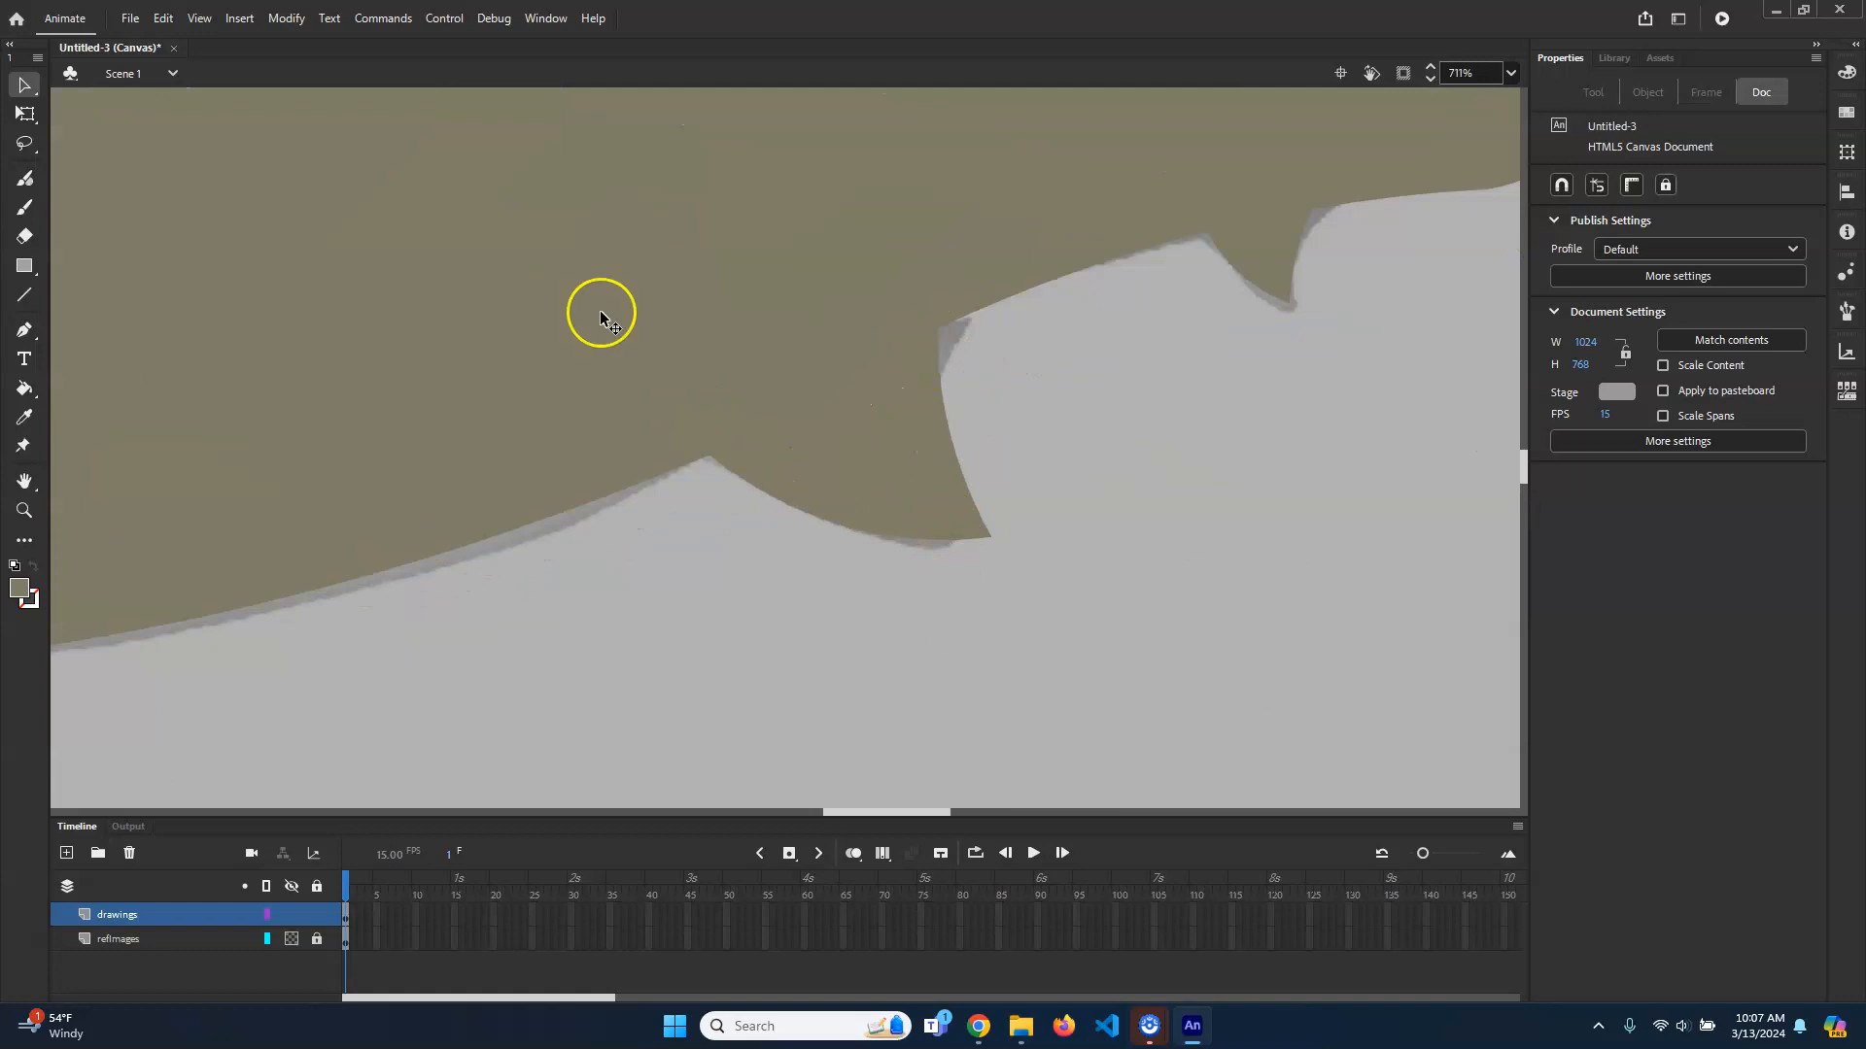
pyautogui.click(25, 294)
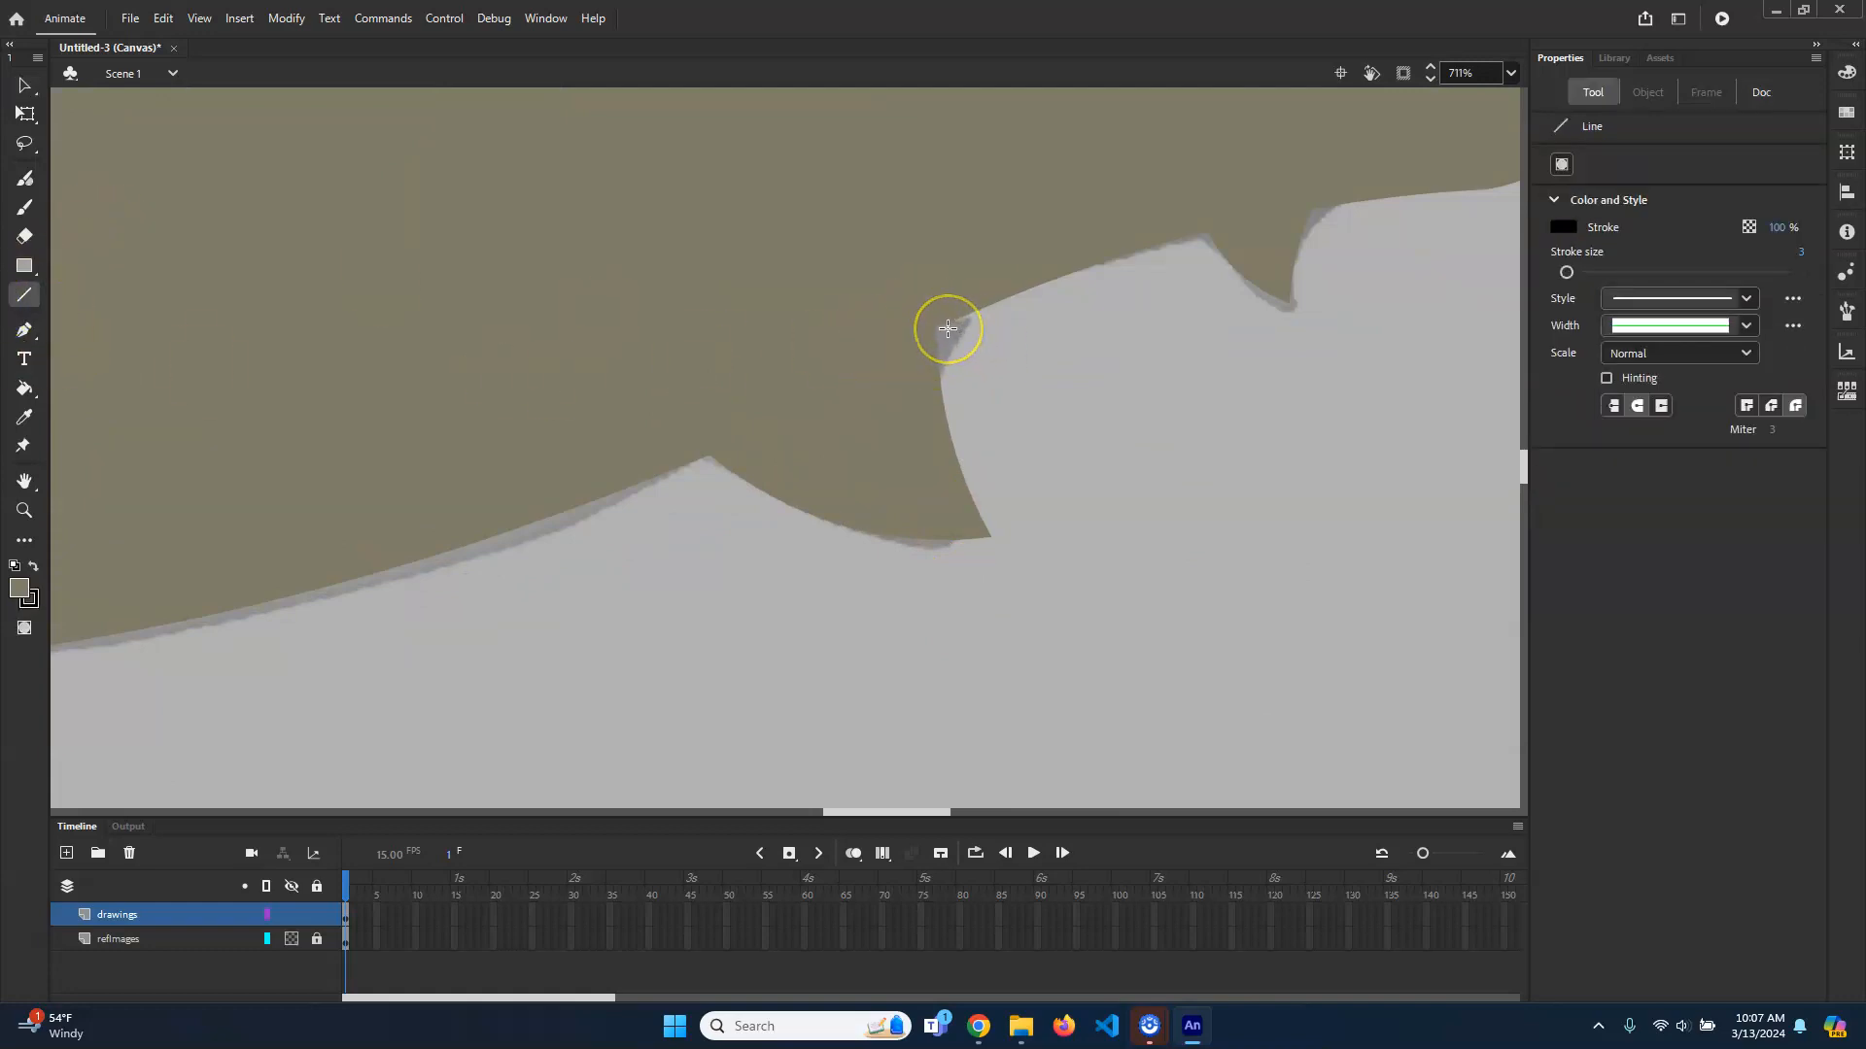
pyautogui.moveTo(947, 328); pyautogui.dragTo(653, 502)
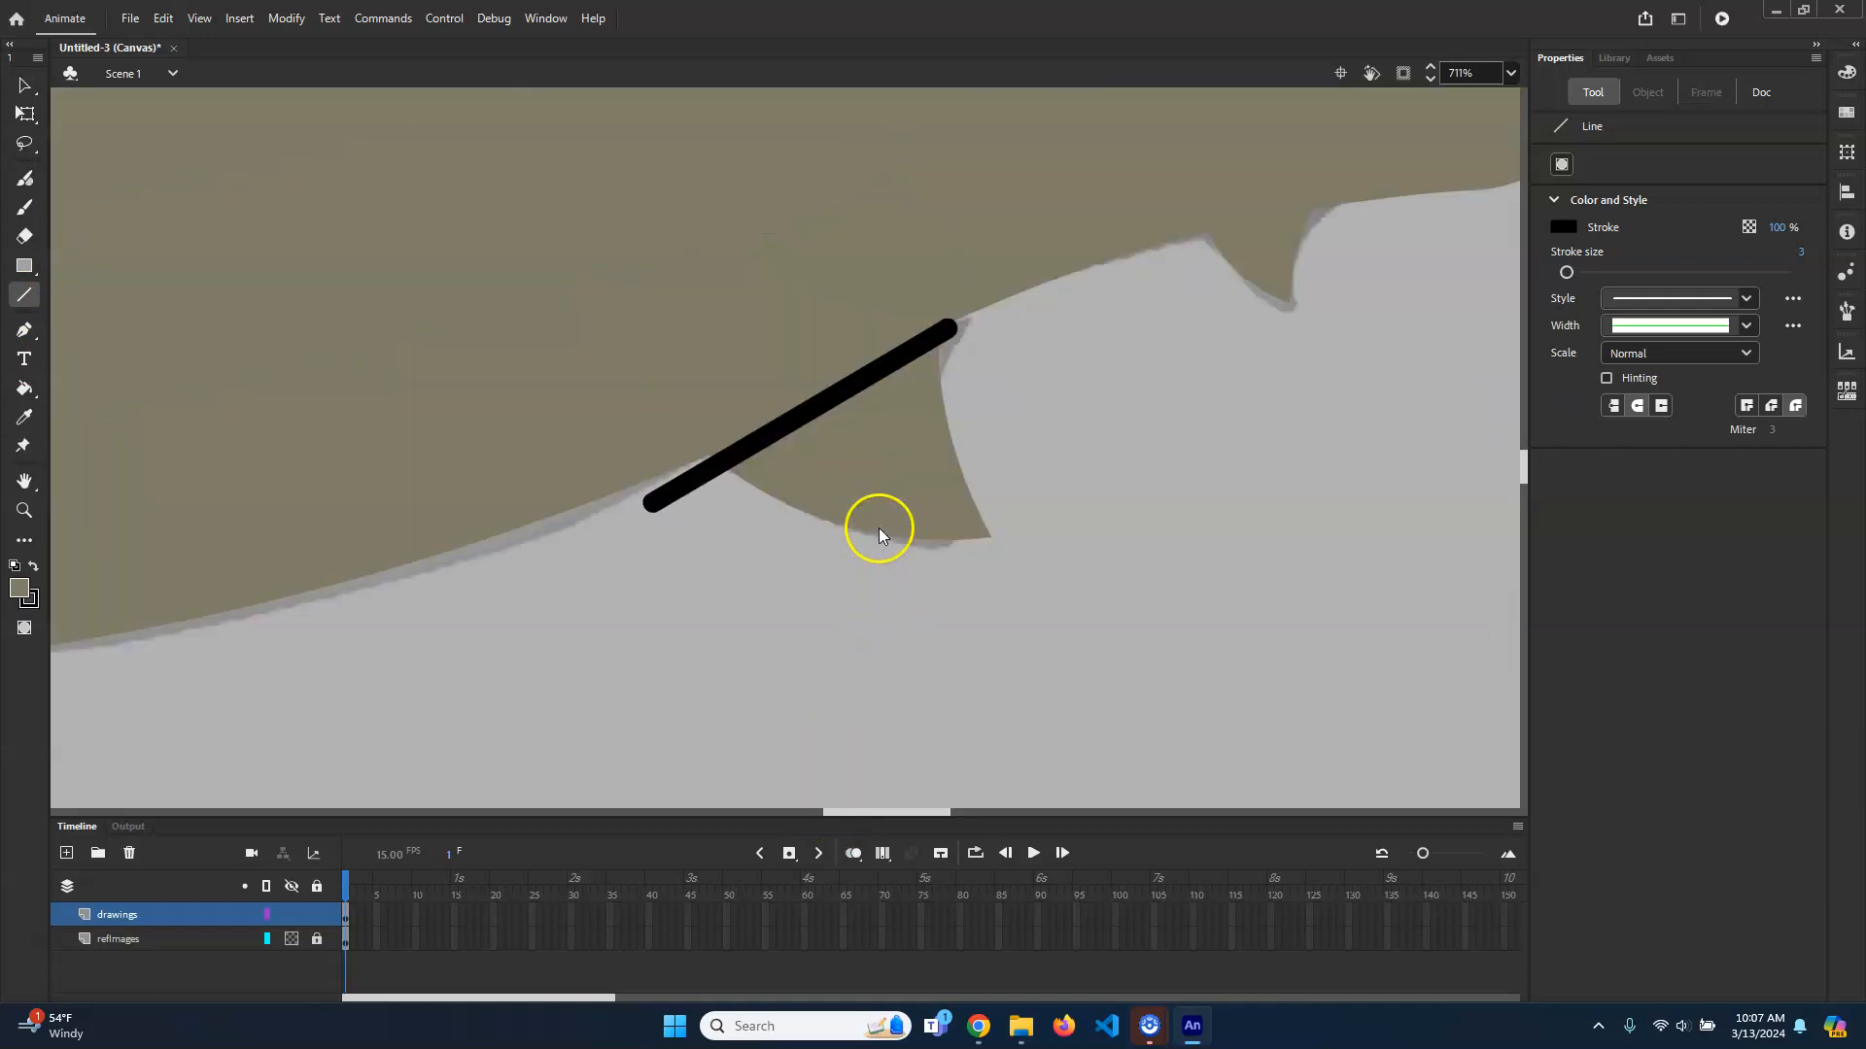
pyautogui.press('v')
pyautogui.click(888, 480)
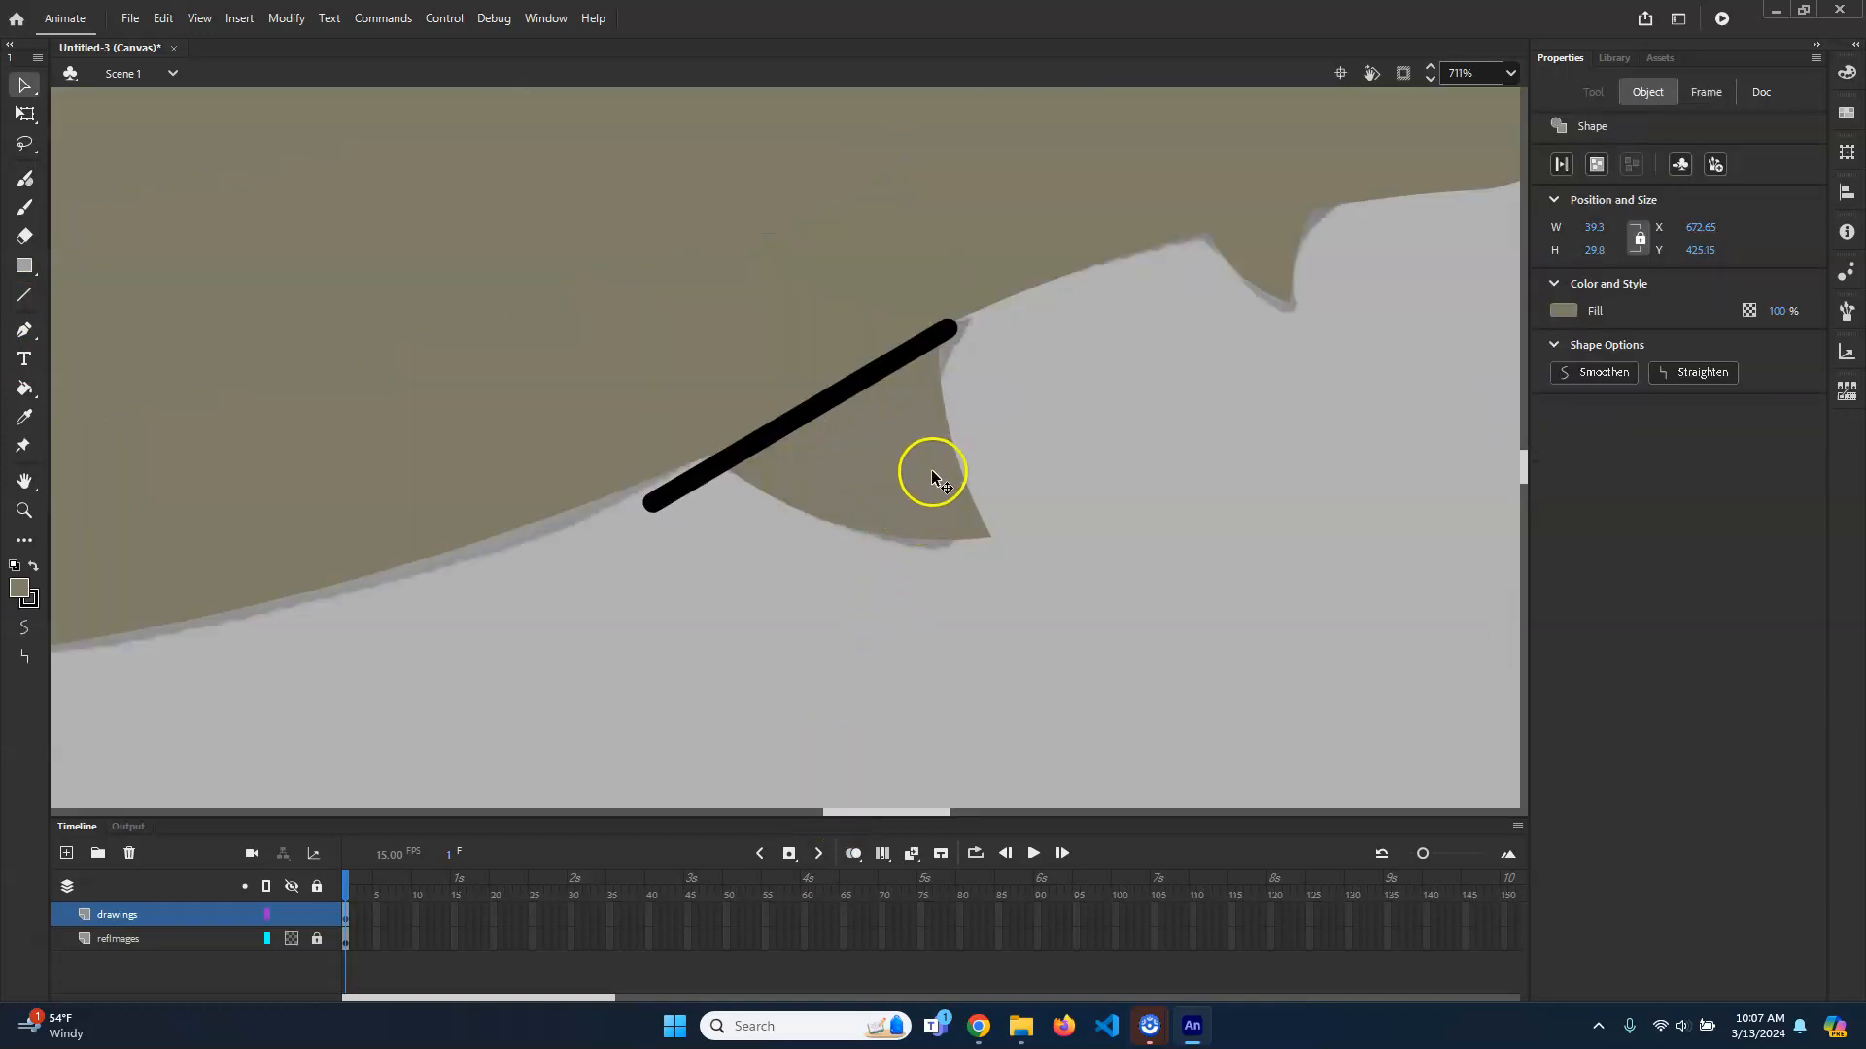
# Step: Place a copy of the rear belly fin above the small rear dorsal fin, then delete the black cutting line across the original's base
pyautogui.scroll(-2, 1013, 507)
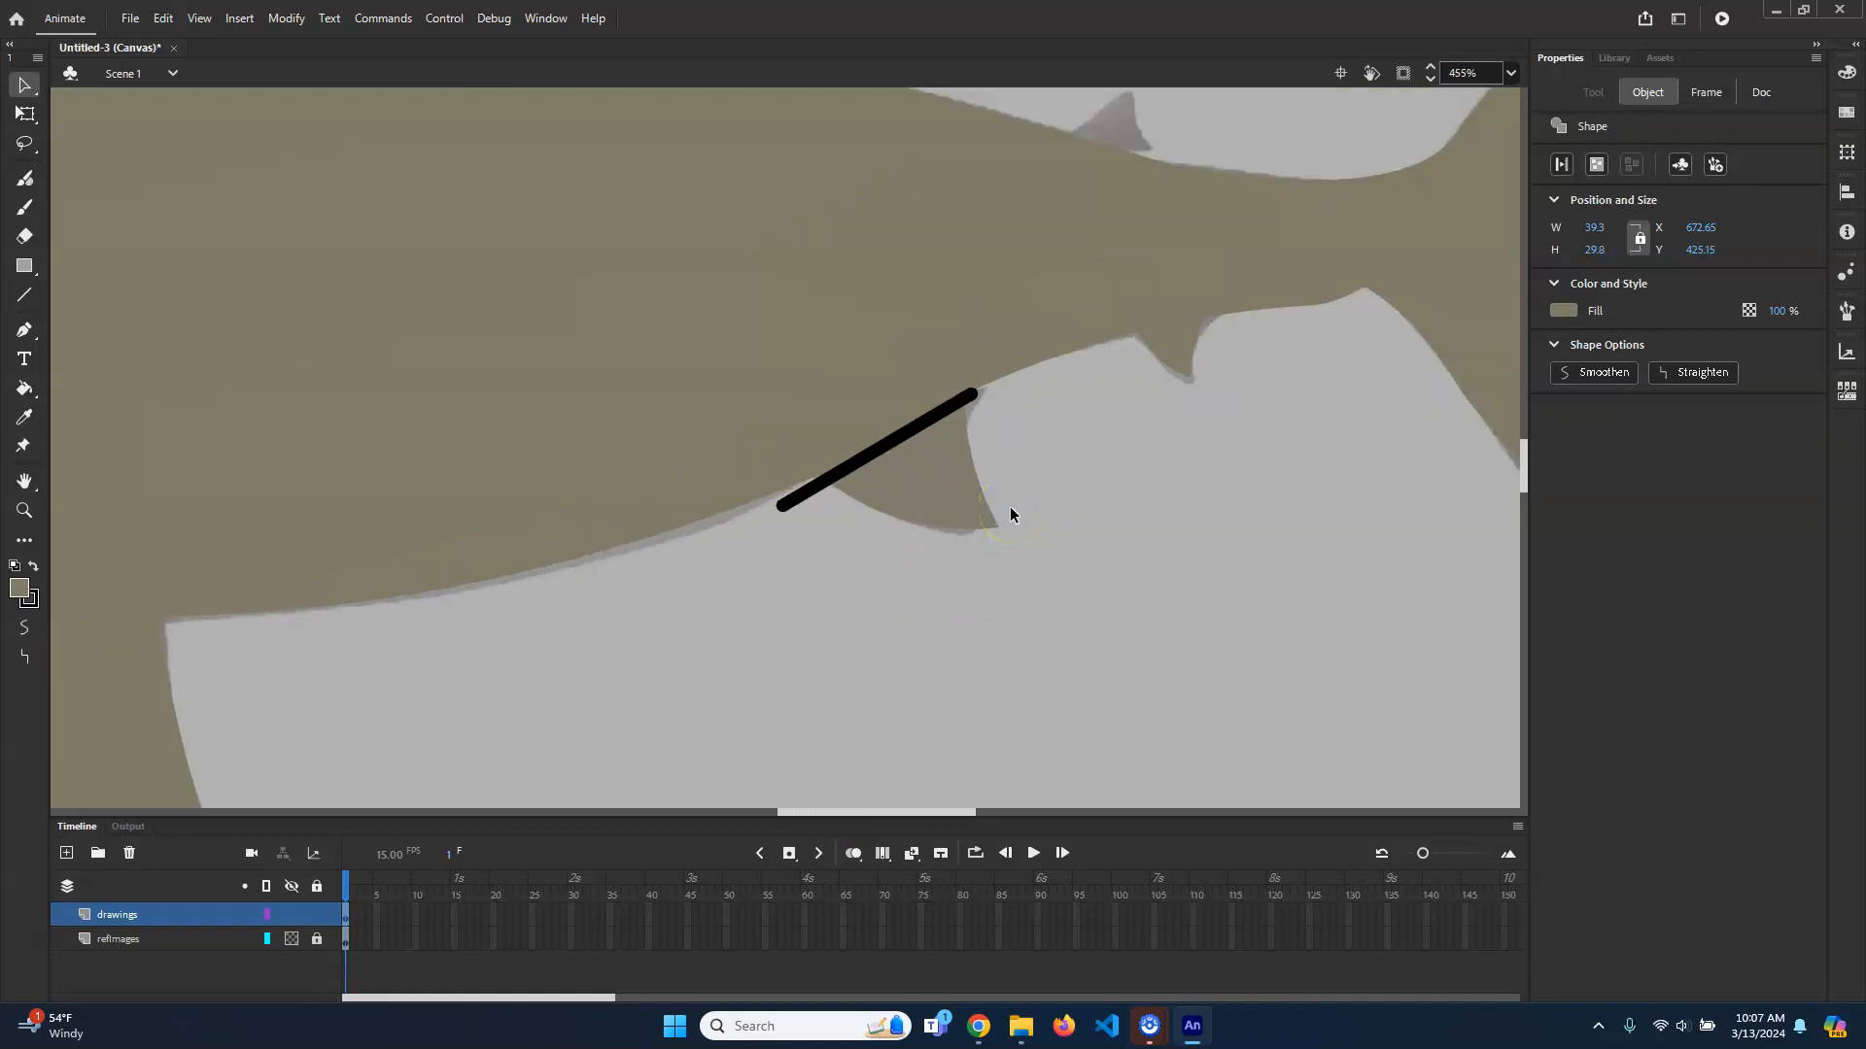
pyautogui.scroll(-2, 1010, 506)
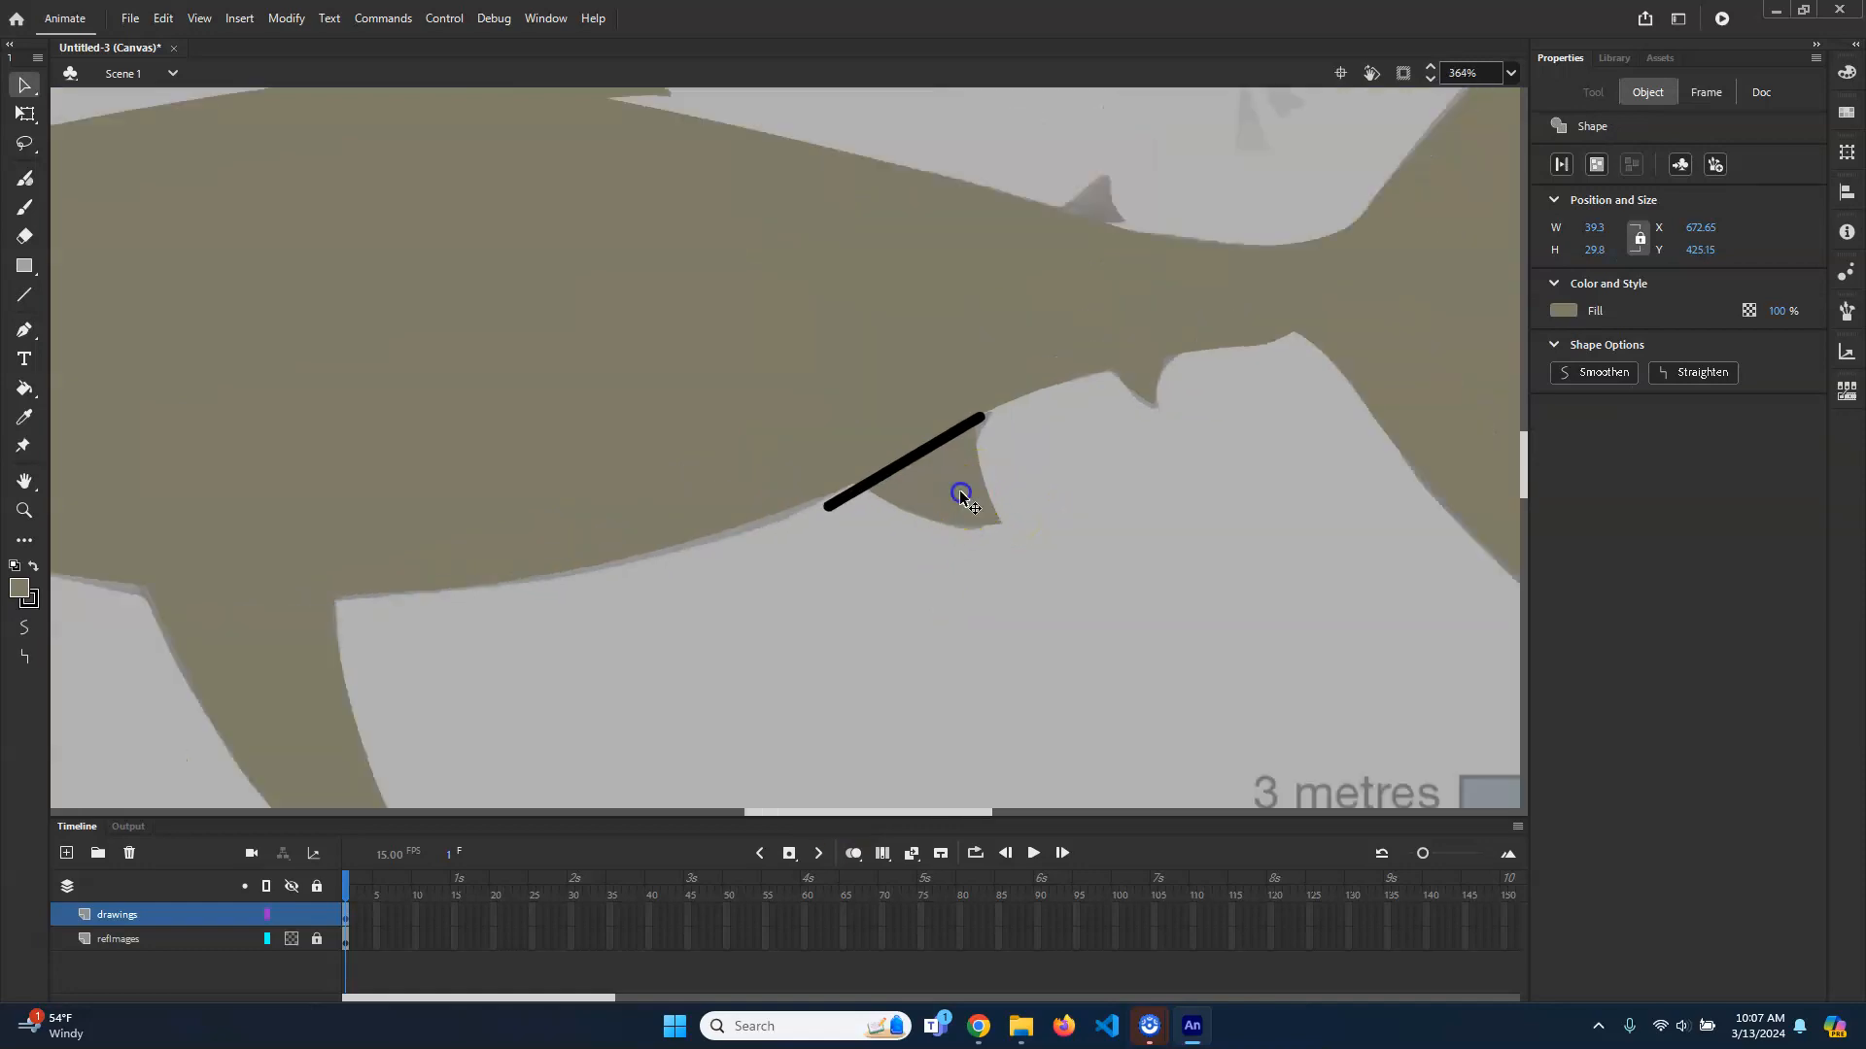
pyautogui.moveTo(960, 496); pyautogui.dragTo(1179, 165)
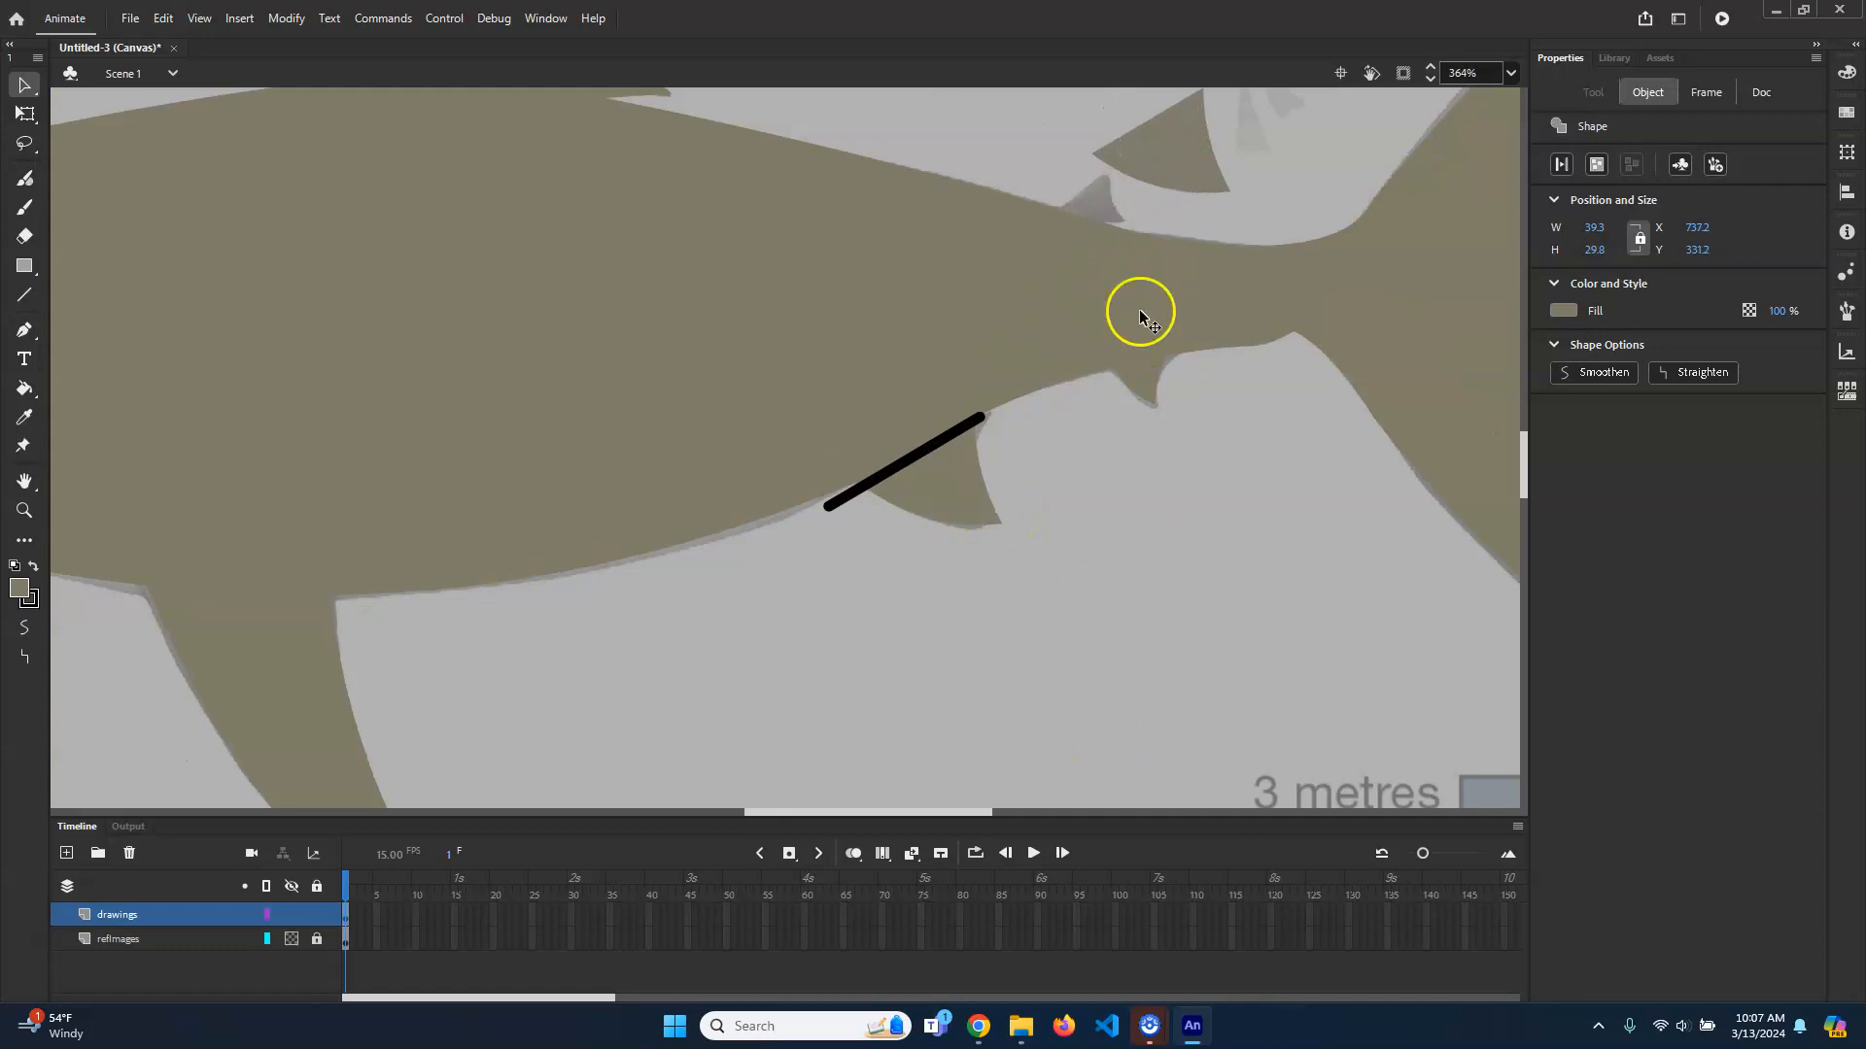
pyautogui.click(911, 453)
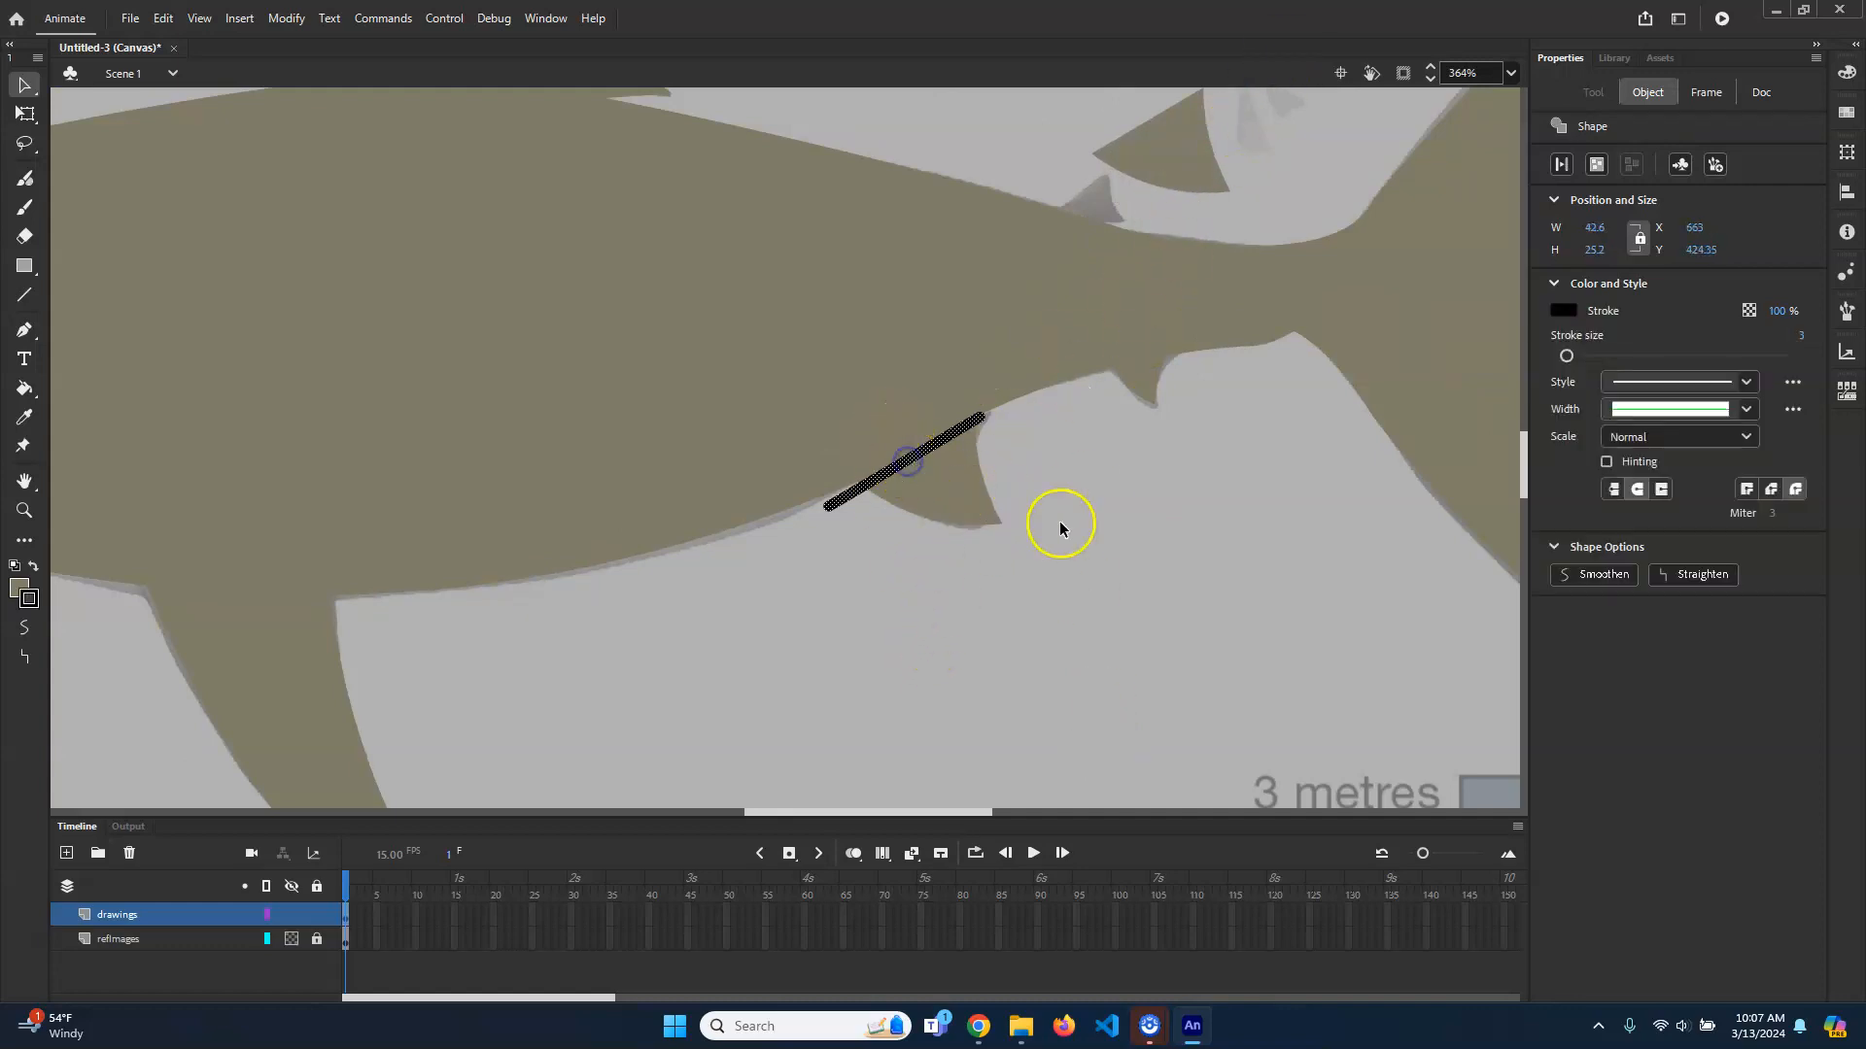
pyautogui.press('Delete')
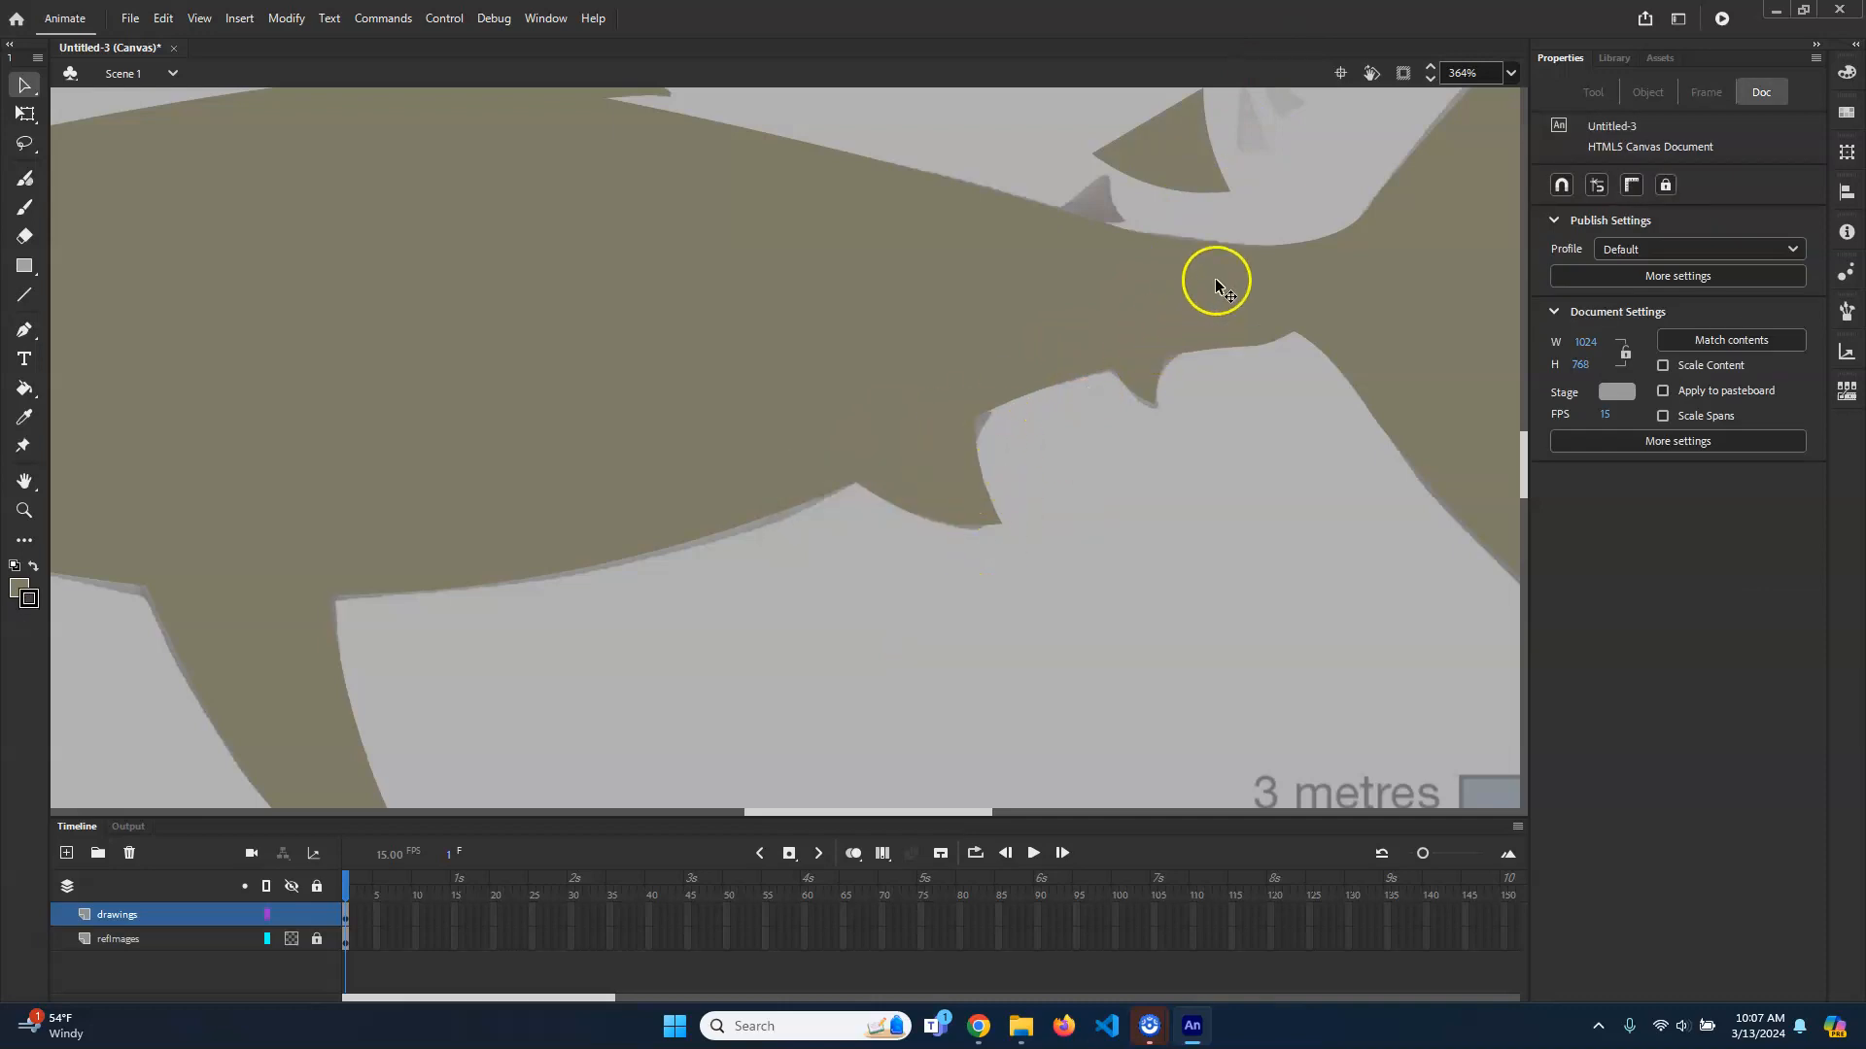
# Step: Show the drawings layer as outlines and pull the fin copy's two lower corners in towards the small rear dorsal fin
pyautogui.scroll(4, 1058, 405)
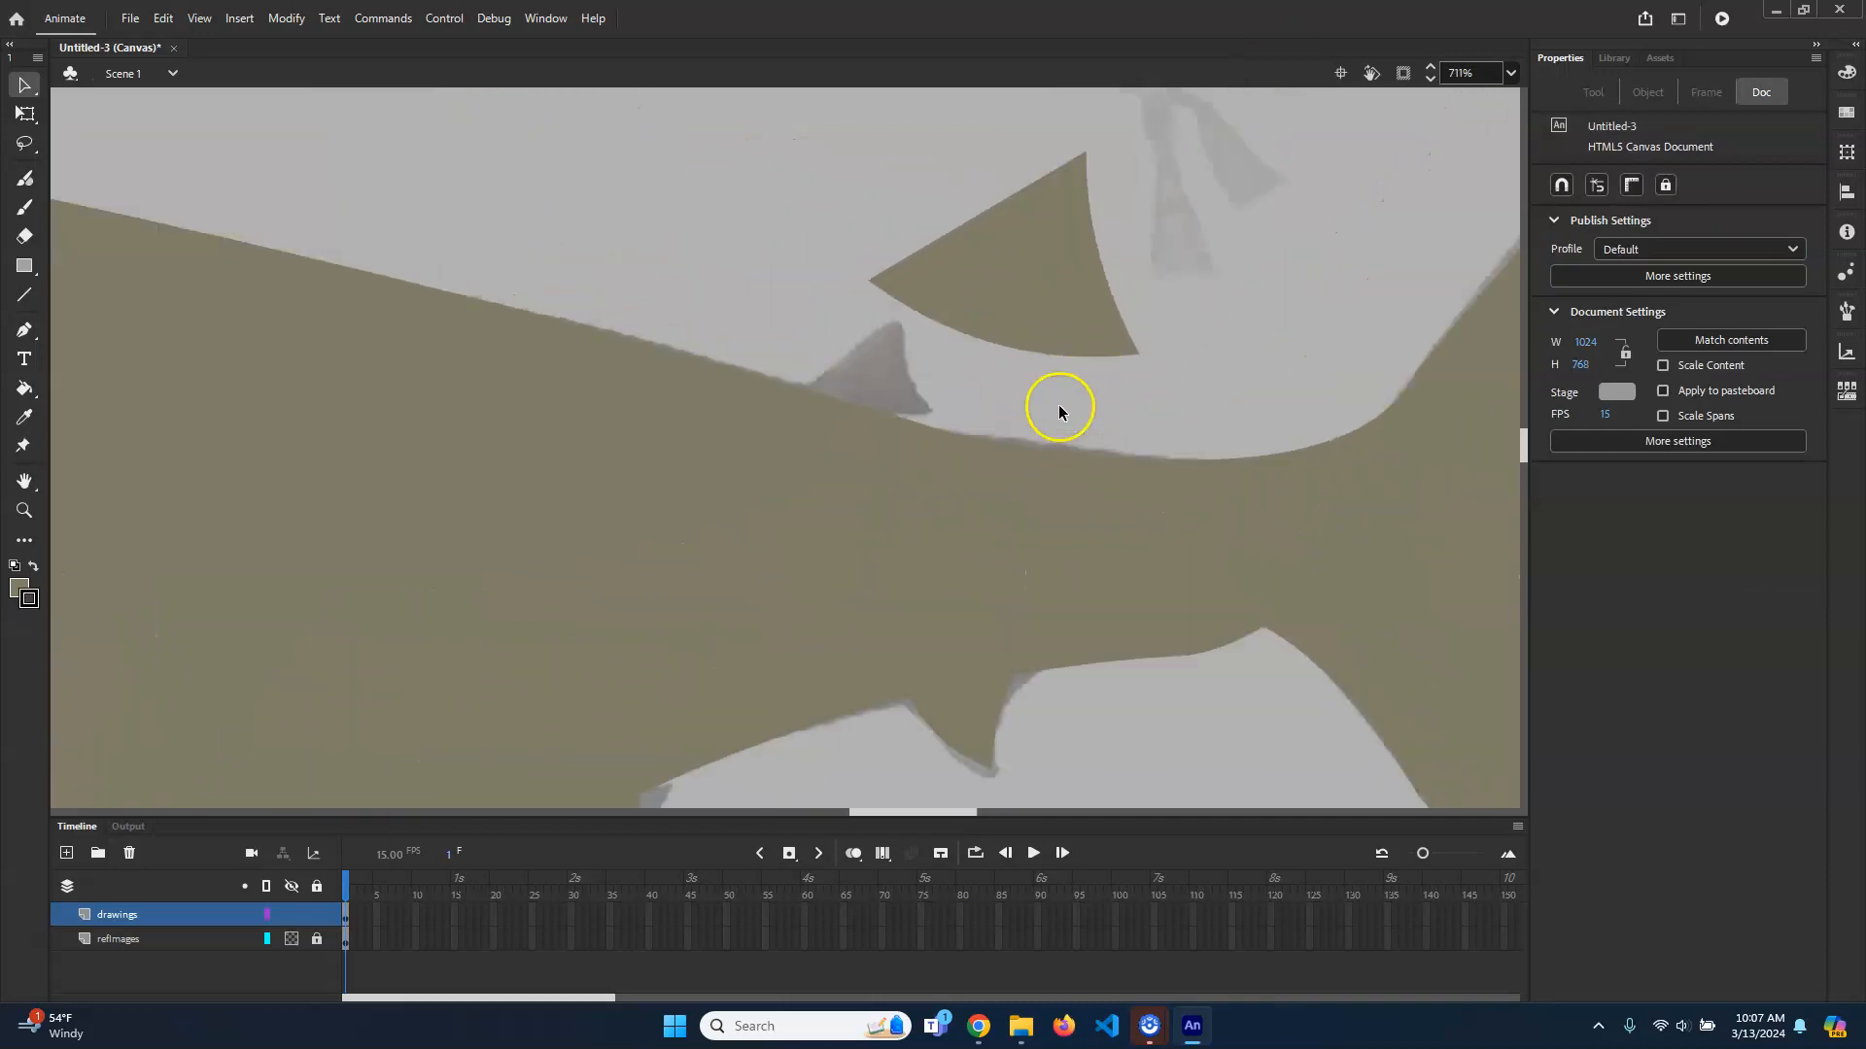
pyautogui.click(1046, 265)
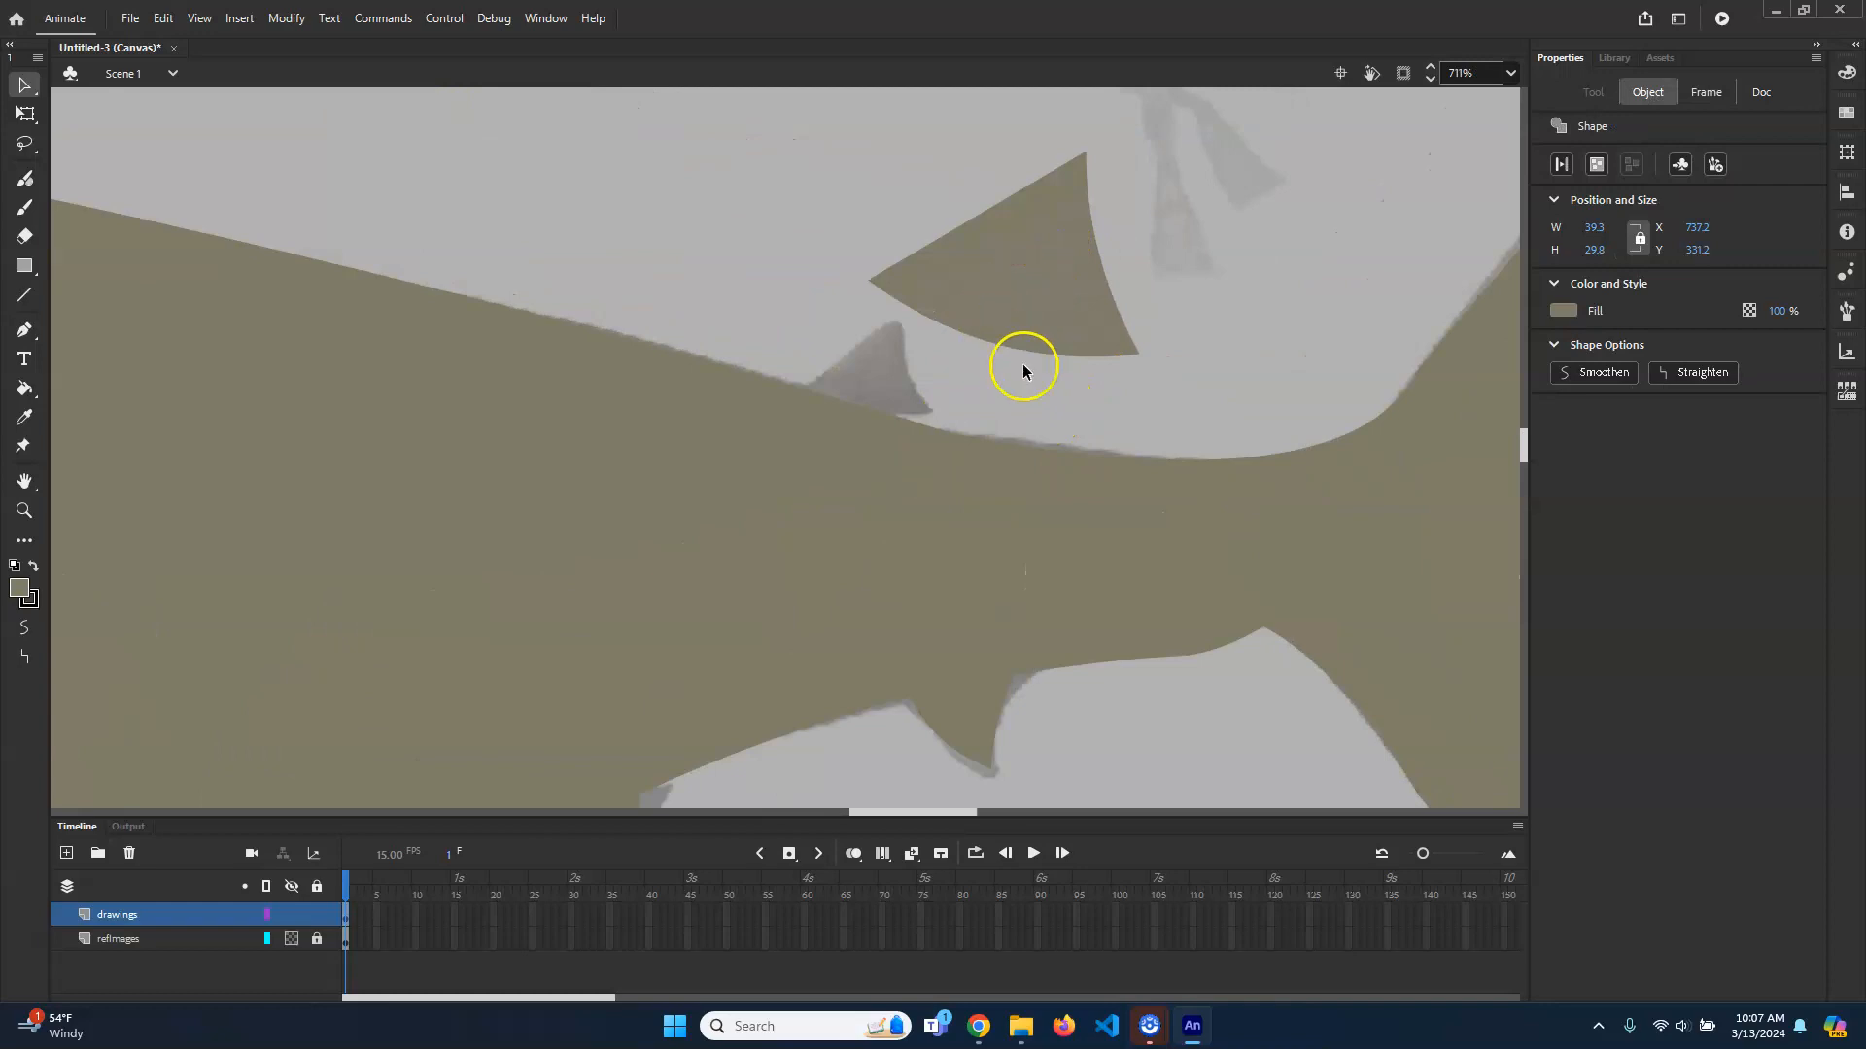
pyautogui.click(266, 913)
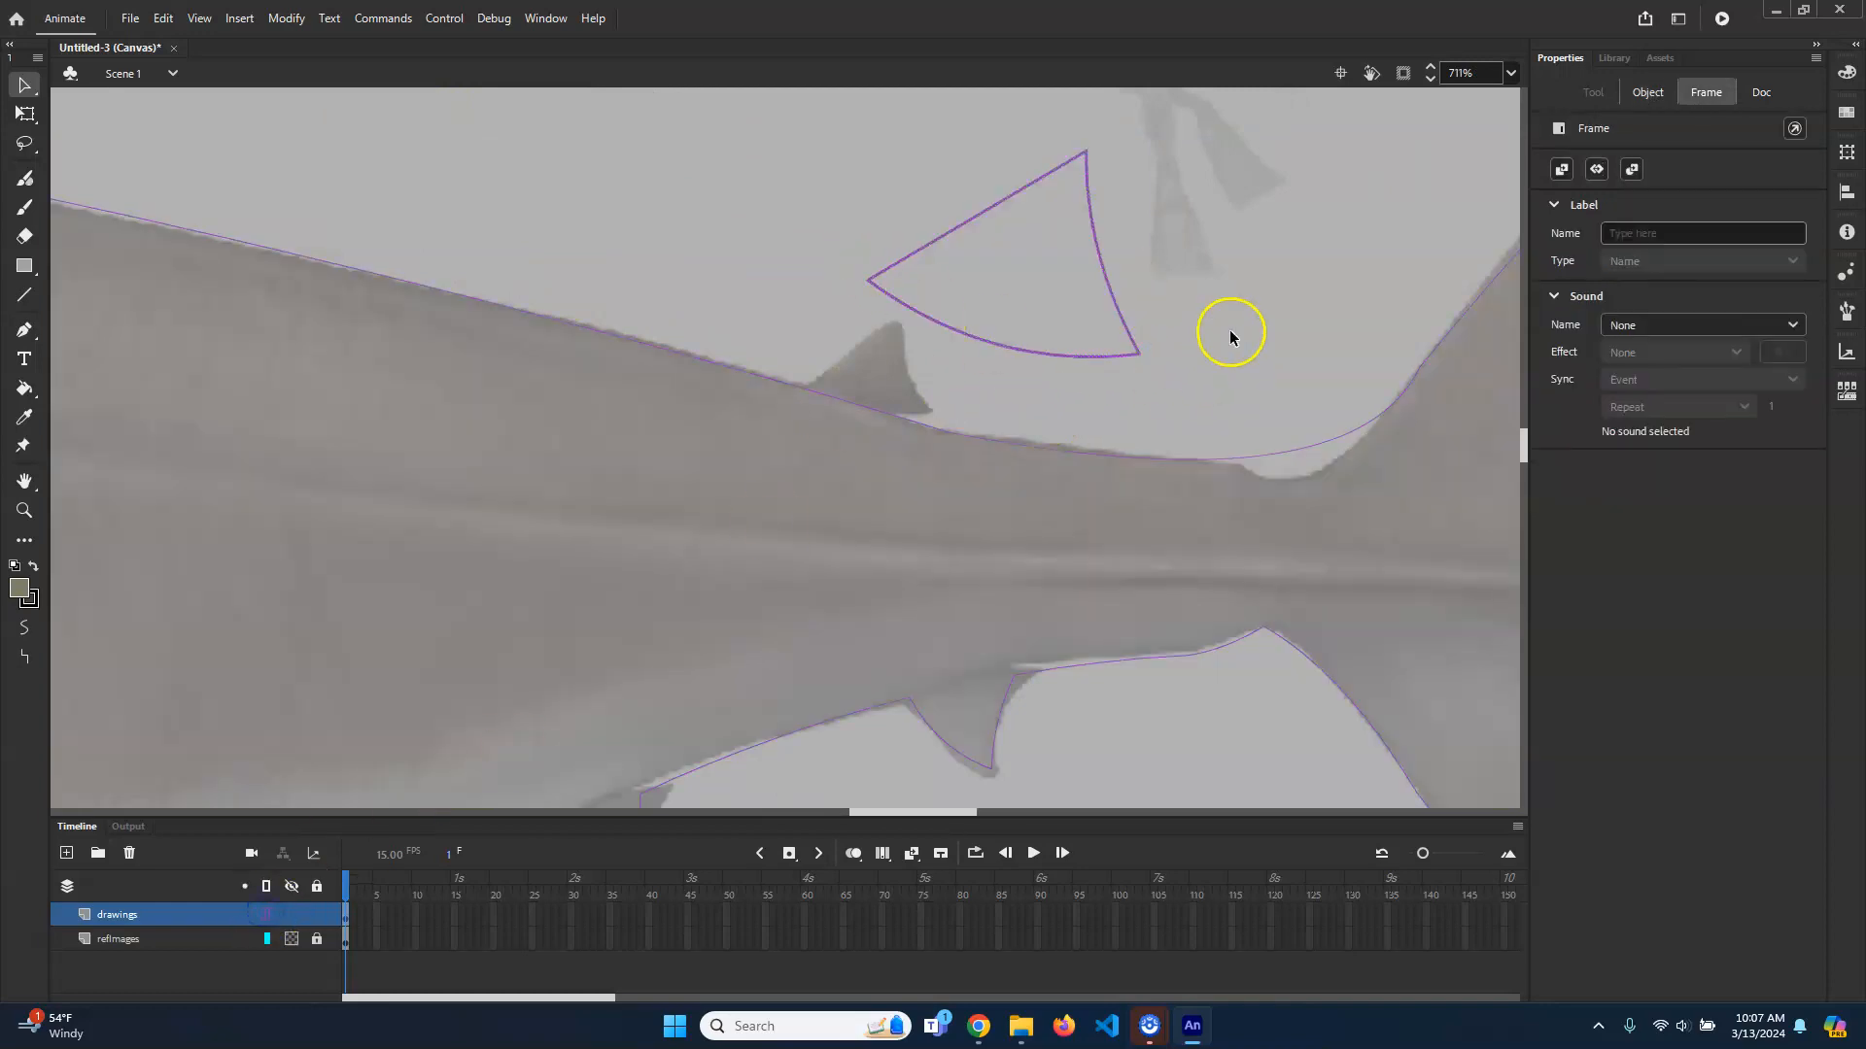
pyautogui.click(1221, 272)
pyautogui.moveTo(867, 281); pyautogui.dragTo(896, 340)
pyautogui.click(1114, 306)
pyautogui.moveTo(1138, 348); pyautogui.dragTo(1003, 405)
# Step: Fit the copied fin's tip, base and rear edge to the small rear dorsal fin so it joins the shark's back
pyautogui.click(1083, 387)
pyautogui.click(1113, 345)
pyautogui.click(986, 210)
pyautogui.moveTo(981, 215); pyautogui.dragTo(897, 319)
pyautogui.click(1034, 397)
pyautogui.moveTo(1008, 373); pyautogui.dragTo(953, 402)
pyautogui.moveTo(932, 413)
pyautogui.mouseDown()
pyautogui.moveTo(895, 417)
pyautogui.moveTo(929, 413)
pyautogui.mouseUp()
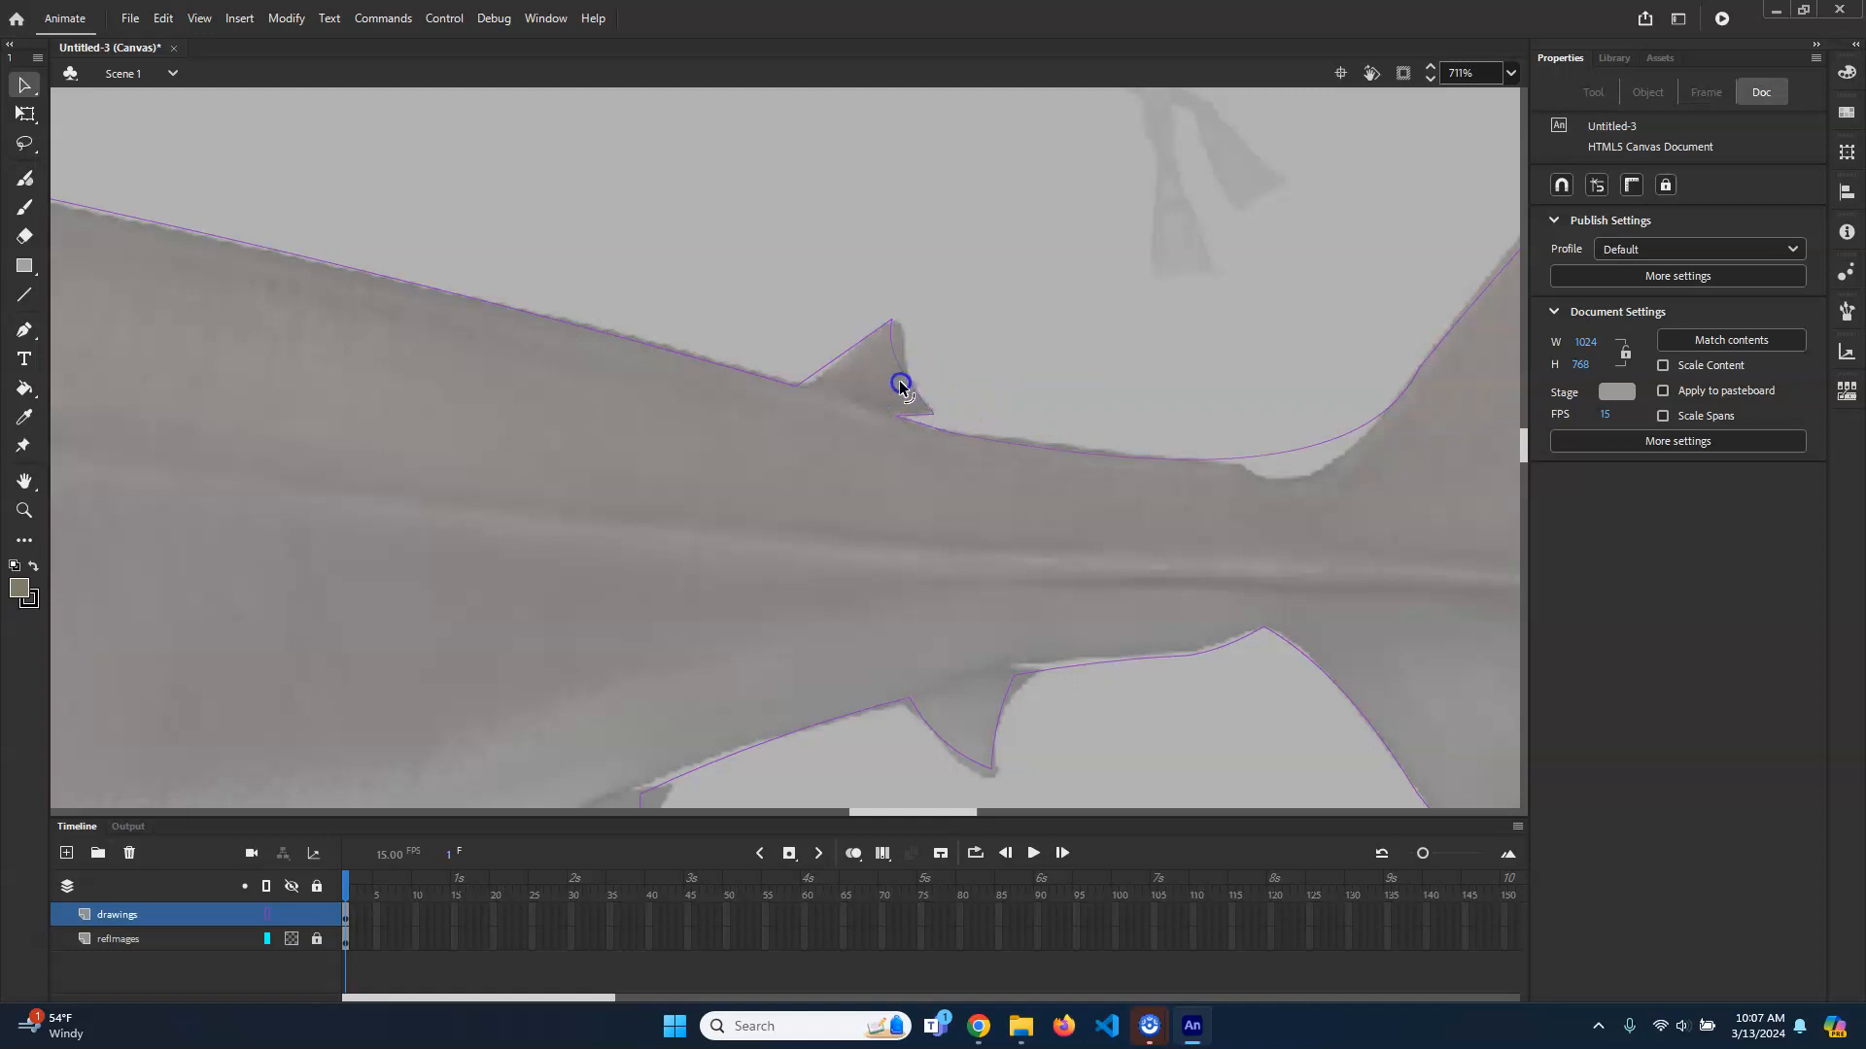
pyautogui.moveTo(892, 320); pyautogui.dragTo(897, 321)
# Step: Return the drawings layer from outlines to solid fill to view the complete shark silhouette
pyautogui.scroll(-6, 1129, 453)
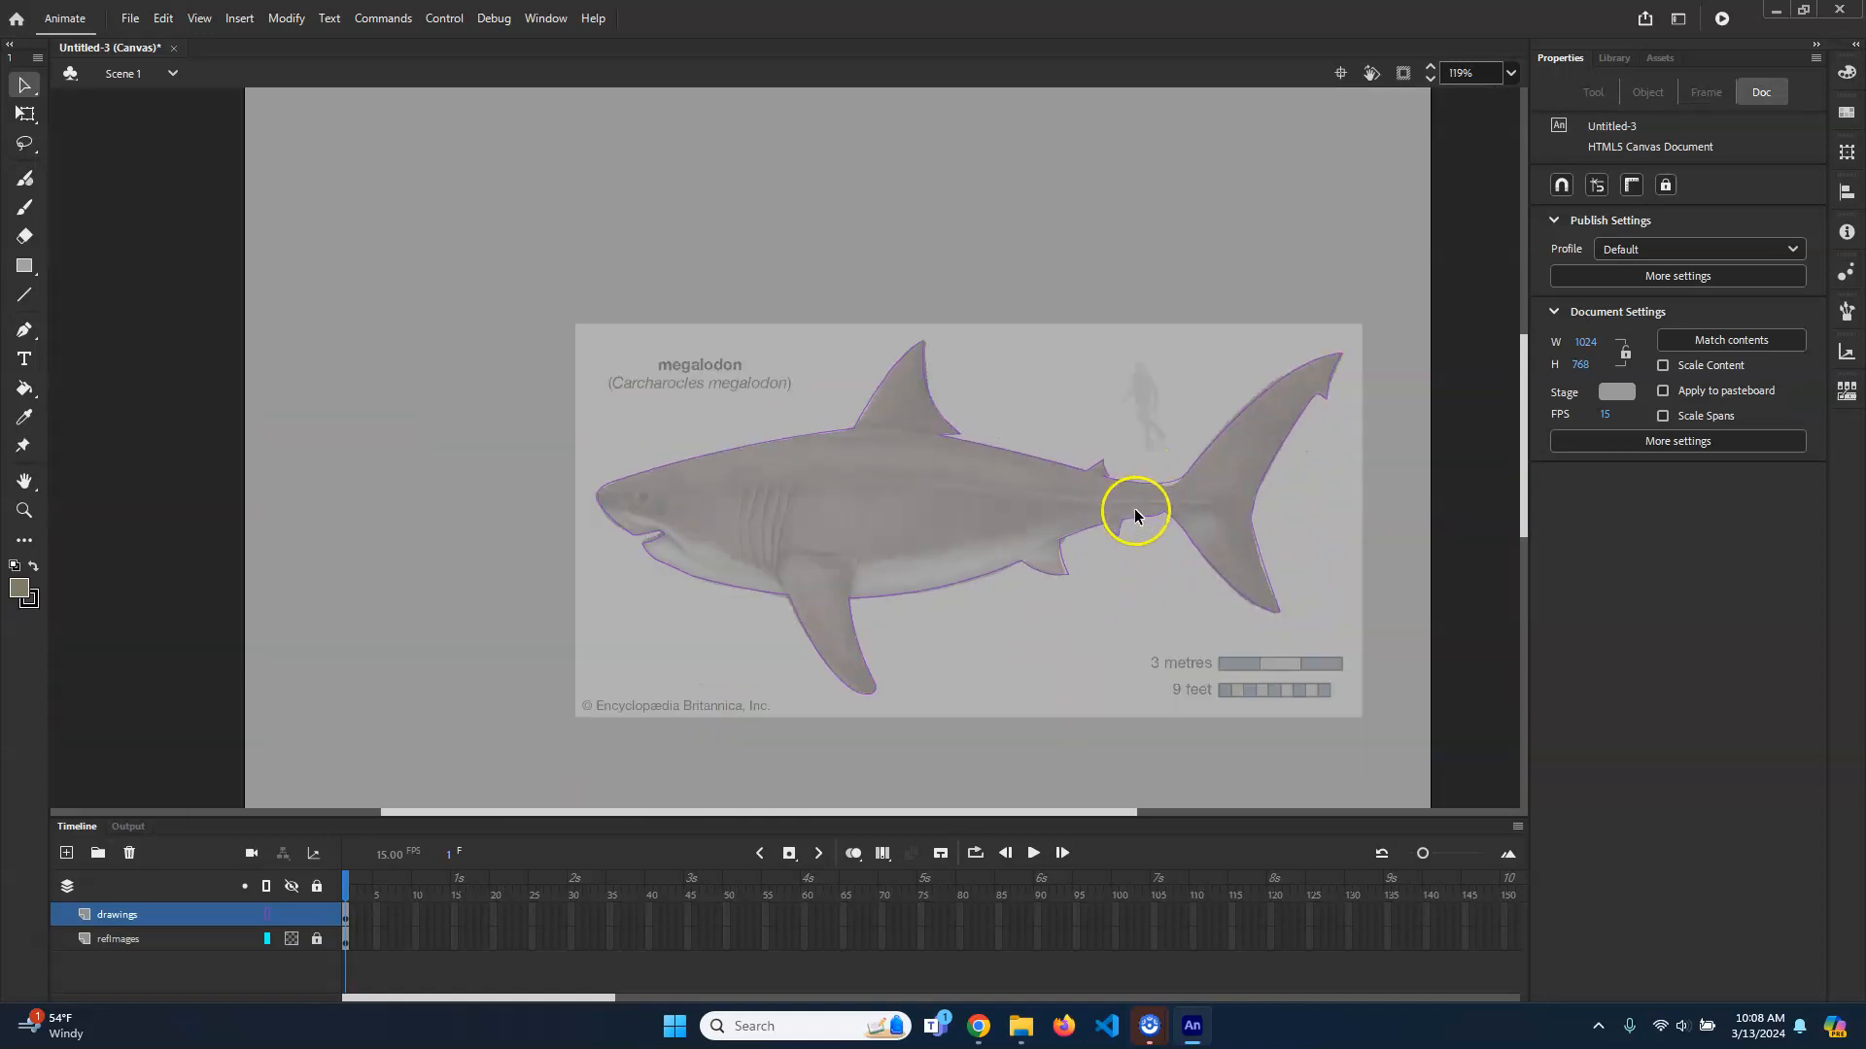
pyautogui.click(289, 914)
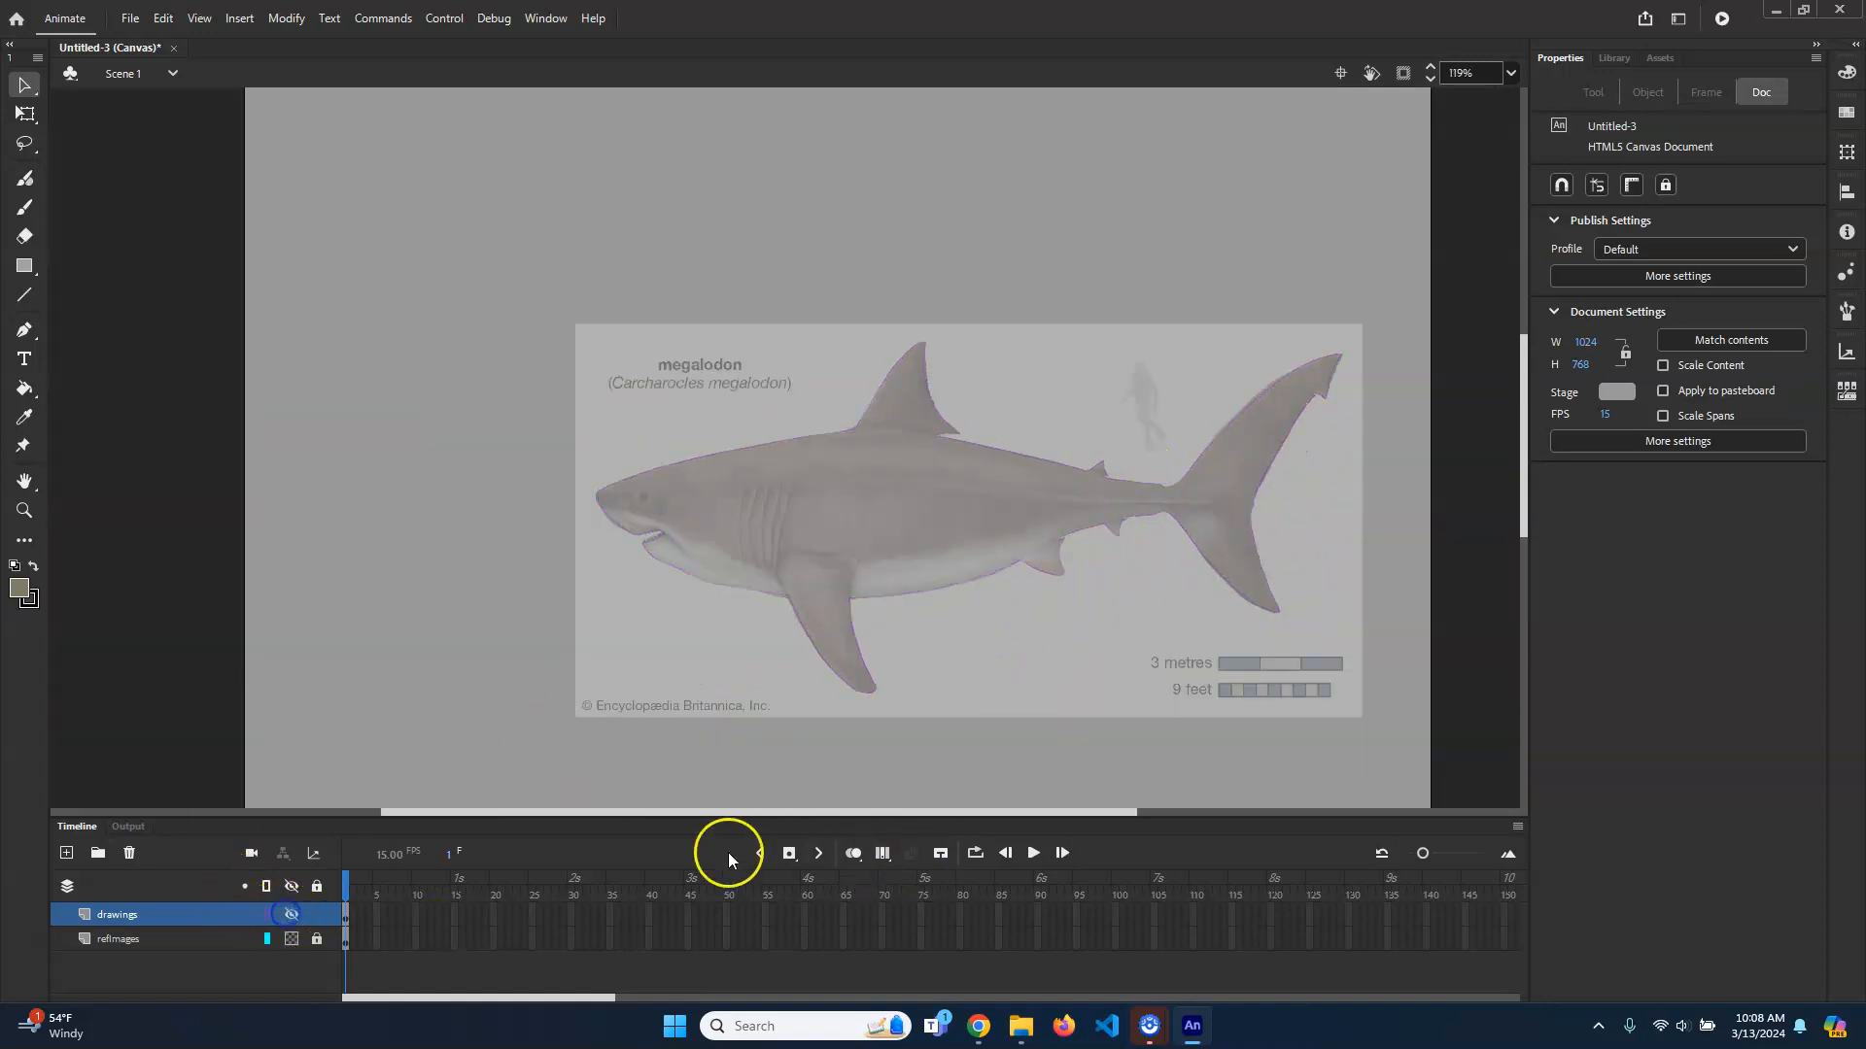
pyautogui.click(290, 915)
pyautogui.click(269, 915)
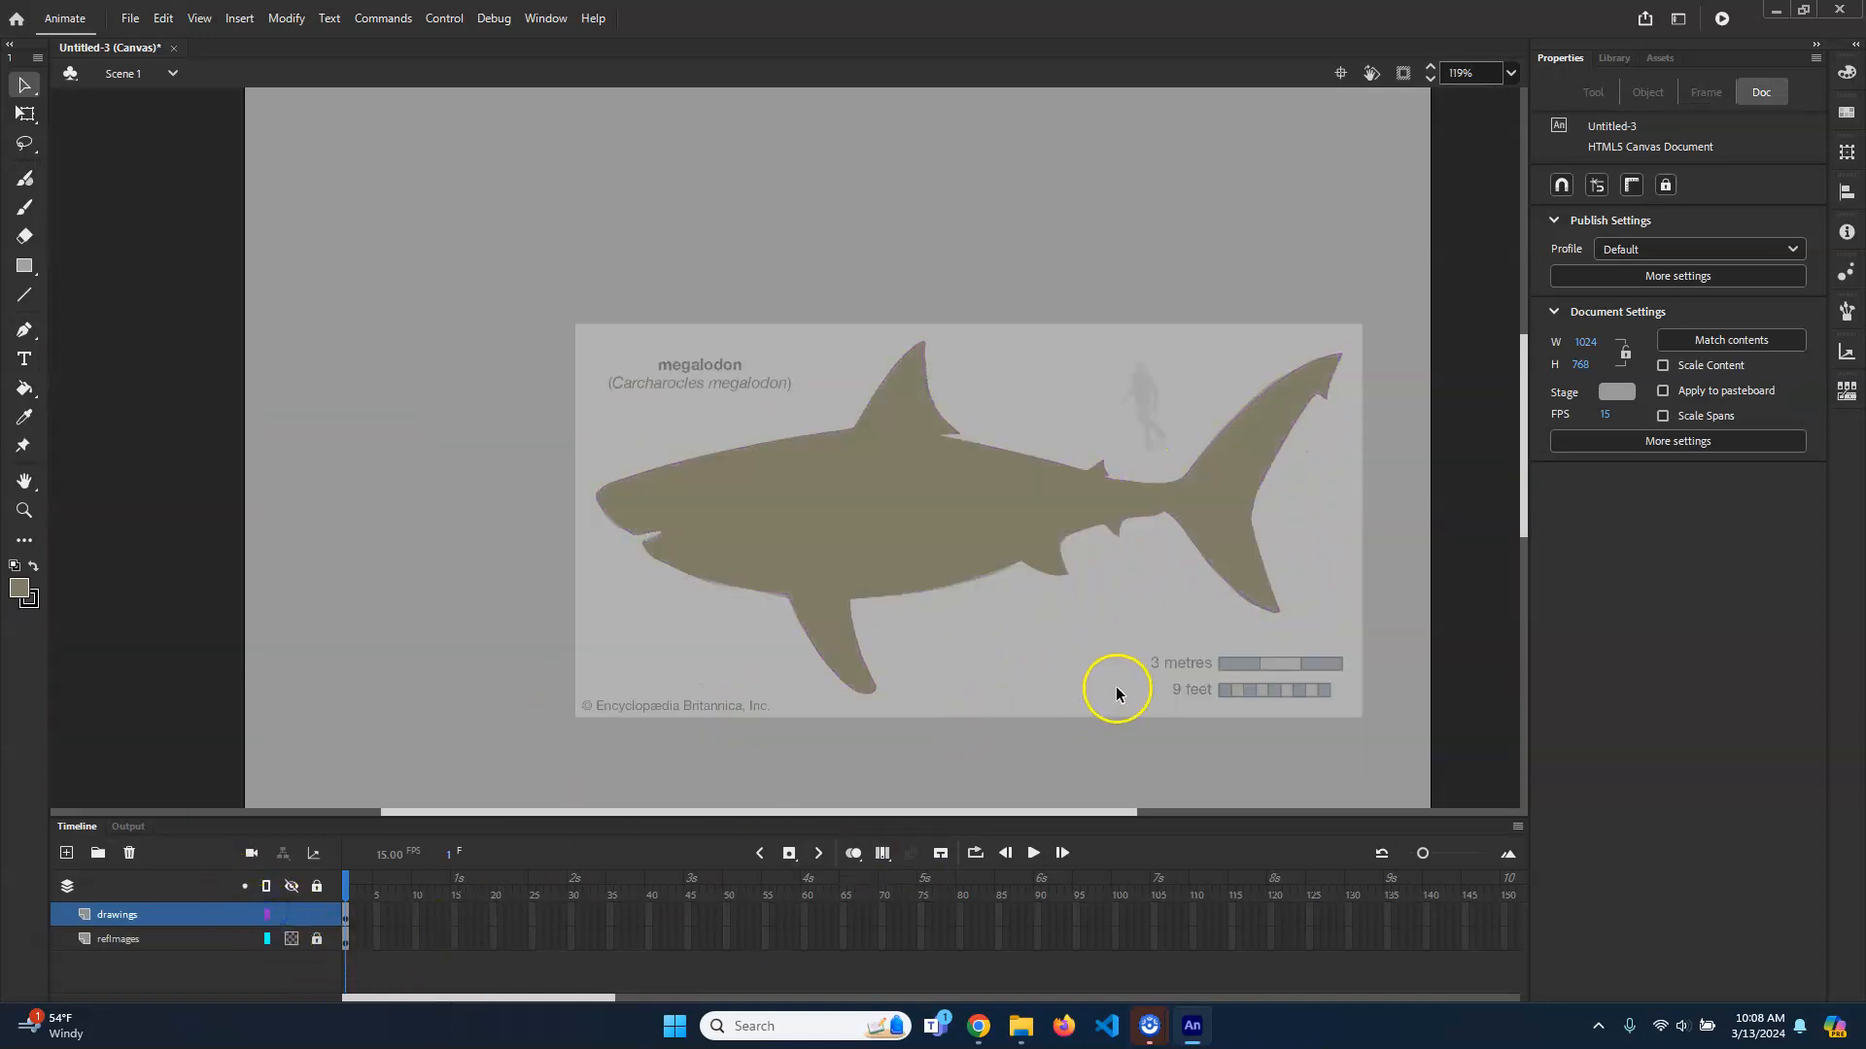